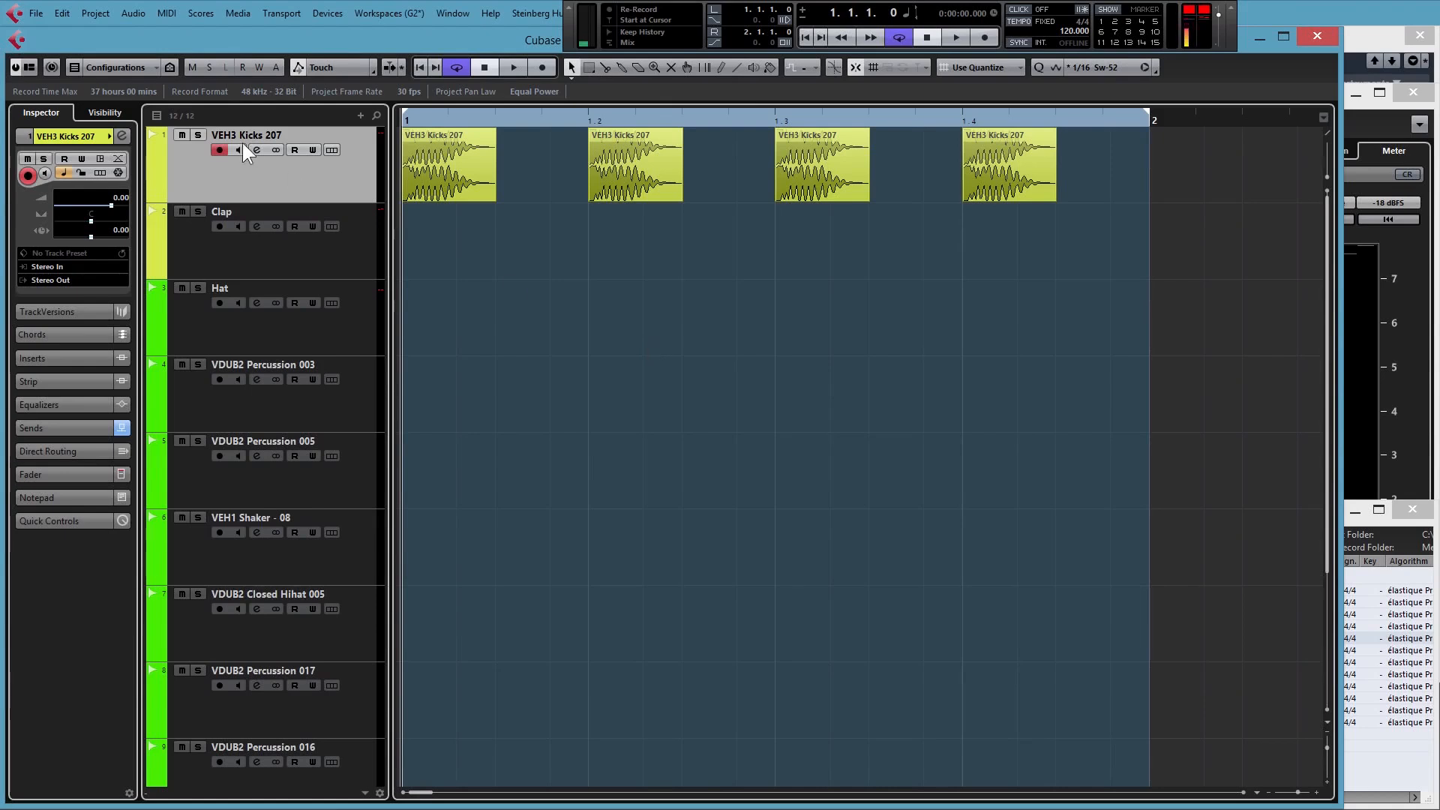
# Set the project tempo to 125 and play the kick pattern from the start at the new tempo
pyautogui.press('space')
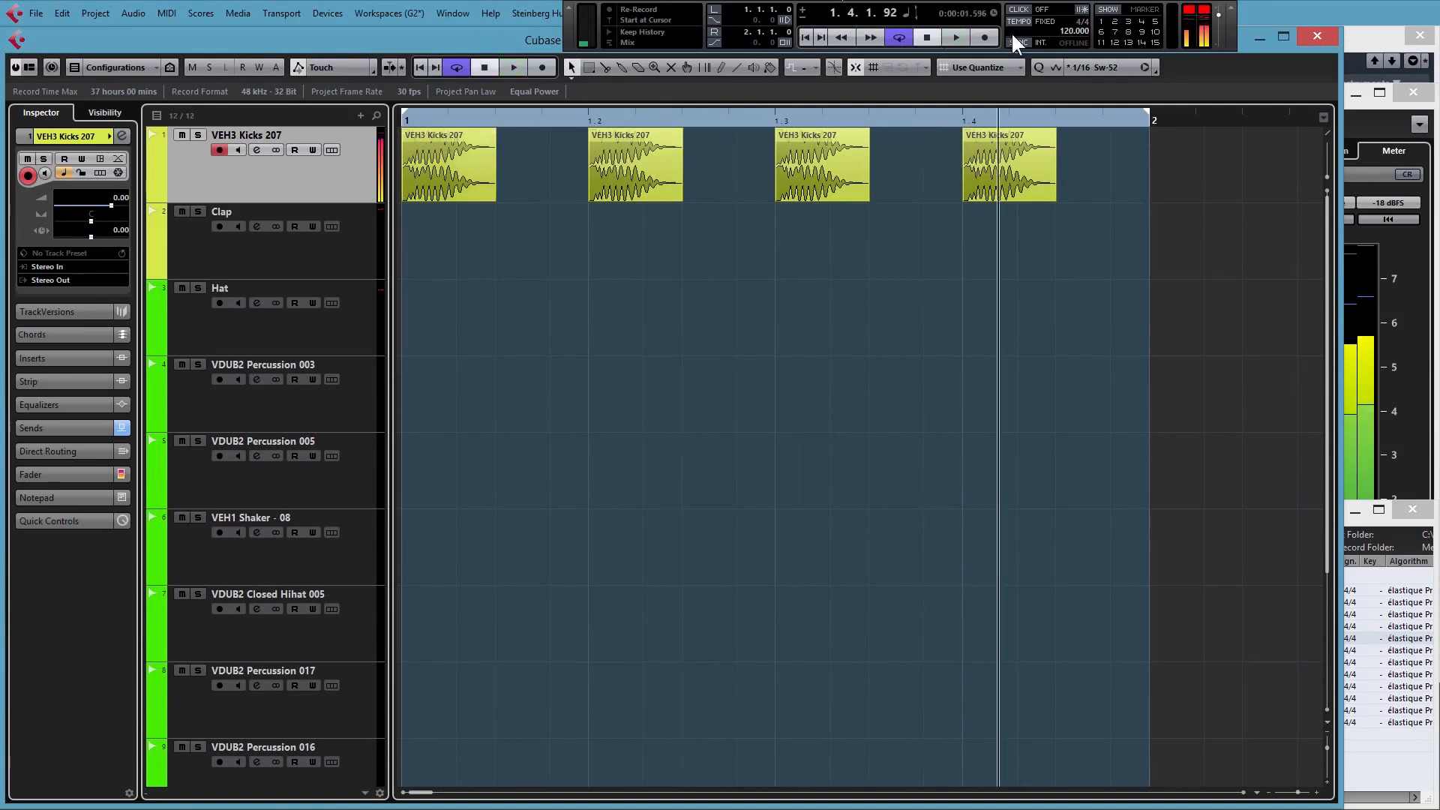
pyautogui.doubleClick(1071, 31)
pyautogui.write('125')
pyautogui.press('Return')
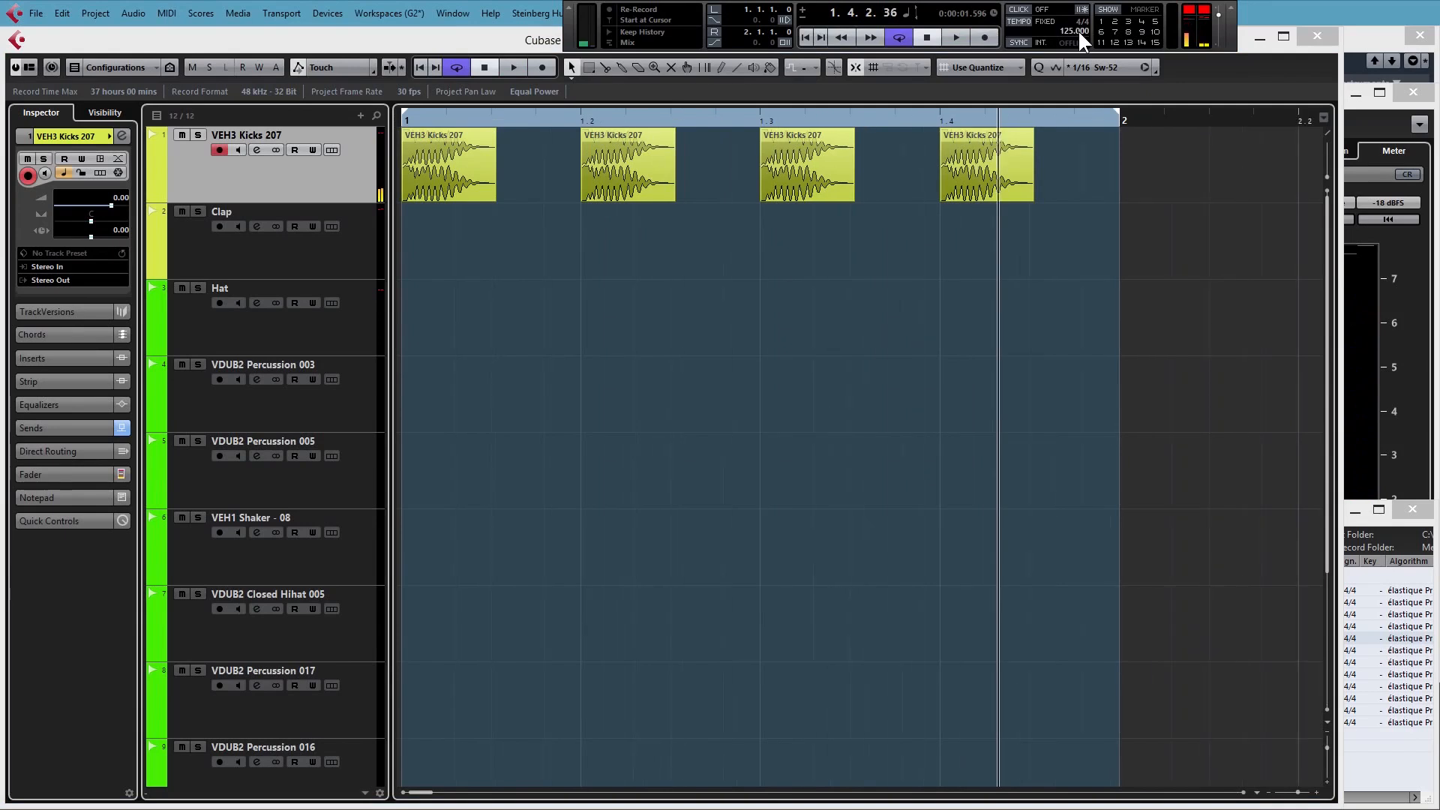
pyautogui.click(403, 121)
pyautogui.press('space')
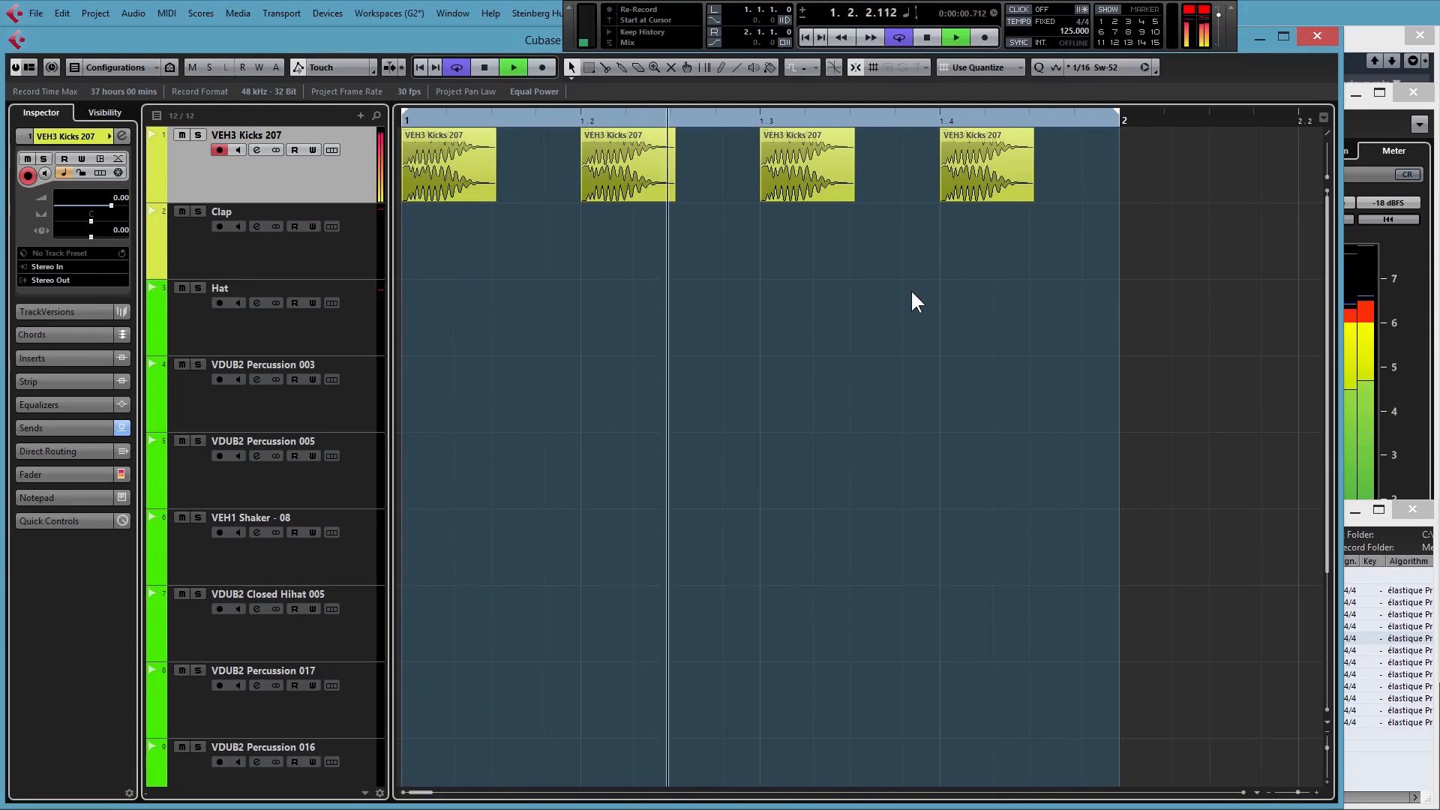
pyautogui.press('space')
pyautogui.press('Home')
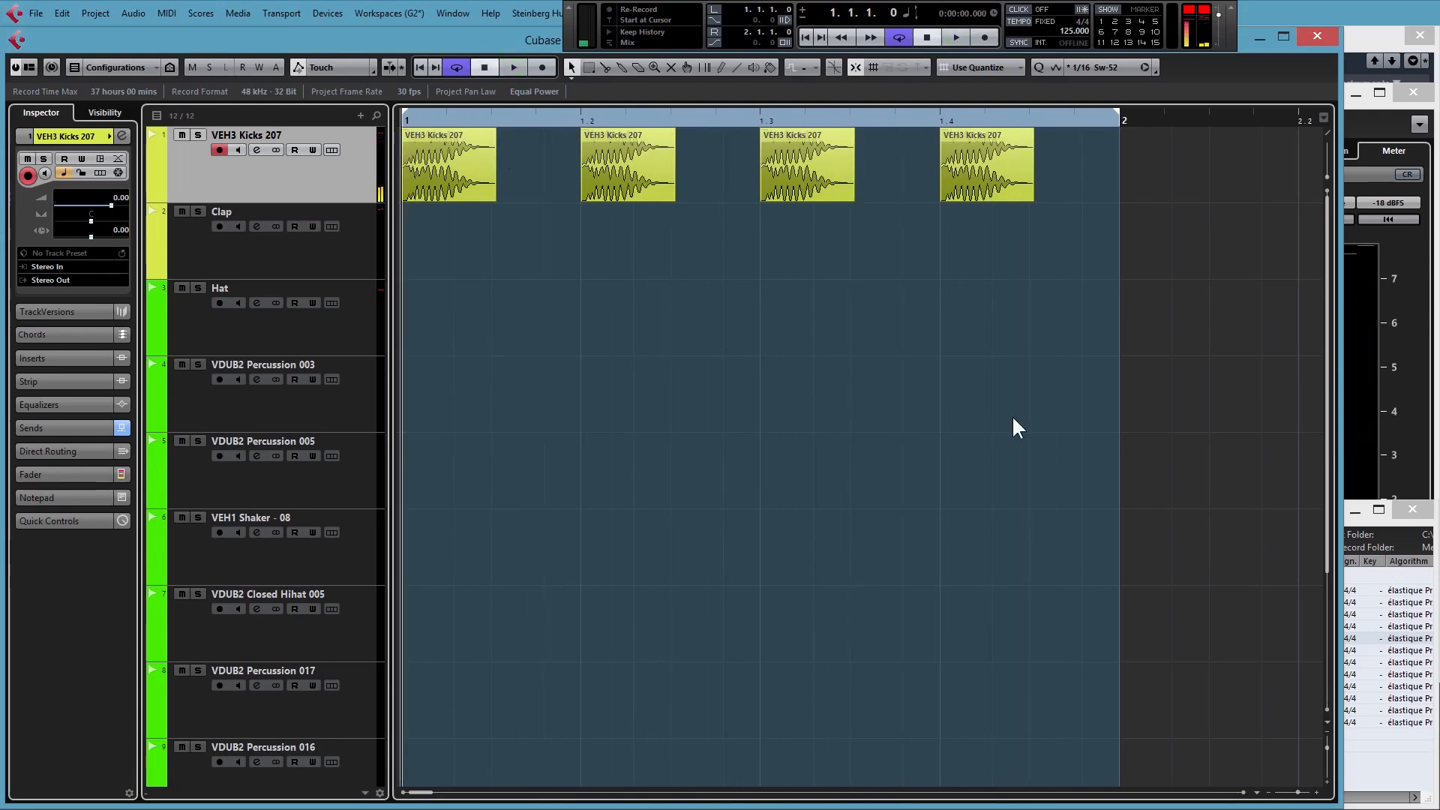
# Place VDUB2 Clap 019 from the Pool on the Clap track at beats 2 and 4, and play the loop
pyautogui.click(1387, 774)
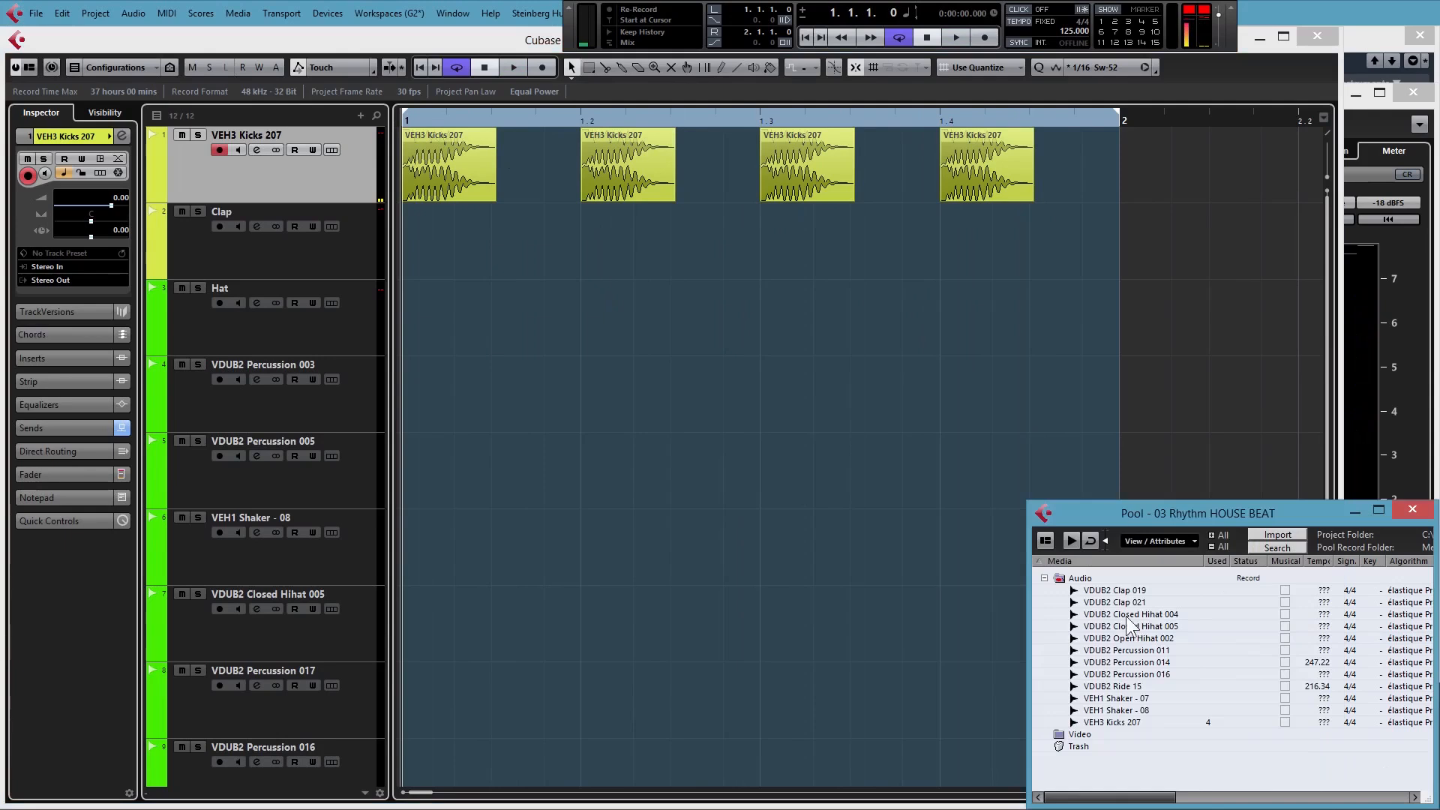
pyautogui.click(1125, 591)
pyautogui.moveTo(1130, 598); pyautogui.dragTo(592, 237)
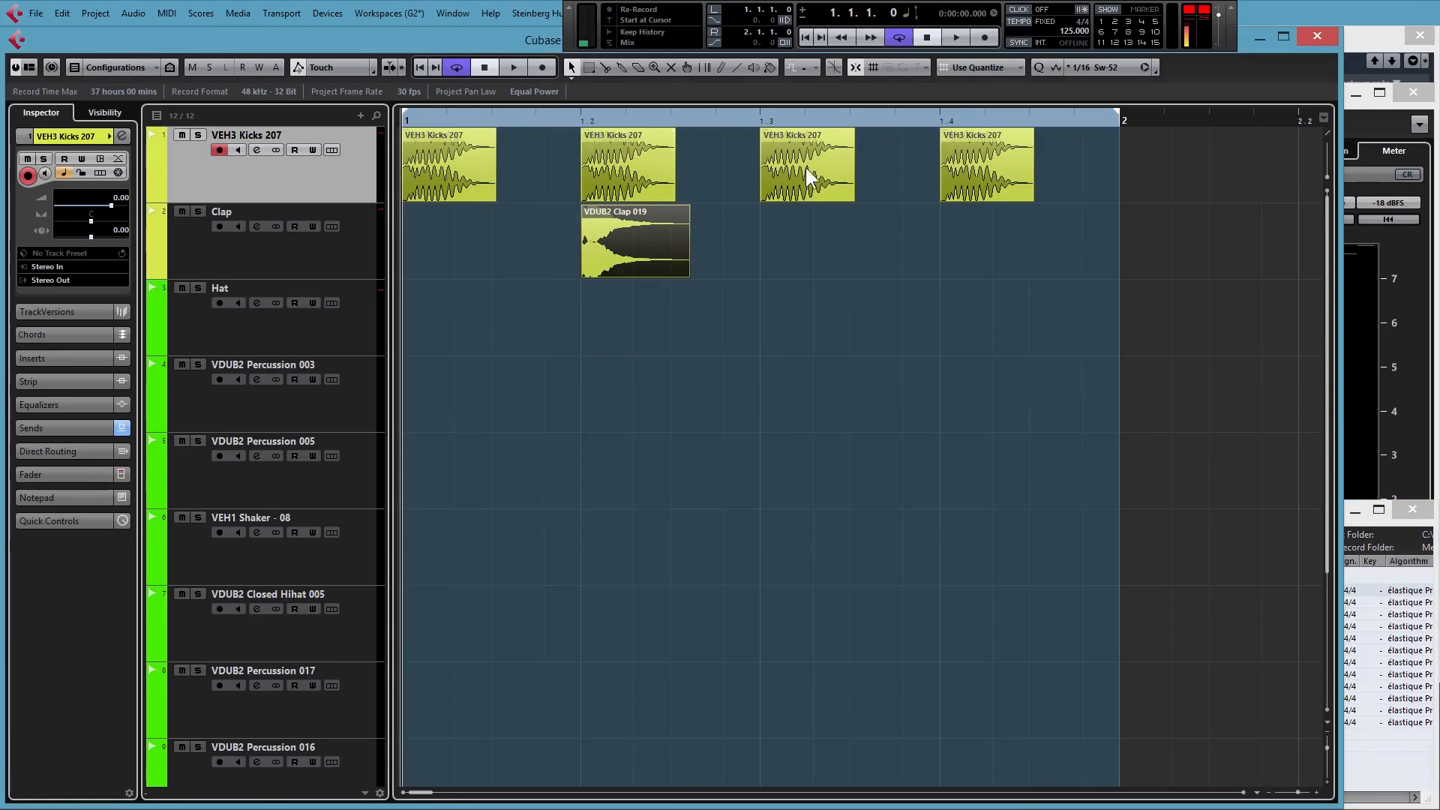
pyautogui.moveTo(653, 245); pyautogui.dragTo(1001, 242)
pyautogui.press('space')
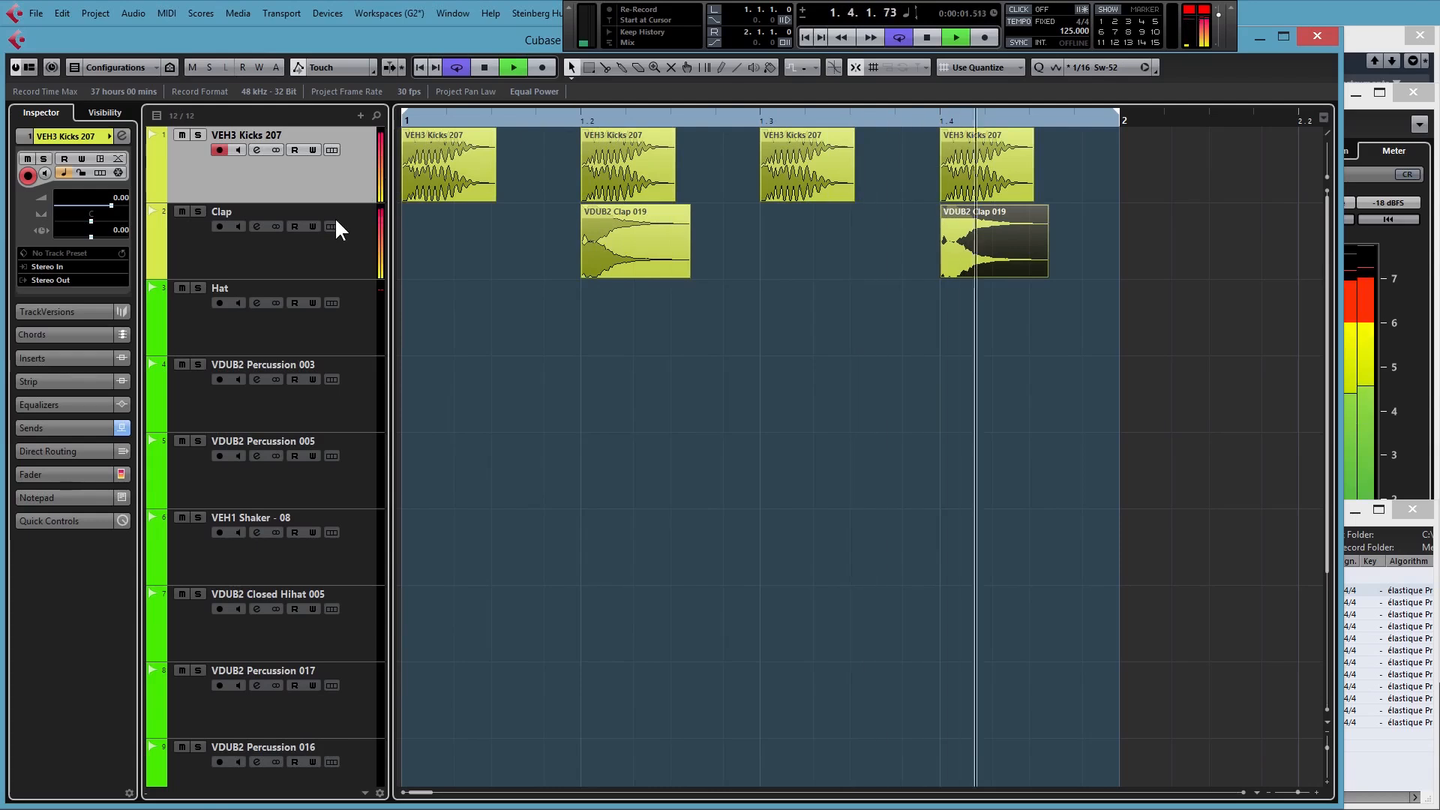
pyautogui.press('space')
pyautogui.click(402, 123)
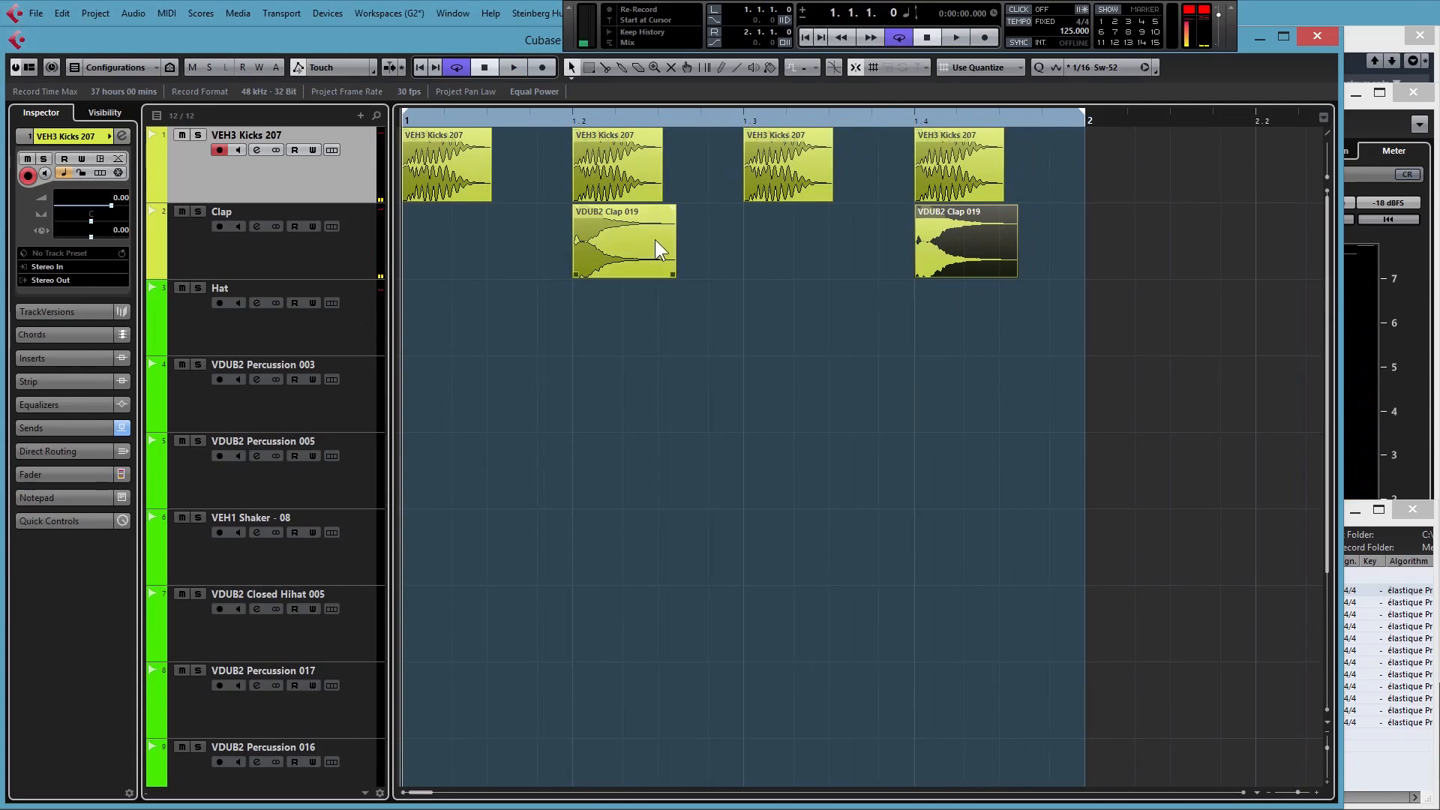
# Place VDUB2 Open Hihat 002 from the Pool on the Hat track at all four offbeats, and play the loop
pyautogui.click(1380, 773)
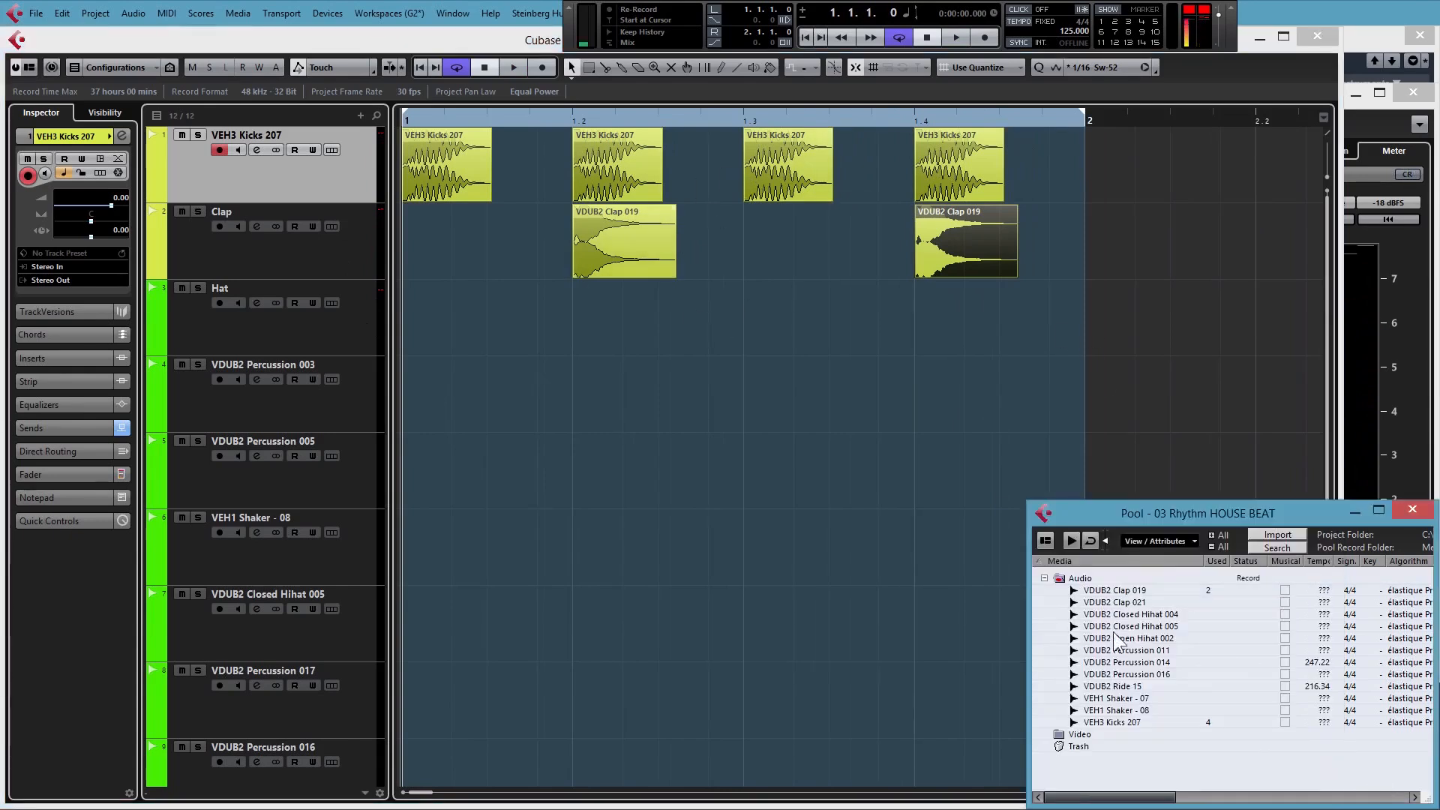
pyautogui.moveTo(1132, 638); pyautogui.dragTo(481, 323)
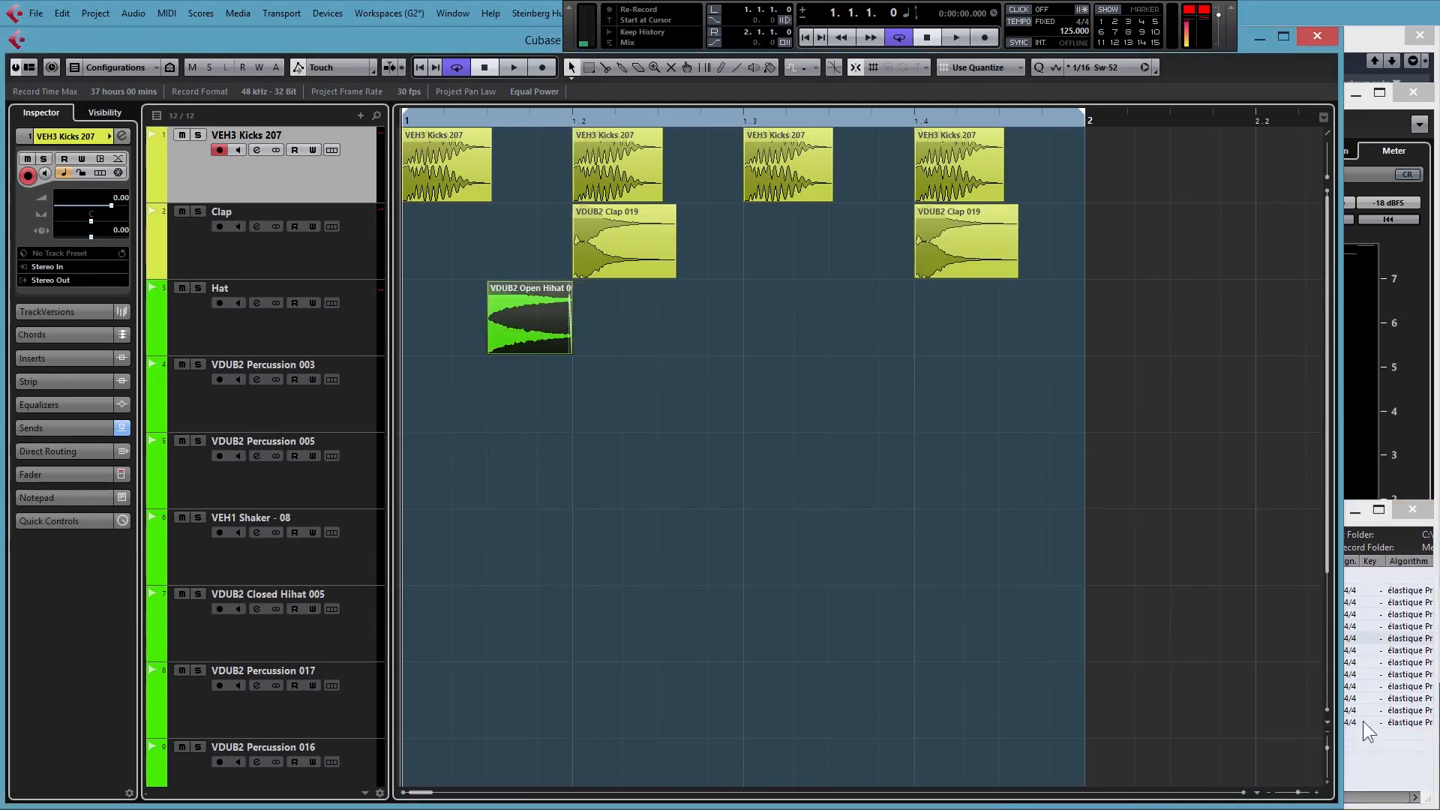
pyautogui.click(1380, 765)
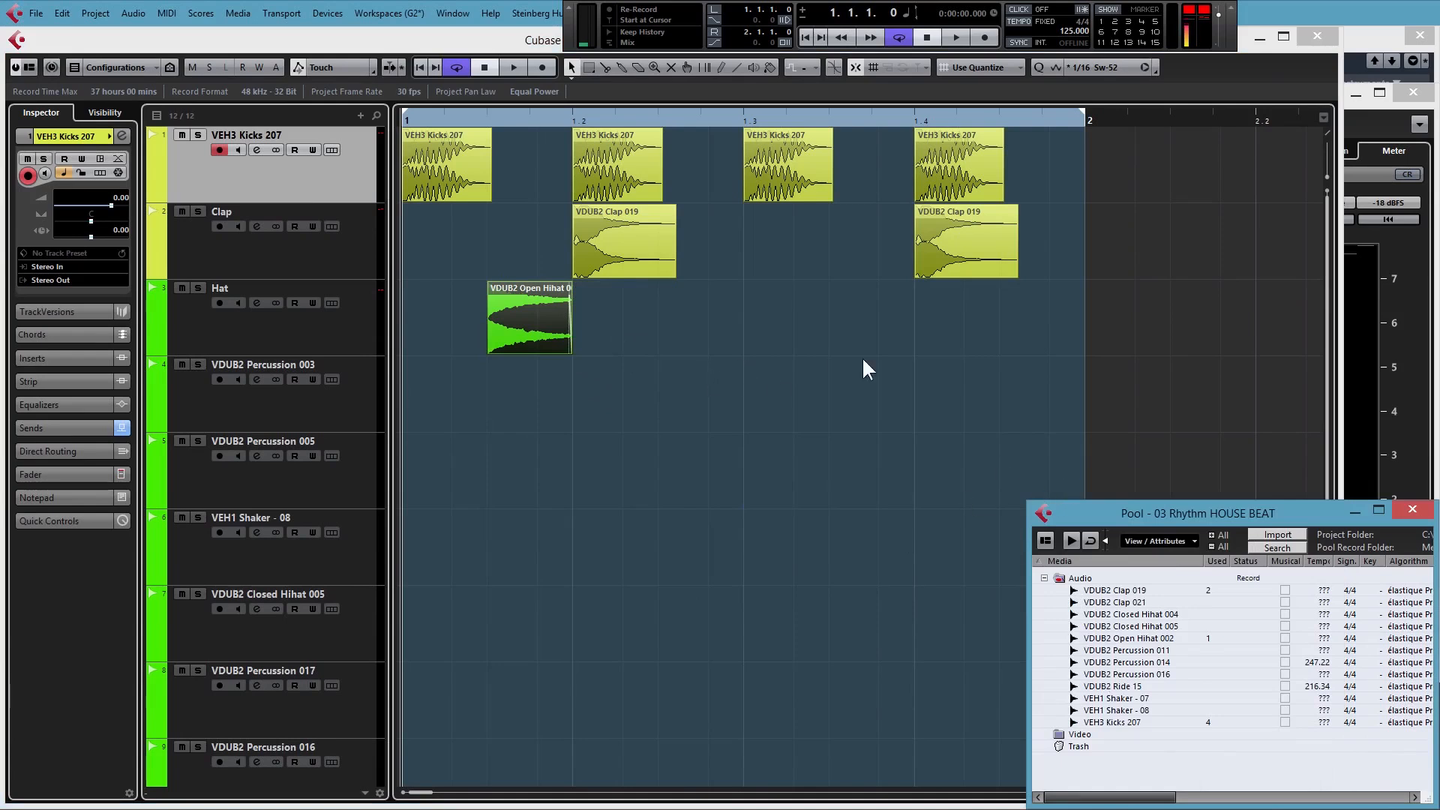
pyautogui.click(718, 342)
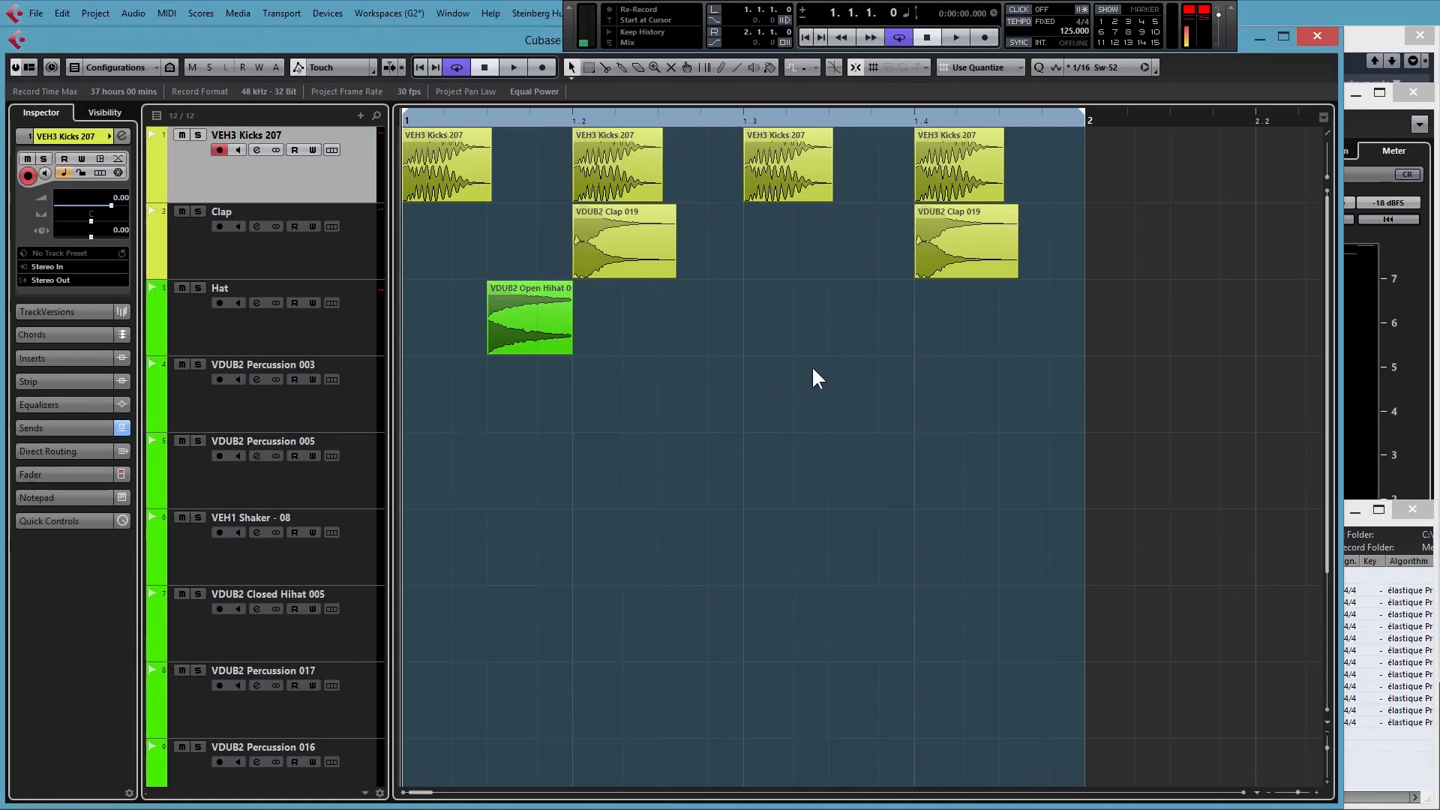
pyautogui.moveTo(558, 323); pyautogui.dragTo(1039, 312)
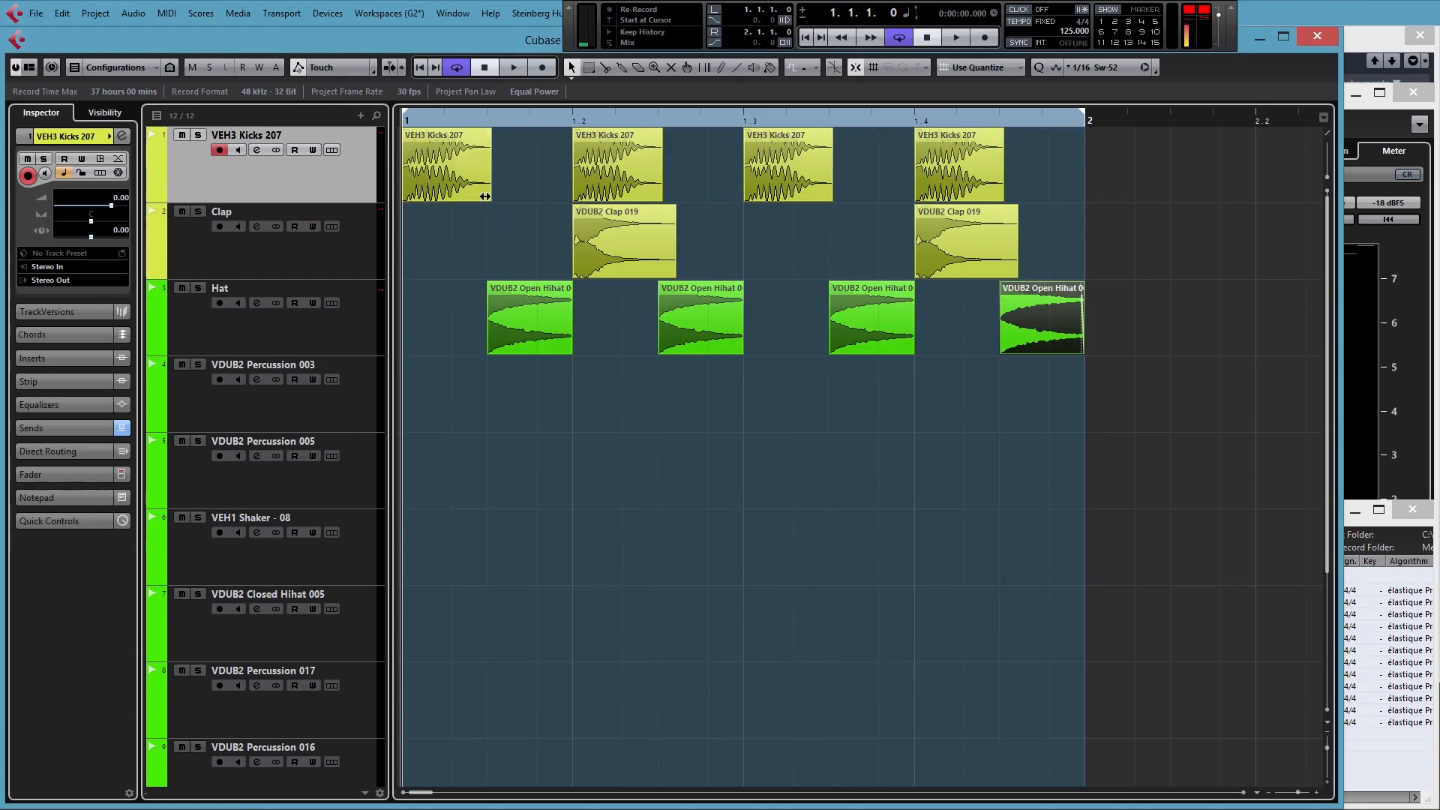
pyautogui.press('space')
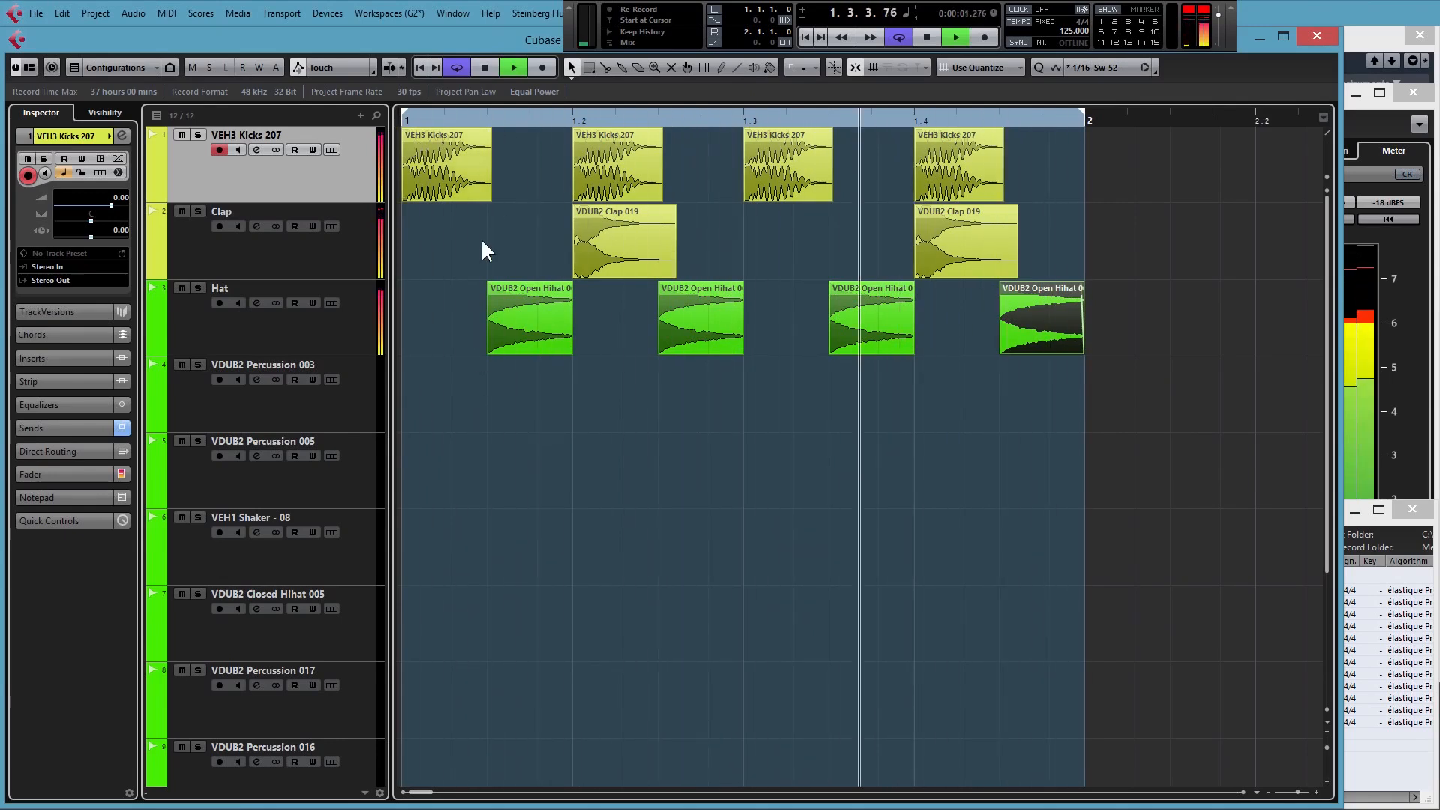
pyautogui.press('space')
pyautogui.click(402, 122)
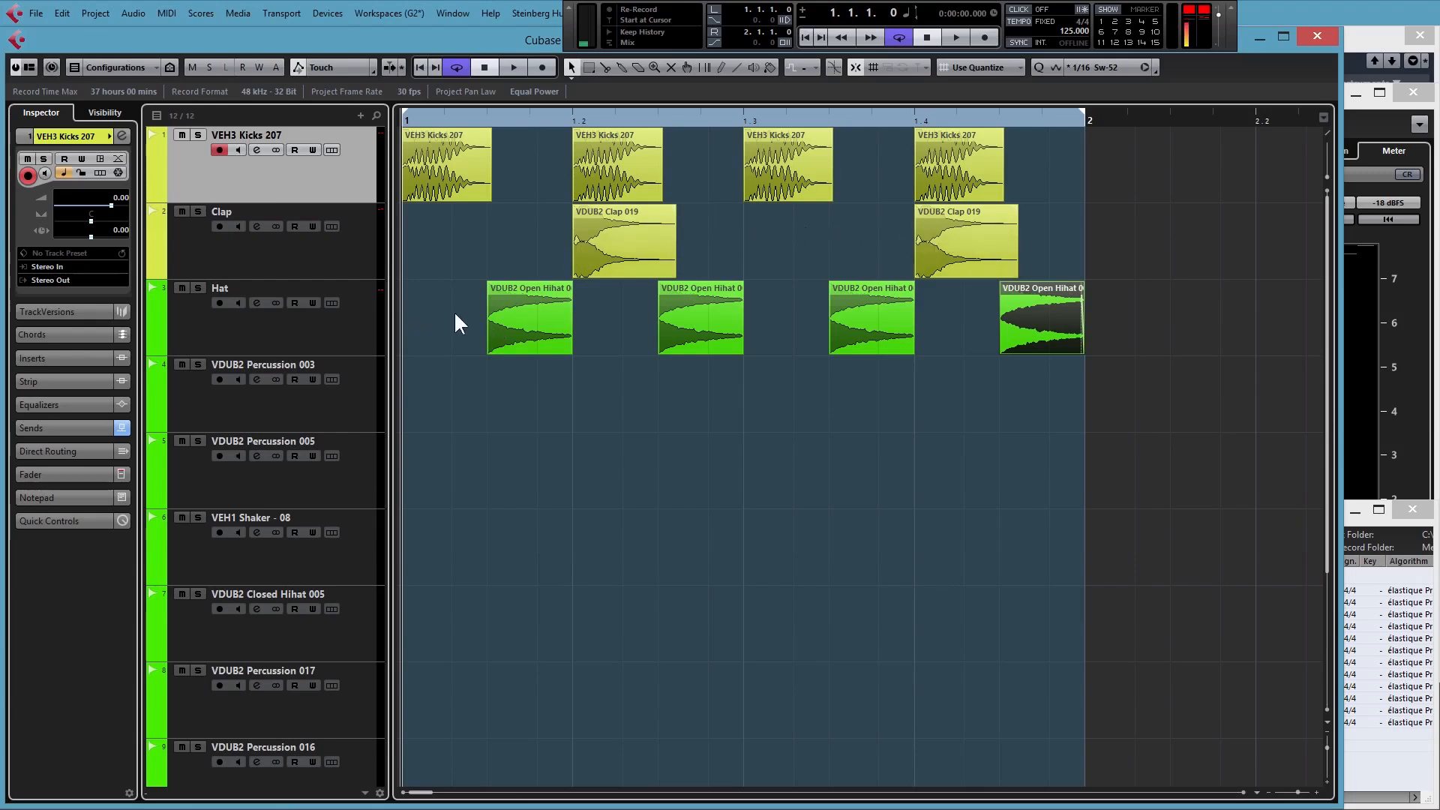
# Check the grid and swing settings in the Quantize Panel with the first open hi-hat selected
pyautogui.click(511, 347)
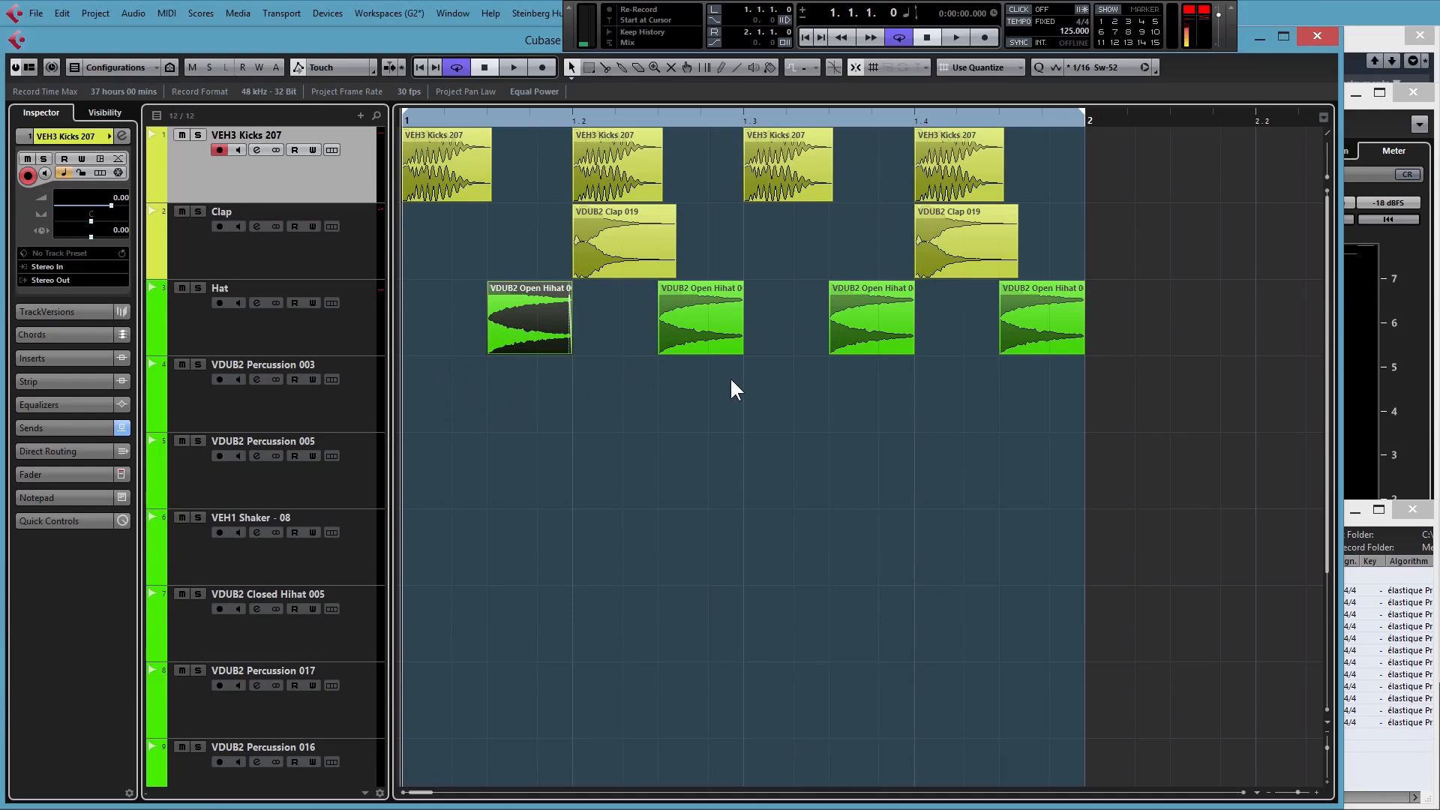
pyautogui.click(39, 15)
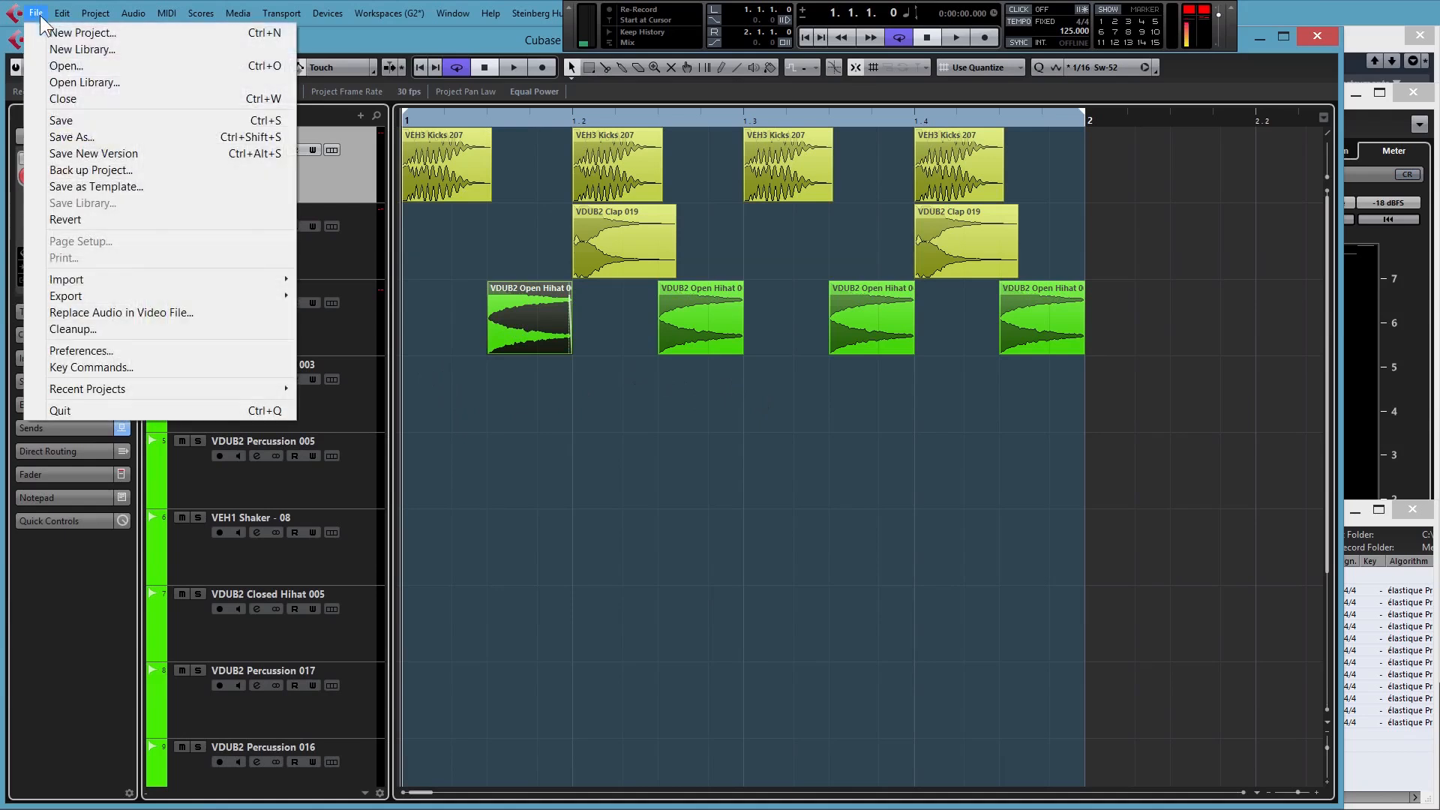
pyautogui.moveTo(61, 13)
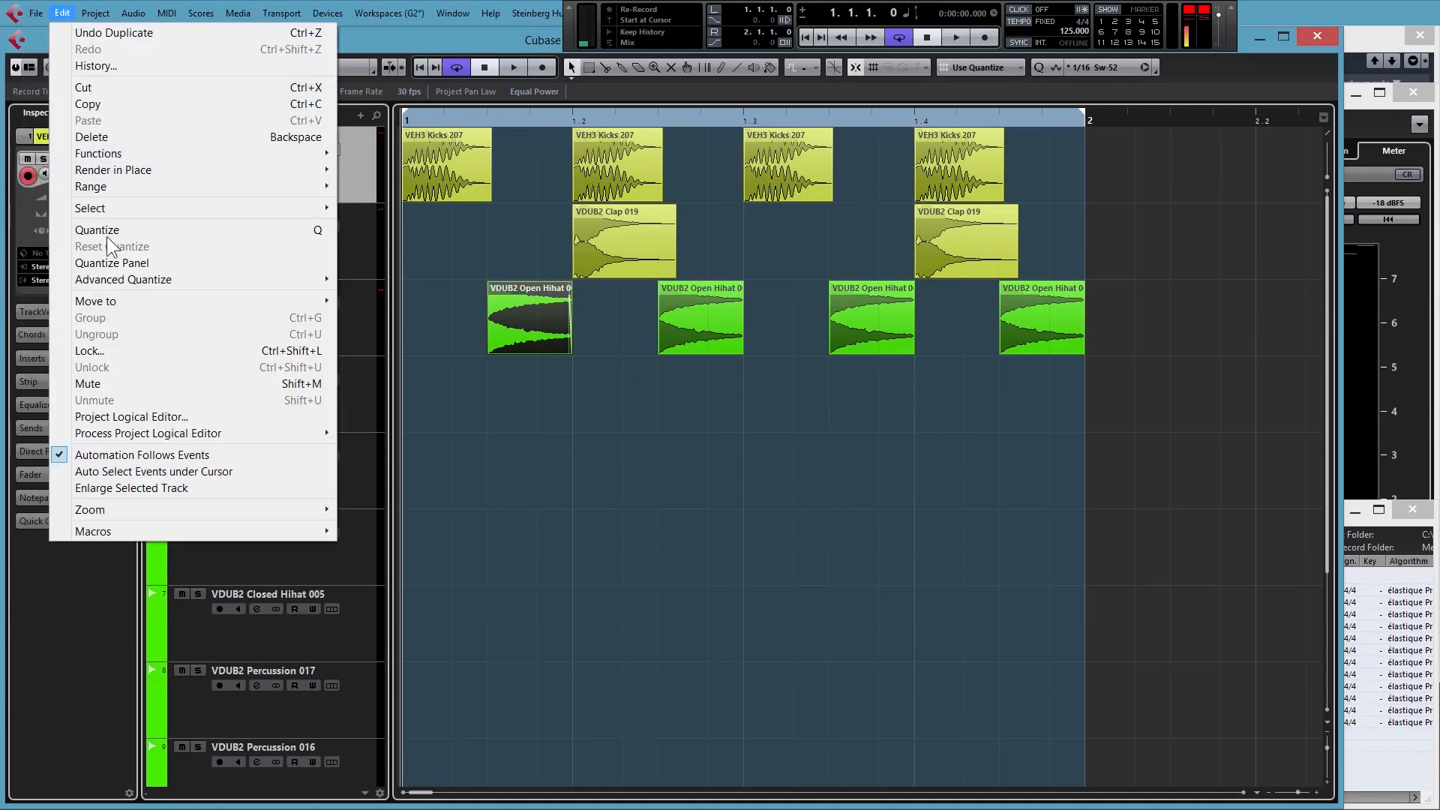
pyautogui.click(132, 262)
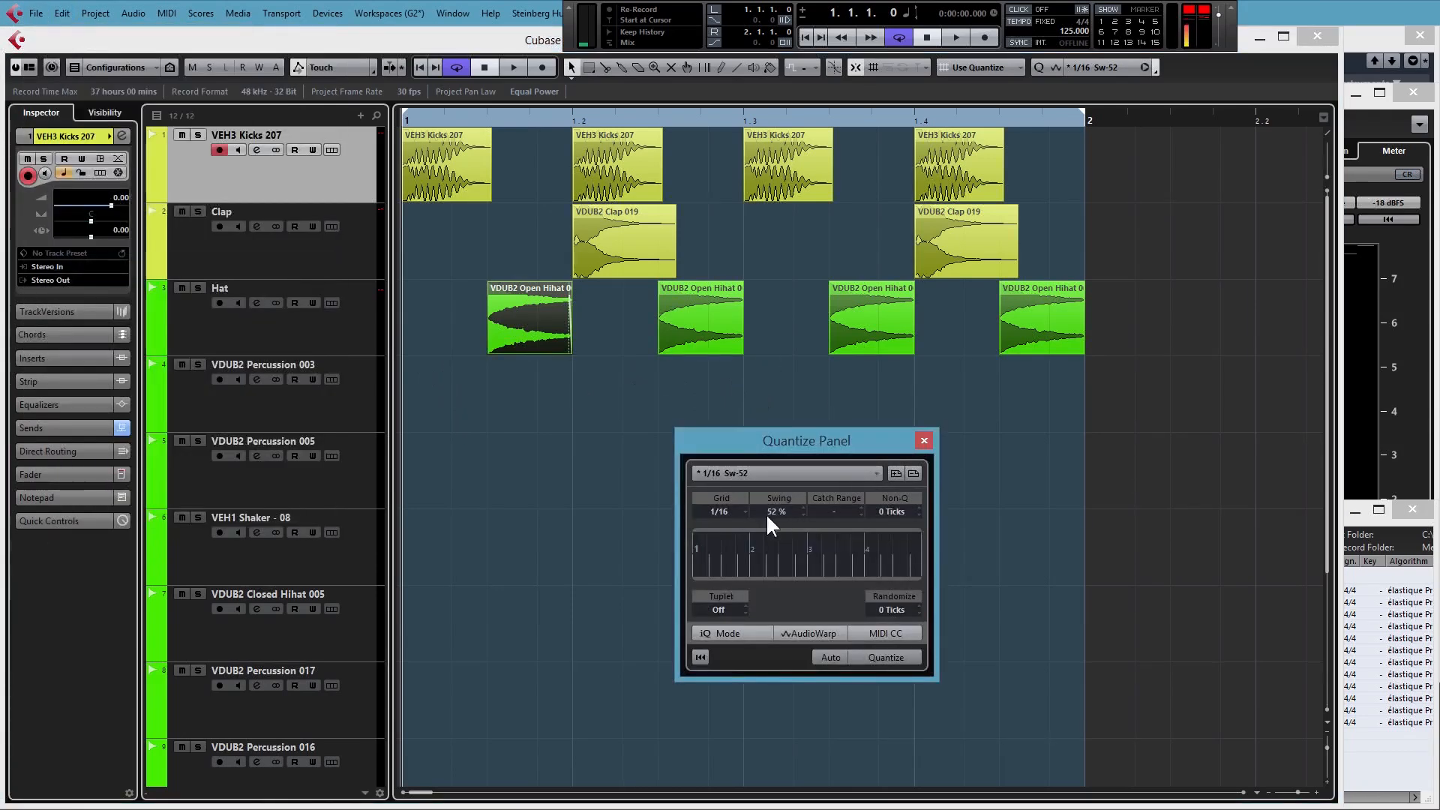
pyautogui.press('Escape')
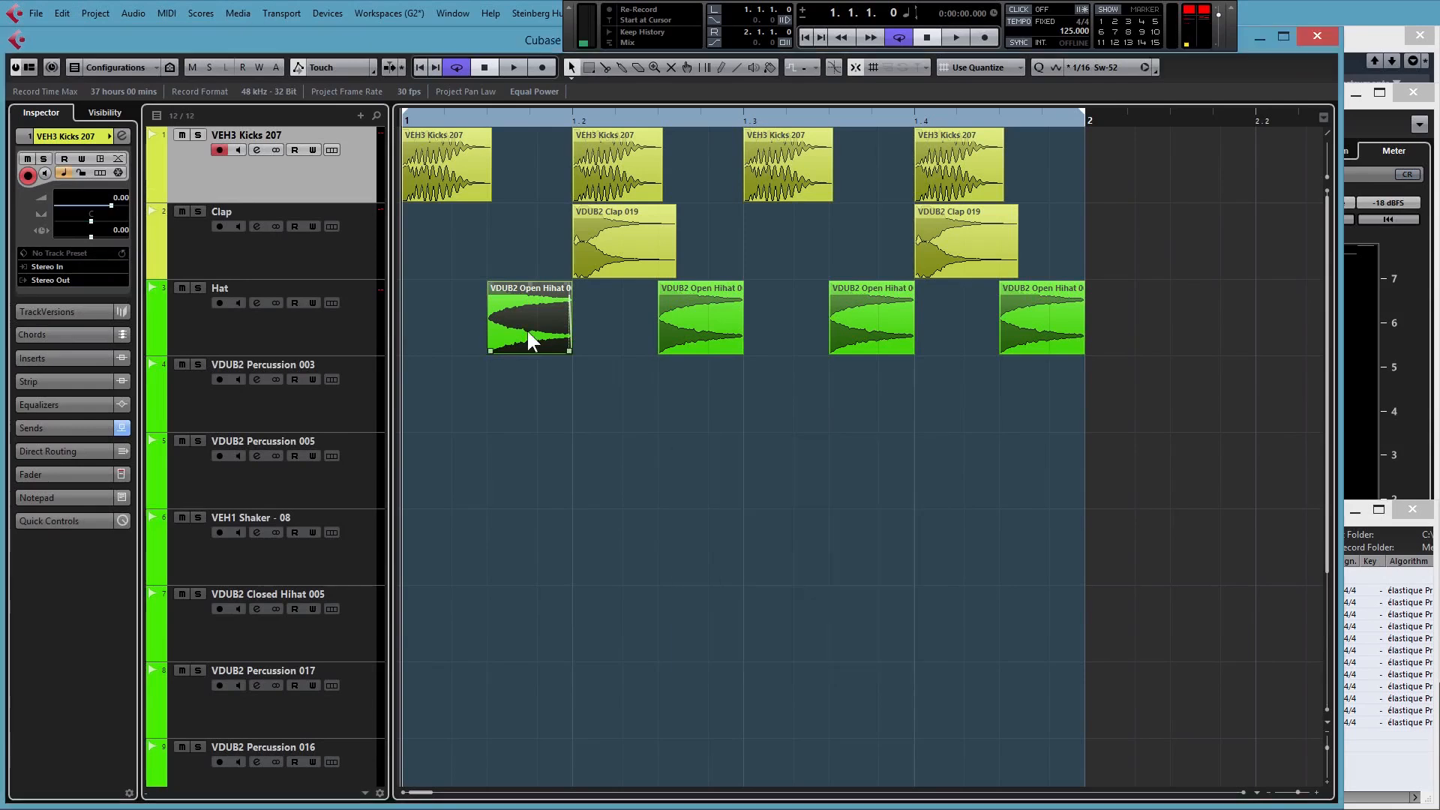
# Copy the first open hi-hat onto the swung sixteenth just before it, and play the loop
pyautogui.moveTo(526, 329); pyautogui.dragTo(470, 321)
pyautogui.press('space')
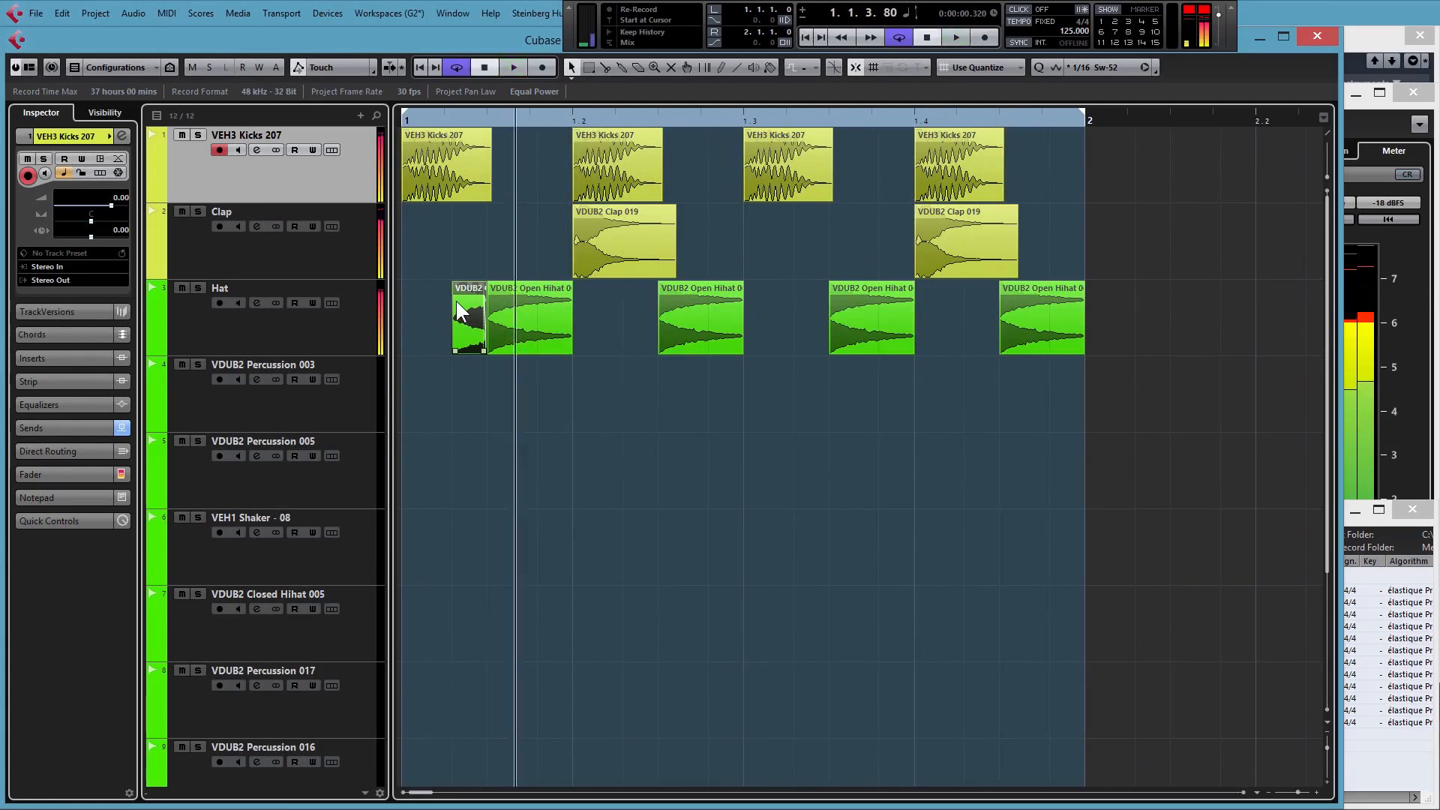
pyautogui.press('space')
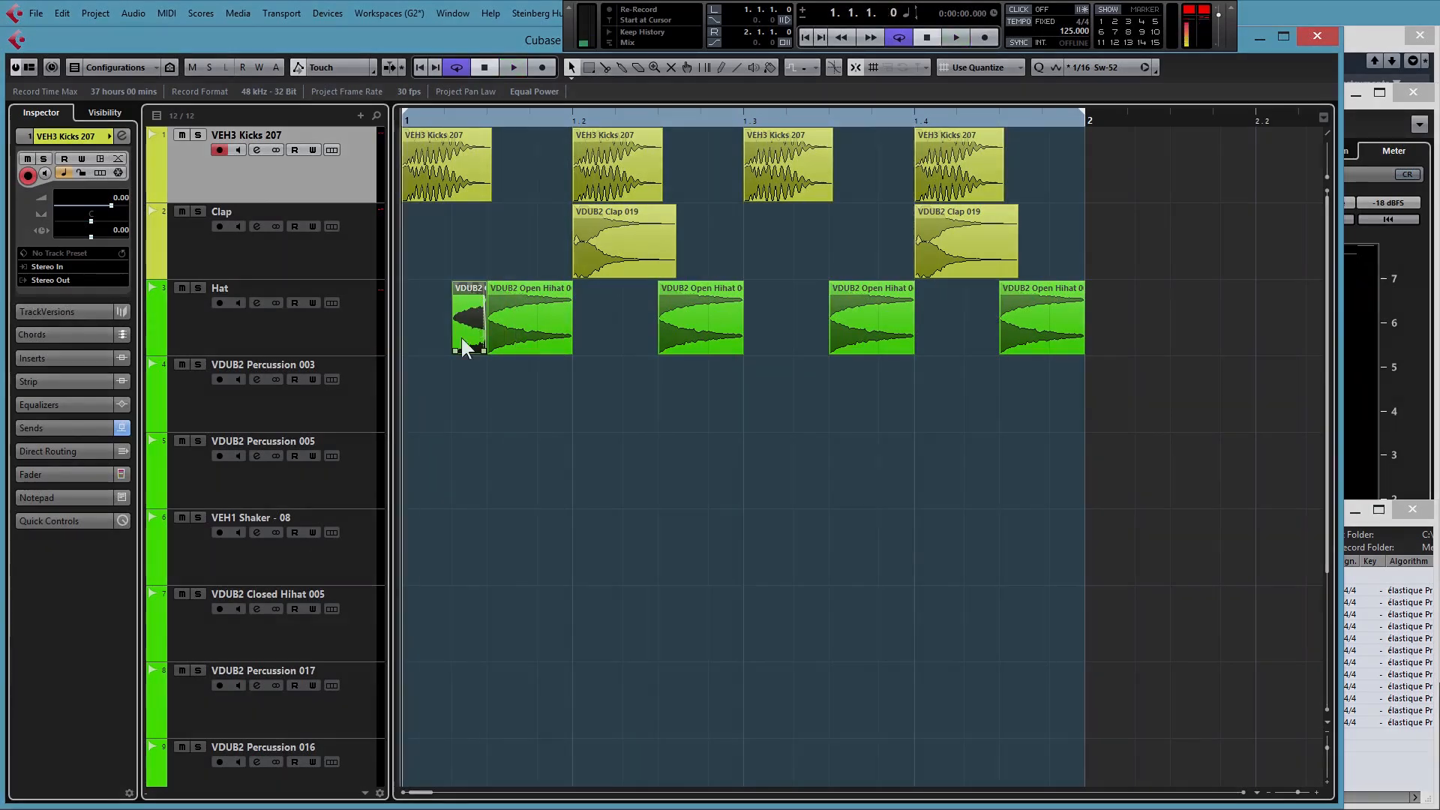
# Slip the audio inside the short hi-hat event before the first offbeat without moving the event, and play the loop
pyautogui.click(516, 313)
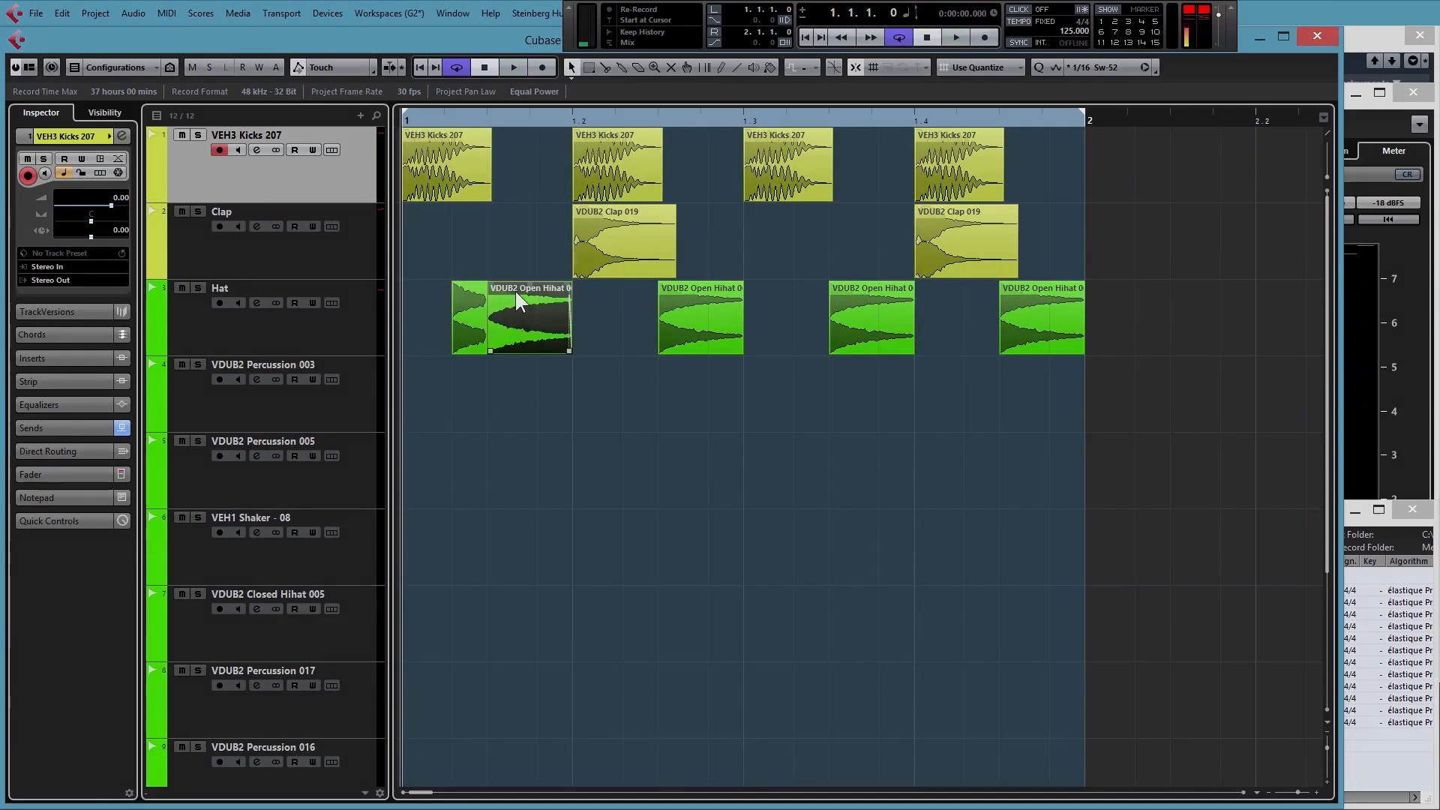
pyautogui.click(470, 316)
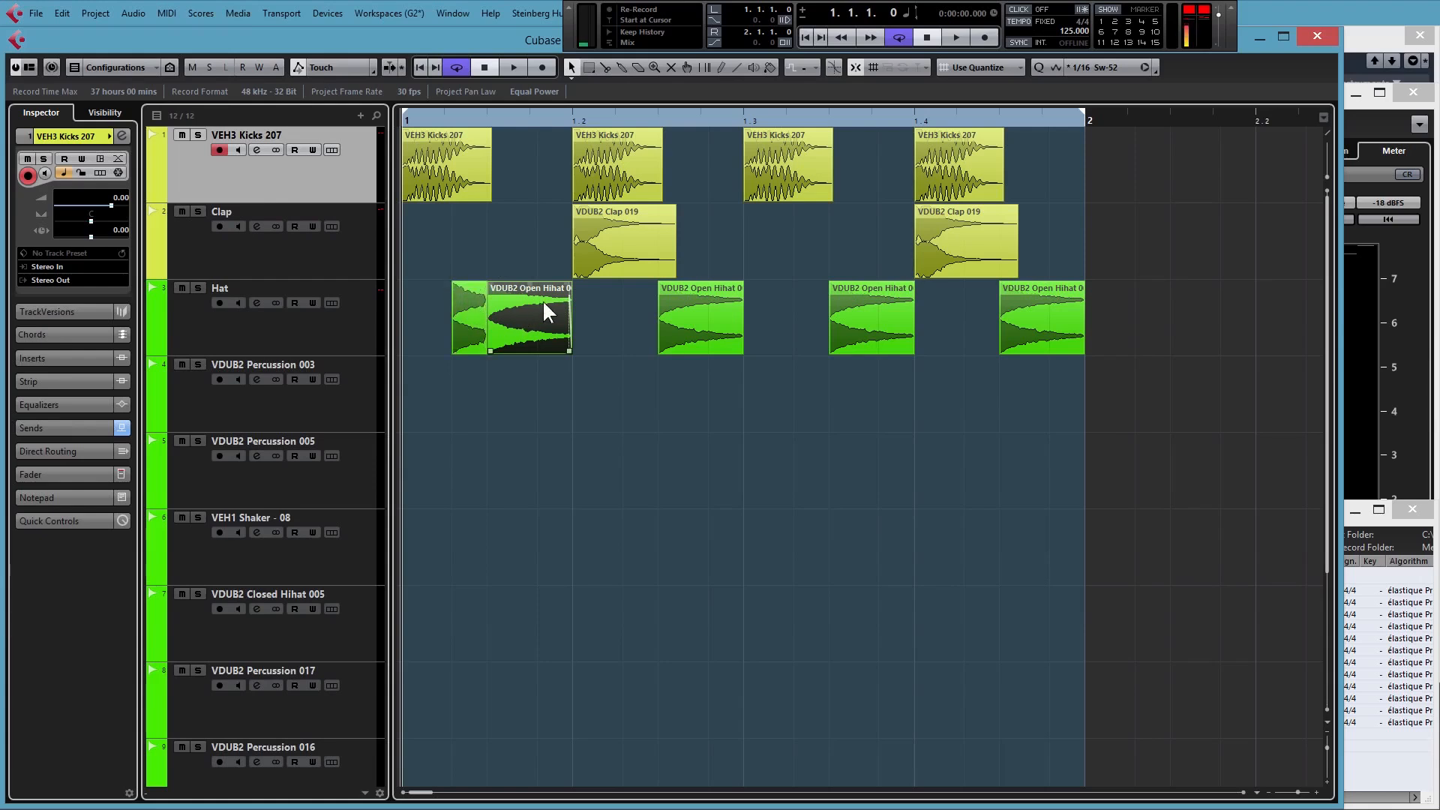
pyautogui.click(462, 330)
pyautogui.click(470, 321)
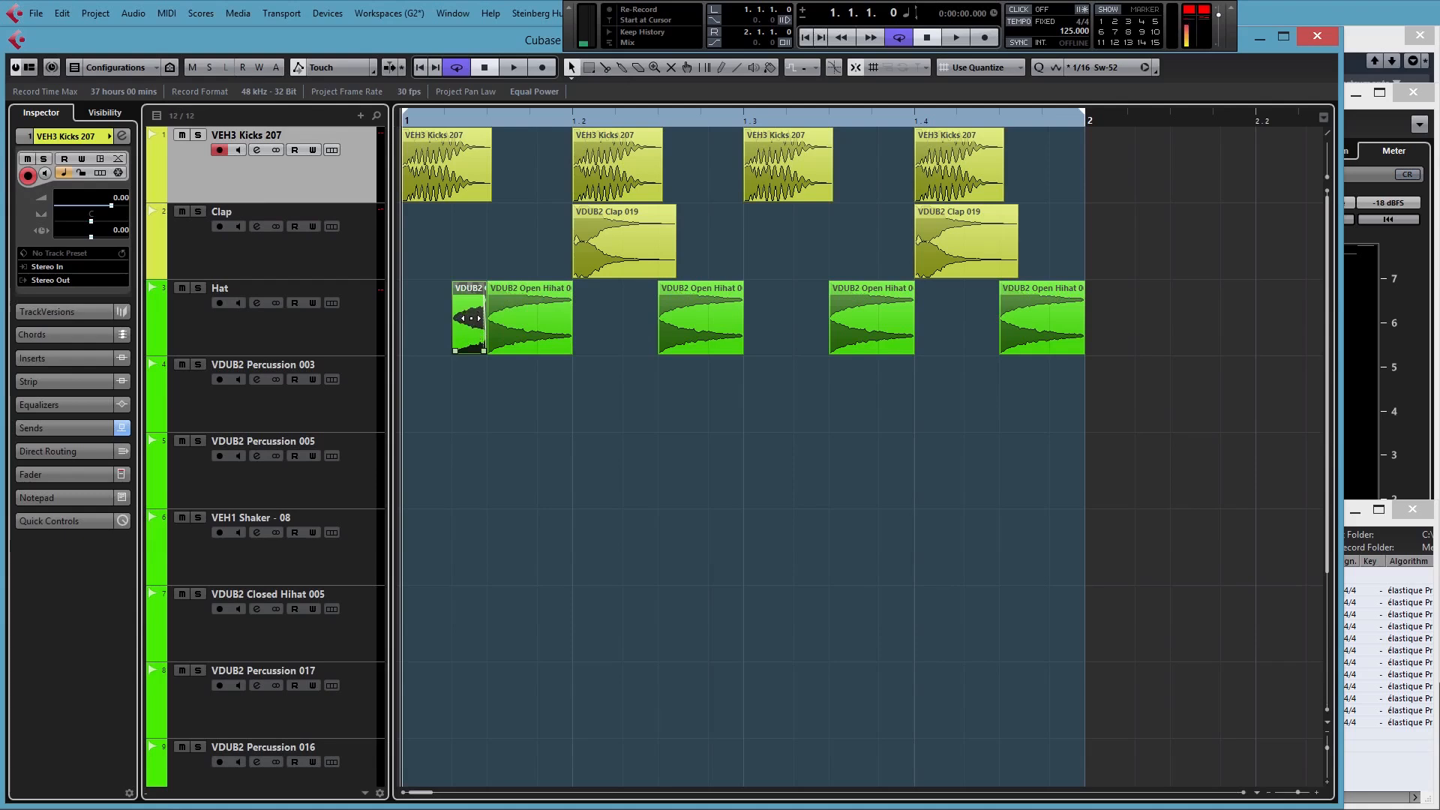
pyautogui.moveTo(471, 318)
pyautogui.mouseDown()
pyautogui.moveTo(404, 320)
pyautogui.moveTo(555, 319)
pyautogui.moveTo(471, 319)
pyautogui.mouseUp()
pyautogui.moveTo(470, 315)
pyautogui.mouseDown()
pyautogui.moveTo(444, 316)
pyautogui.moveTo(474, 294)
pyautogui.mouseUp()
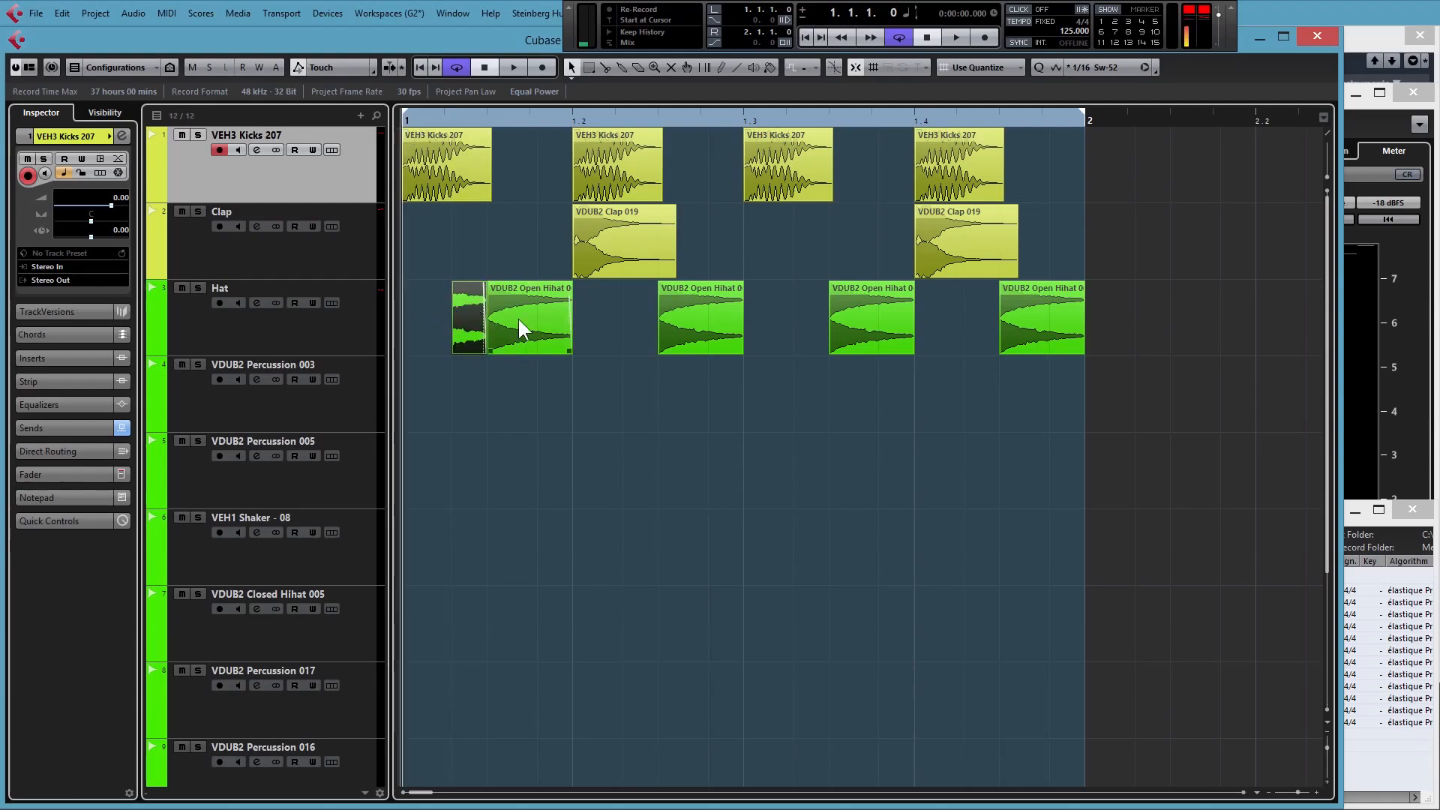
pyautogui.press('space')
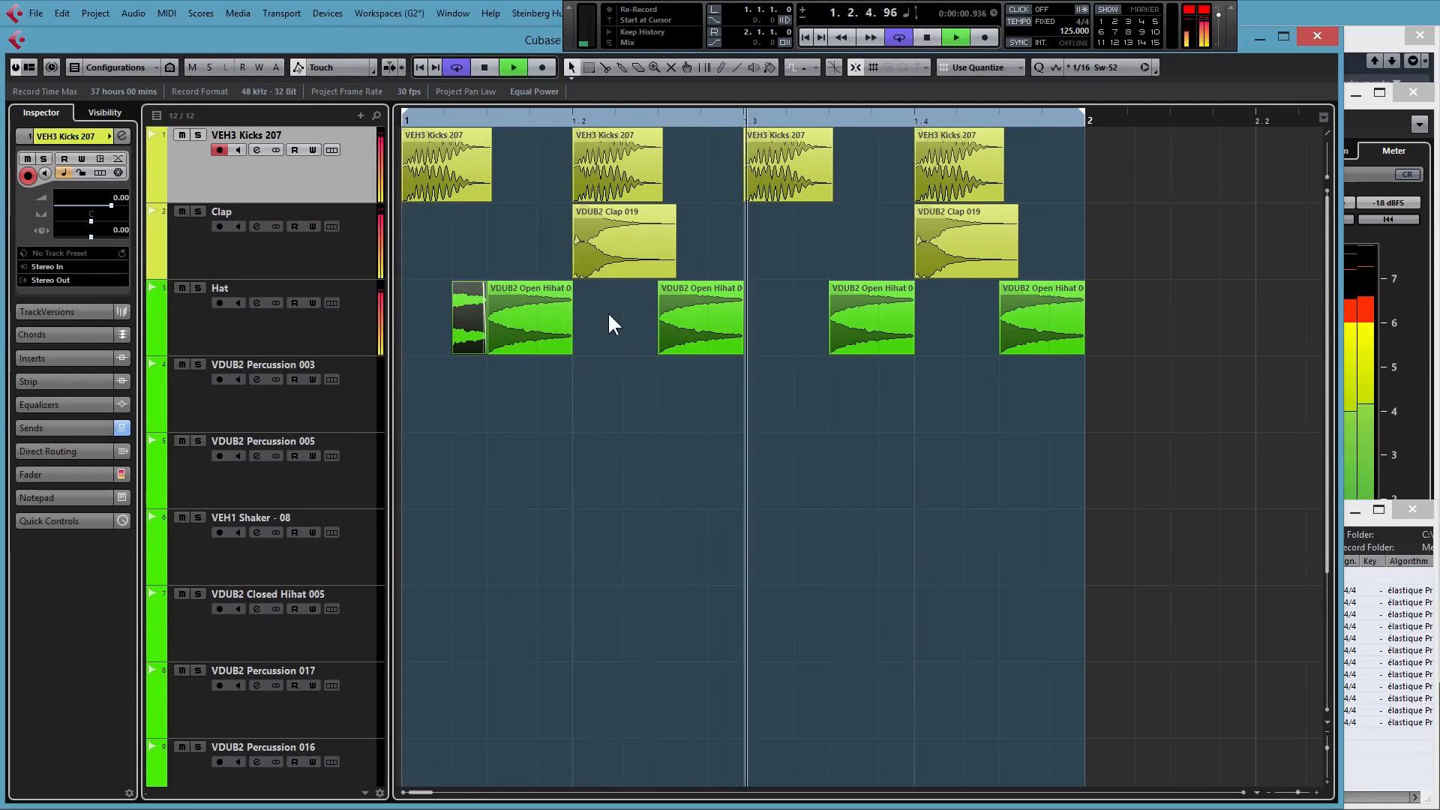
pyautogui.press('space')
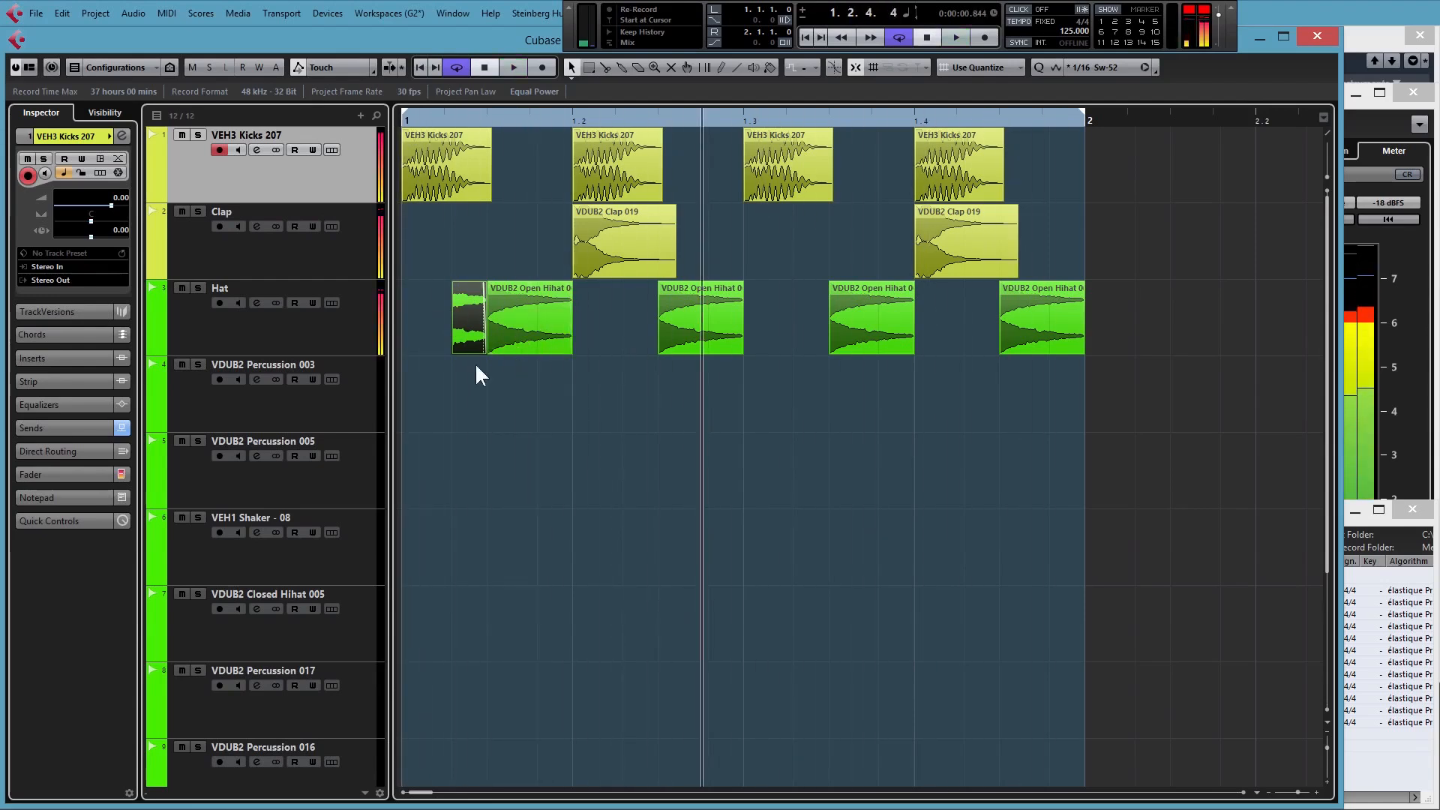
# Try a copy of the short hi-hat just before the second open hi-hat, and delete it after playback
pyautogui.moveTo(474, 323); pyautogui.dragTo(833, 332)
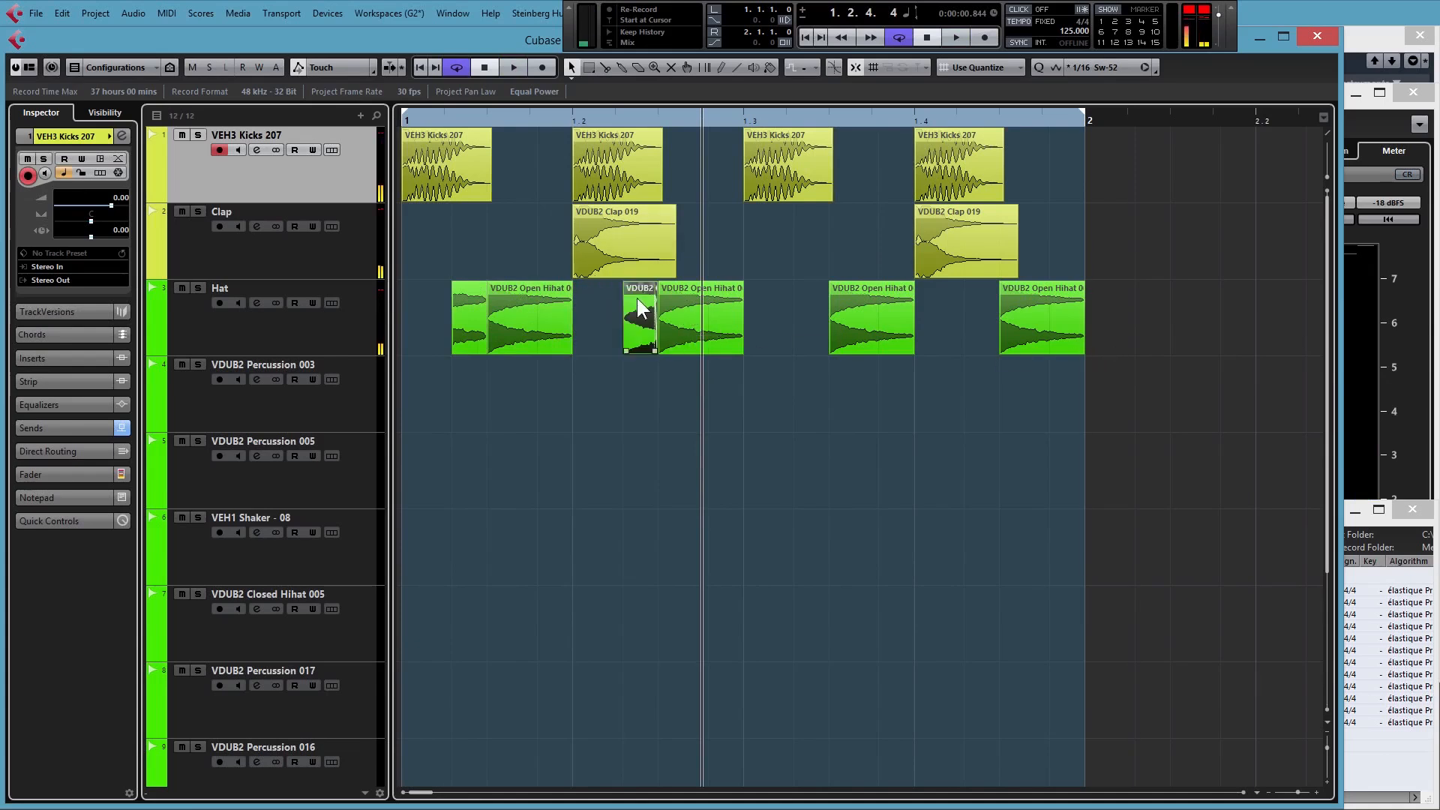
pyautogui.moveTo(400, 119); pyautogui.dragTo(402, 124)
pyautogui.press('space')
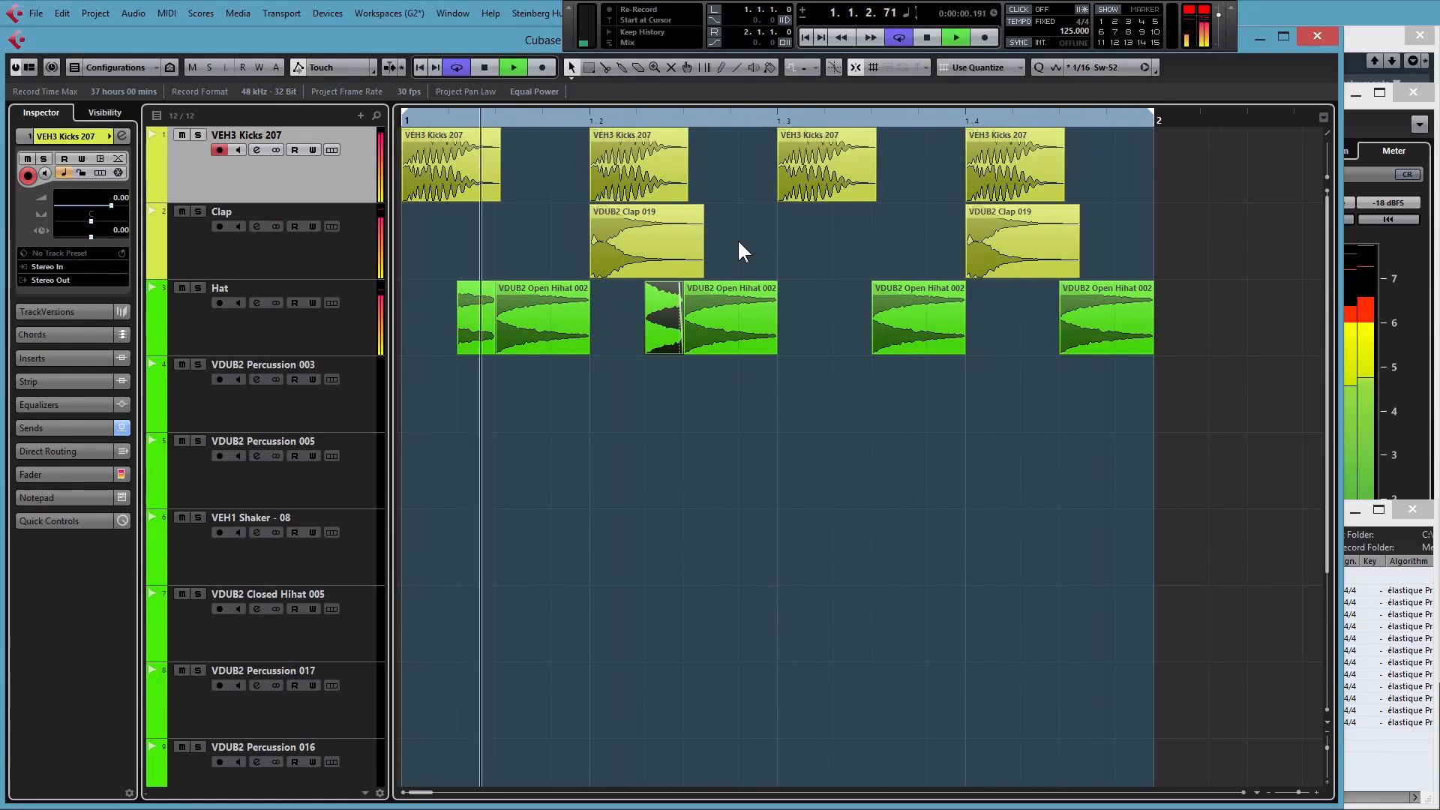
pyautogui.press('space')
pyautogui.press('Delete')
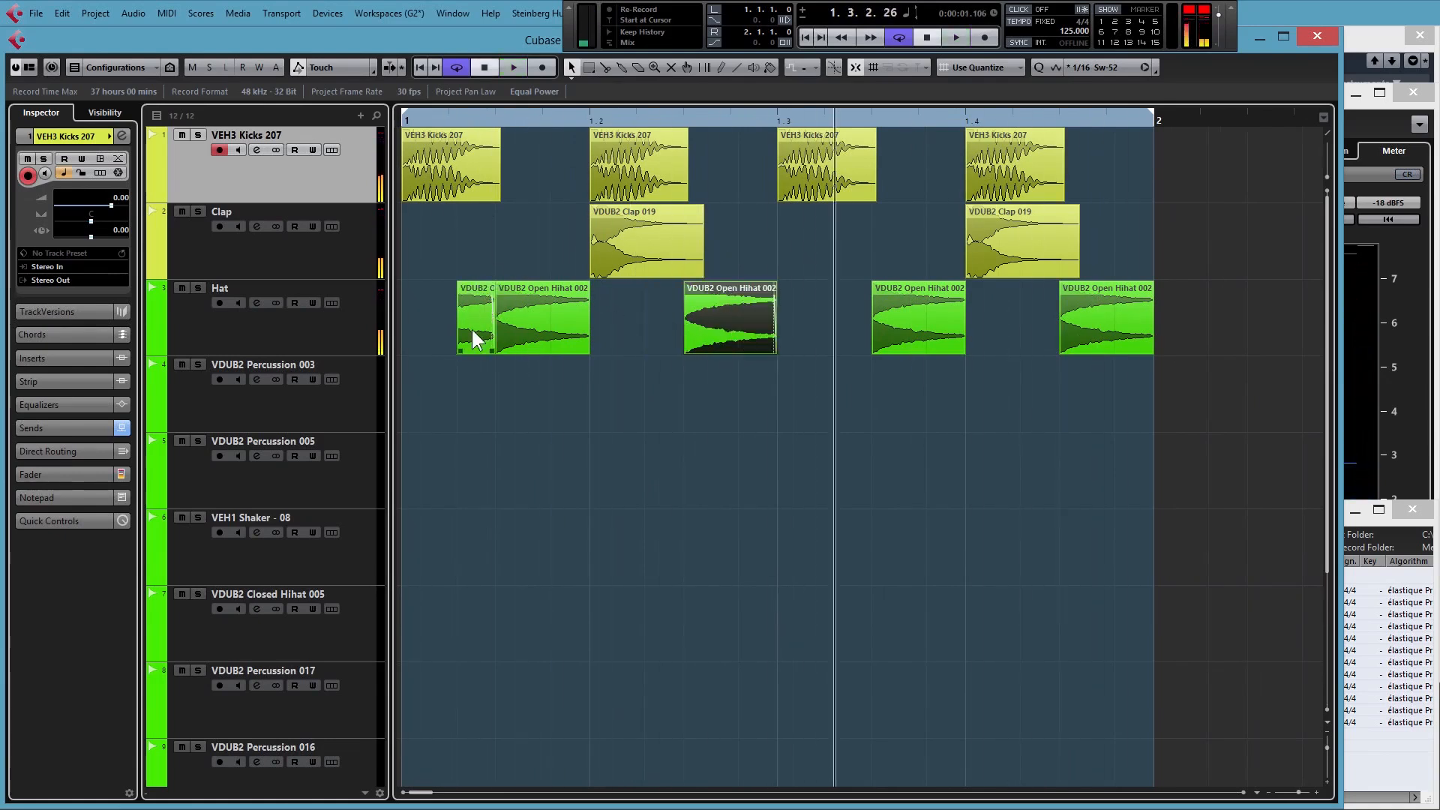
# Play the loop from bar 1 with the single short hi-hat, and select the clap on beat 2
pyautogui.click(402, 122)
pyautogui.press('space')
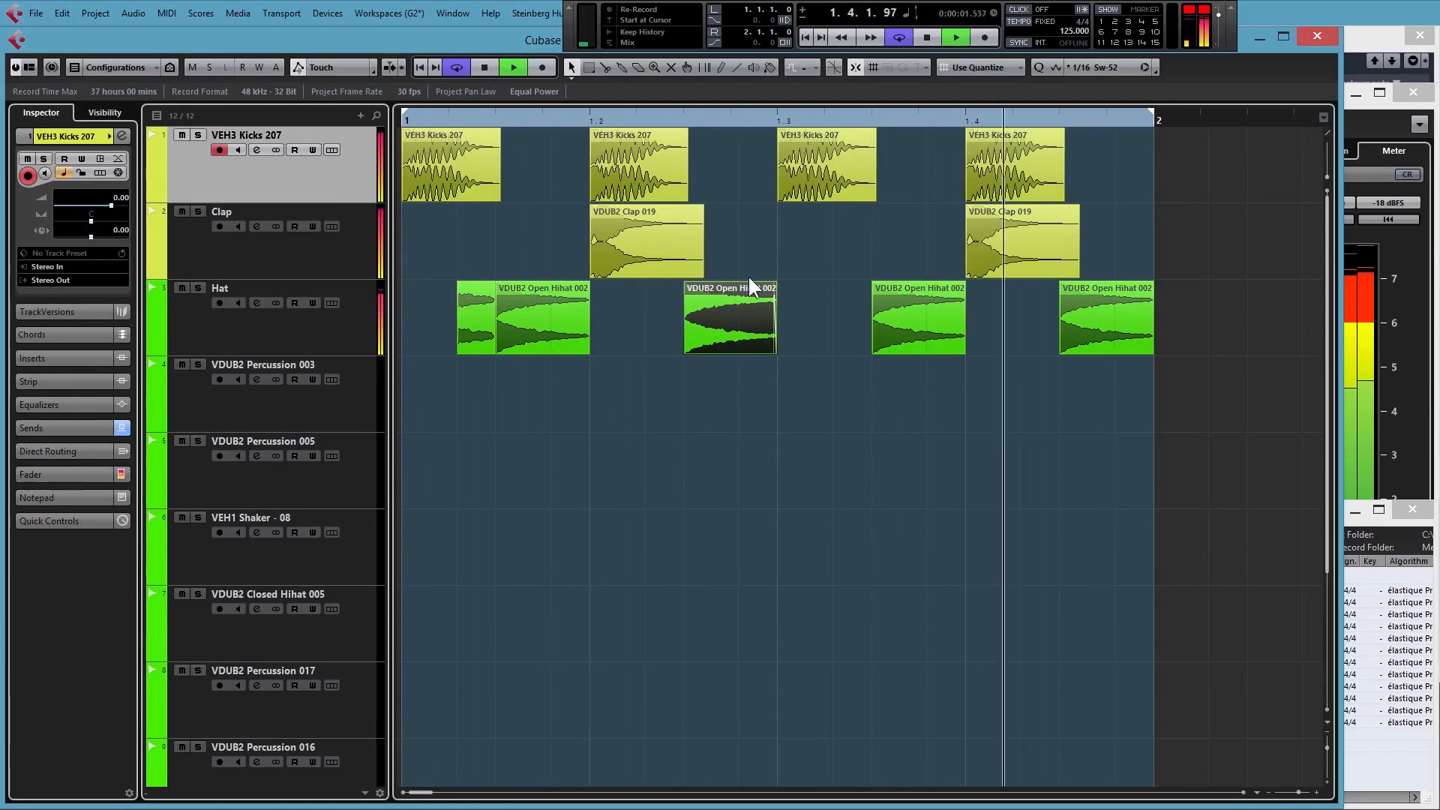
pyautogui.press('space')
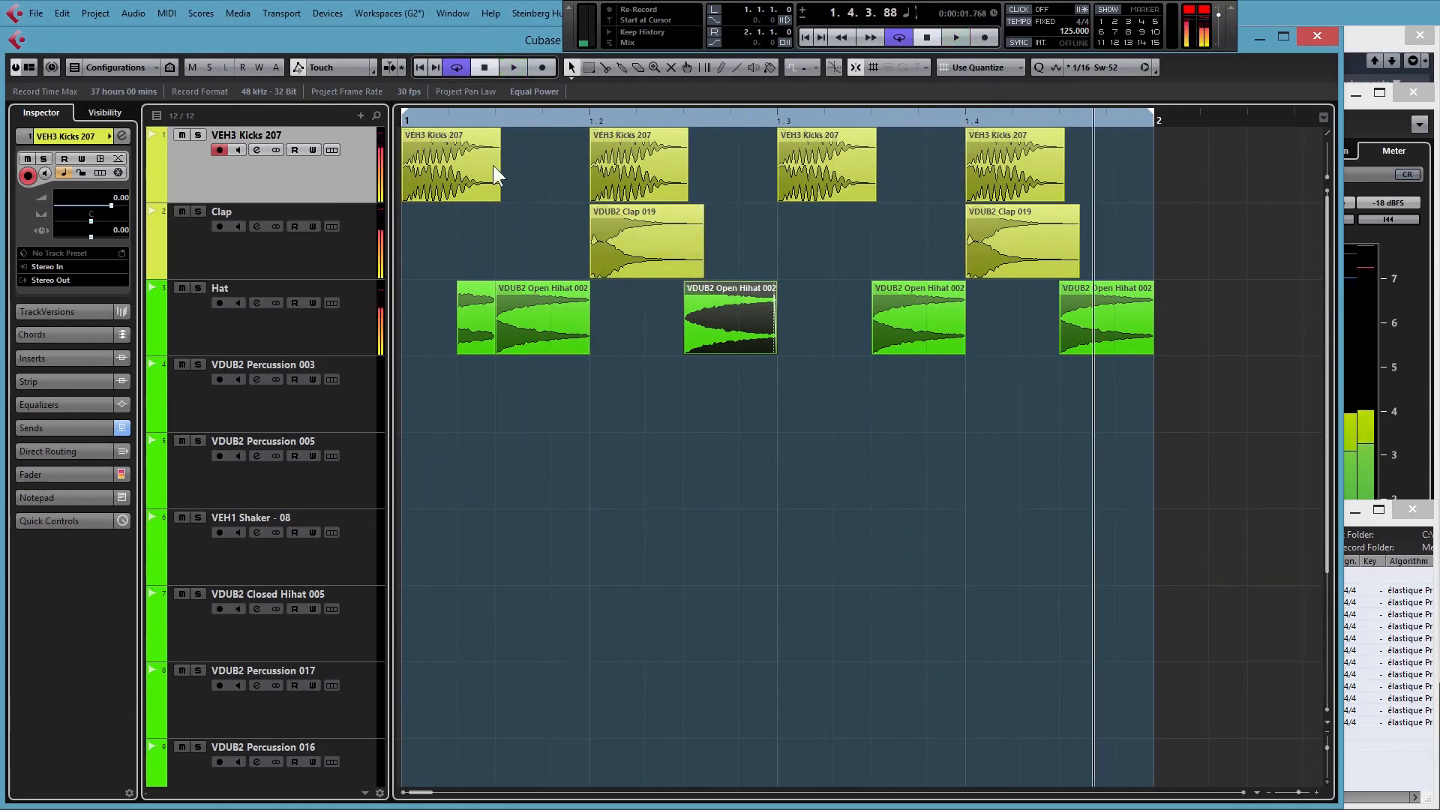
pyautogui.click(404, 121)
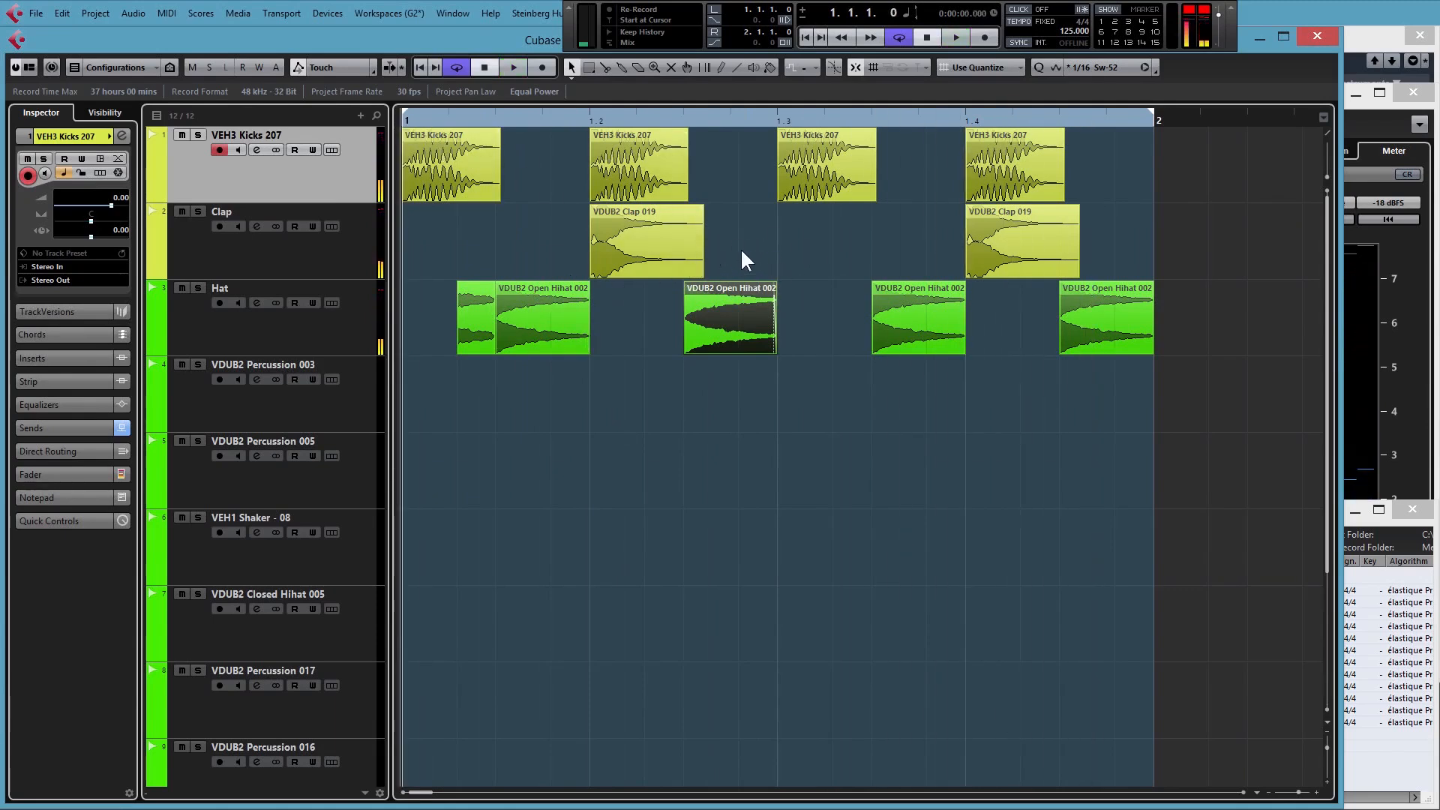
pyautogui.click(623, 248)
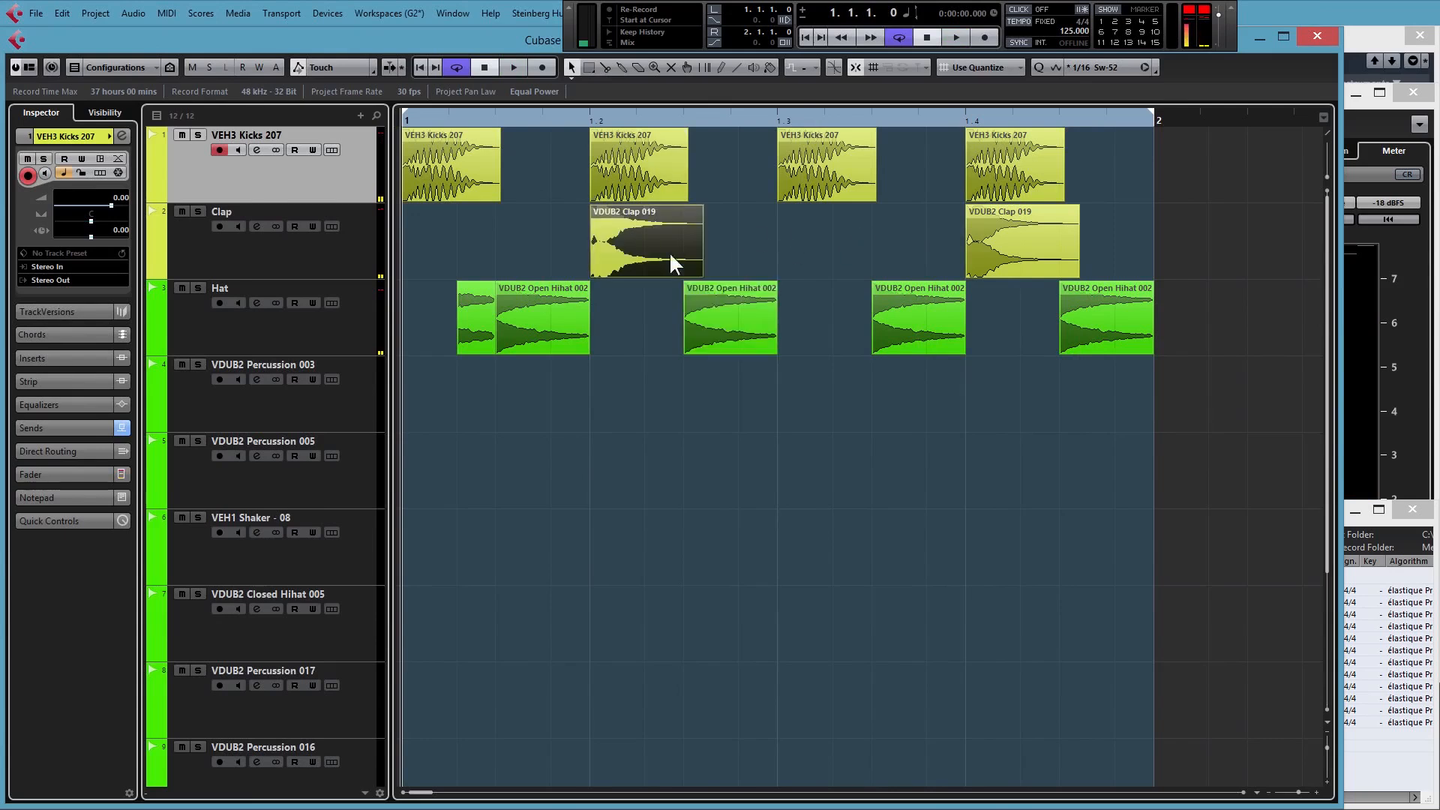
# Copy the beat 2 clap to the swung sixteenth just before beat 3, at 1.2.4.20, and play the loop from bar 1
pyautogui.moveTo(621, 251); pyautogui.dragTo(762, 242)
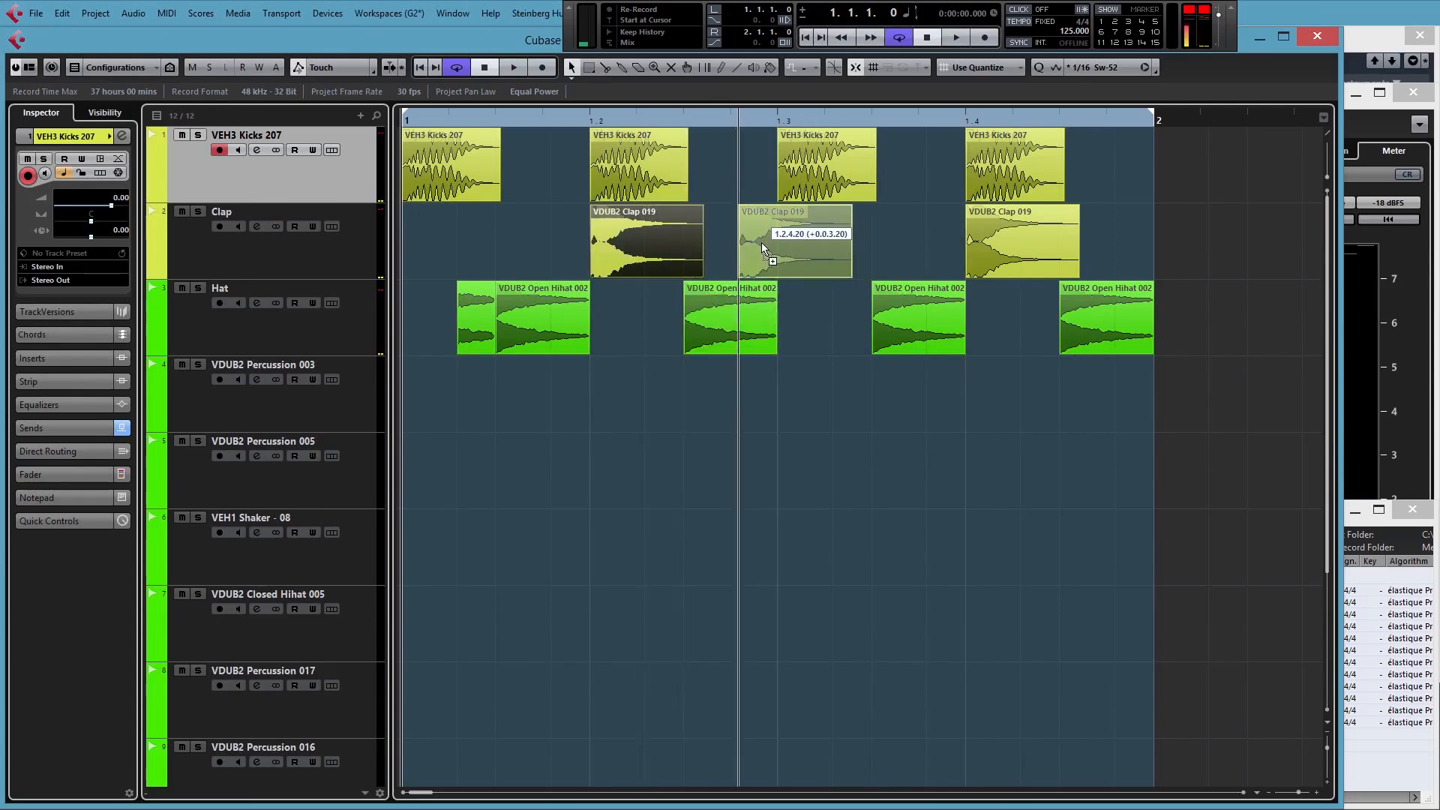
pyautogui.click(733, 116)
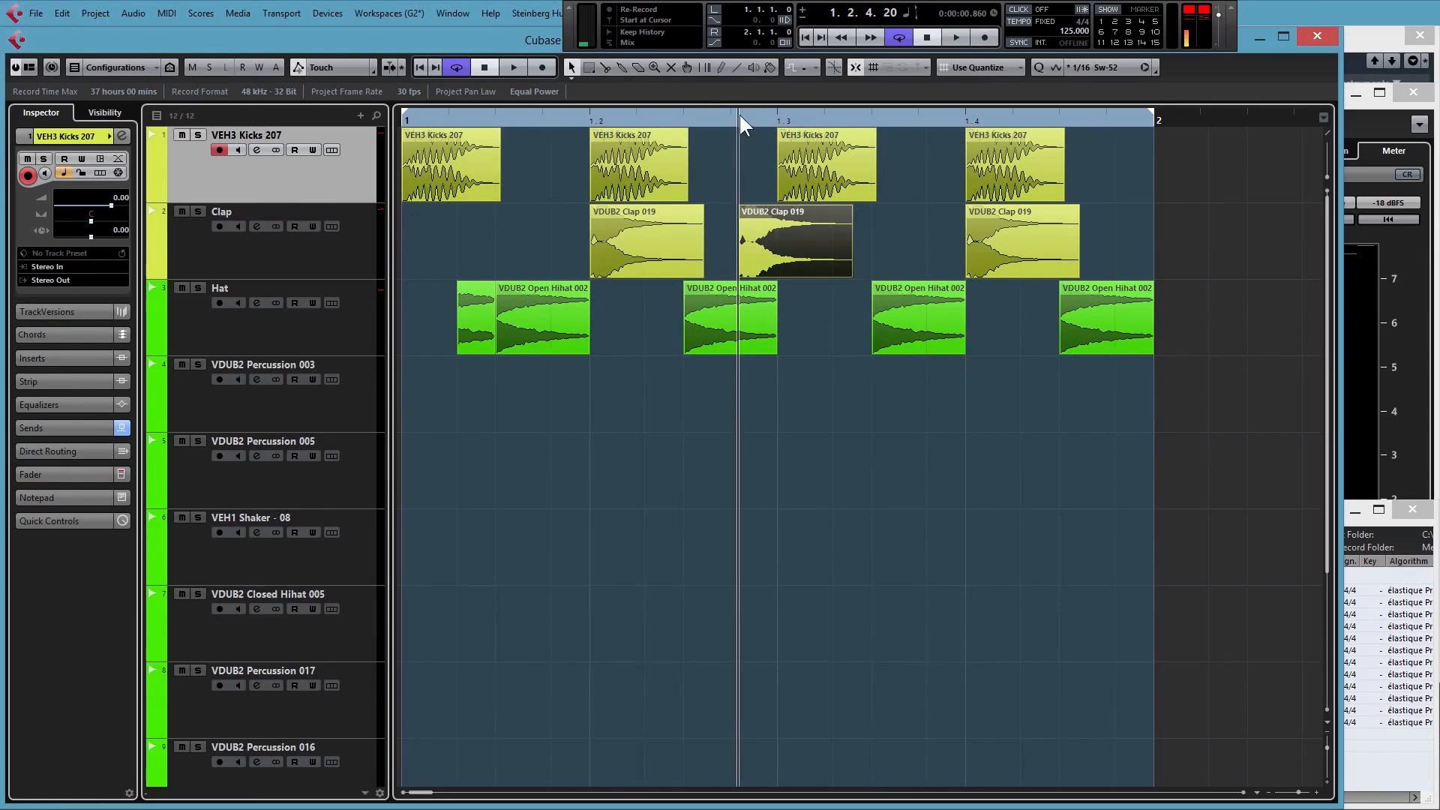
pyautogui.moveTo(731, 114); pyautogui.dragTo(730, 114)
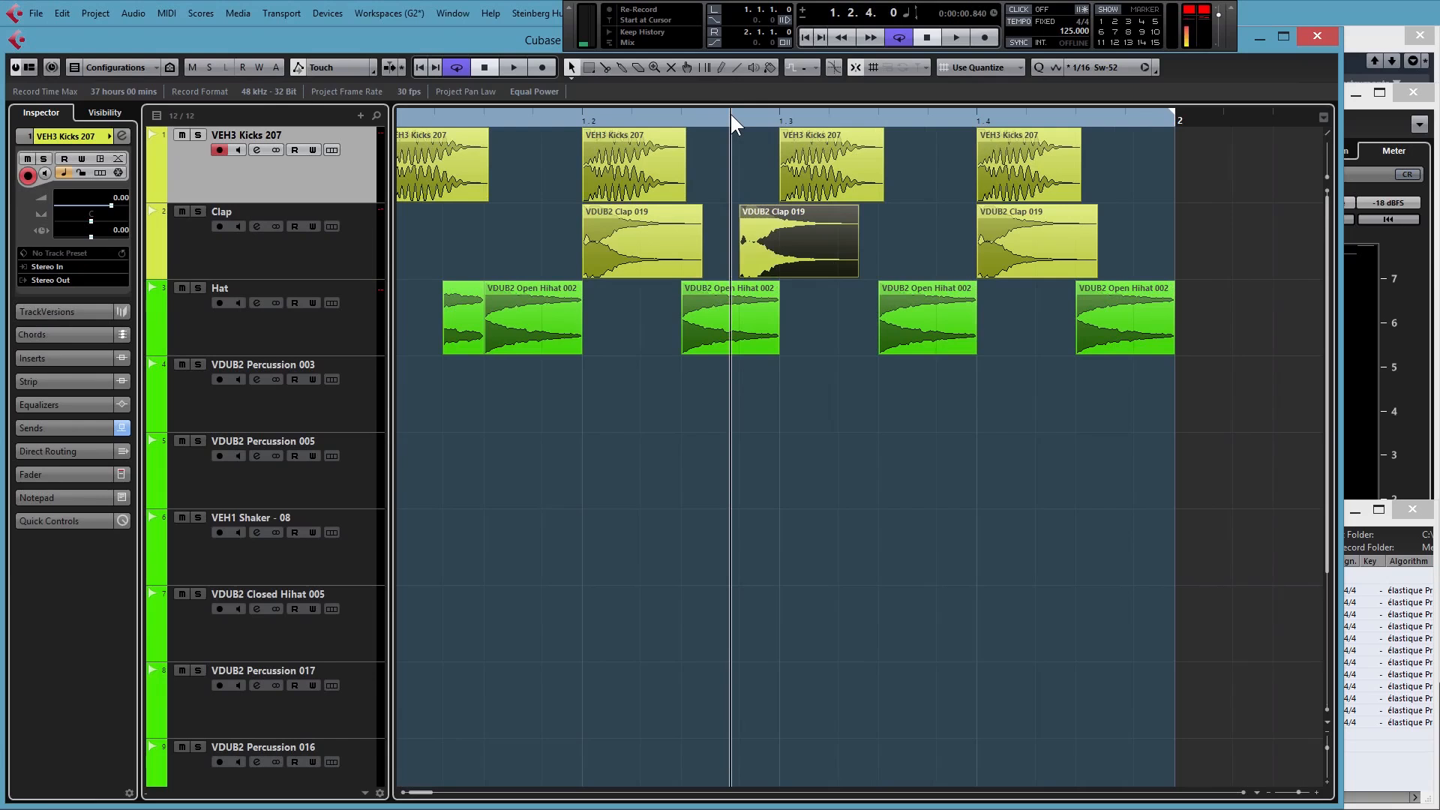
pyautogui.click(735, 117)
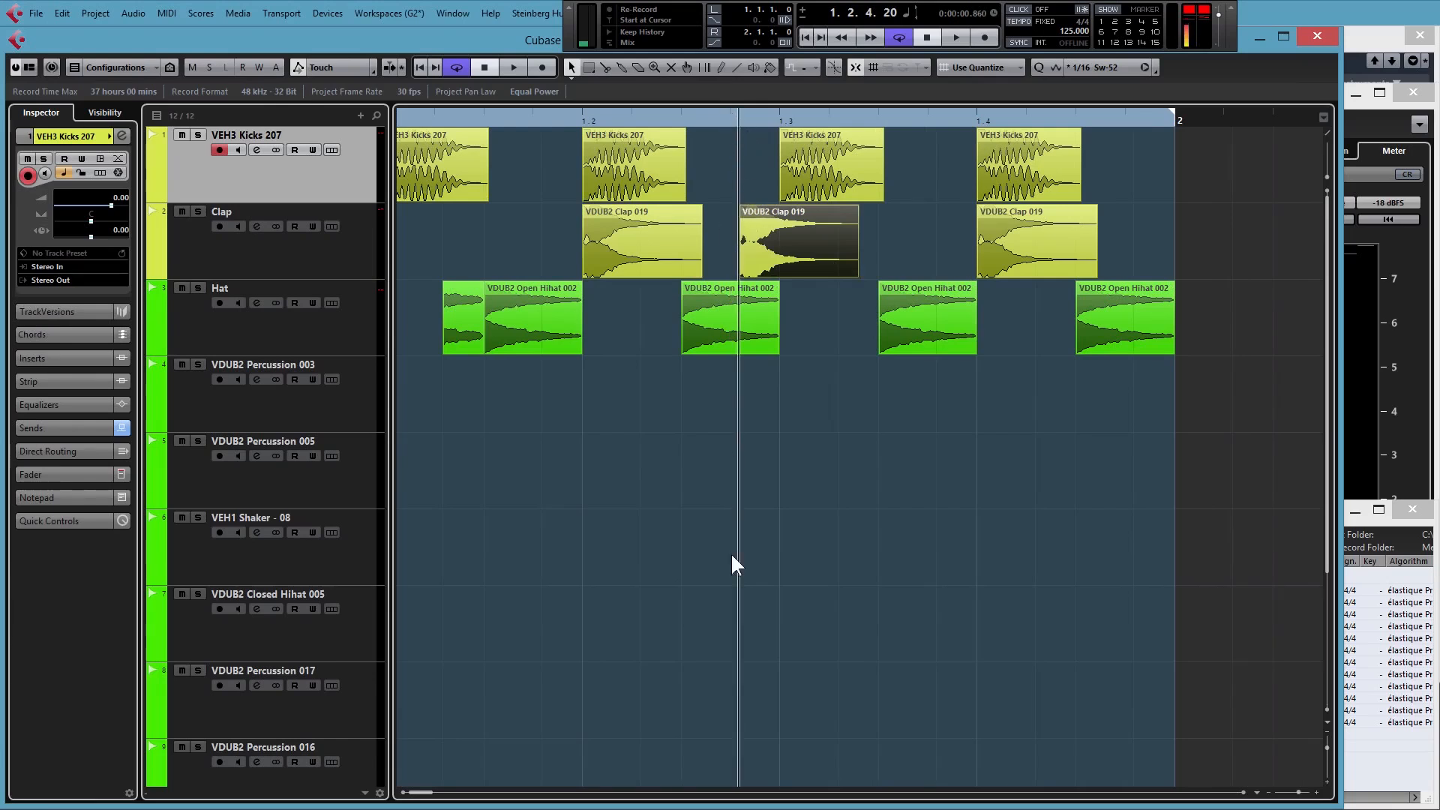
pyautogui.press('KP_1')
pyautogui.press('space')
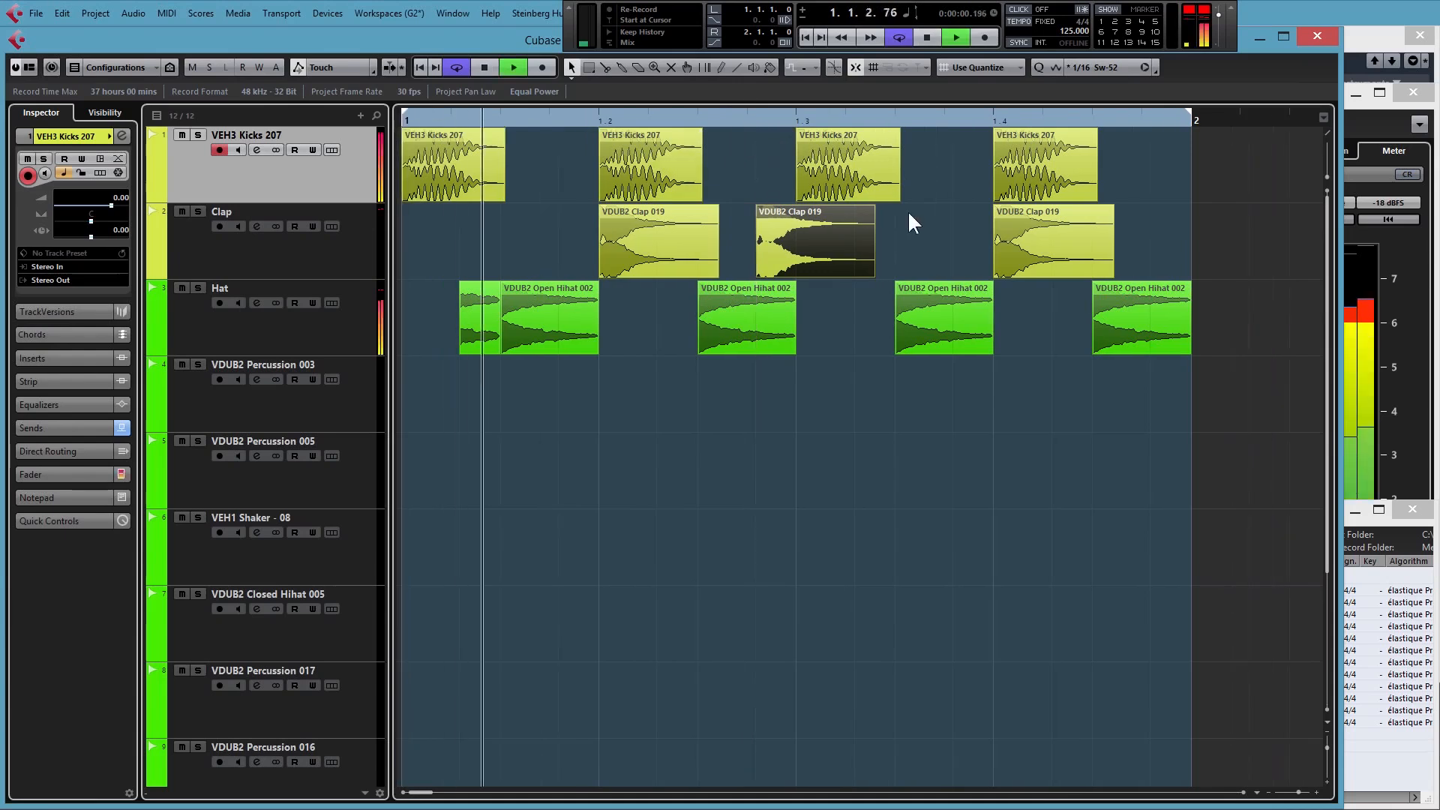
pyautogui.click(903, 523)
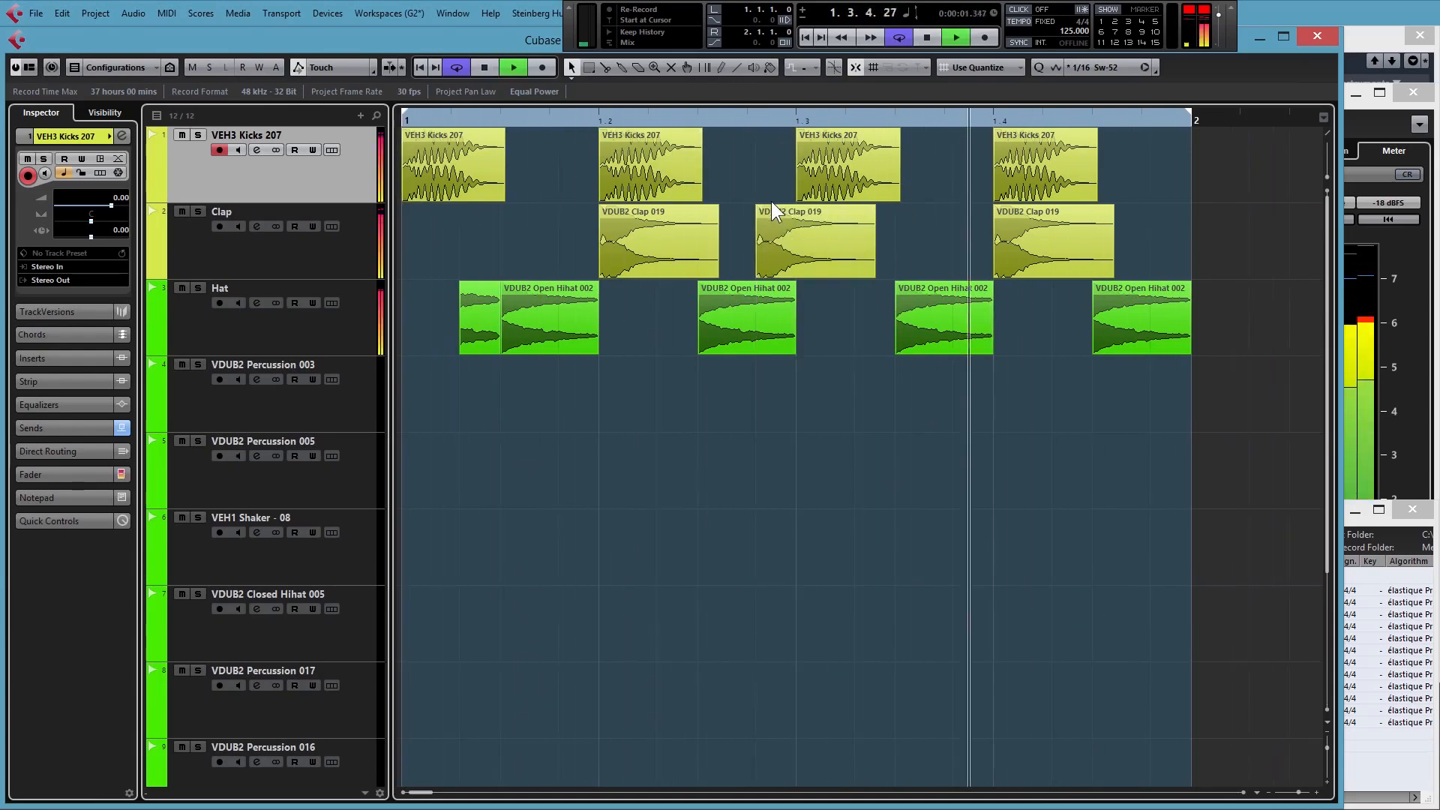
pyautogui.click(825, 258)
pyautogui.press('KP_1')
pyautogui.press('space')
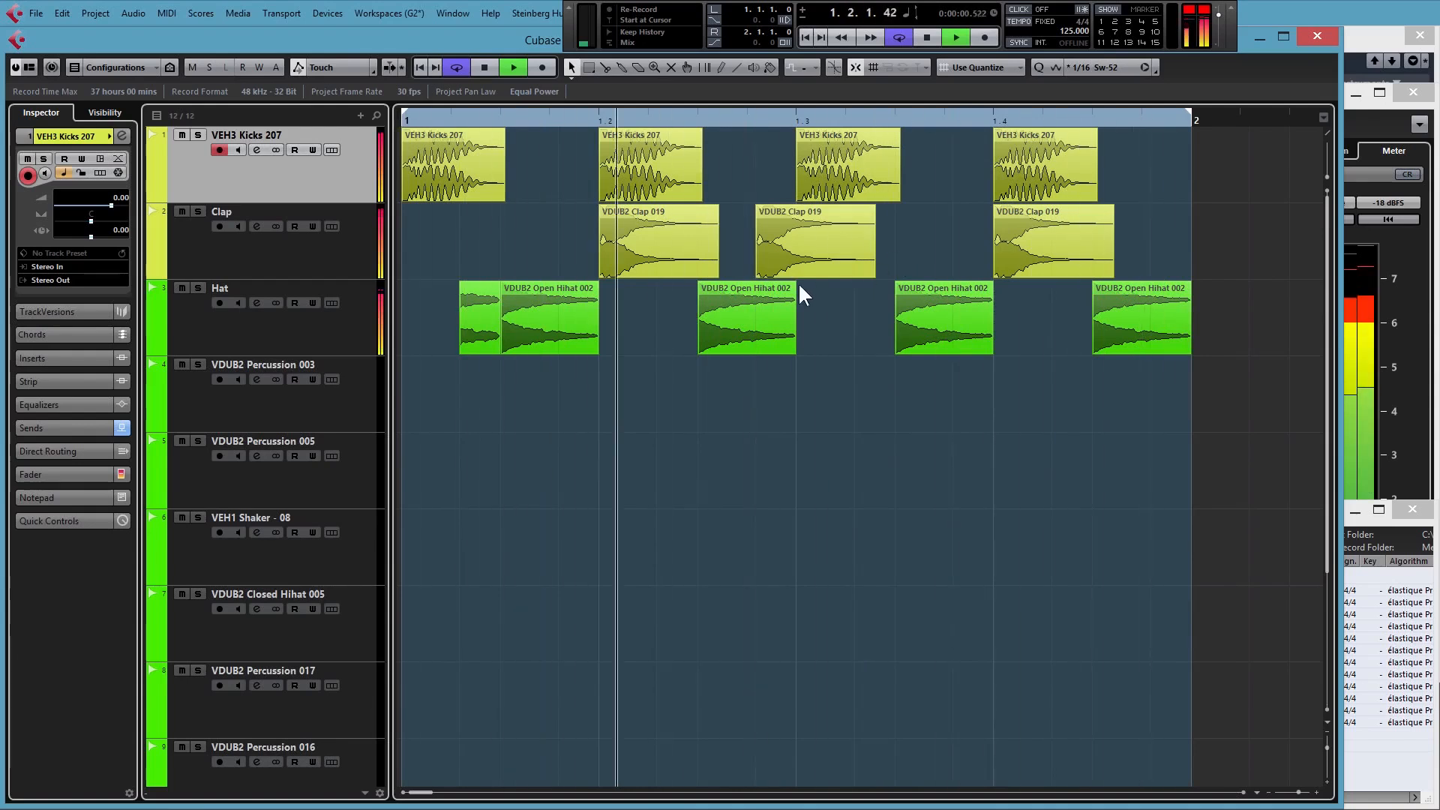
pyautogui.press('space')
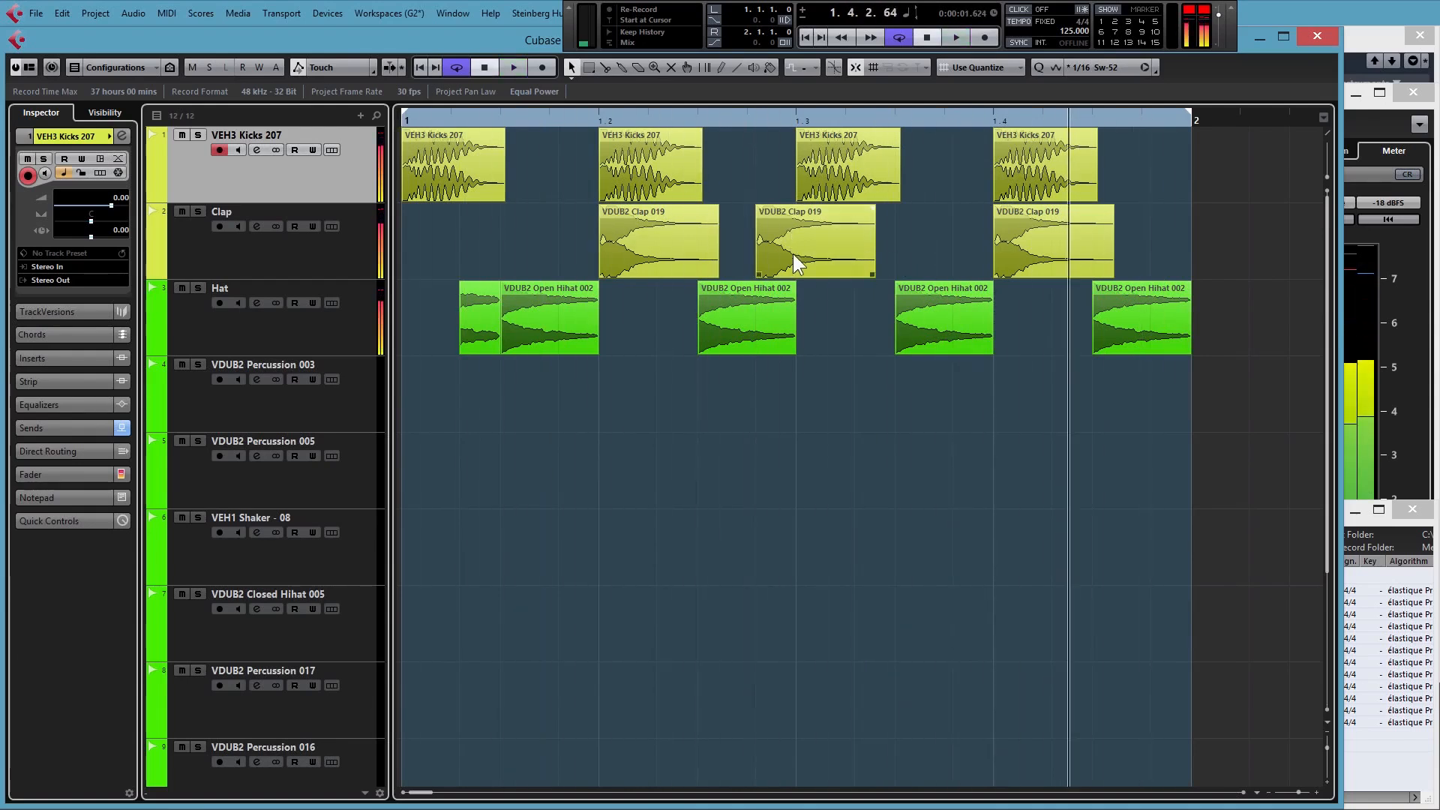
# Shorten the added clap to end at beat 3, with a brief fade-out and reduced volume, and play the loop
pyautogui.click(822, 231)
pyautogui.moveTo(873, 276); pyautogui.dragTo(765, 251)
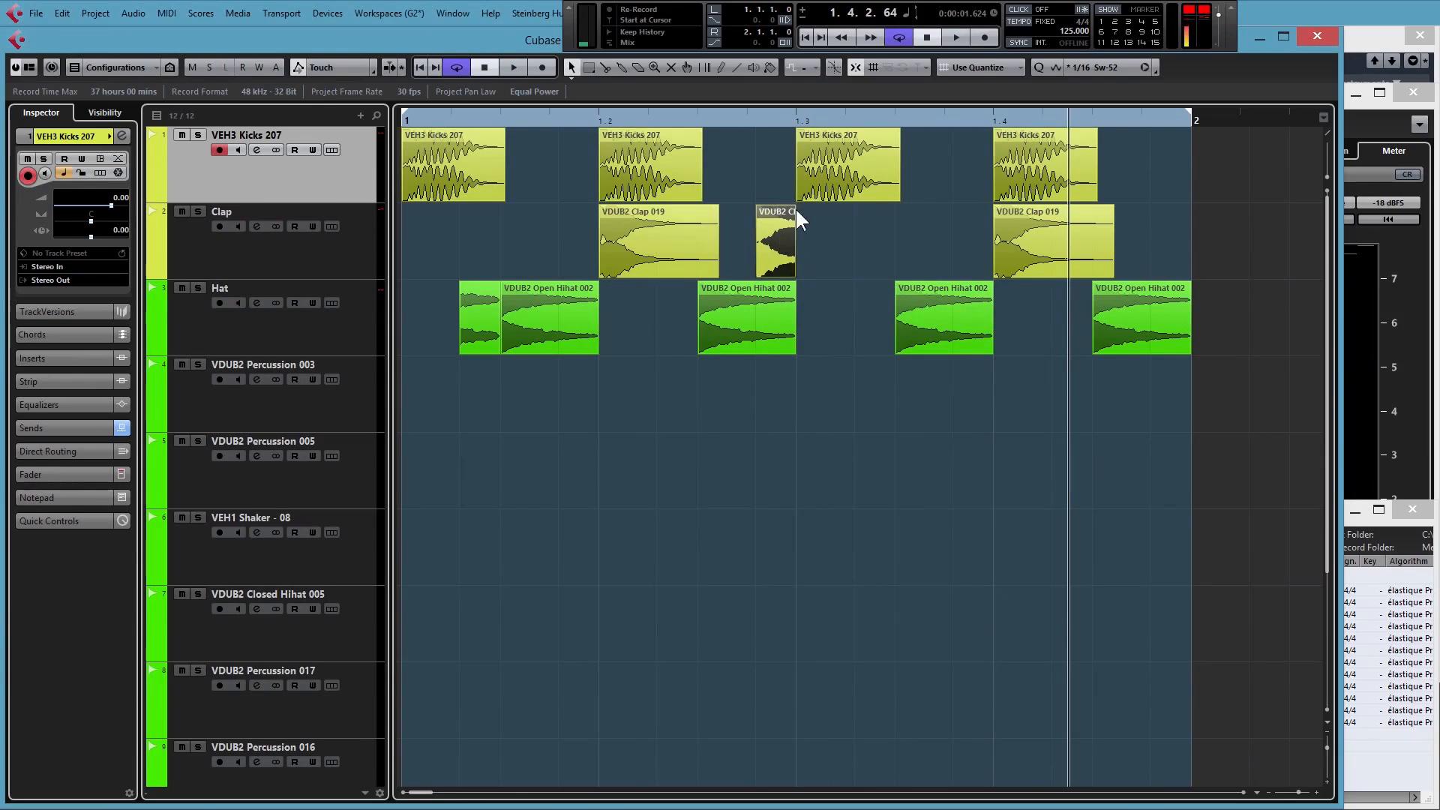
pyautogui.moveTo(794, 207); pyautogui.dragTo(790, 207)
pyautogui.click(399, 121)
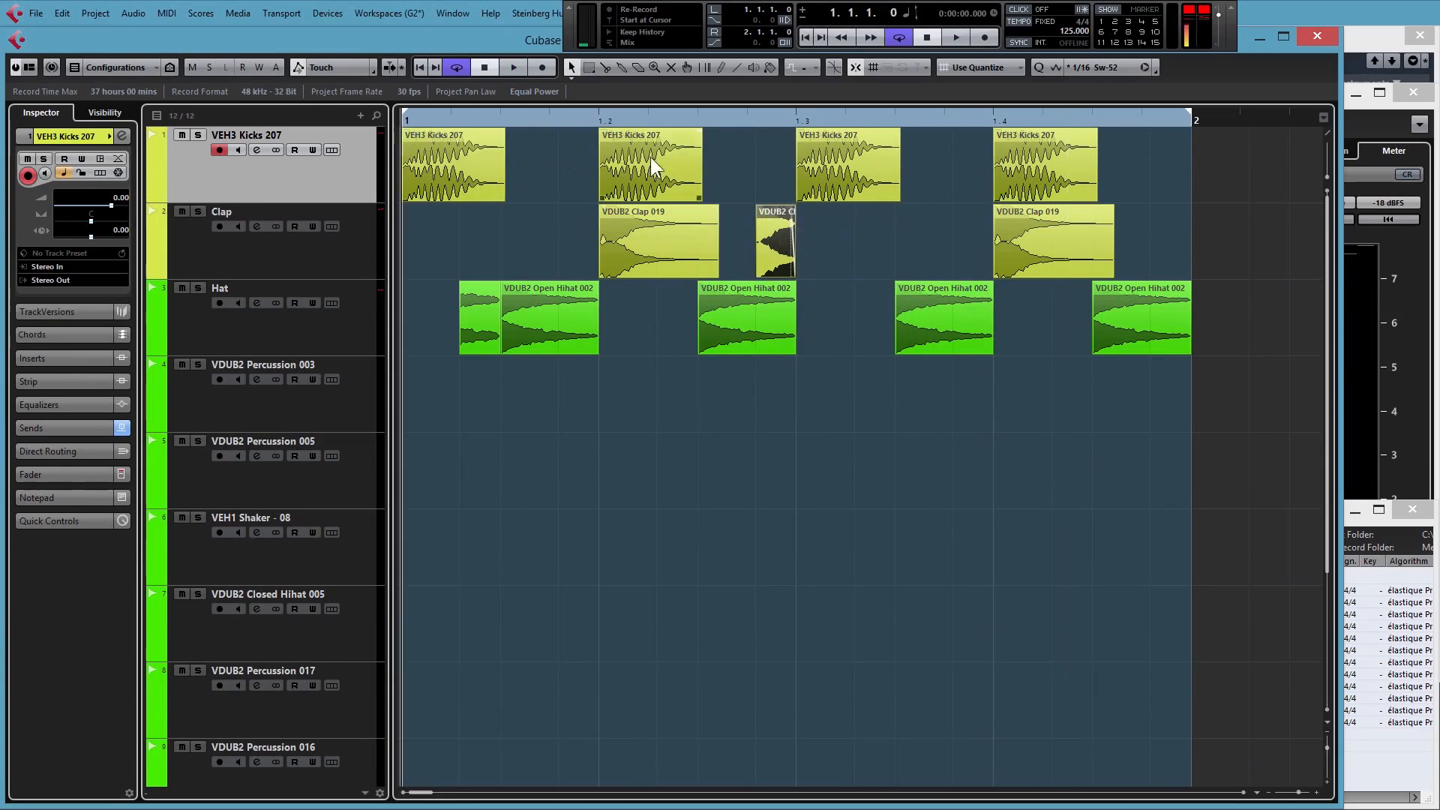
pyautogui.moveTo(776, 207); pyautogui.dragTo(778, 233)
pyautogui.press('space')
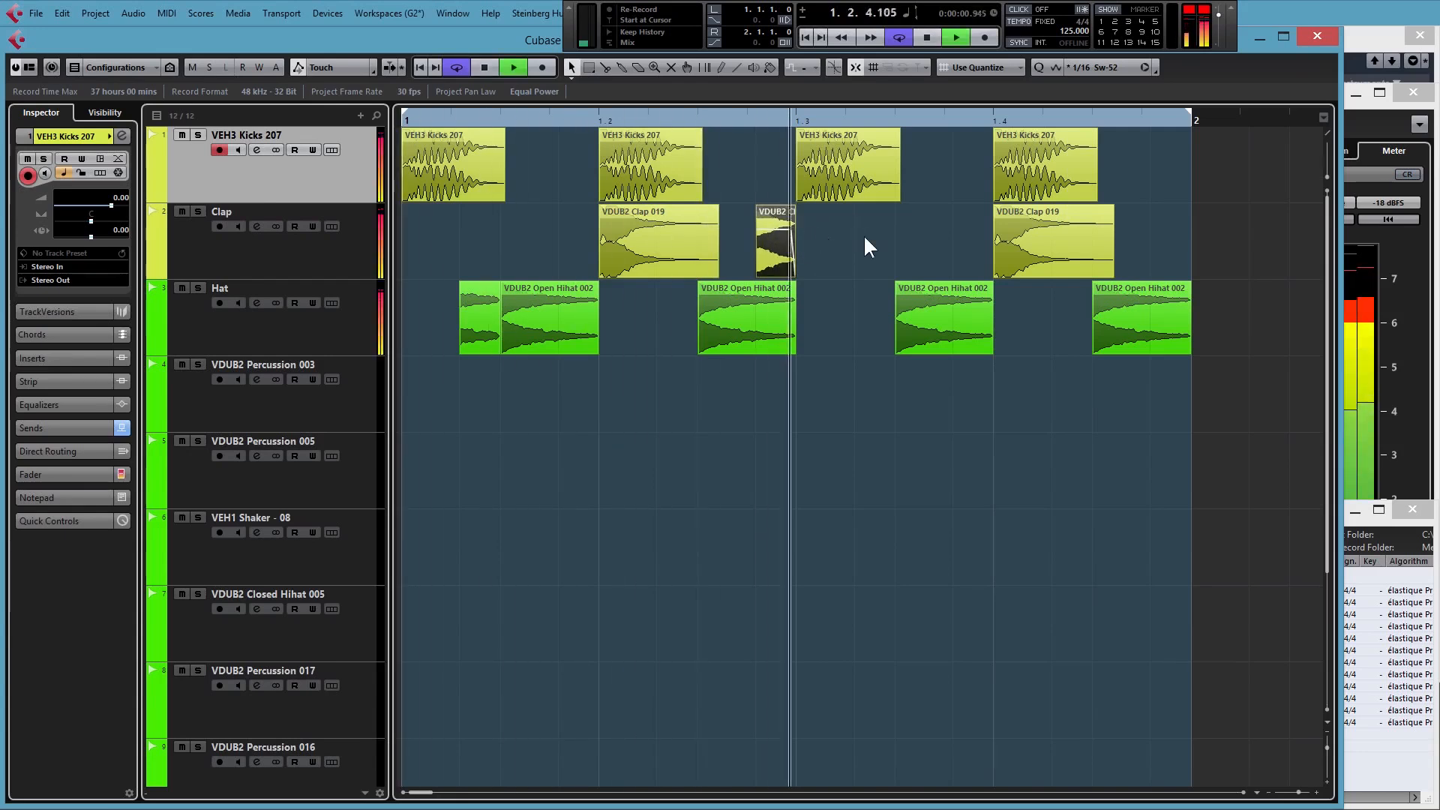
# Copy the short, quiet clap onto the offbeat after beat 3, and play the loop from bar 1
pyautogui.moveTo(777, 231); pyautogui.dragTo(904, 253)
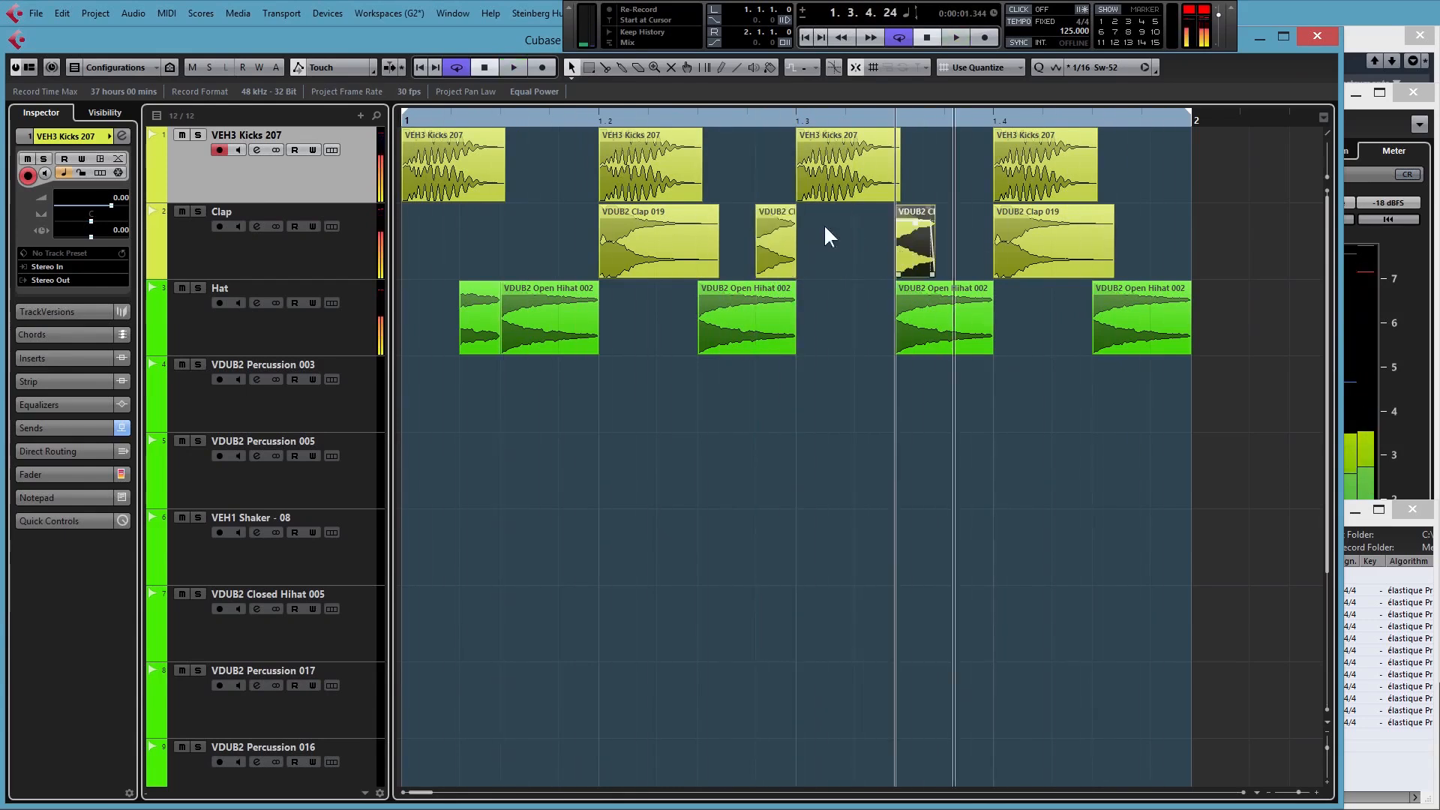
pyautogui.click(405, 122)
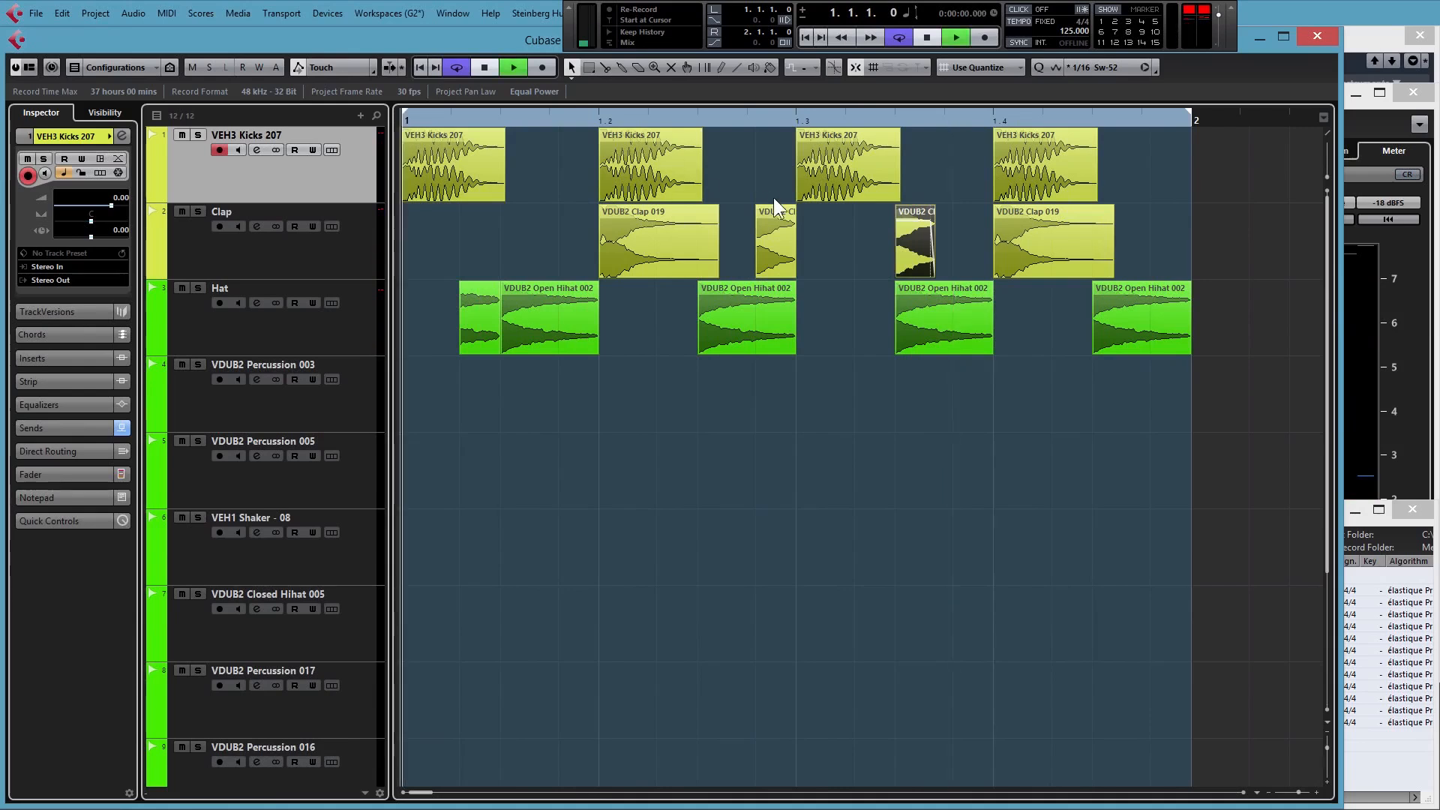
pyautogui.press('space')
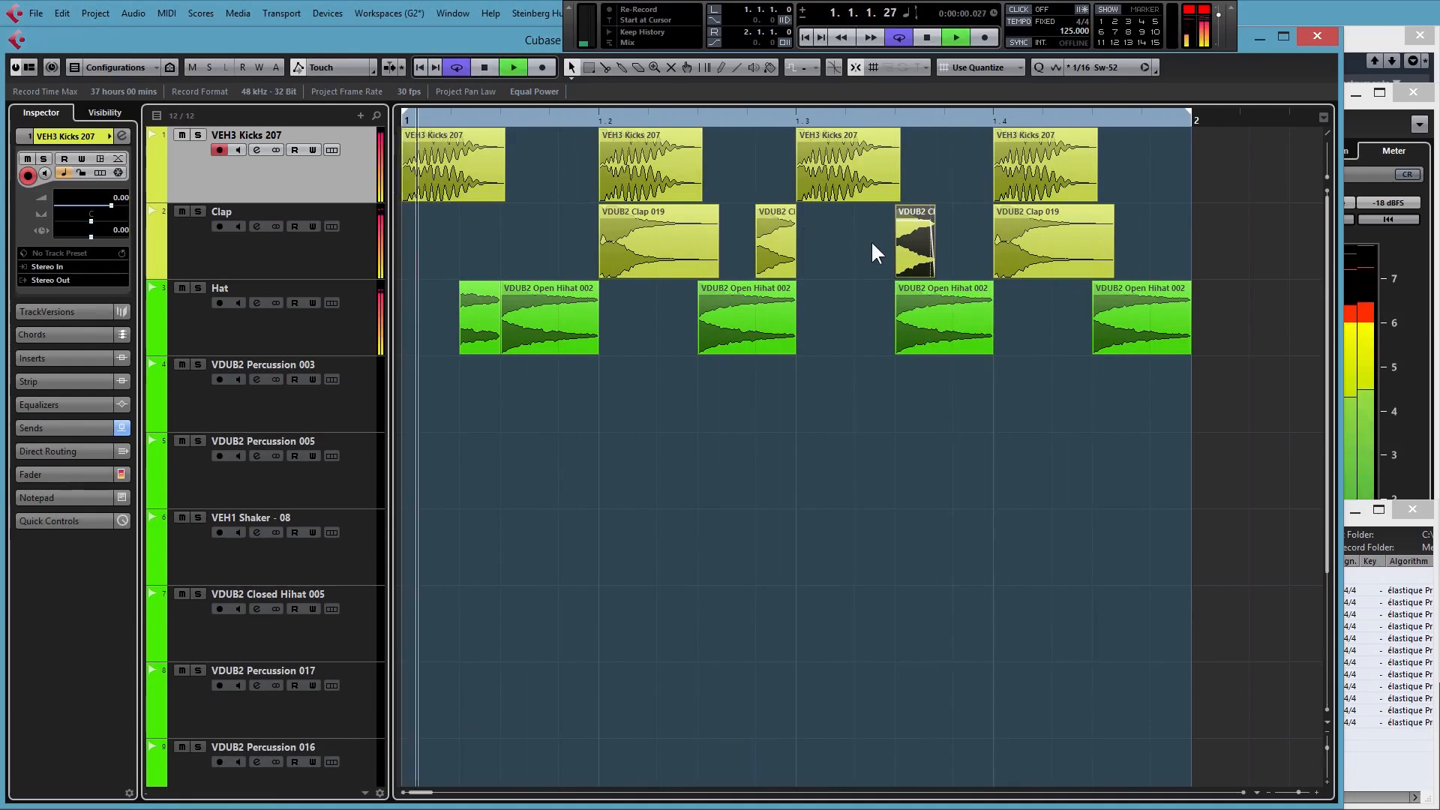
pyautogui.press('space')
# Move the short clap copy to the swung sixteenth just after beat 3, lower its volume further, and play the loop
pyautogui.moveTo(907, 249); pyautogui.dragTo(866, 250)
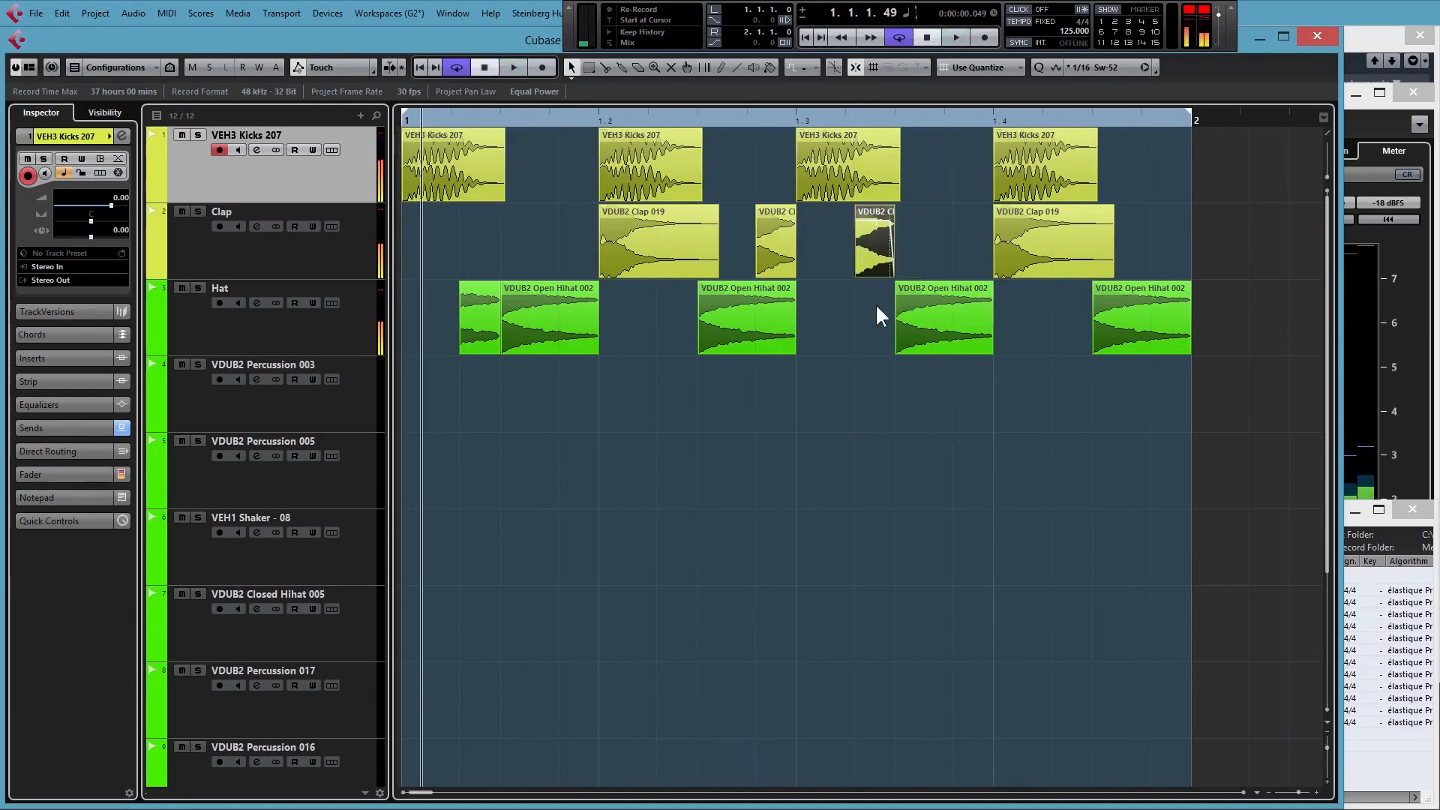
pyautogui.click(405, 122)
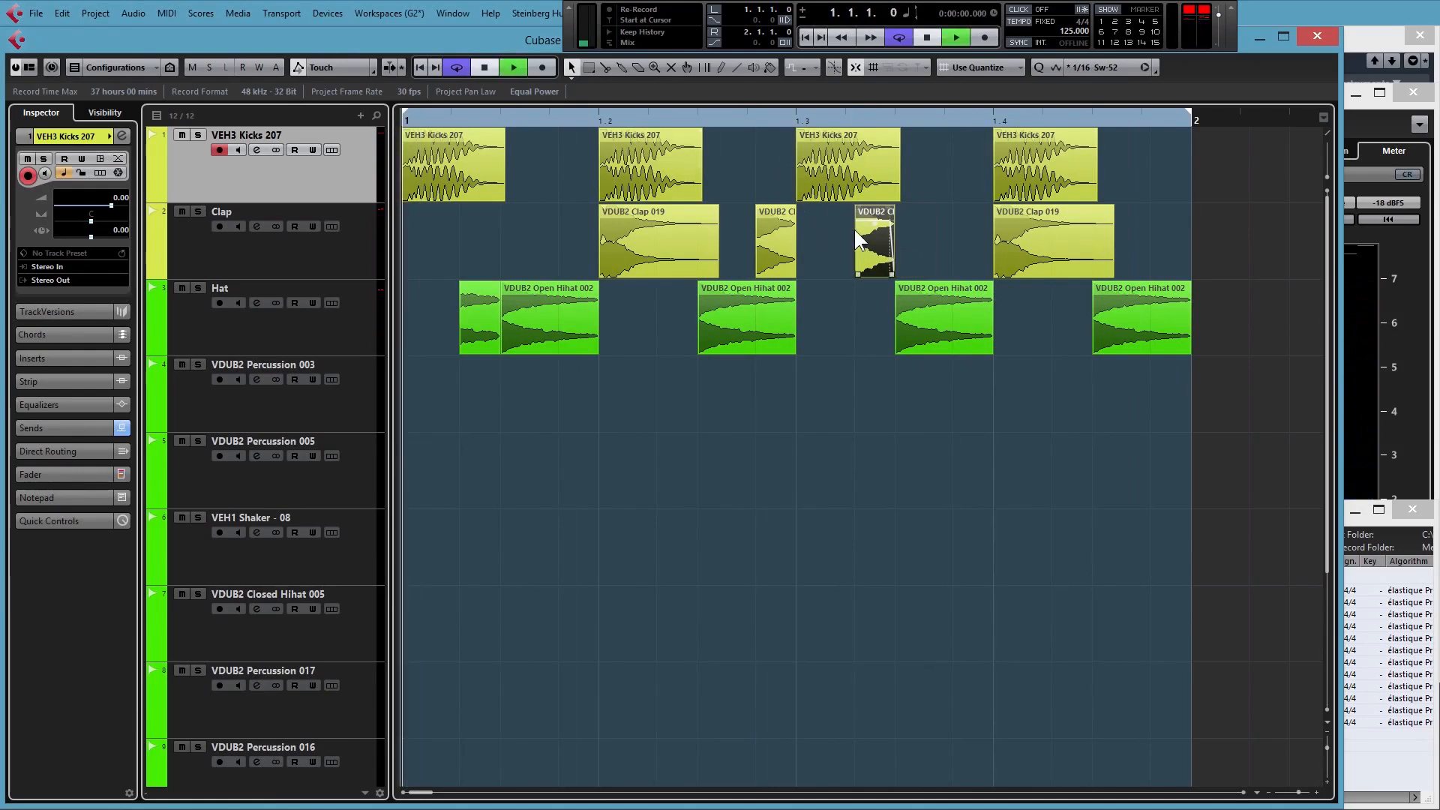
pyautogui.press('space')
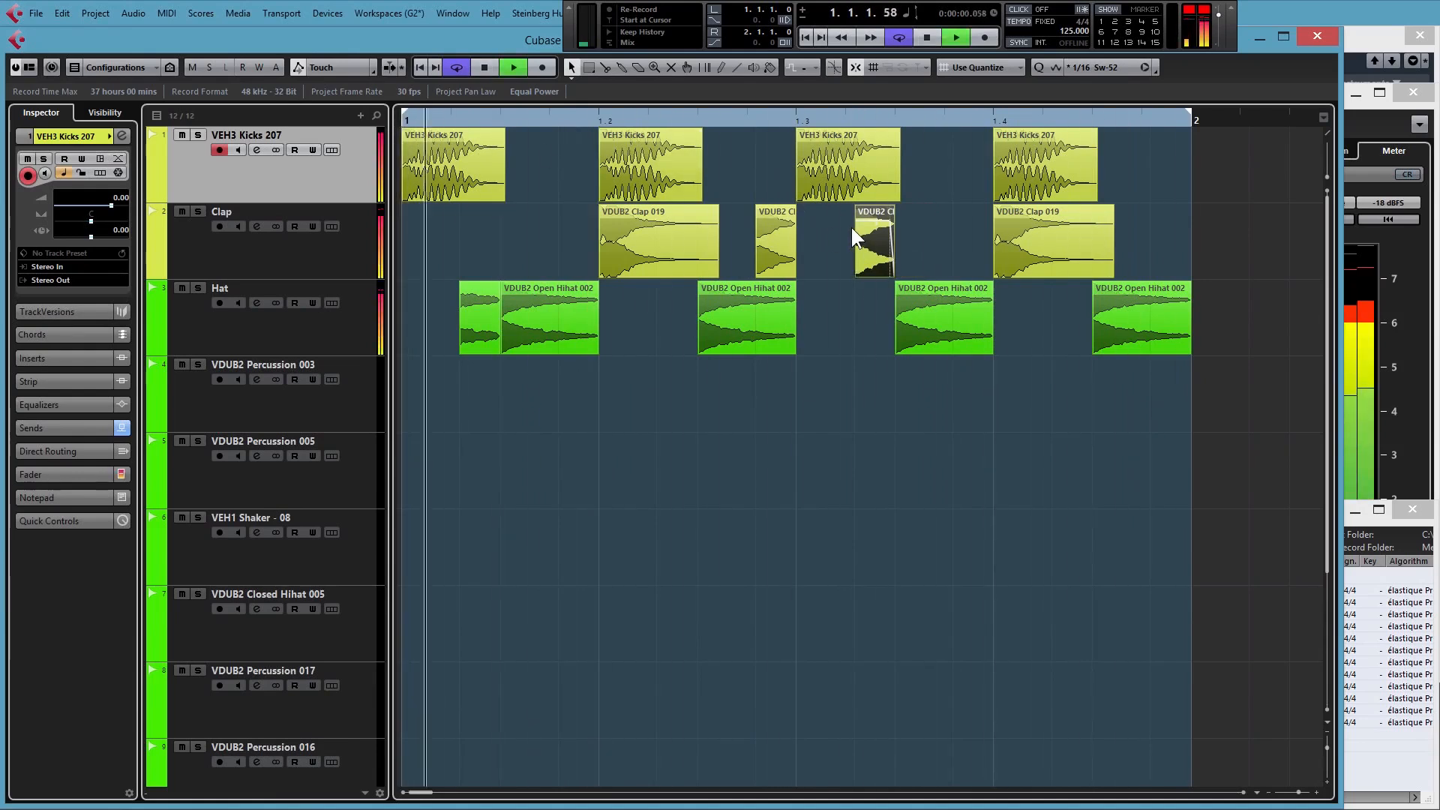
pyautogui.moveTo(874, 224); pyautogui.dragTo(875, 238)
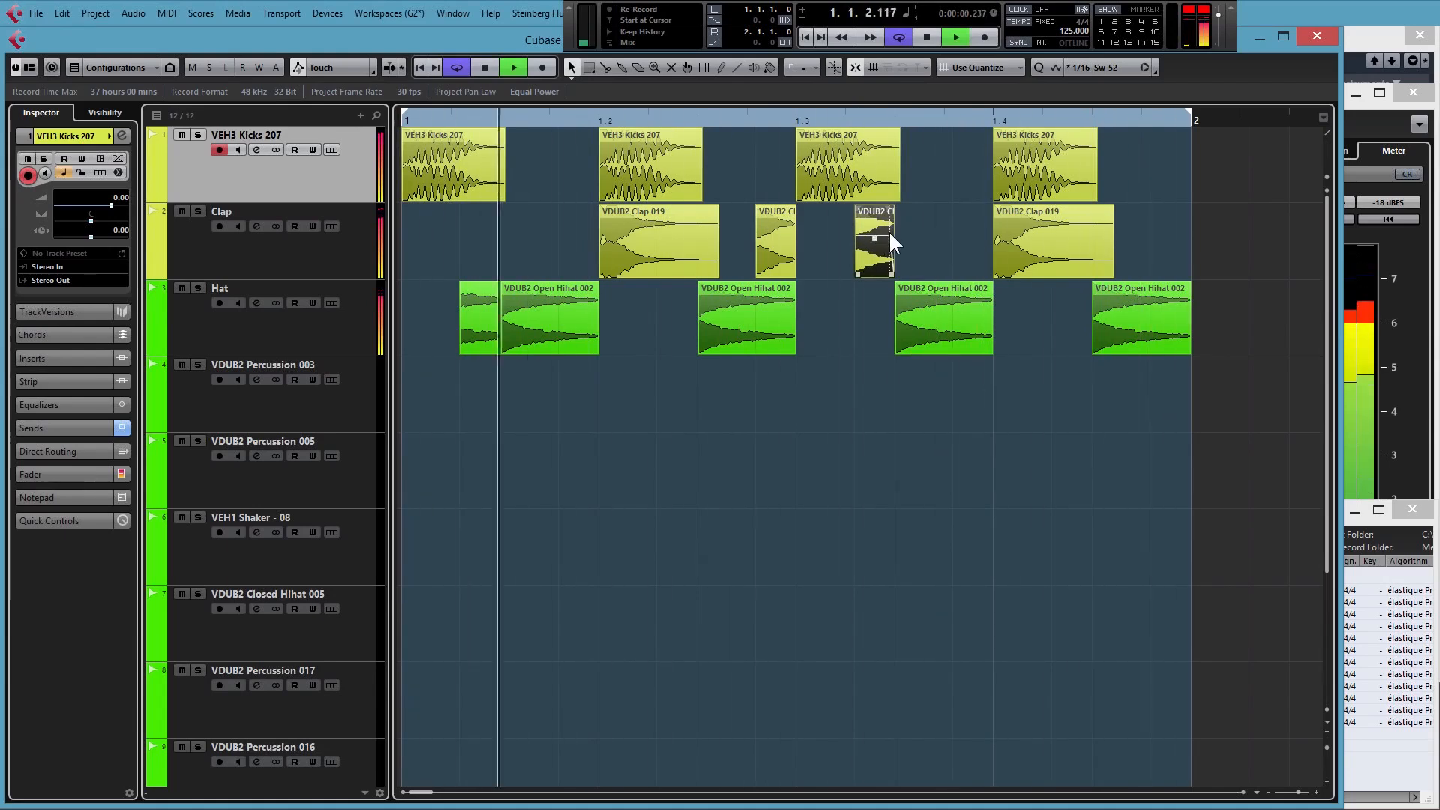
pyautogui.press('space')
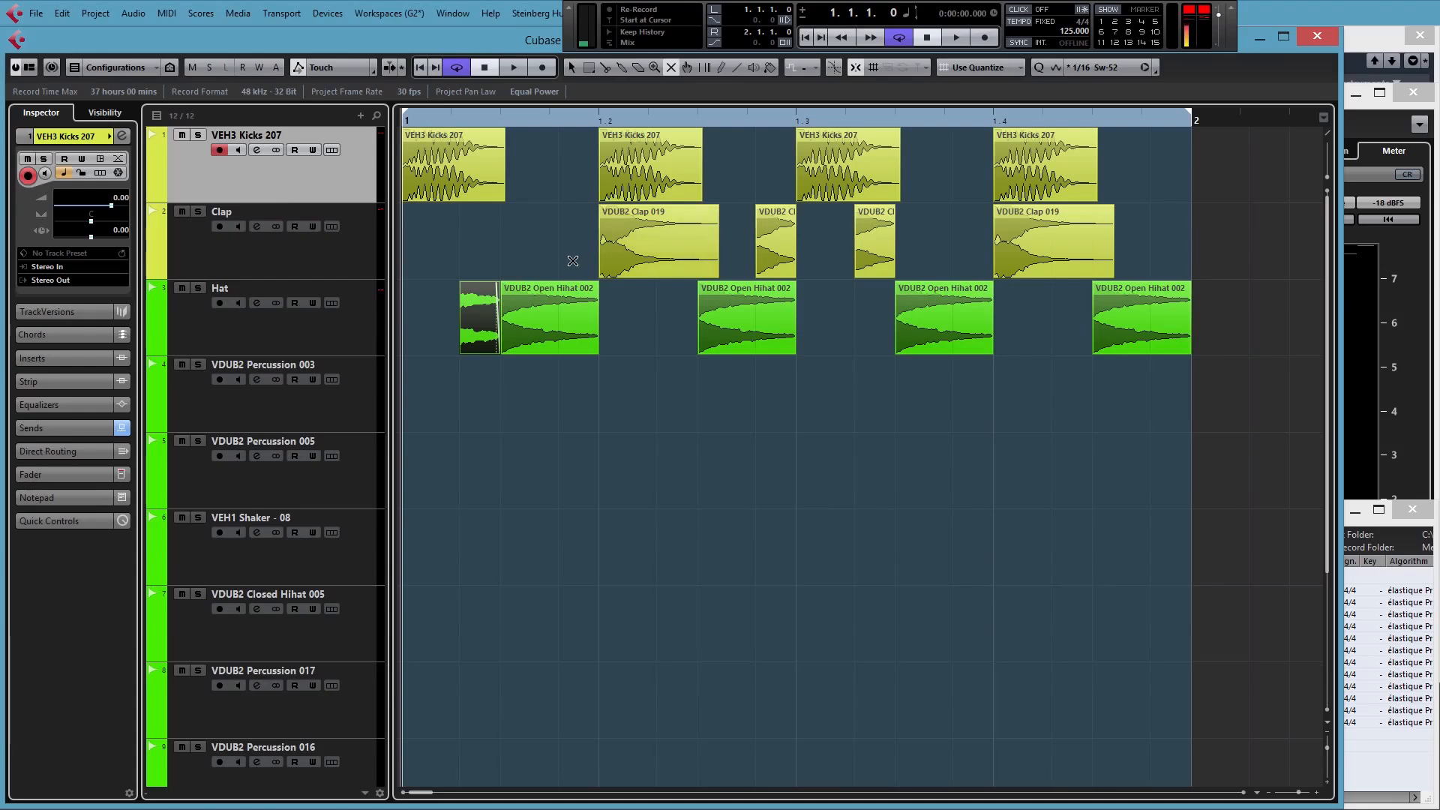
# Mute the short hi-hat before the first offbeat and the two short claps around beat 3, and play the loop
pyautogui.hotkey('ctrl', 'z')
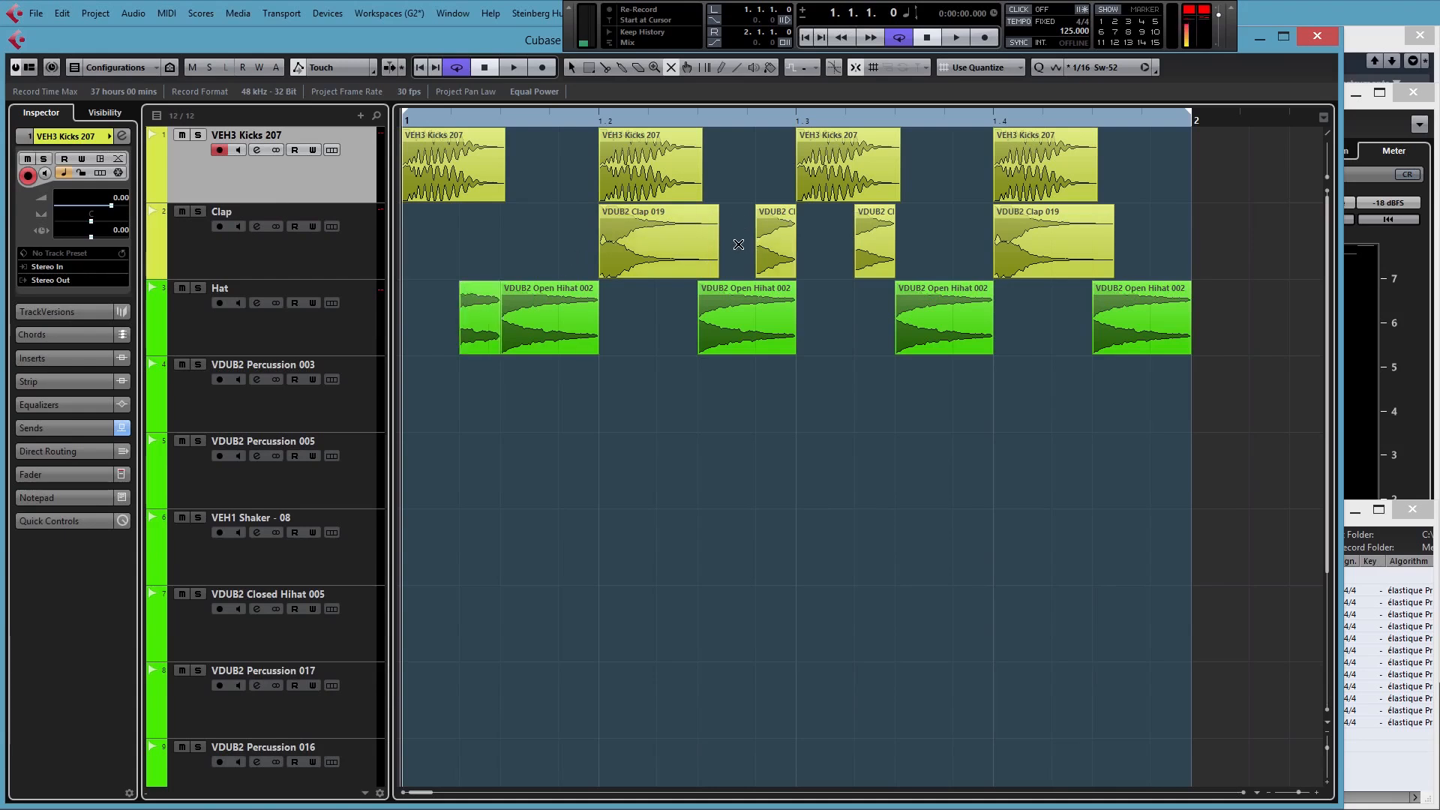
pyautogui.moveTo(741, 240); pyautogui.dragTo(902, 252)
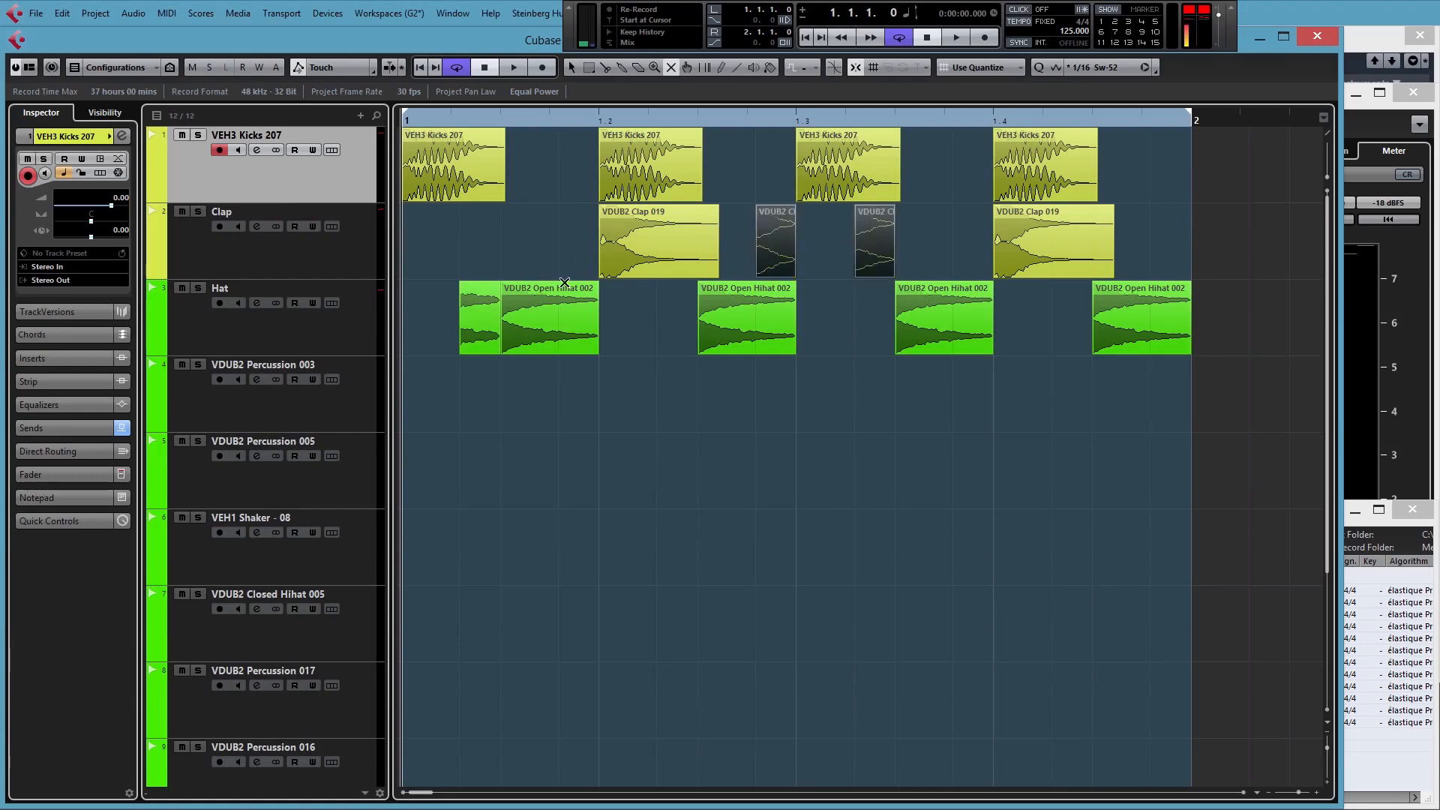
pyautogui.press('1')
pyautogui.click(553, 362)
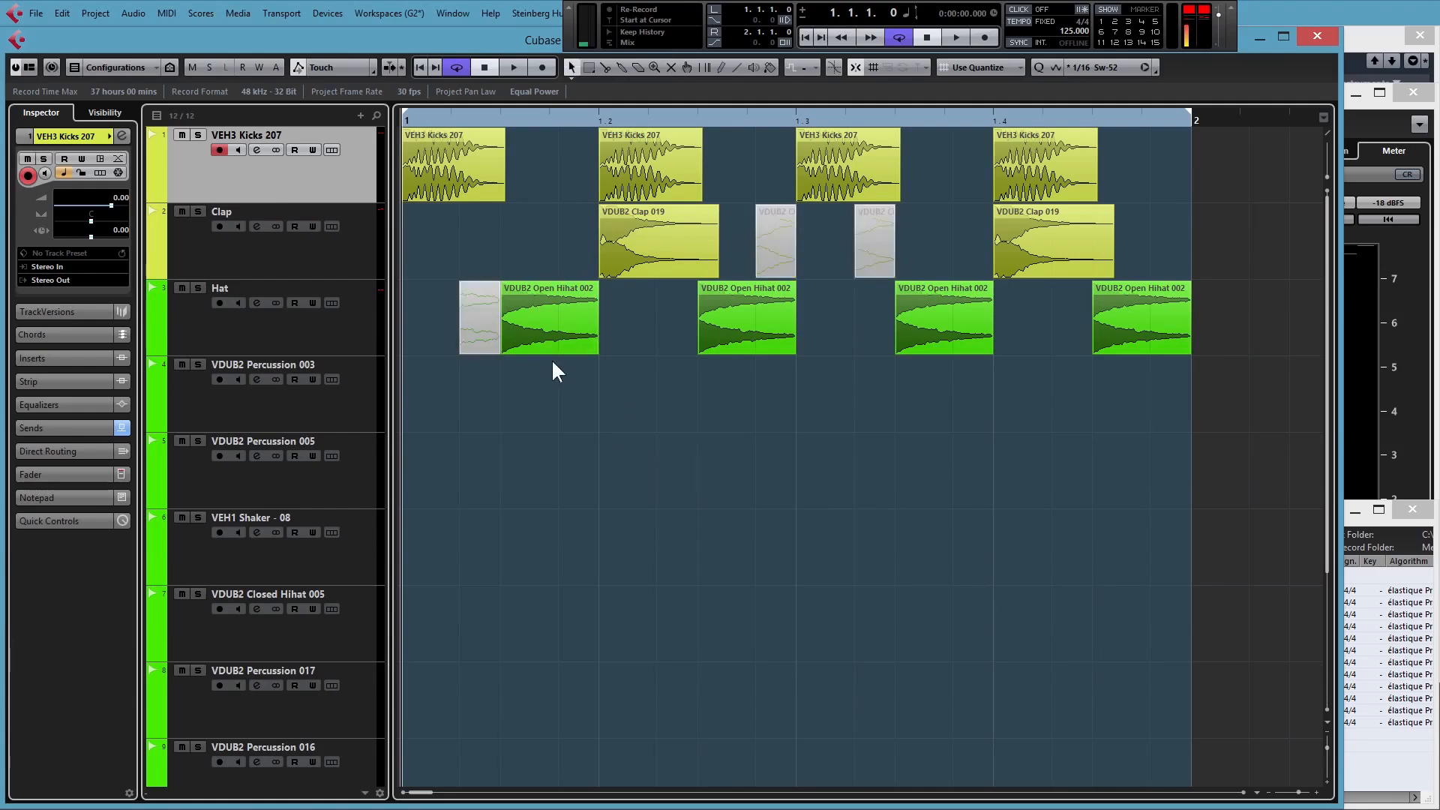
pyautogui.click(483, 250)
pyautogui.press('space')
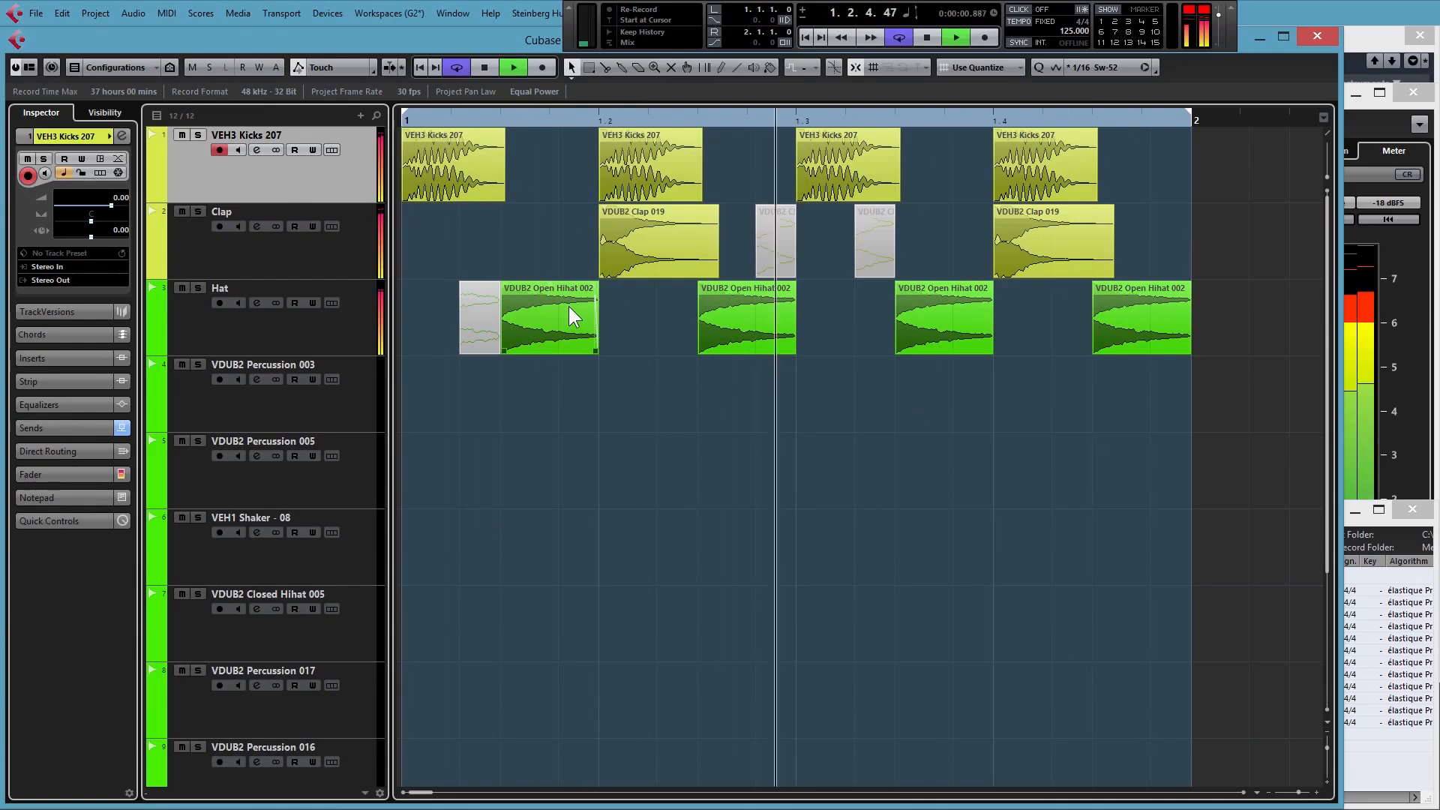
pyautogui.press('space')
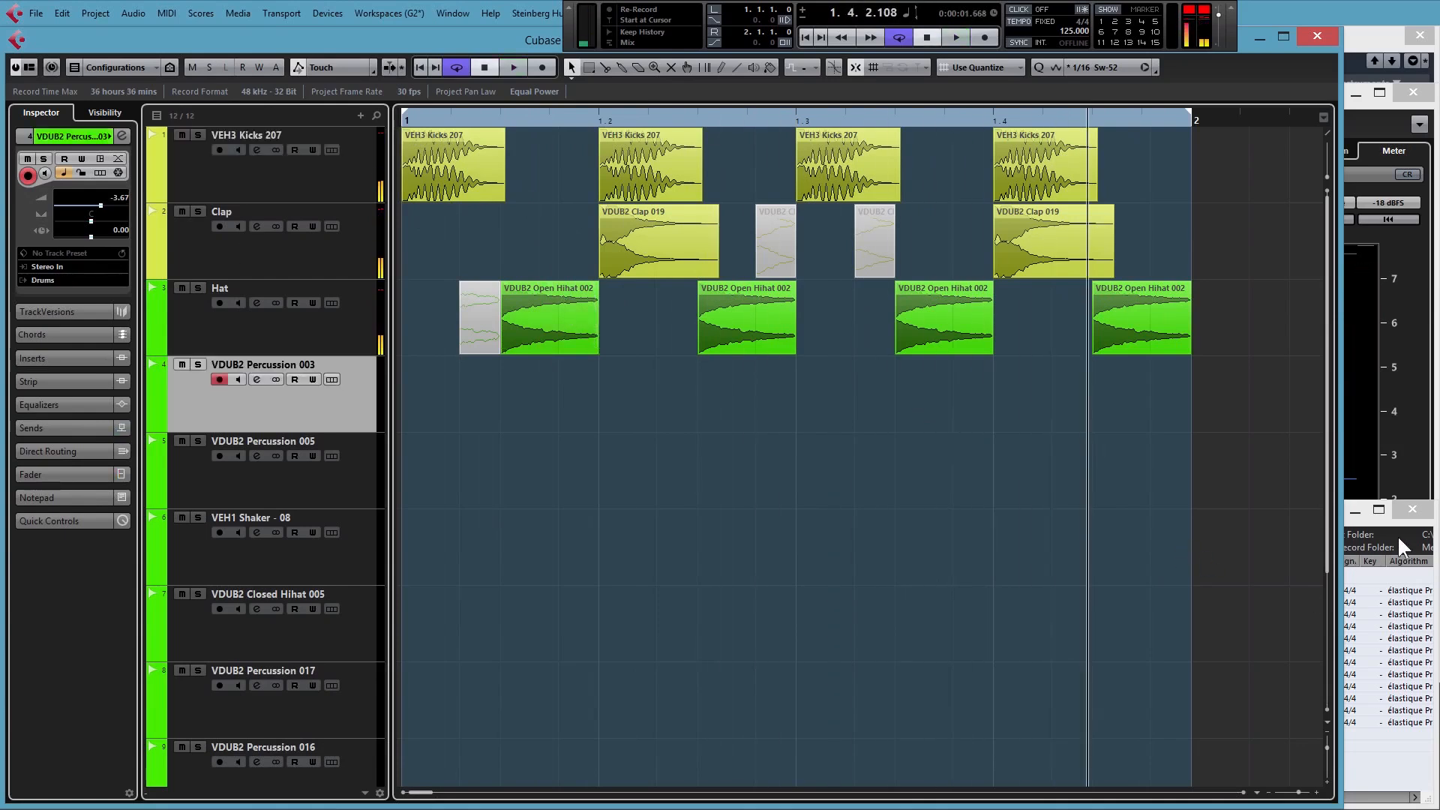
# Place VDUB2 Closed Hihat 004 and 005 from the Pool at bar 1, on the VDUB2 Percussion 003 and 005 tracks
pyautogui.click(1396, 534)
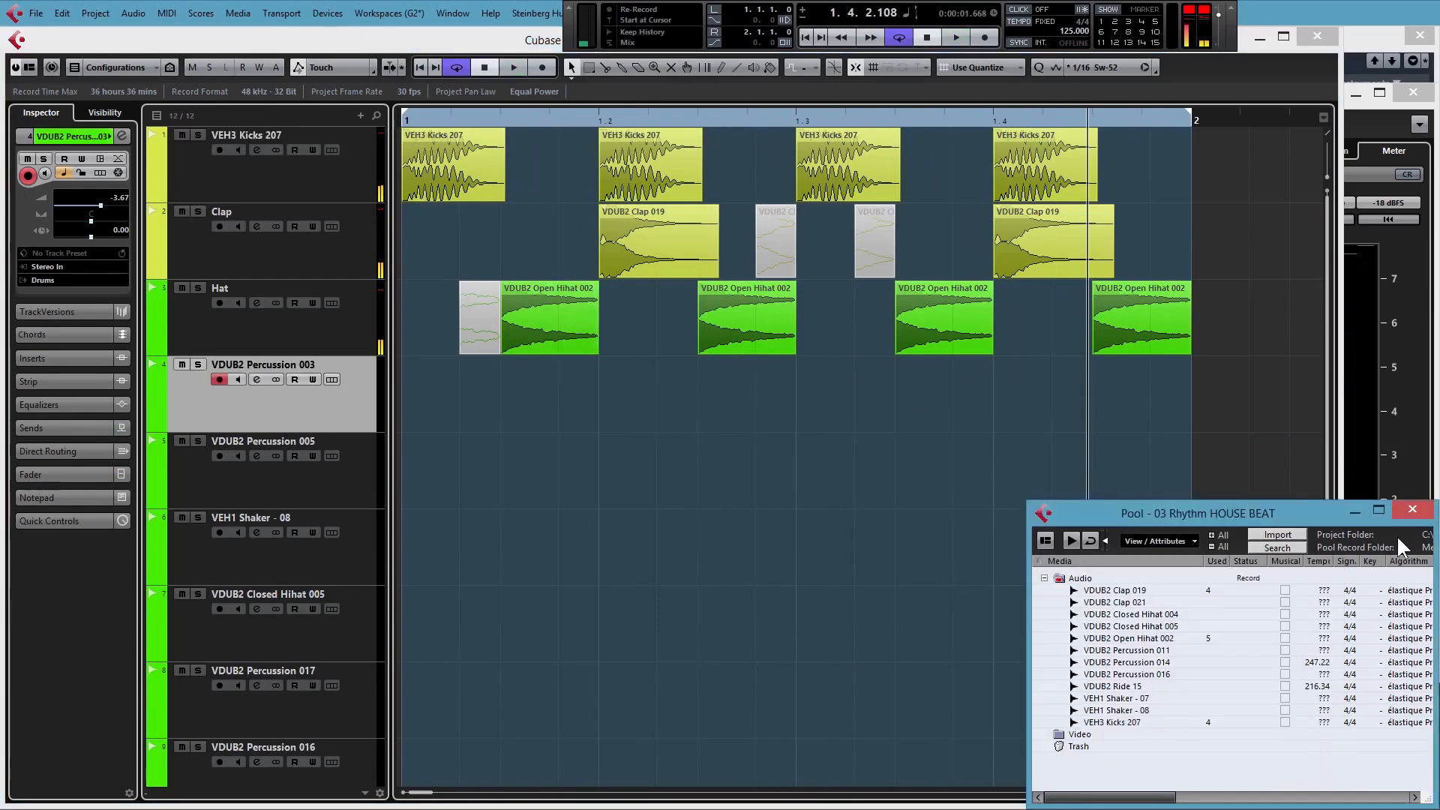
pyautogui.click(1141, 616)
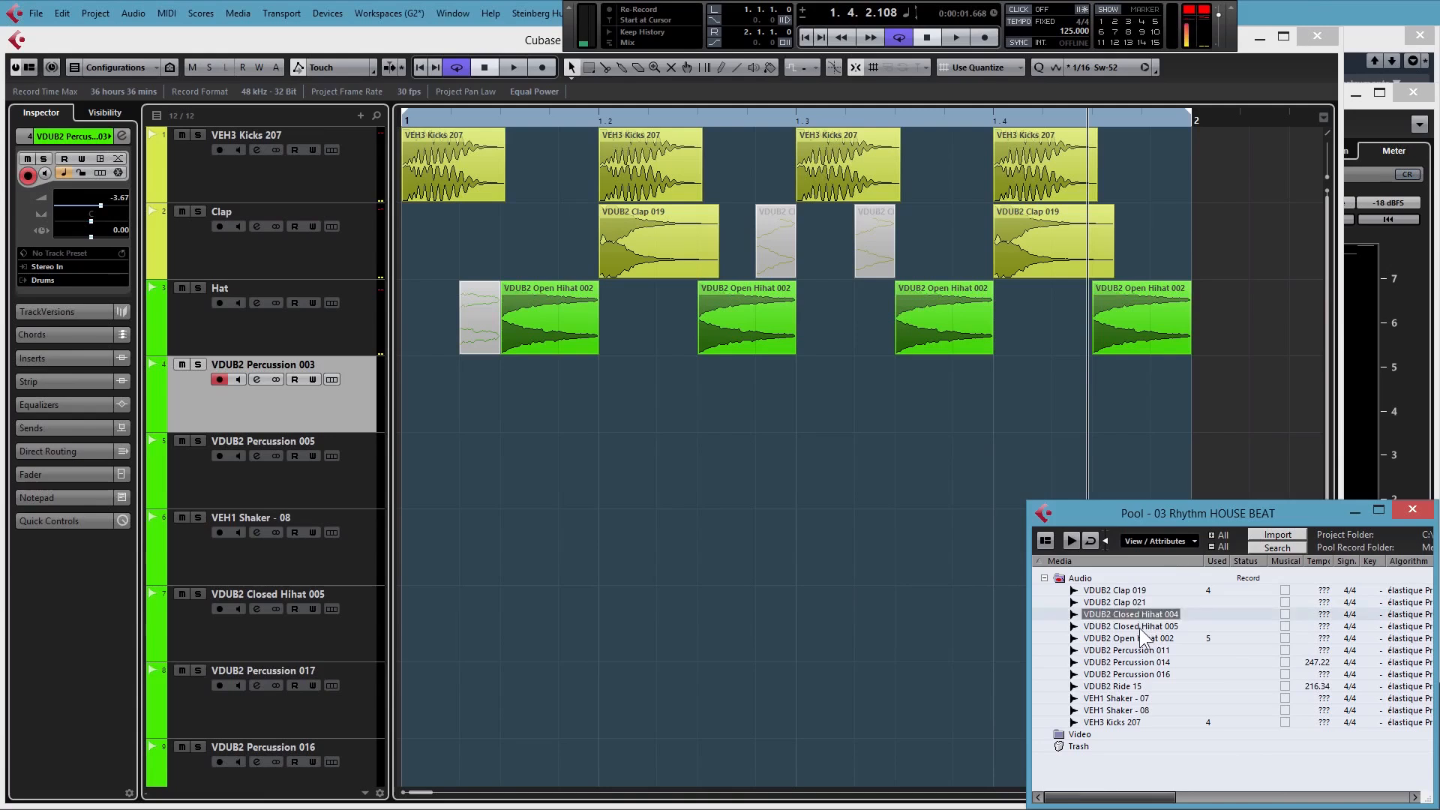
pyautogui.keyDown('shift'); pyautogui.click(1139, 628); pyautogui.keyUp('shift')
pyautogui.moveTo(1144, 627); pyautogui.dragTo(416, 416)
pyautogui.click(832, 498)
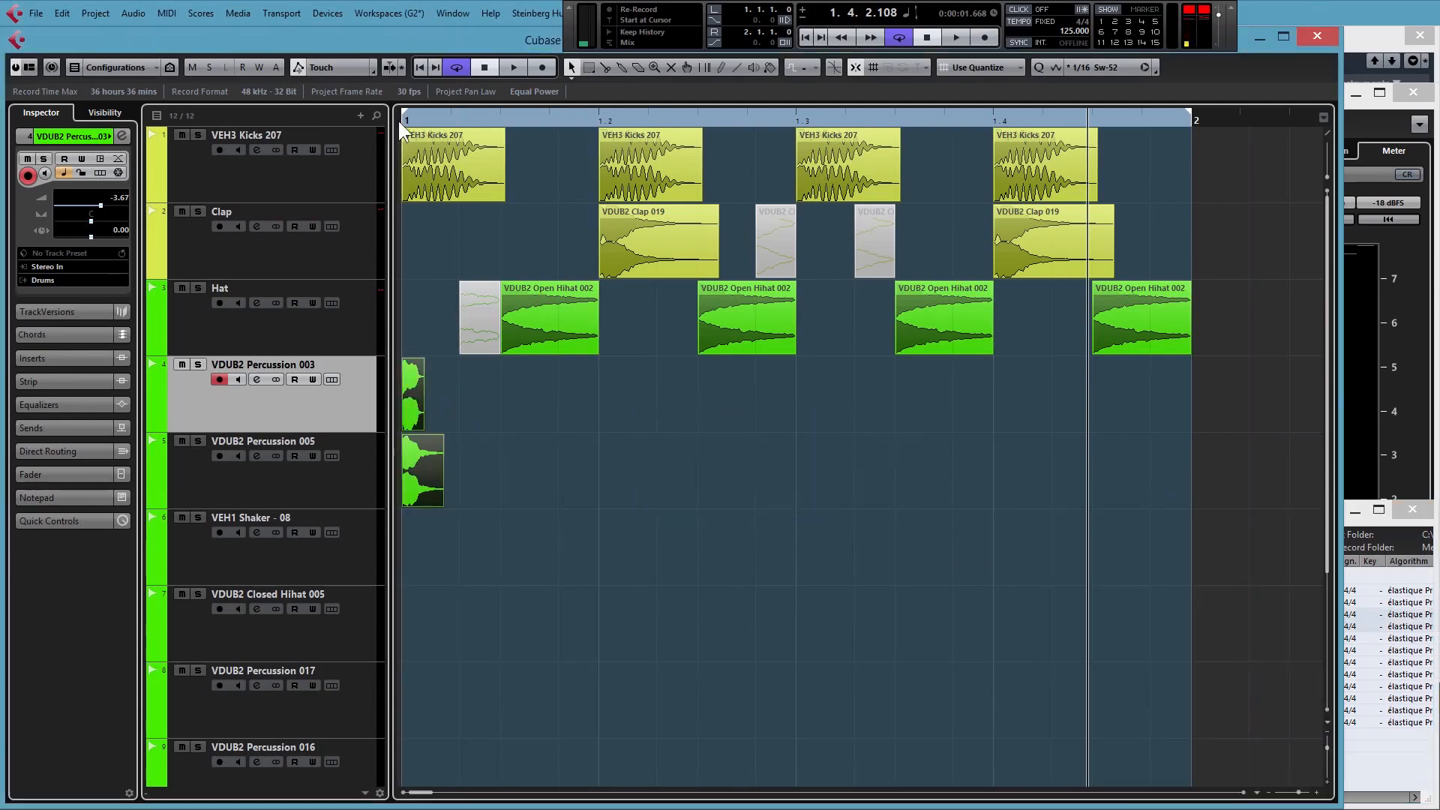
# Solo both closed hi-hat tracks, and move only the Closed Hihat 005 event to the first swung sixteenth
pyautogui.click(200, 366)
pyautogui.click(197, 441)
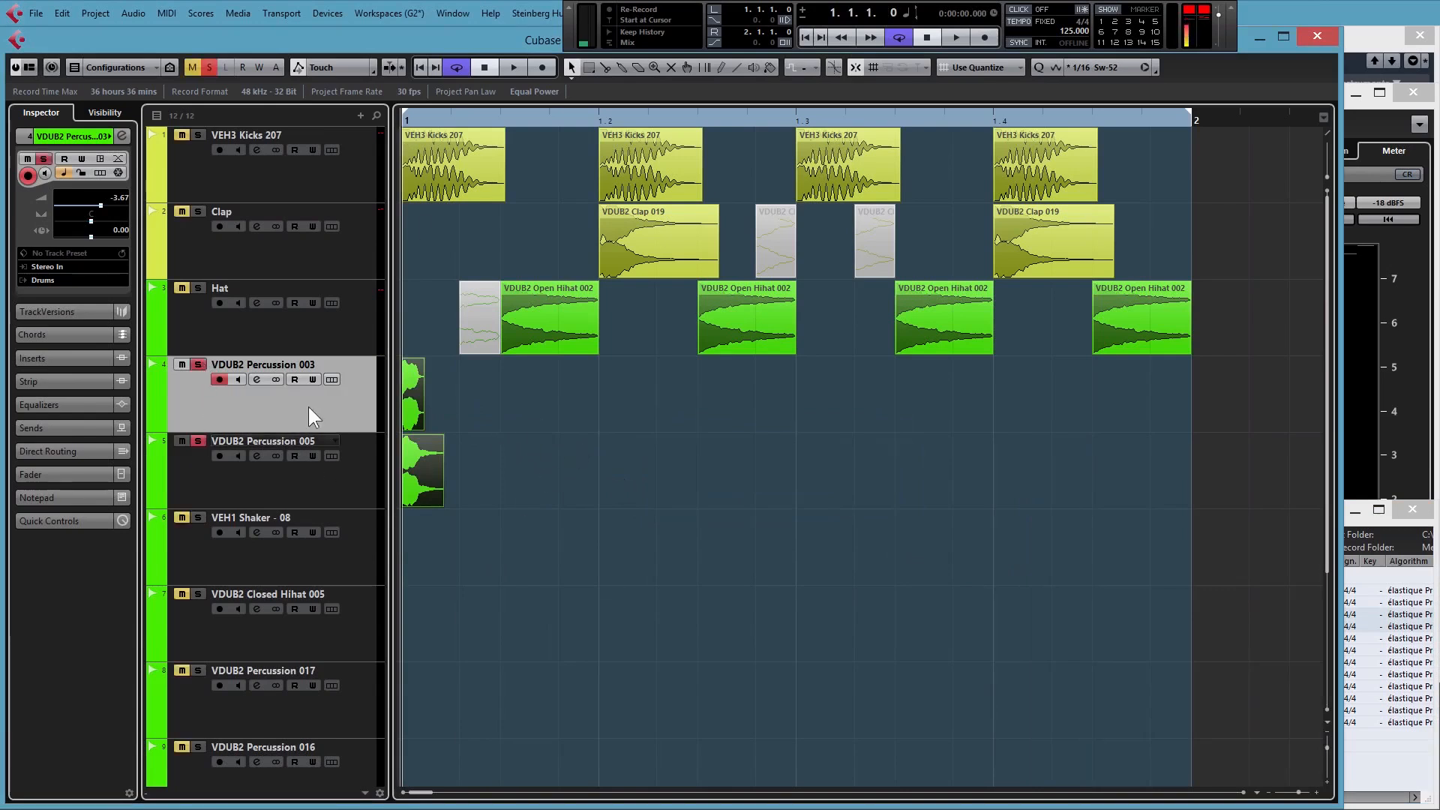
pyautogui.moveTo(429, 485); pyautogui.dragTo(471, 480)
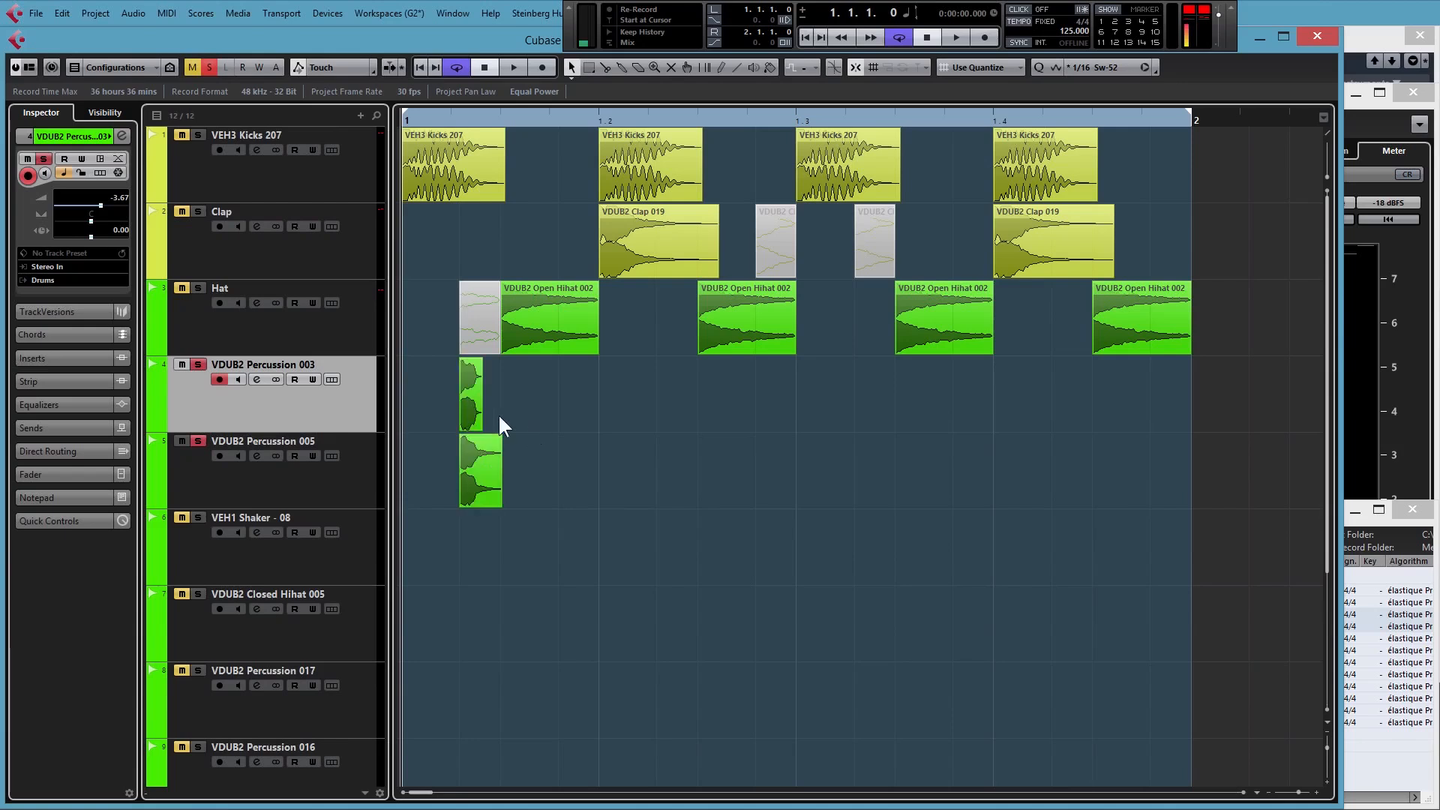
pyautogui.moveTo(465, 415); pyautogui.dragTo(409, 415)
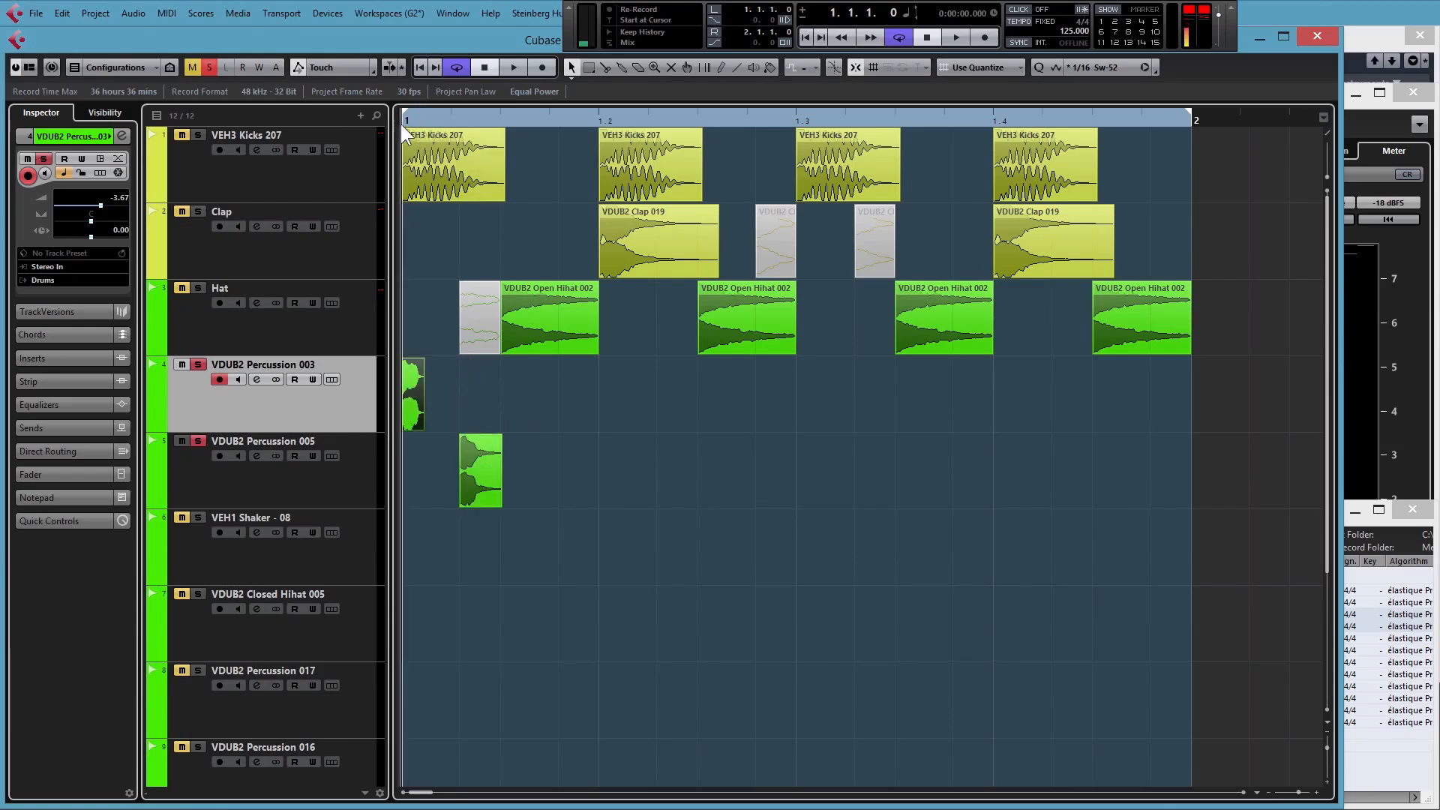
pyautogui.press('space')
# Copy the closed hi-hat pair to every eighth note through the end of the bar, and play the soloed tracks
pyautogui.moveTo(532, 482); pyautogui.dragTo(414, 408)
pyautogui.moveTo(413, 408); pyautogui.dragTo(533, 407)
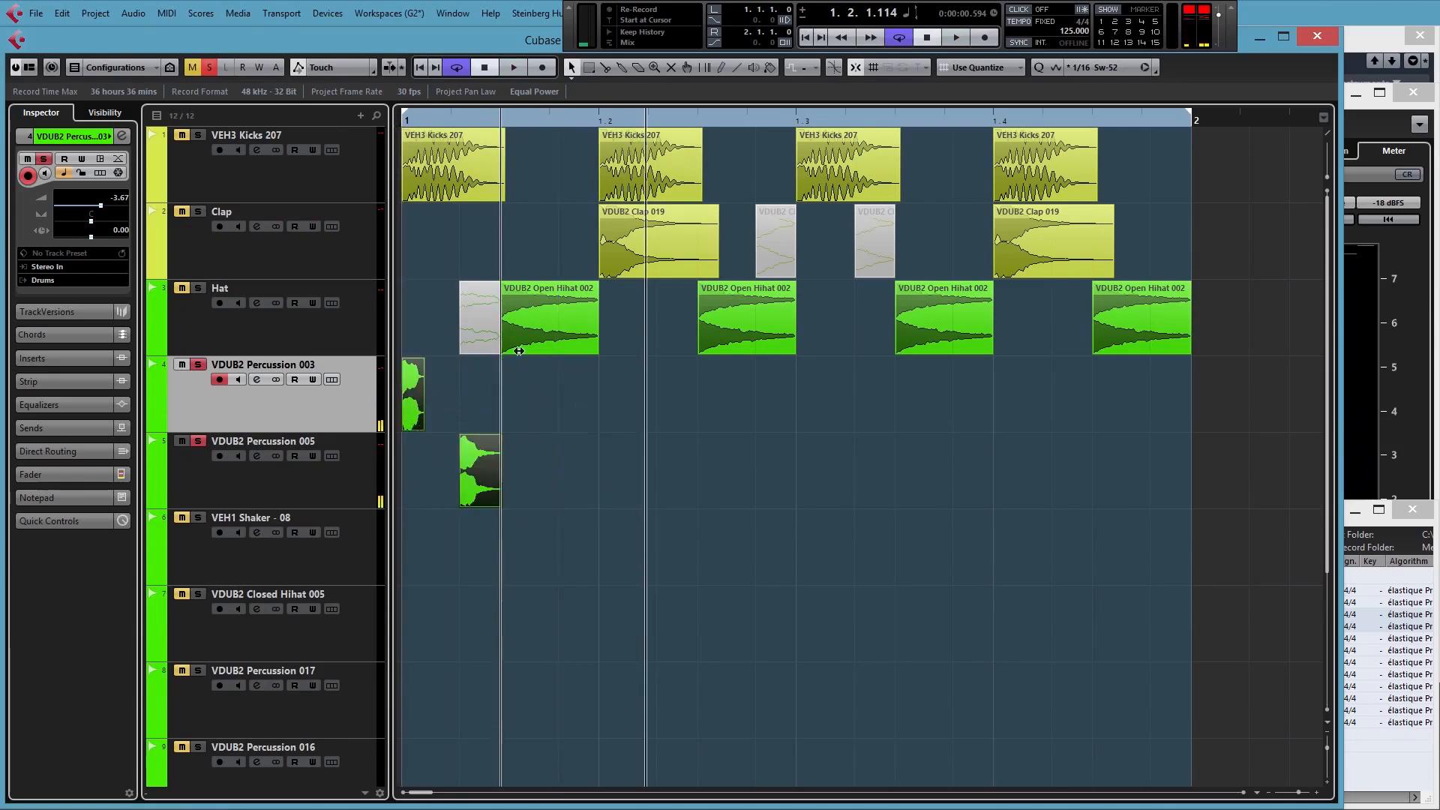
pyautogui.click(407, 120)
pyautogui.press('space')
pyautogui.press('space')
pyautogui.moveTo(684, 478); pyautogui.dragTo(1005, 411)
pyautogui.click(399, 119)
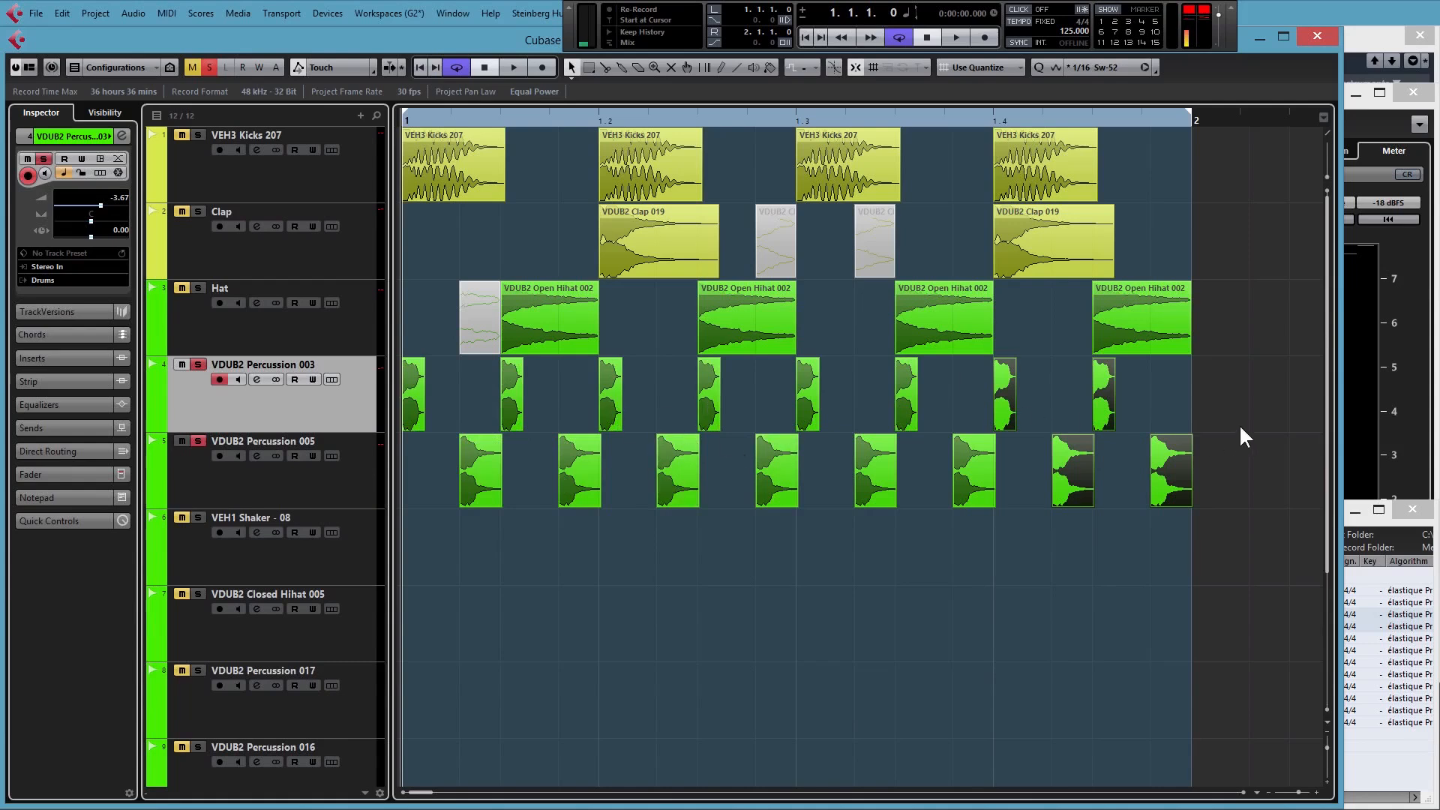
pyautogui.press('space')
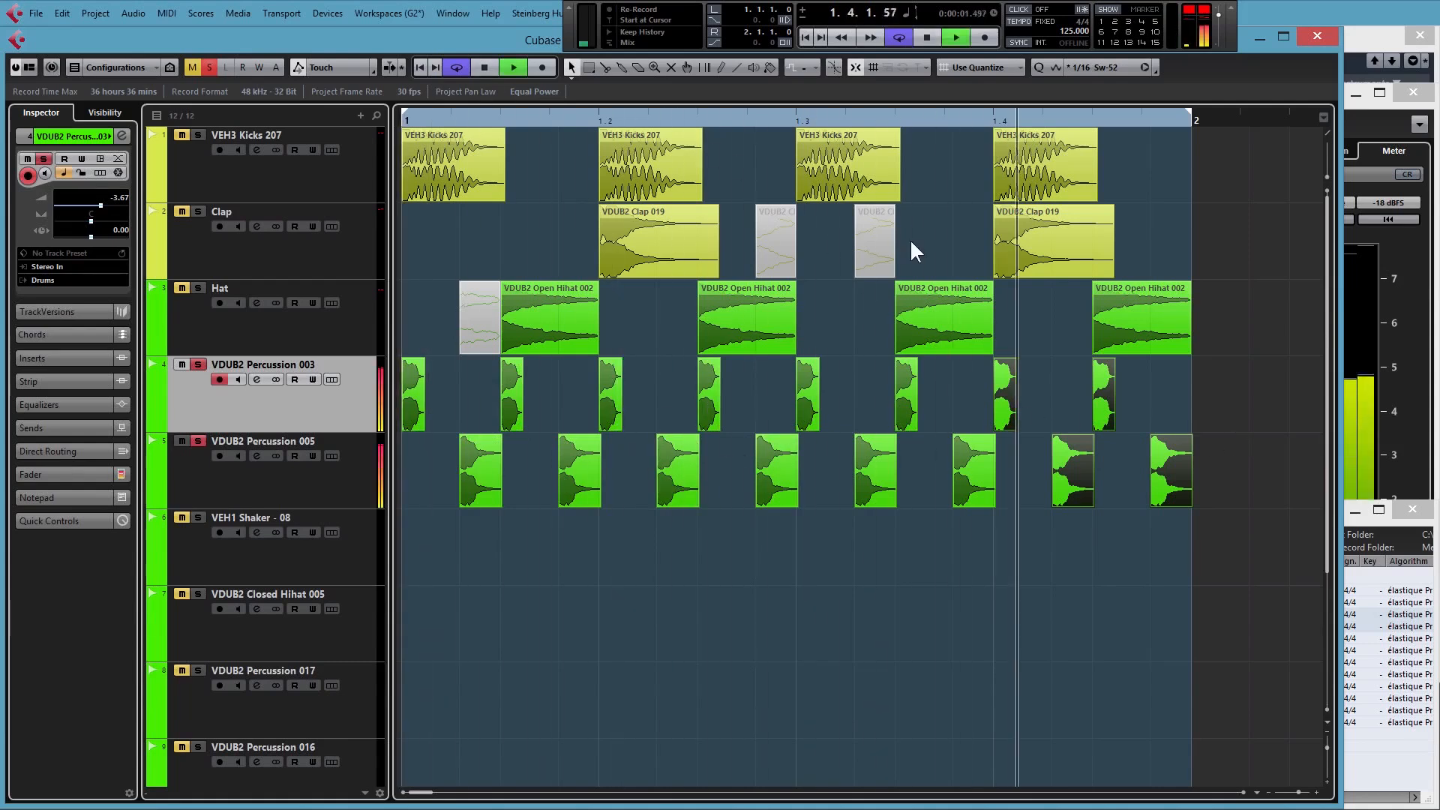
# Unsolo the two closed hi-hat tracks, and play the full beat from bar 1
pyautogui.press('space')
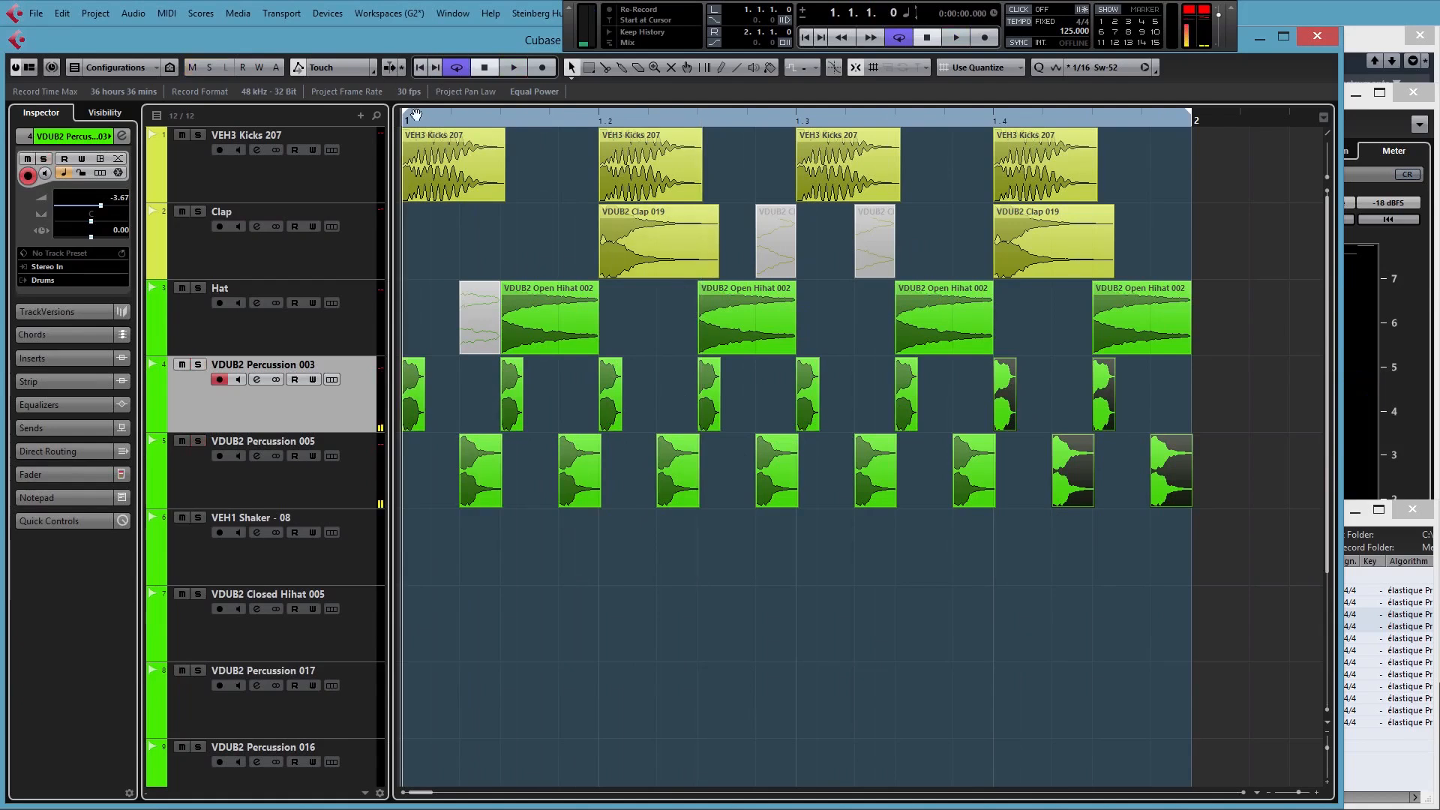
pyautogui.click(471, 133)
pyautogui.press('space')
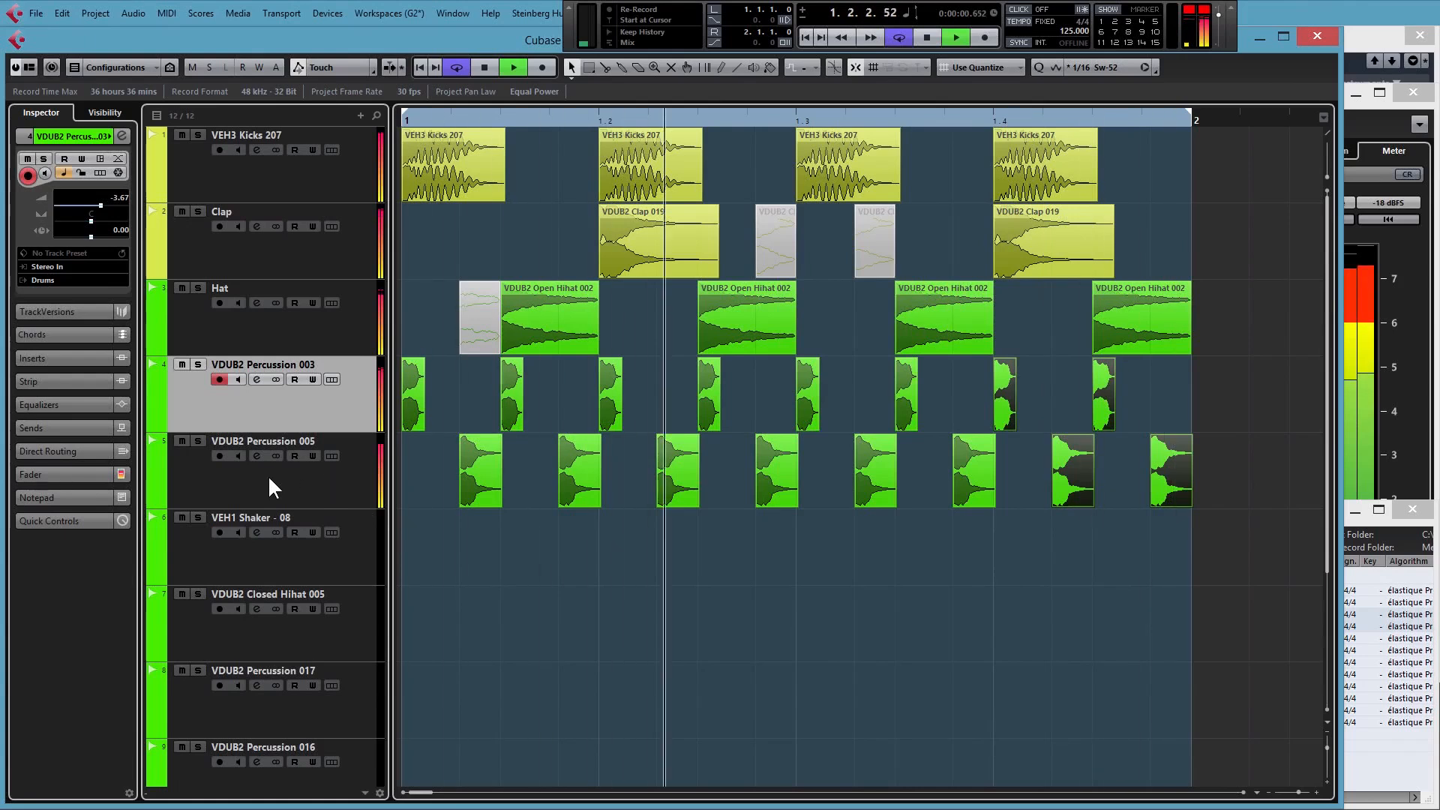
# Move the VDUB2 Percussion 005 track's closed hi-hat events up onto the VDUB2 Percussion 003 track, and play the beat from bar 1
pyautogui.press('space')
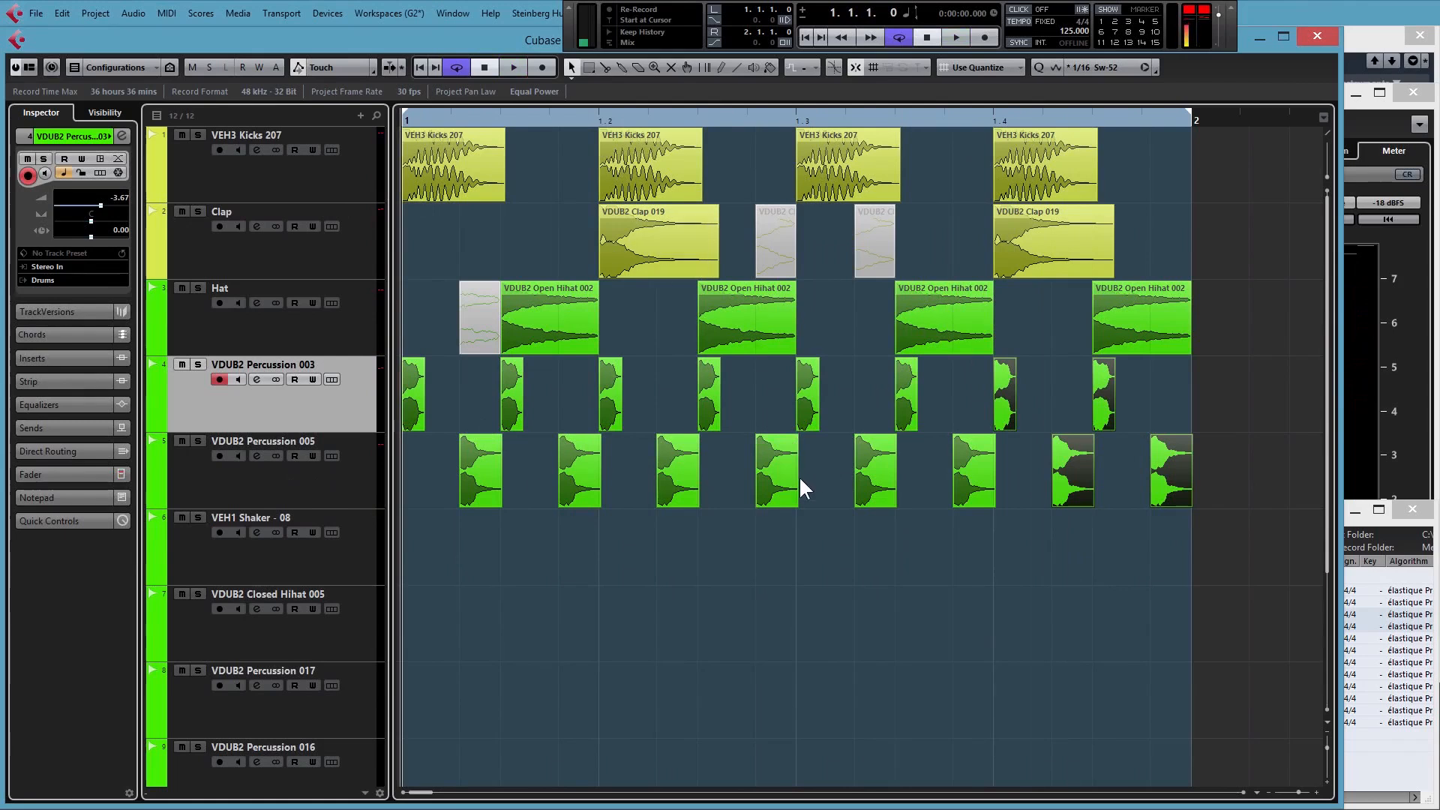
pyautogui.press('space')
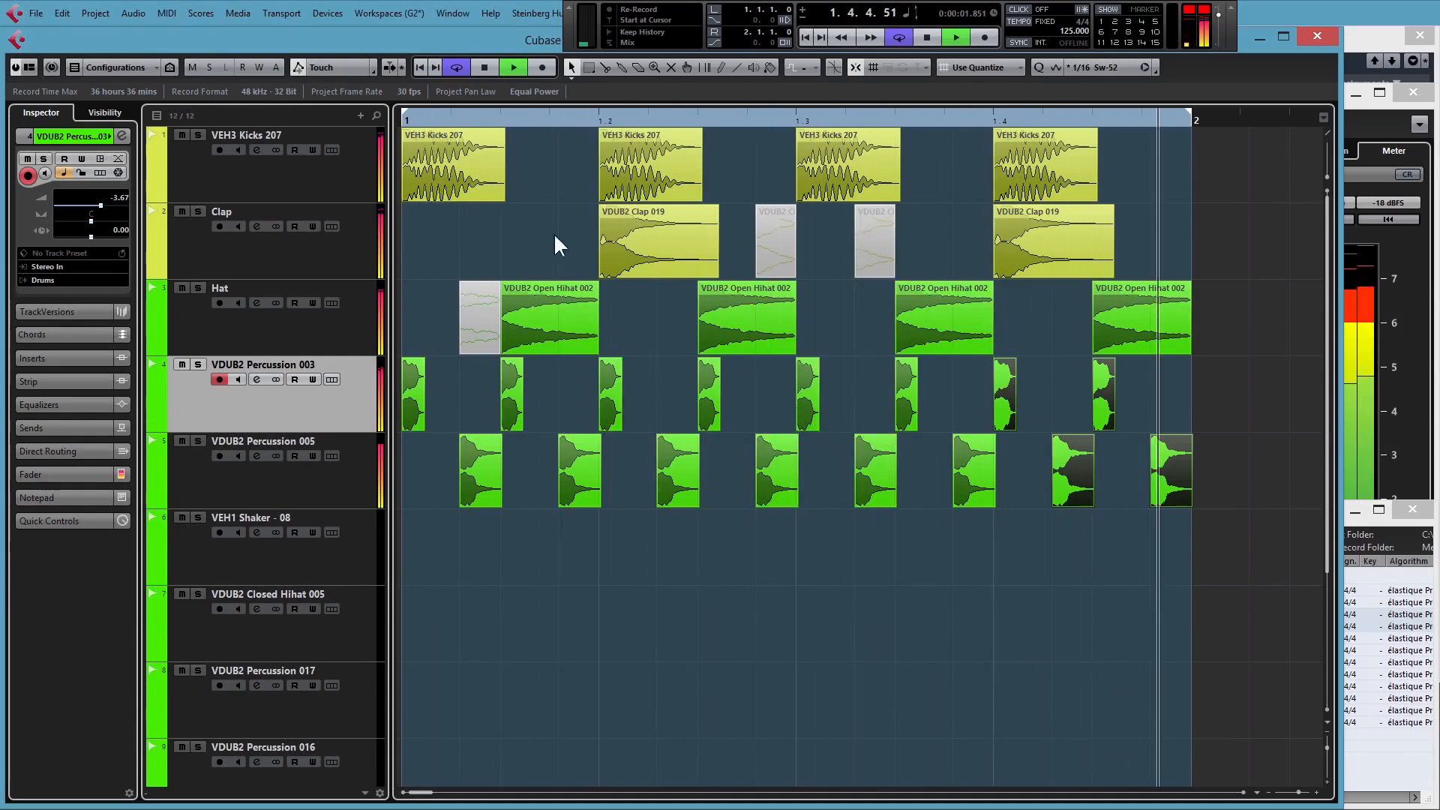
pyautogui.press('space')
pyautogui.moveTo(475, 461); pyautogui.dragTo(491, 424)
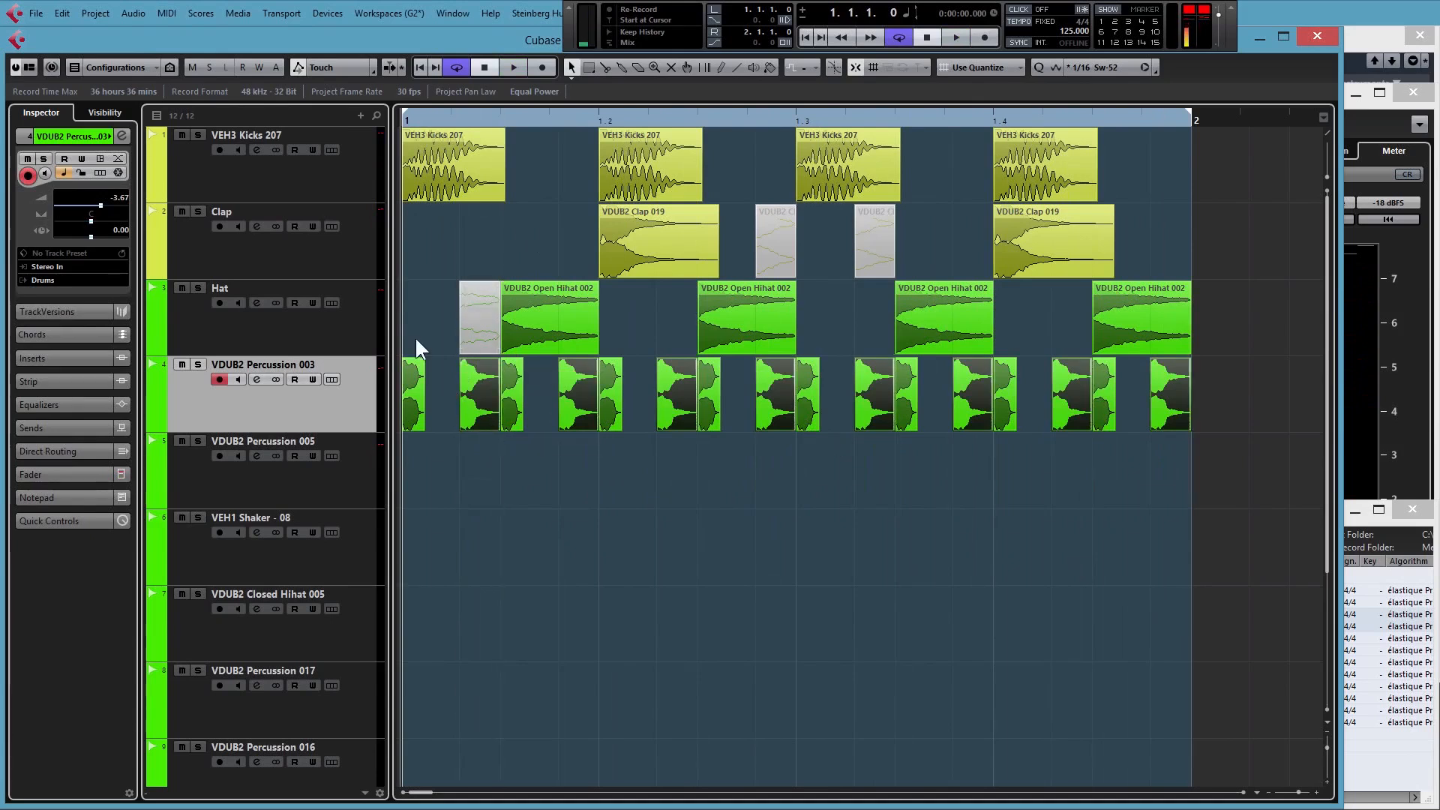
pyautogui.press('space')
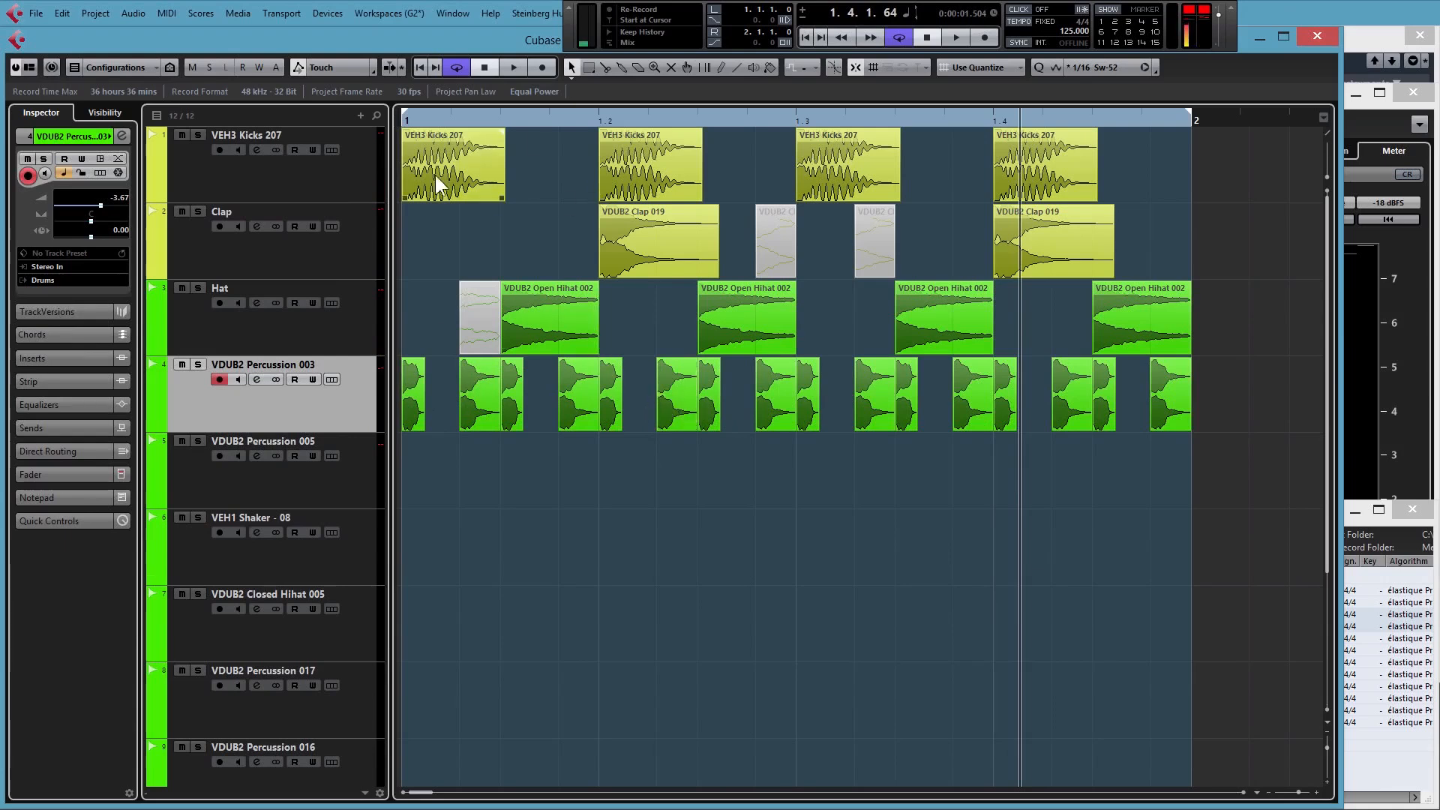
pyautogui.click(399, 122)
pyautogui.press('space')
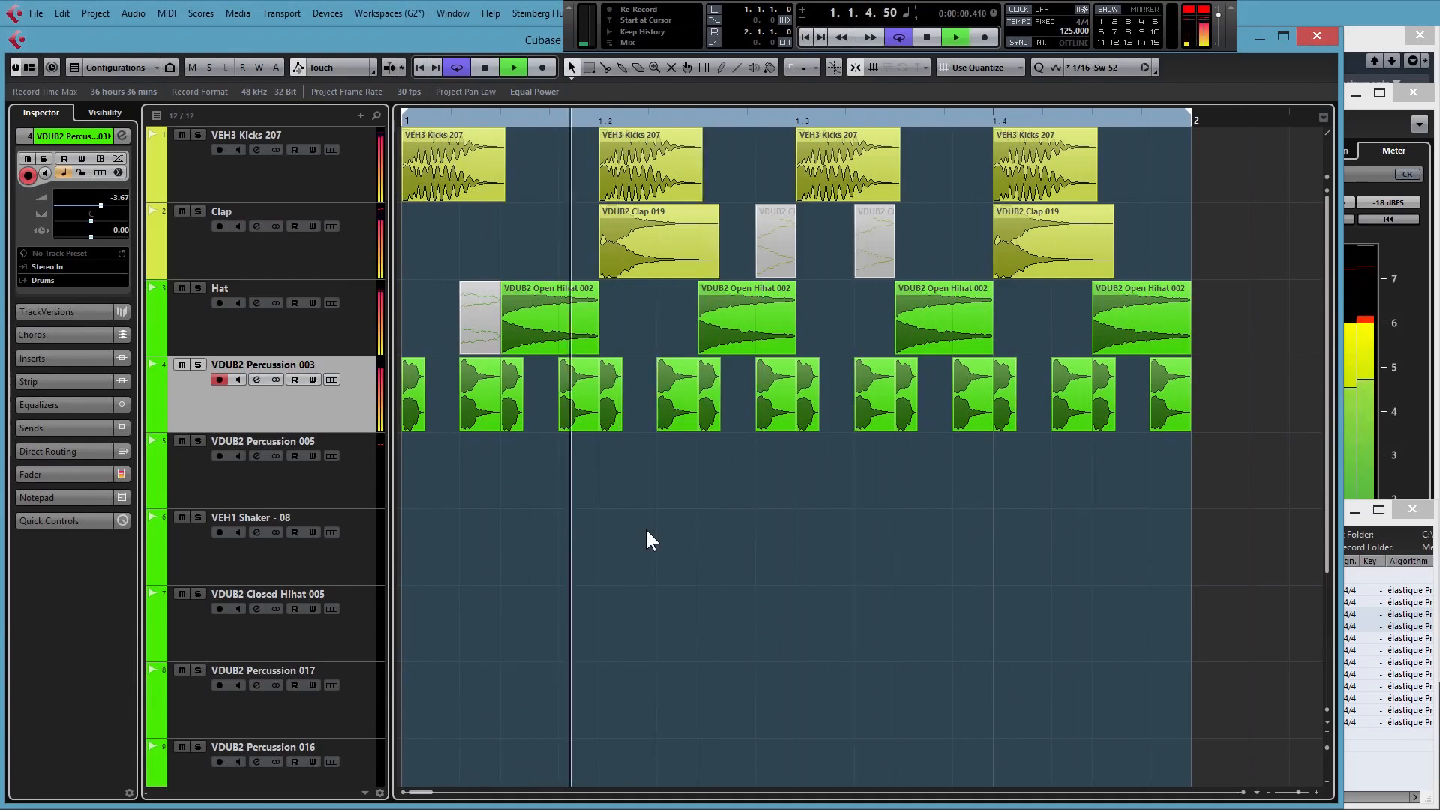
pyautogui.press('space')
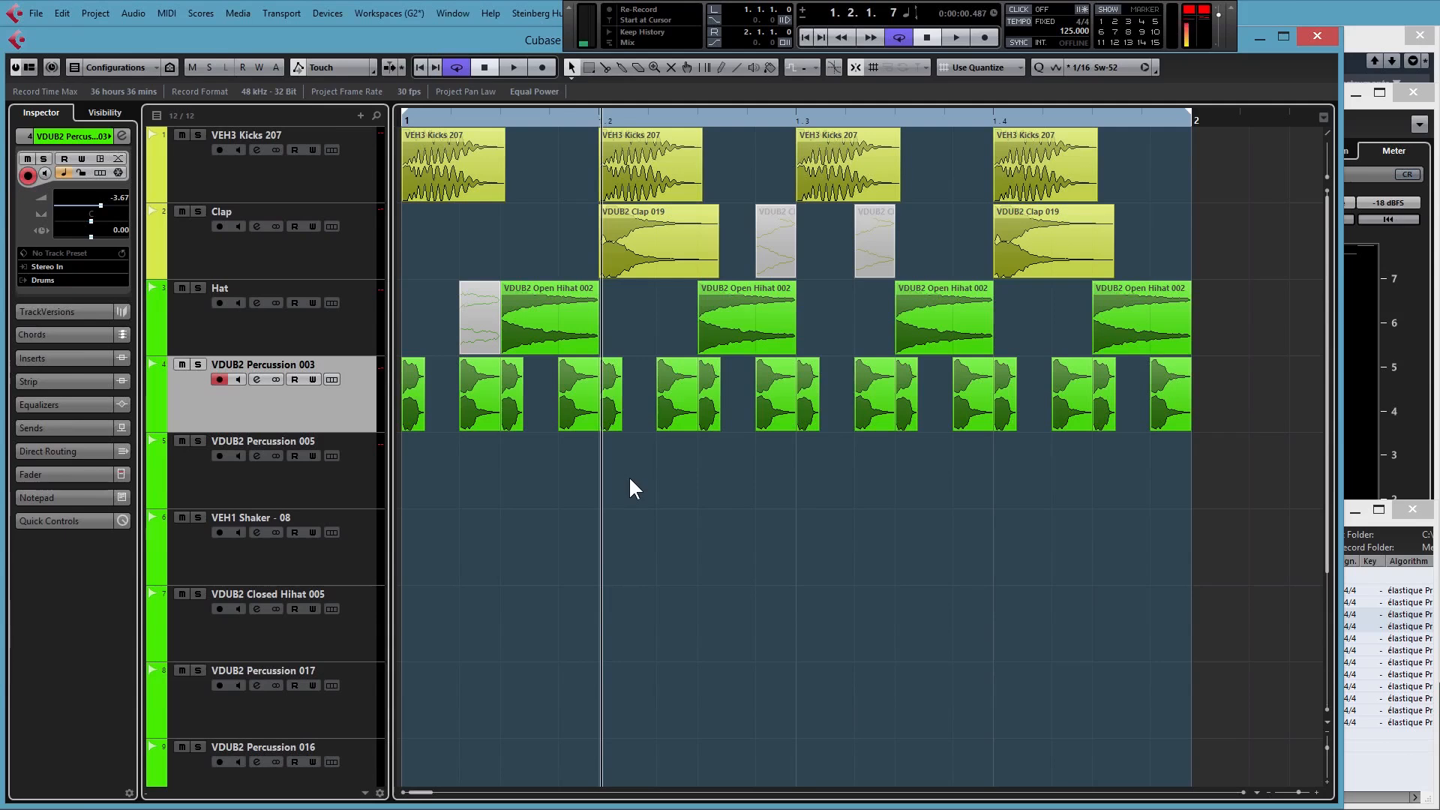
# Lower the volume of the swung closed hi-hat events in beats 1 and 2 individually, the one before beat 3 by about 3 dB
pyautogui.click(409, 120)
pyautogui.press('g')
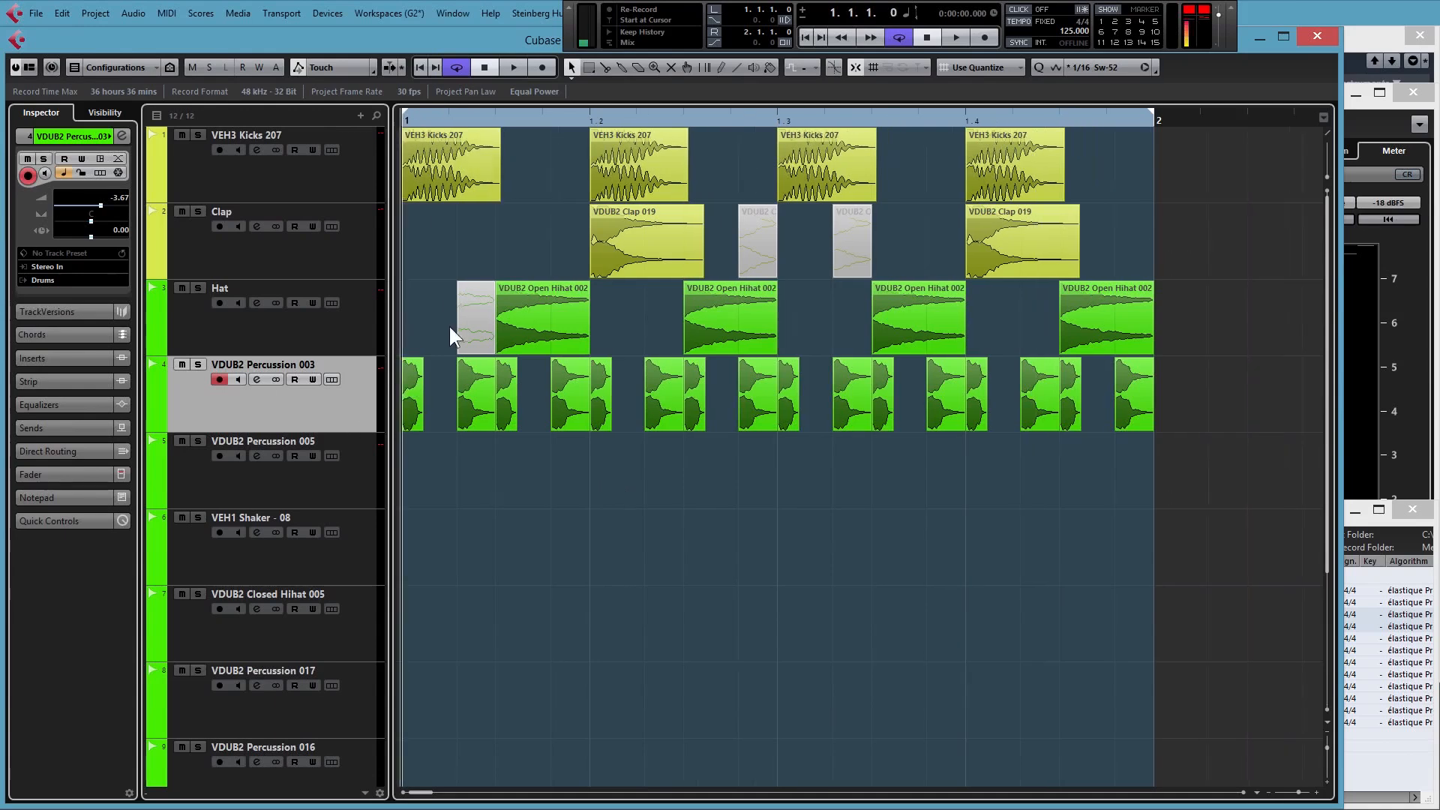
pyautogui.moveTo(481, 366); pyautogui.dragTo(485, 381)
pyautogui.moveTo(571, 360); pyautogui.dragTo(572, 373)
pyautogui.click(663, 364)
pyautogui.moveTo(661, 361); pyautogui.dragTo(663, 373)
pyautogui.click(758, 364)
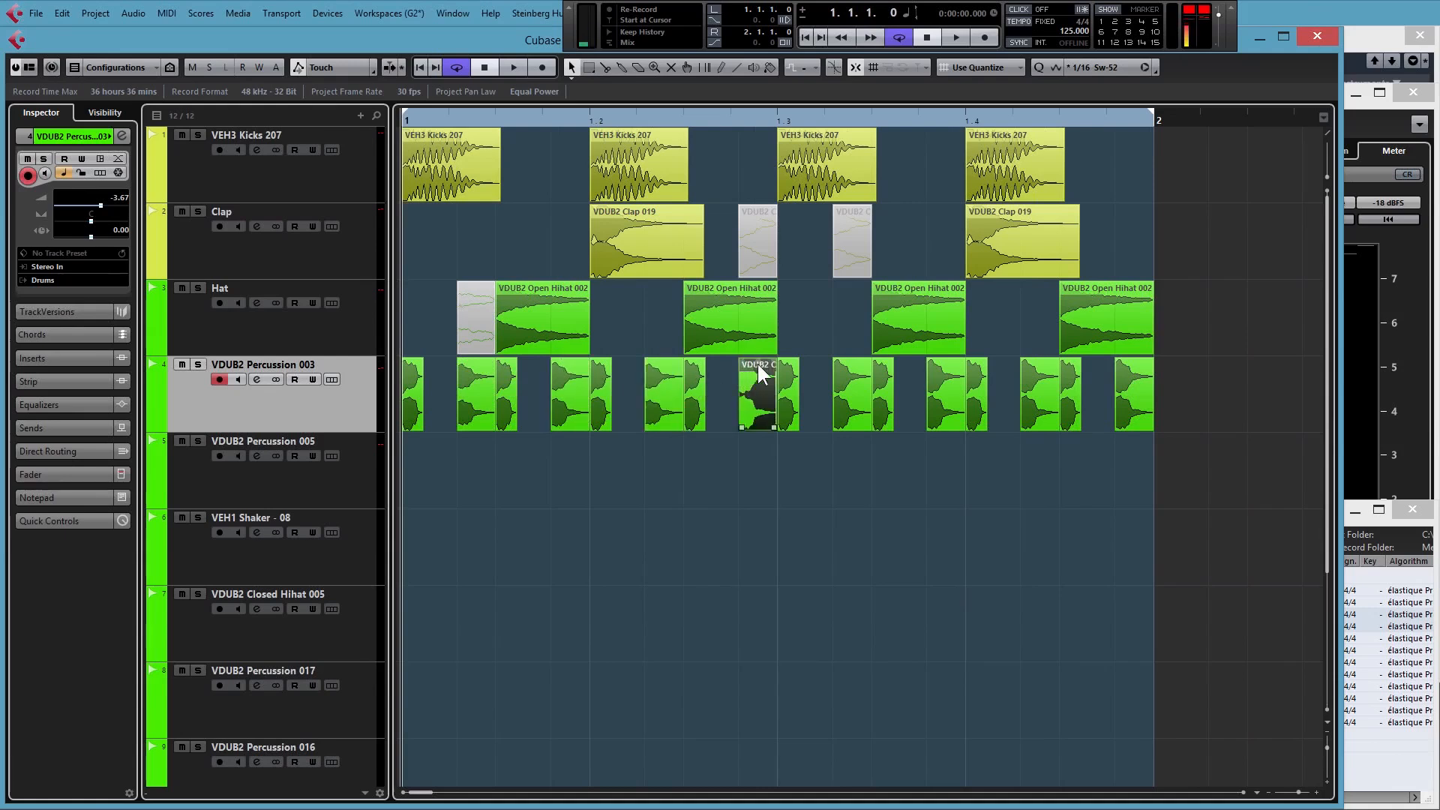
pyautogui.moveTo(757, 363); pyautogui.dragTo(754, 375)
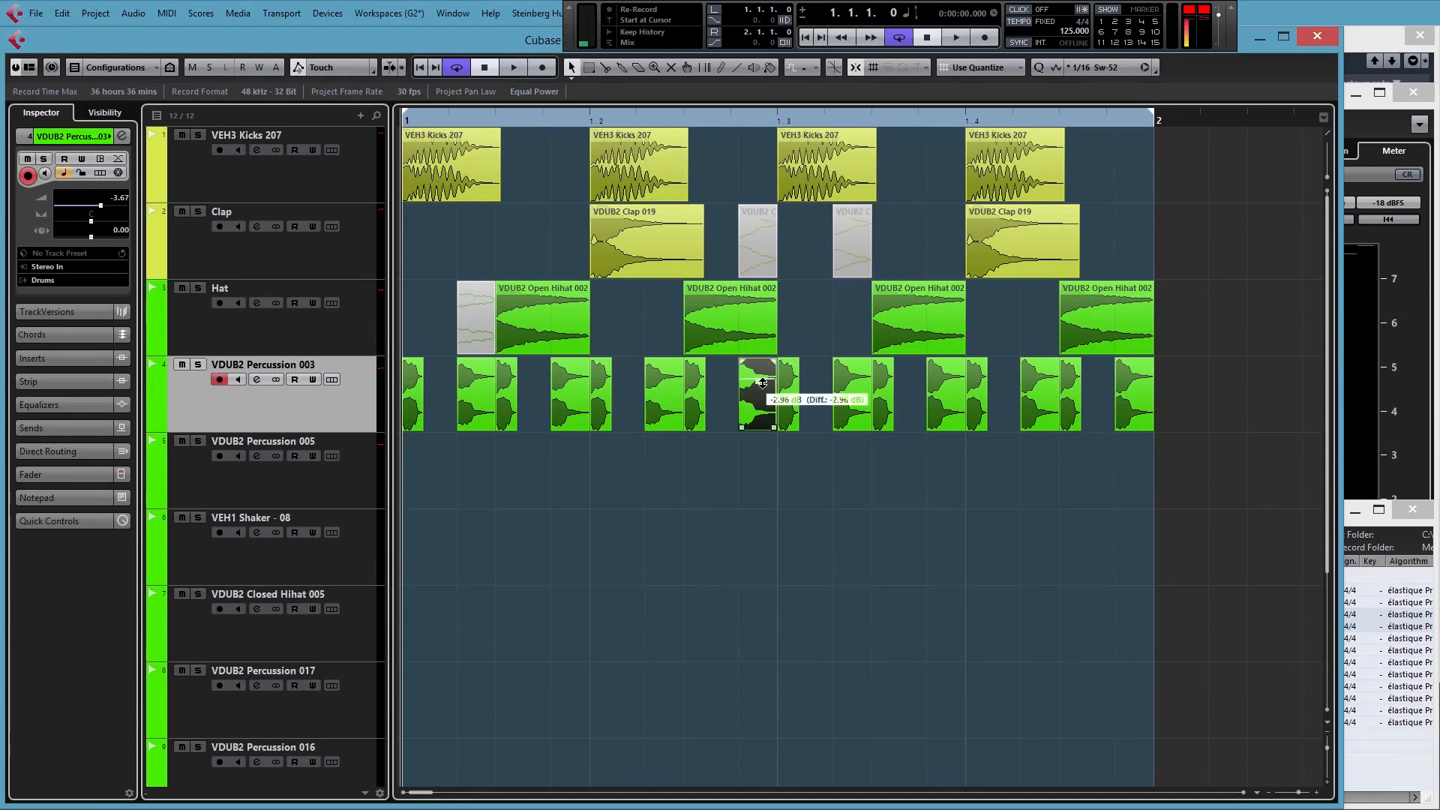
# Lower the volume of the swung closed hi-hat events in beat 3, and play the beat
pyautogui.click(882, 372)
pyautogui.moveTo(882, 363); pyautogui.dragTo(949, 377)
pyautogui.click(944, 366)
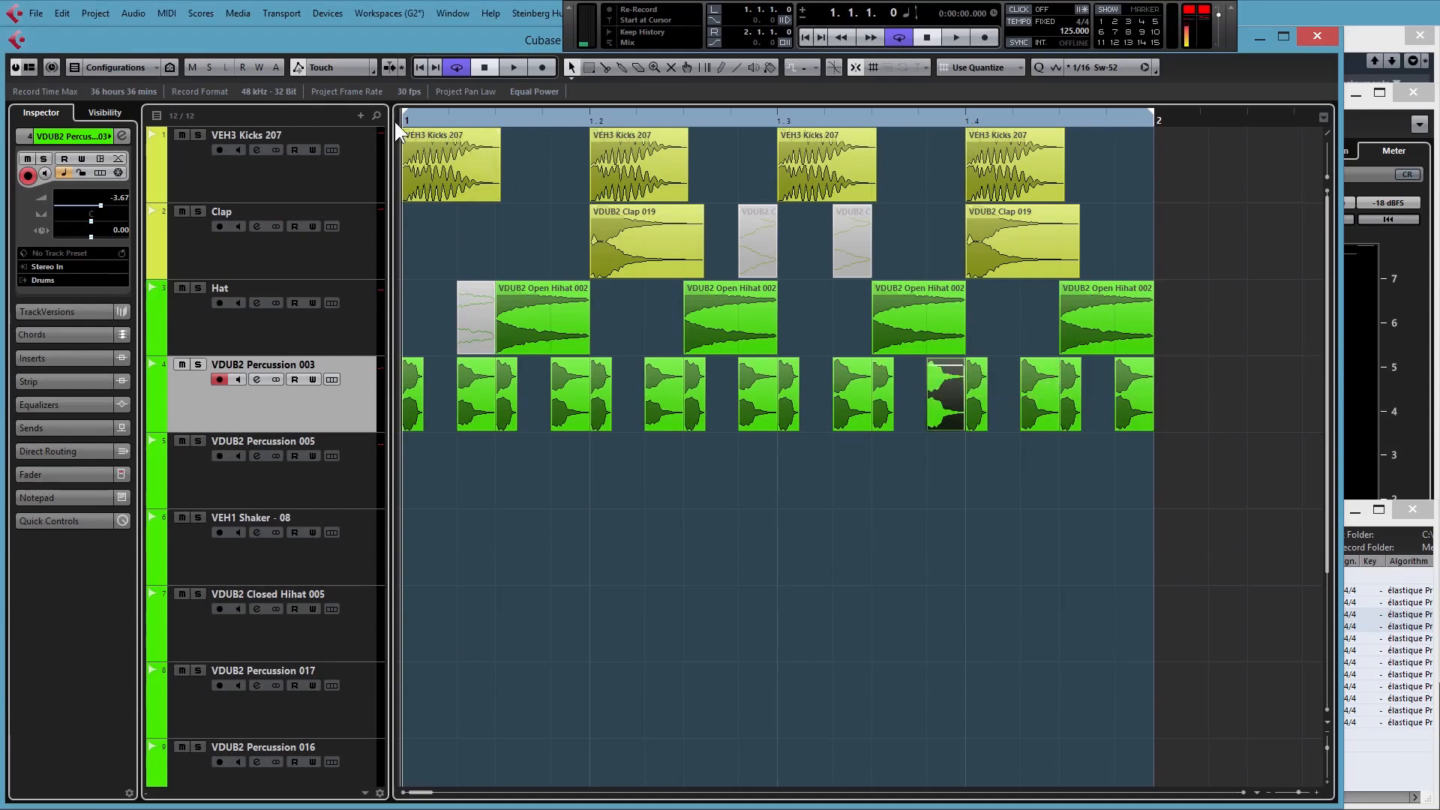
pyautogui.press('g')
pyautogui.press('space')
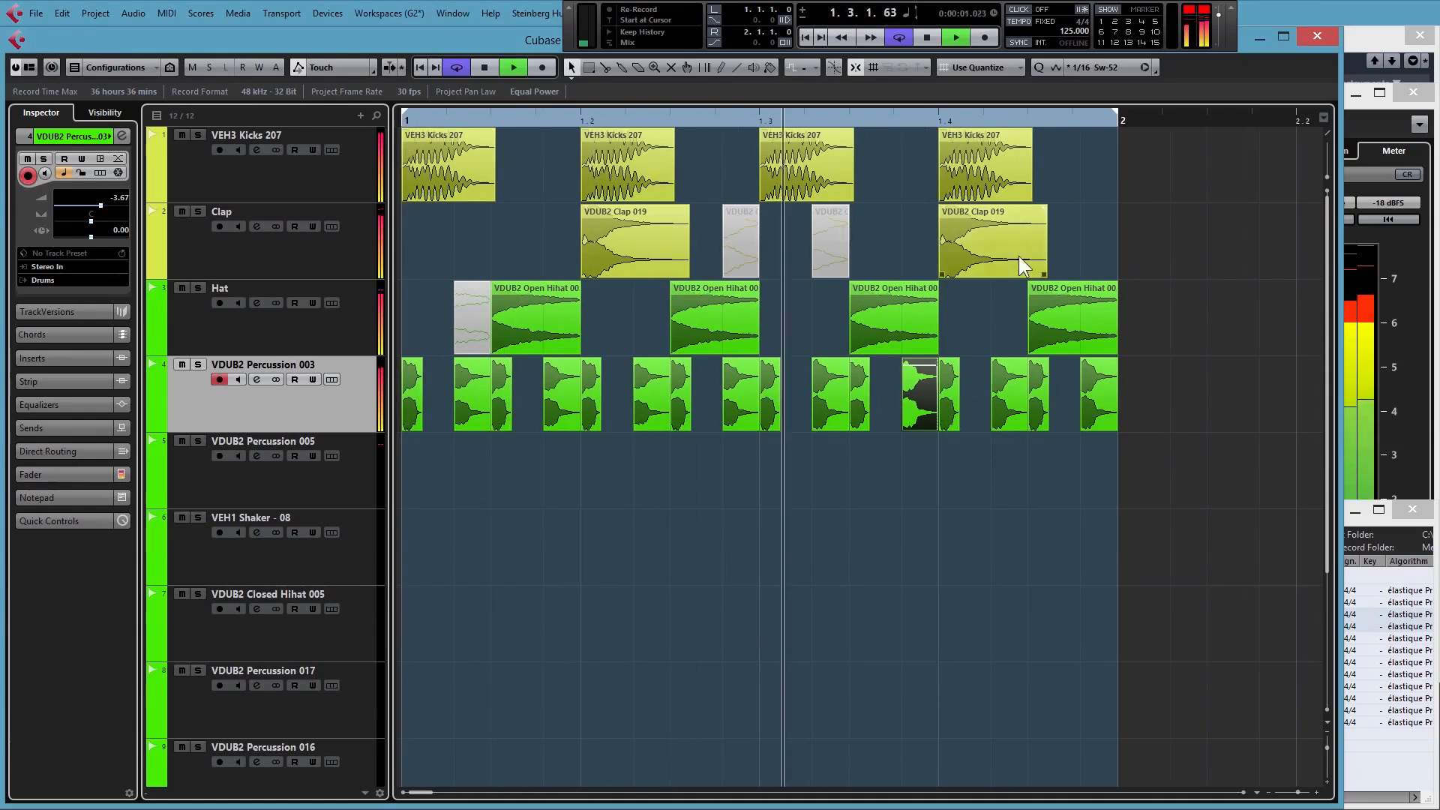
pyautogui.press('space')
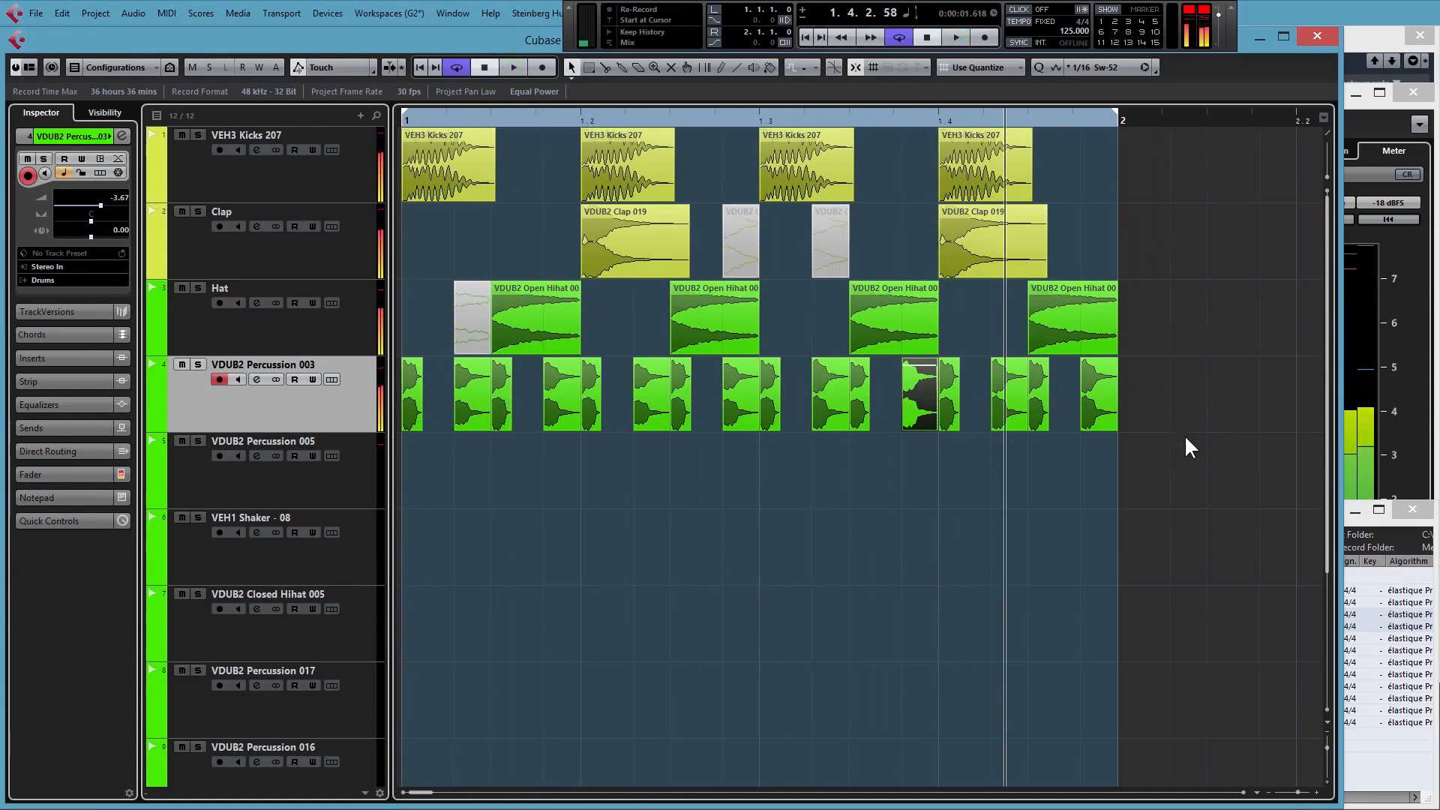
# Delete all closed hi-hat events from beat 3 onward, and end the loop at beat 3
pyautogui.click(1184, 453)
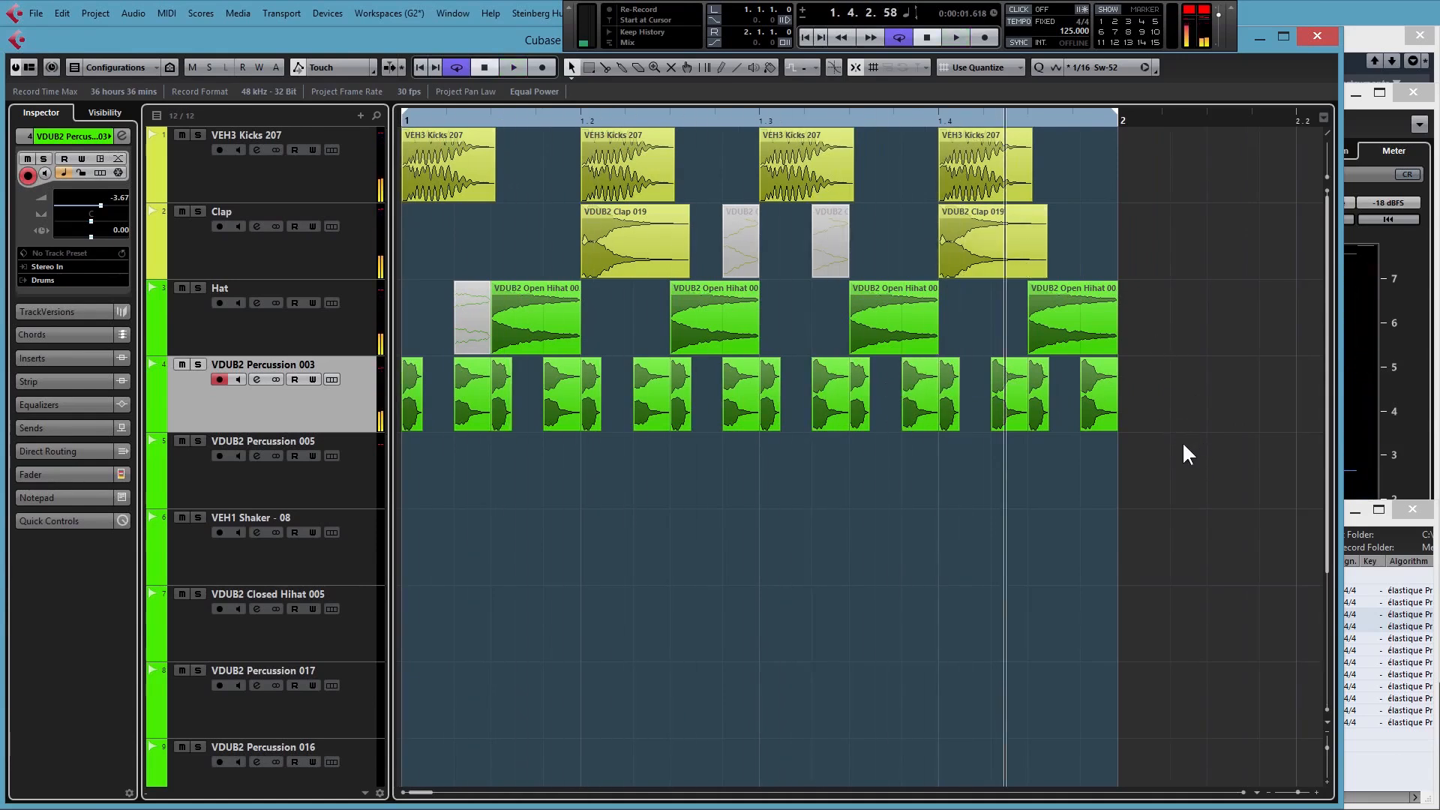
pyautogui.moveTo(1182, 441); pyautogui.dragTo(763, 397)
pyautogui.press('Delete')
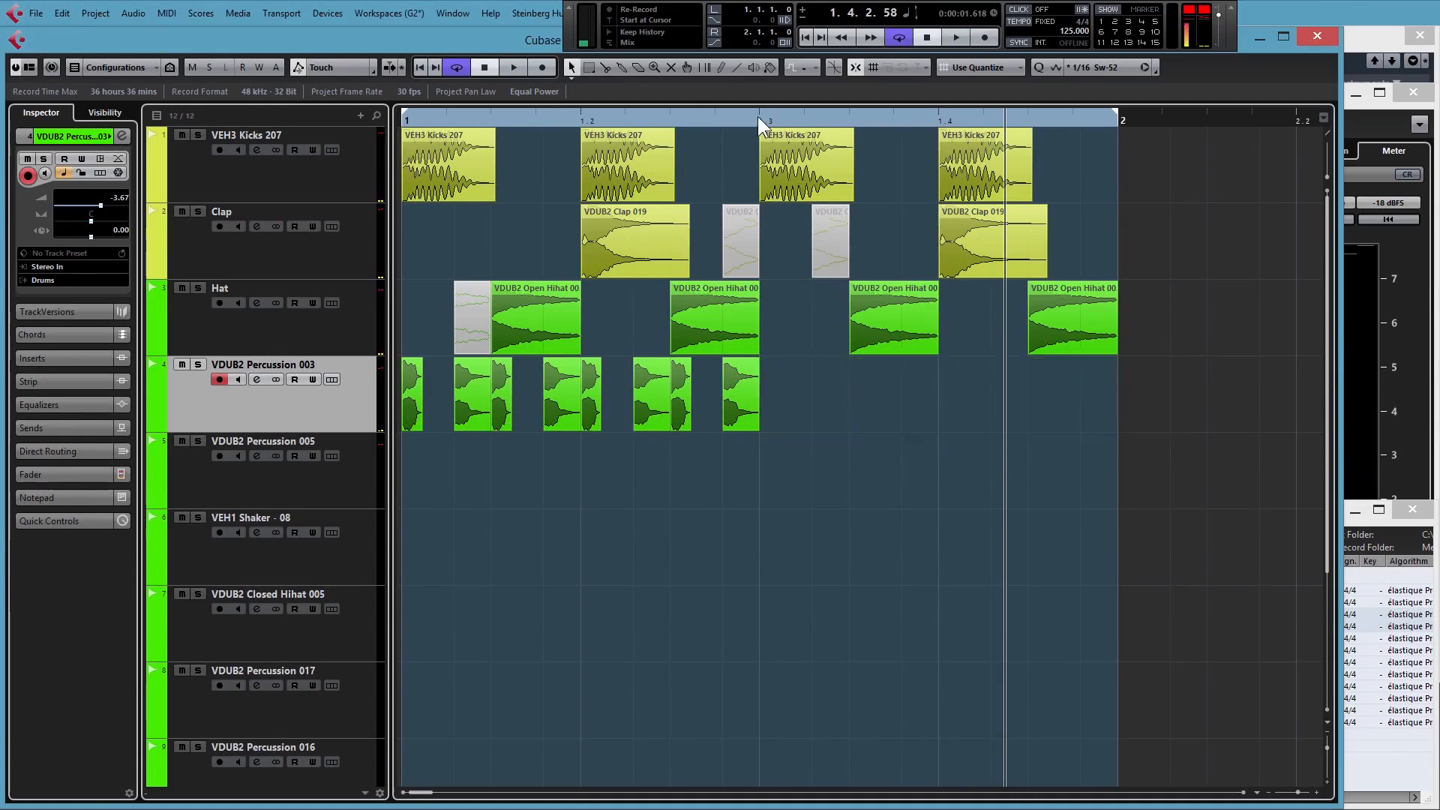
pyautogui.keyDown('alt'); pyautogui.click(758, 116); pyautogui.keyUp('alt')
# Play the two-beat loop, fine-tune the volume of the closed hi-hat just before beat 3, and replay it
pyautogui.click(401, 119)
pyautogui.press('space')
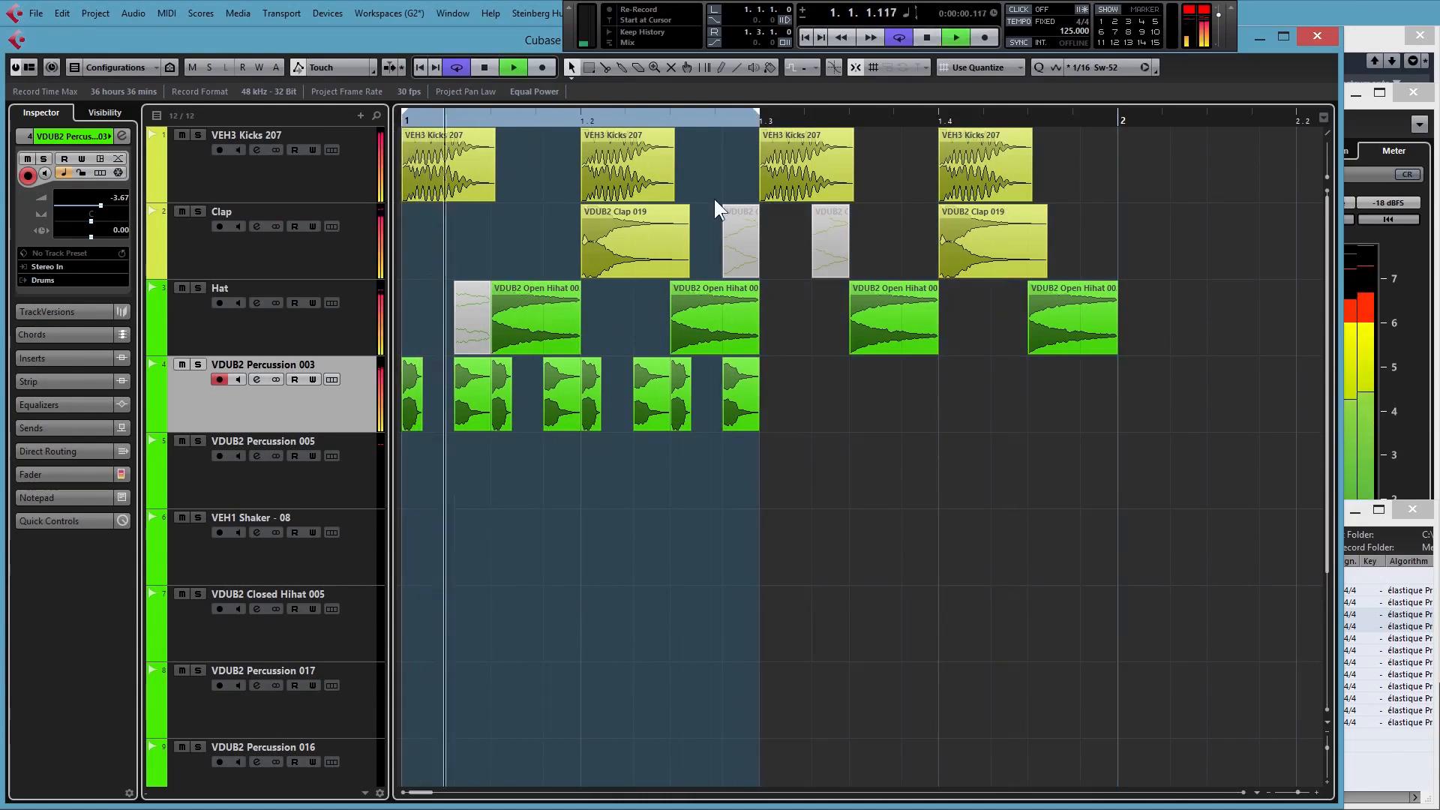
pyautogui.press('space')
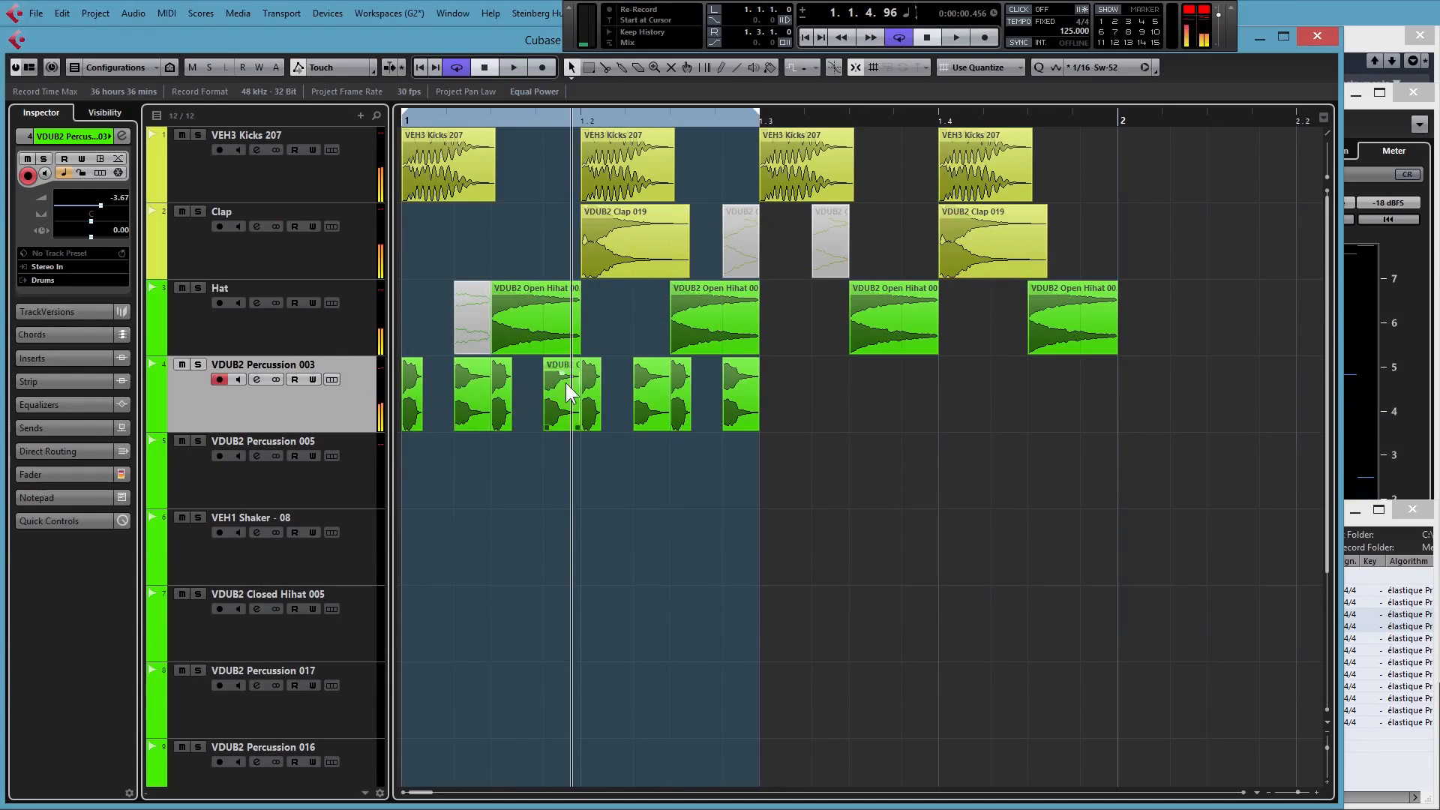
pyautogui.click(661, 394)
pyautogui.click(731, 398)
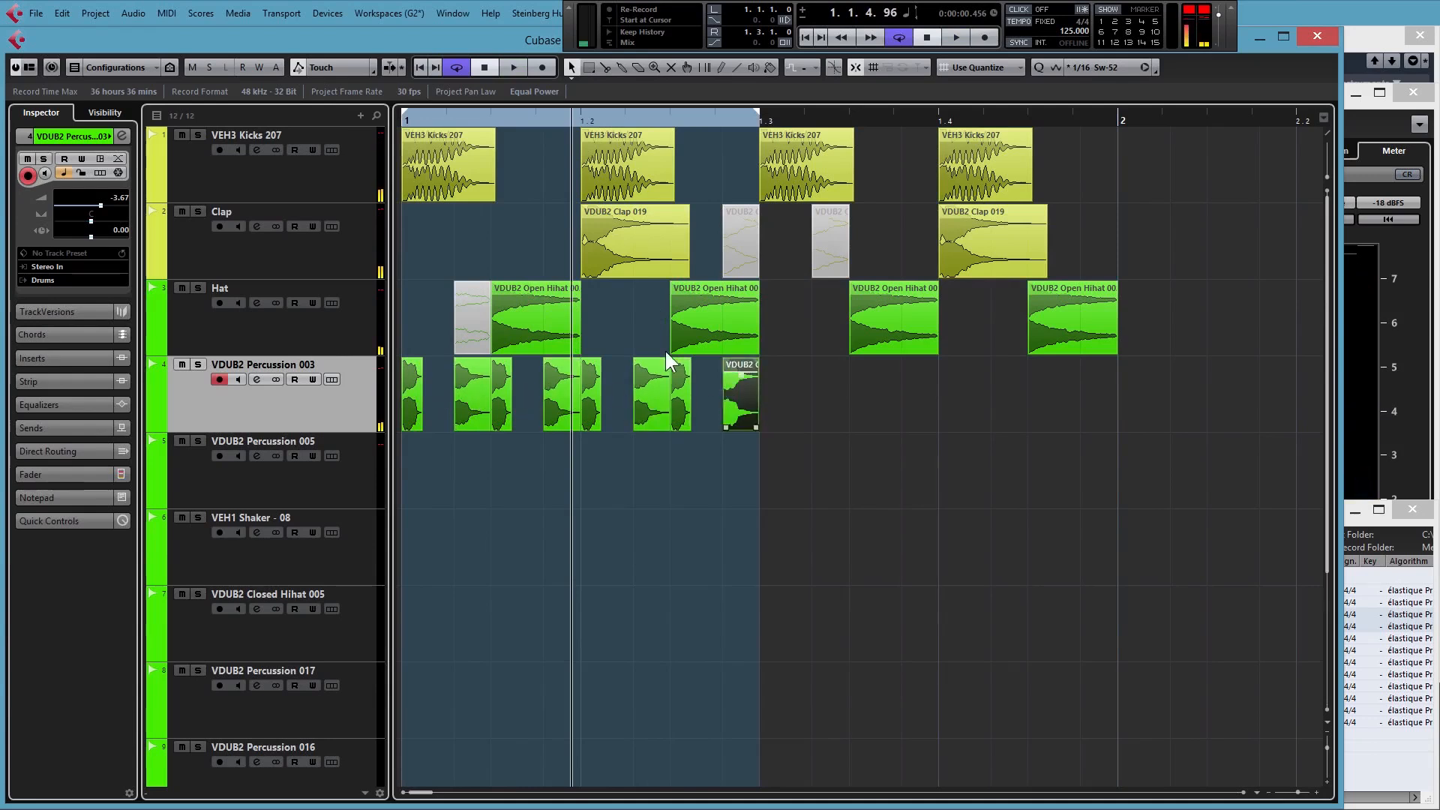
pyautogui.click(409, 122)
pyautogui.press('space')
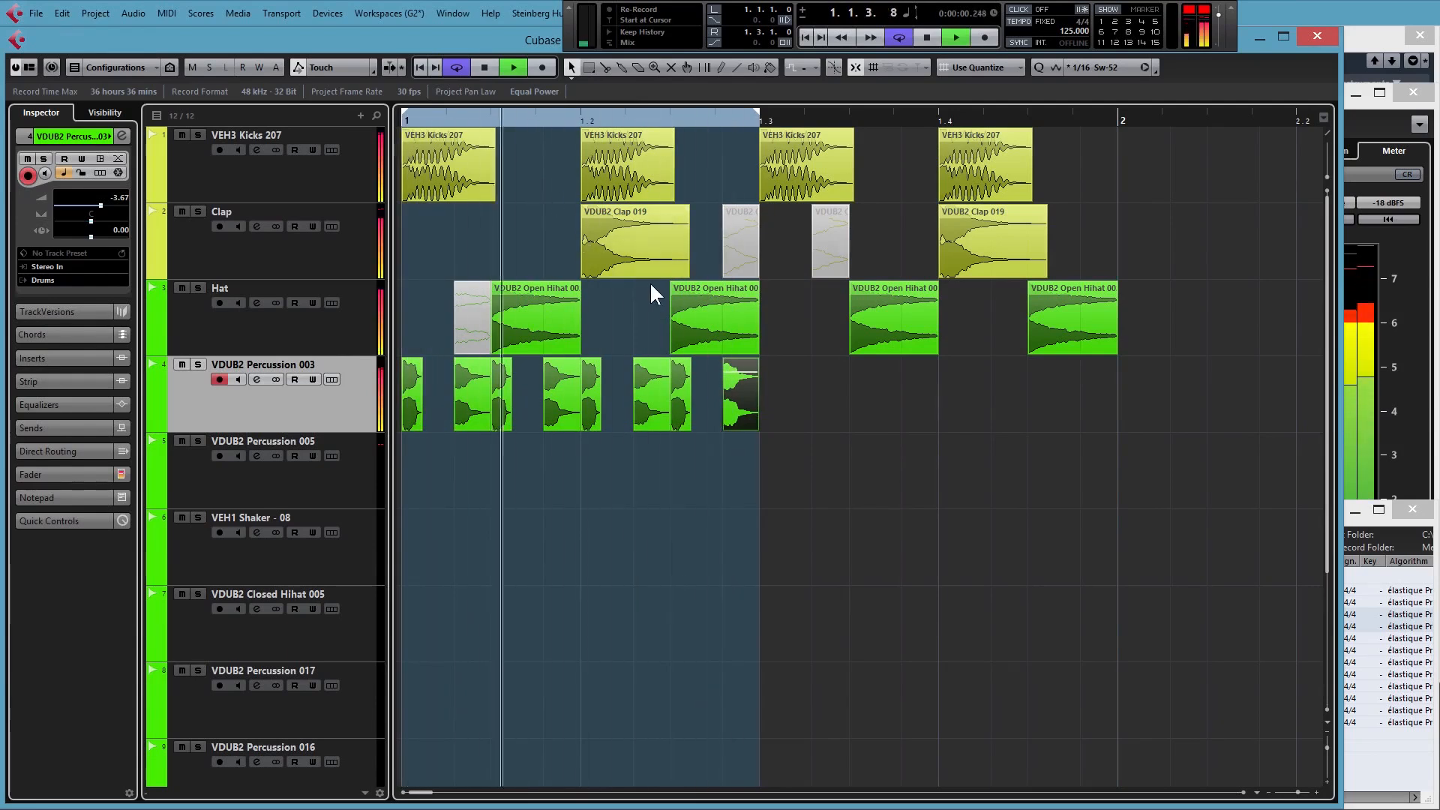
pyautogui.press('space')
# Copy the closed hi-hats of the first two beats to beat 3, and extend the loop to the start of bar 2
pyautogui.moveTo(827, 399); pyautogui.dragTo(406, 398)
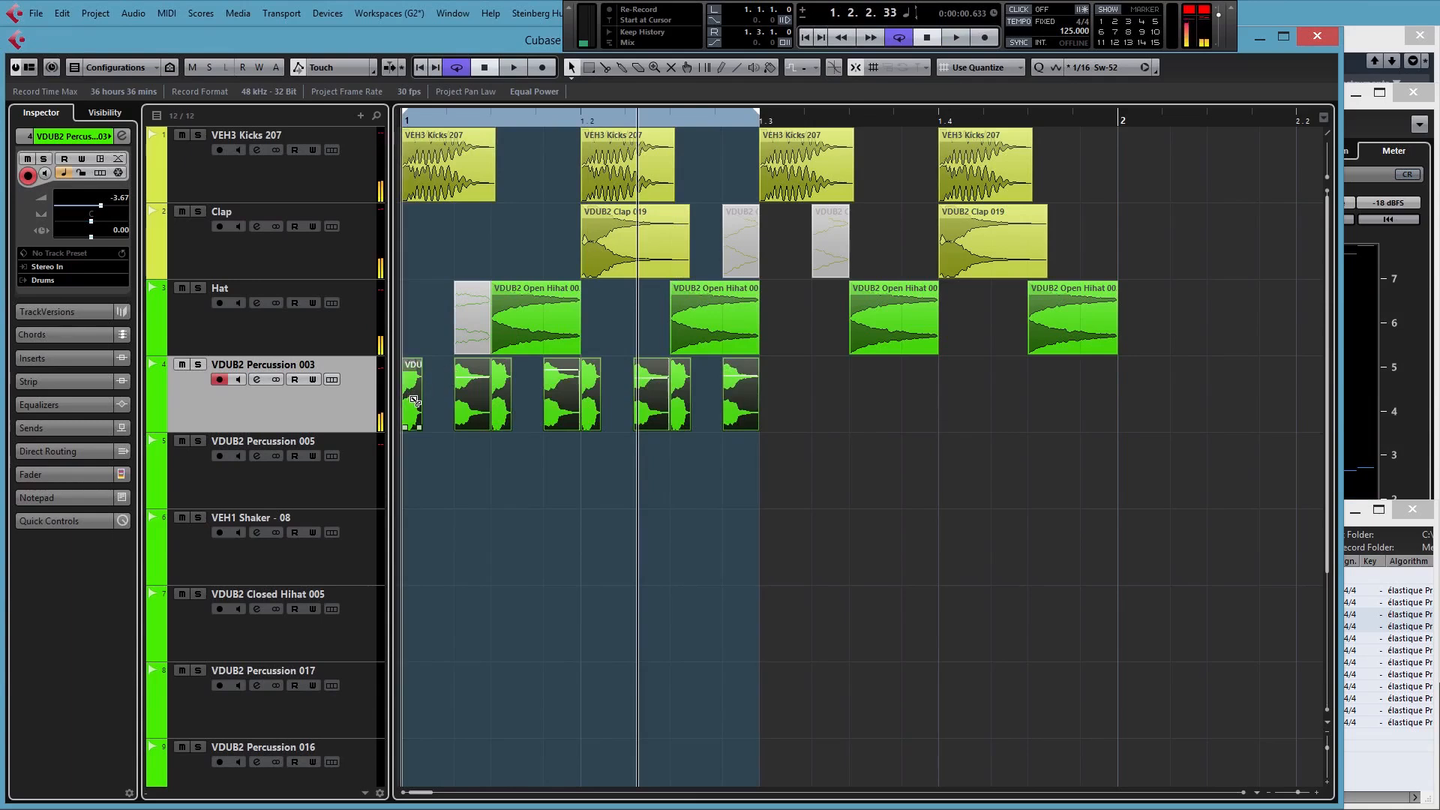
pyautogui.moveTo(428, 398); pyautogui.dragTo(783, 397)
pyautogui.keyDown('alt'); pyautogui.click(1118, 119); pyautogui.keyUp('alt')
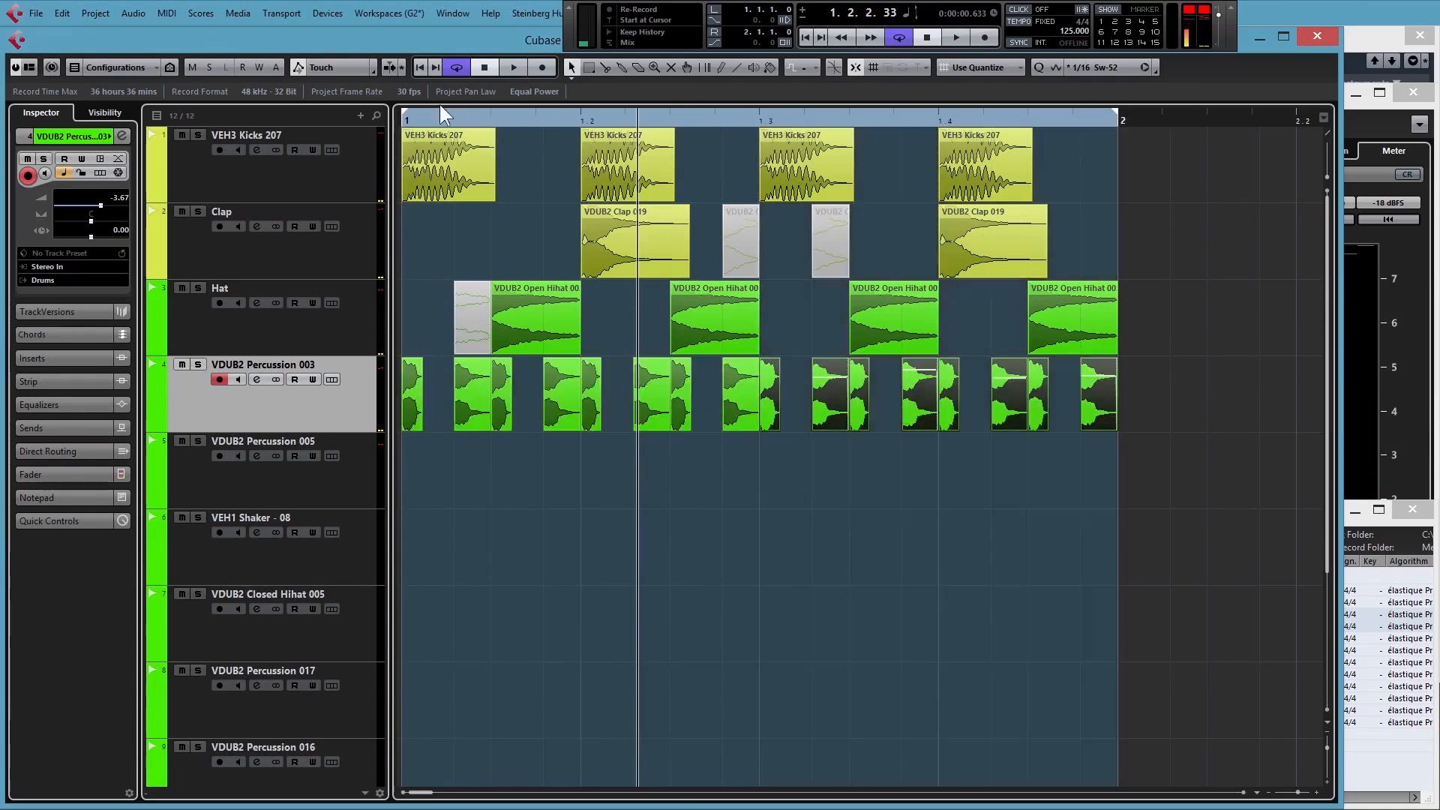
# Play the full bar from its start, and mute the Hat track to hear the closed hi-hats better
pyautogui.click(400, 120)
pyautogui.press('space')
pyautogui.click(181, 289)
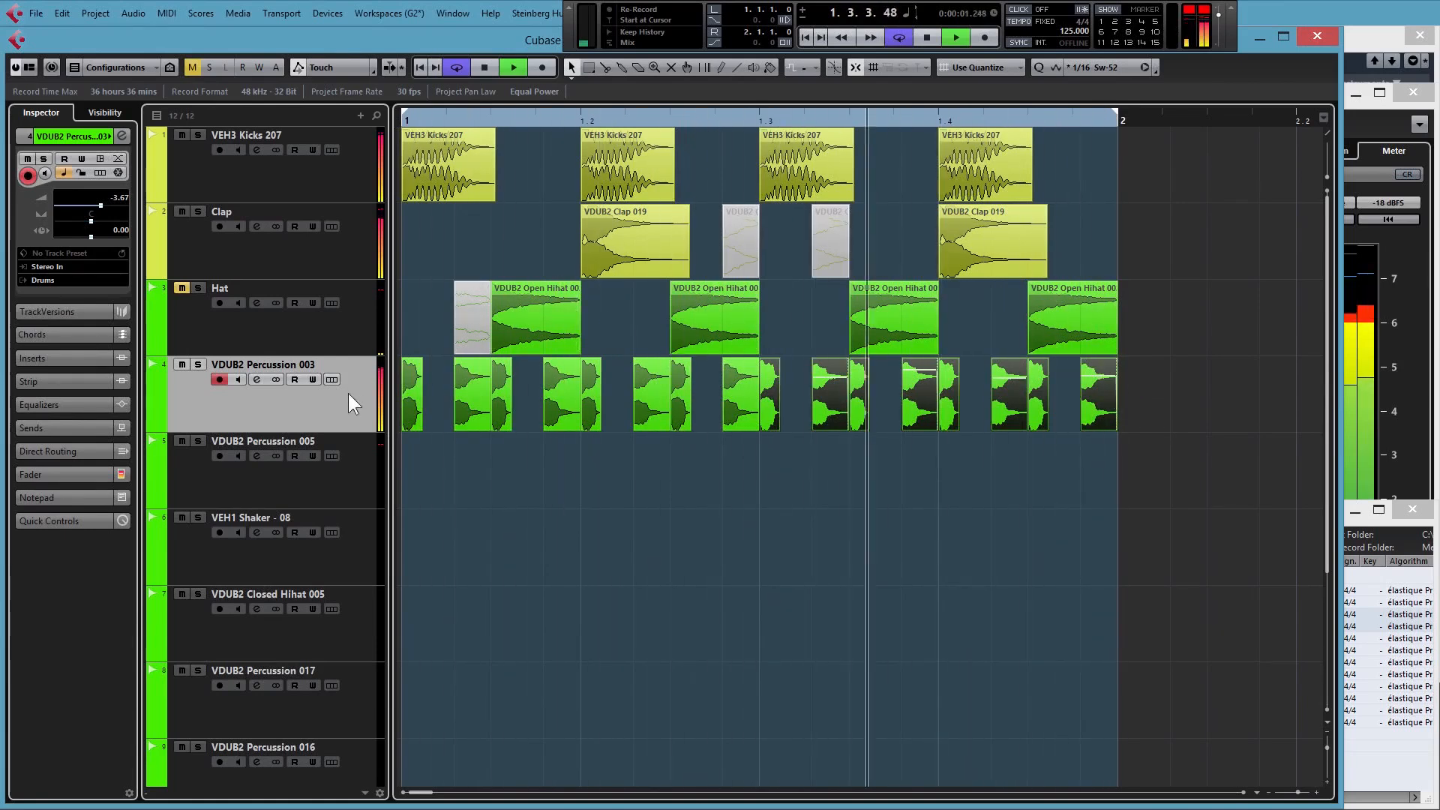
pyautogui.press('space')
pyautogui.click(794, 472)
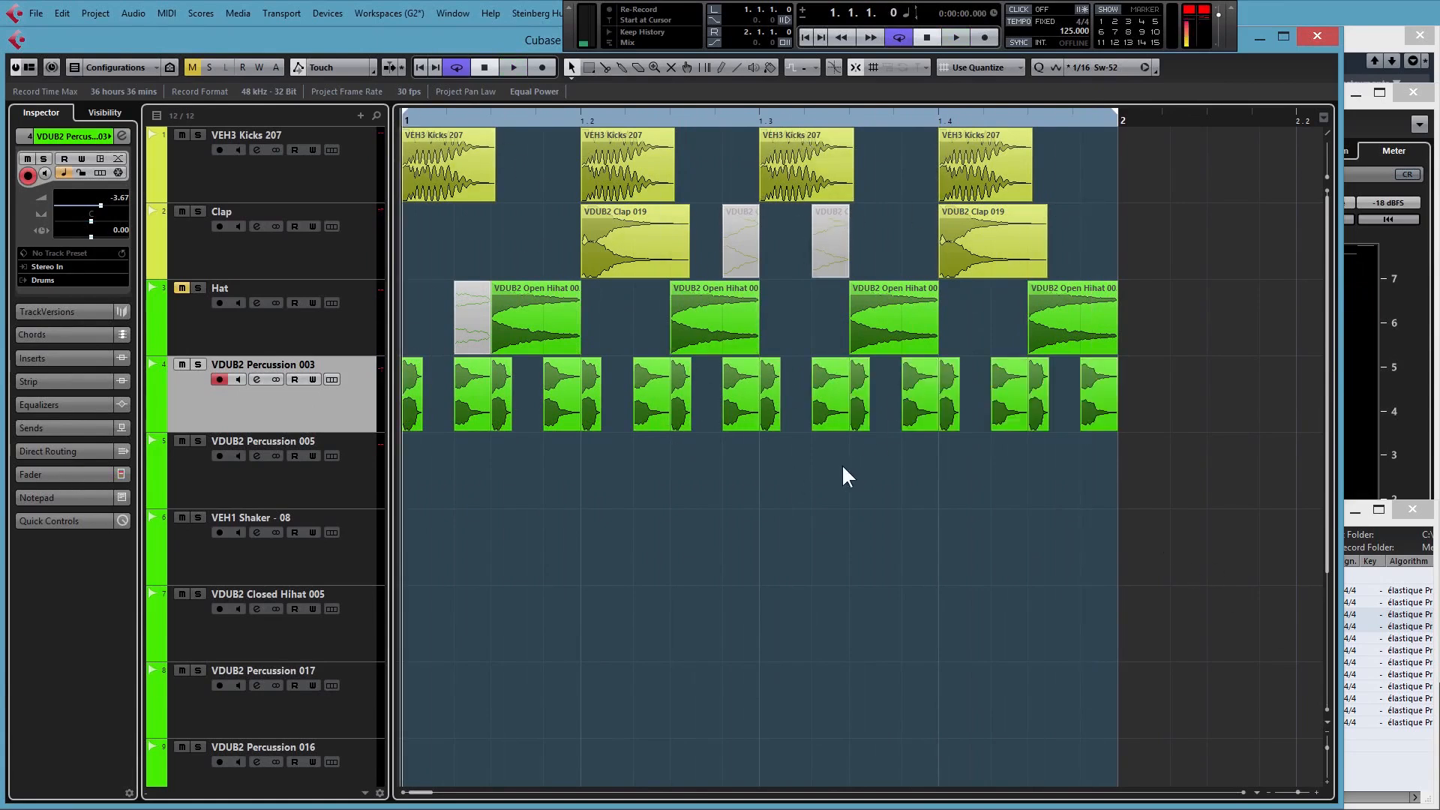
# Adjust the volume of individual closed hi-hat events in the second half of the bar for variation
pyautogui.click(860, 375)
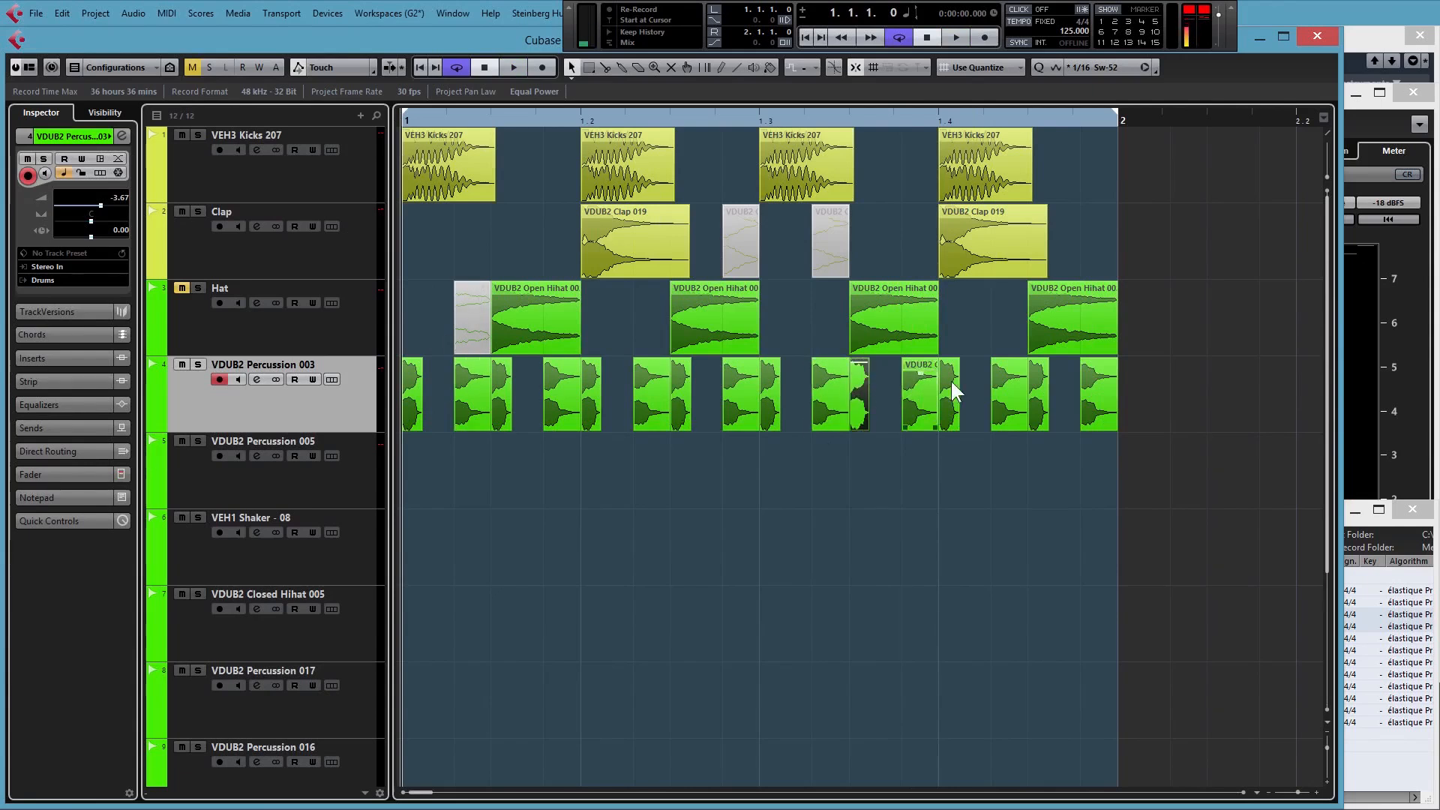
pyautogui.click(922, 393)
pyautogui.click(1011, 390)
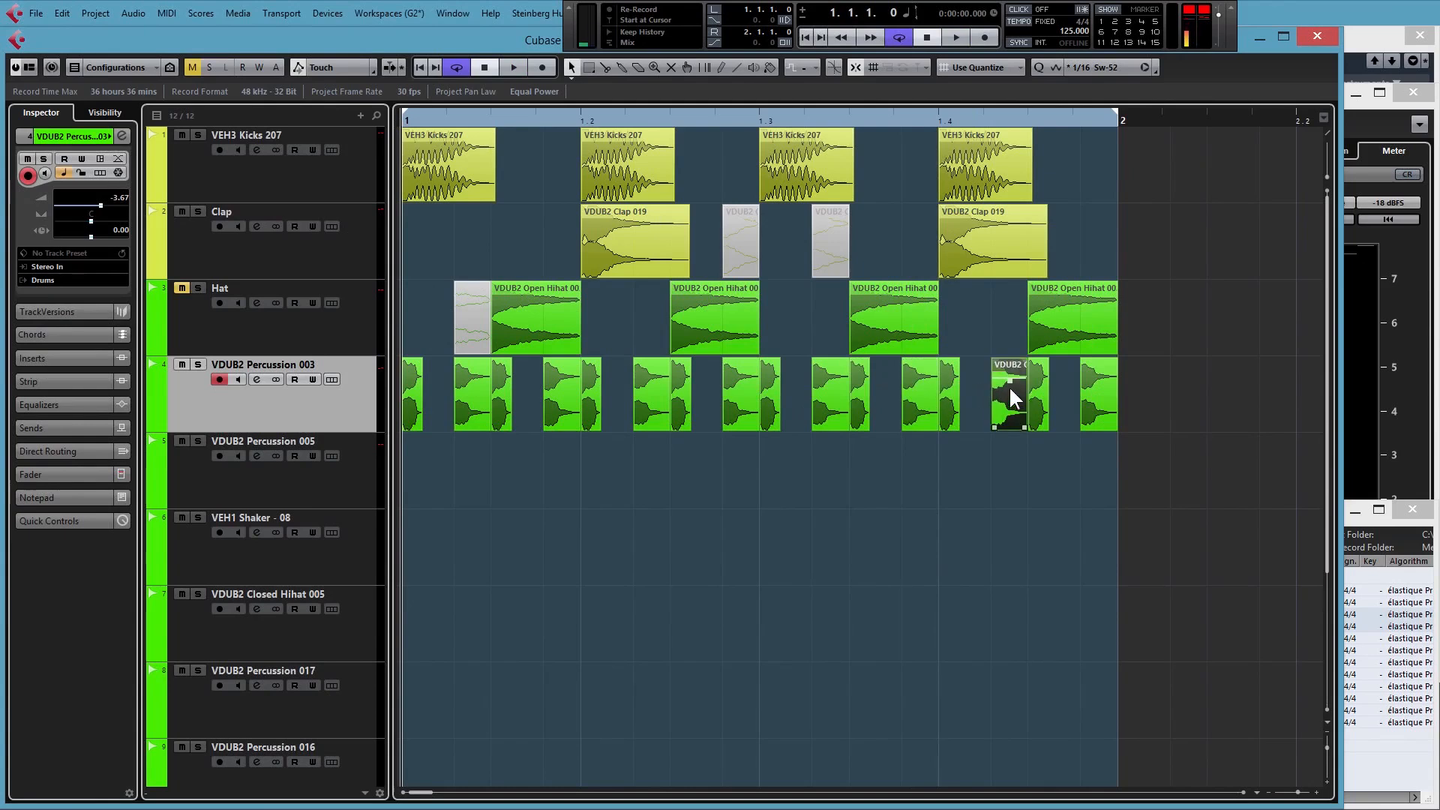
pyautogui.click(1096, 384)
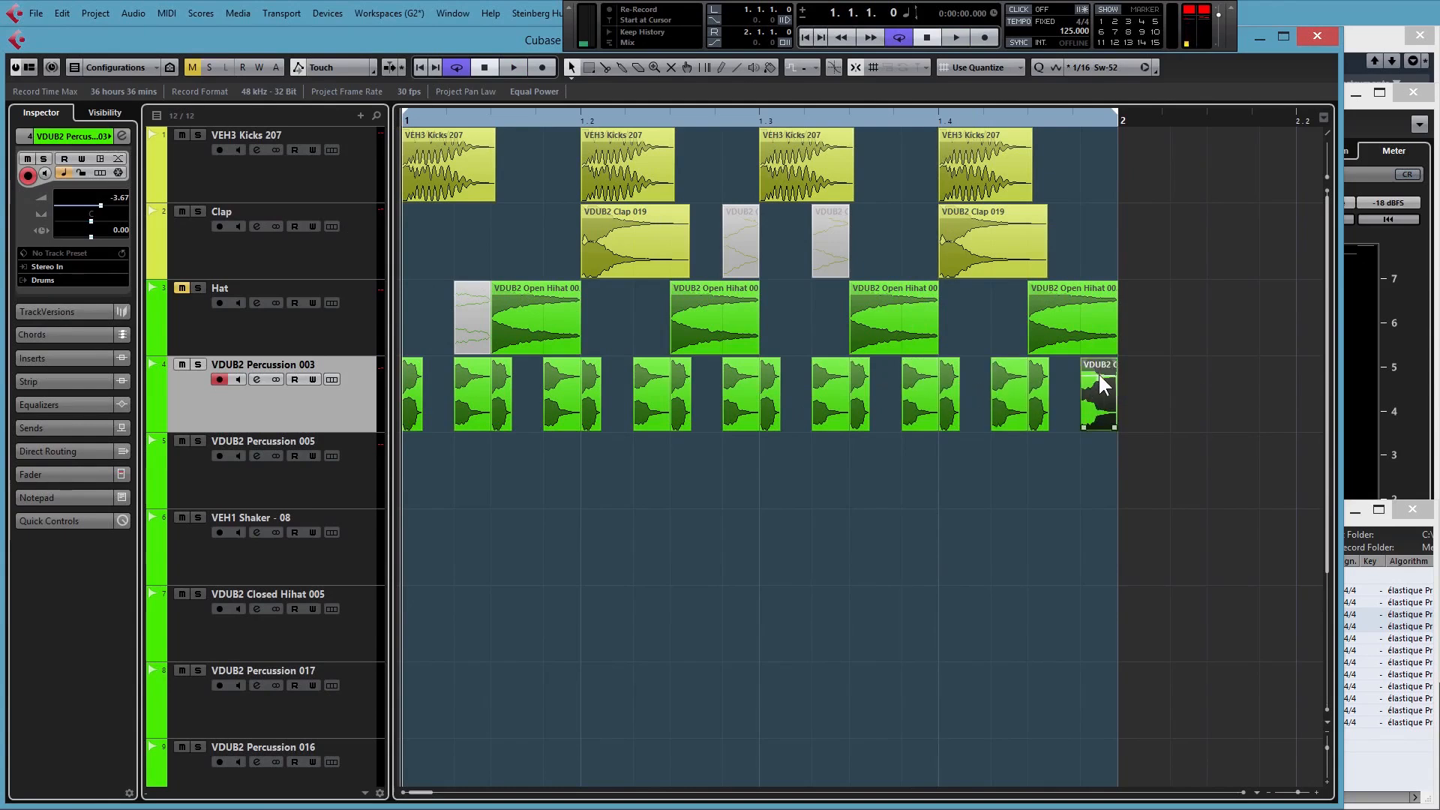
# Play the beat, unmute the Hat track, and listen to the full groove again
pyautogui.press('space')
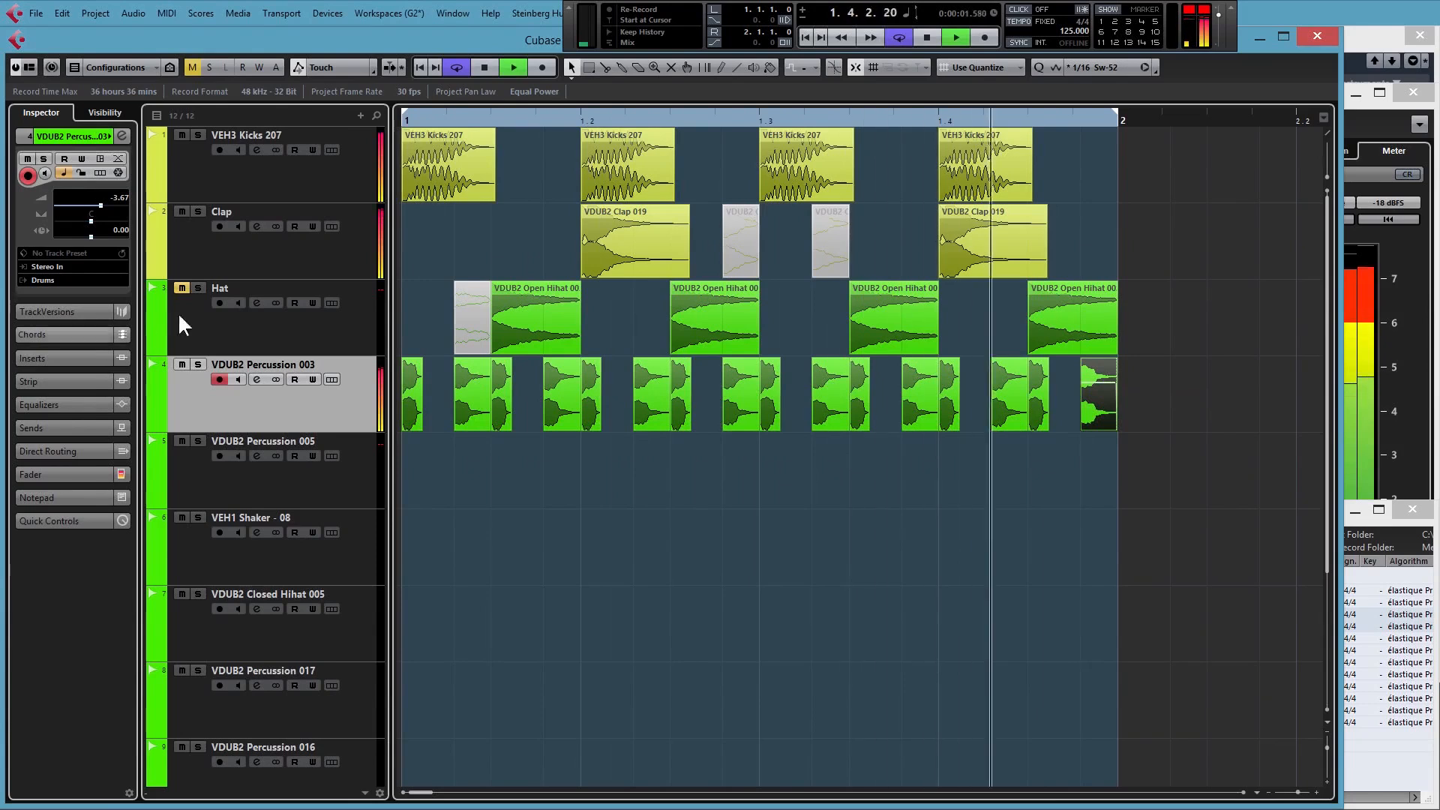
pyautogui.click(187, 290)
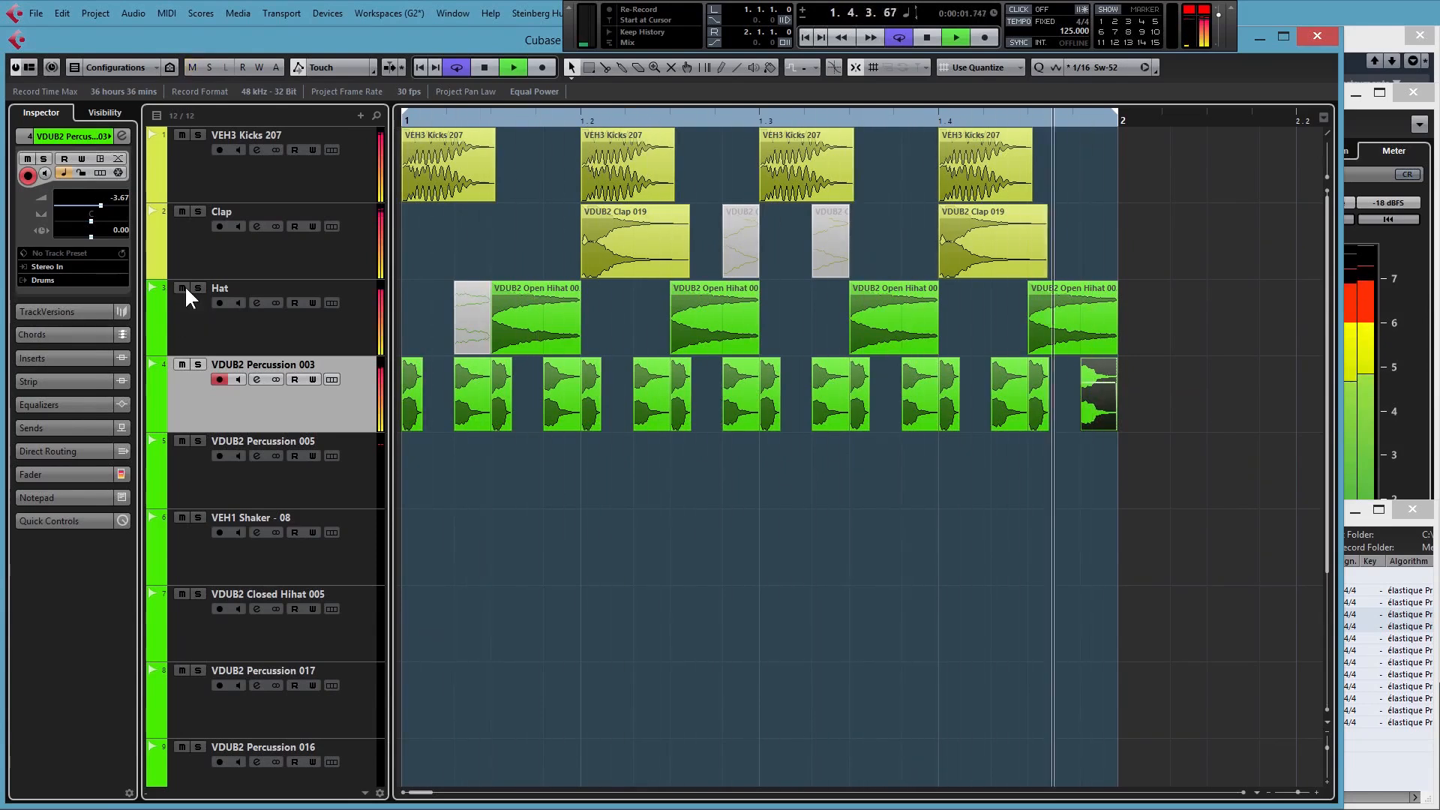
pyautogui.press('space')
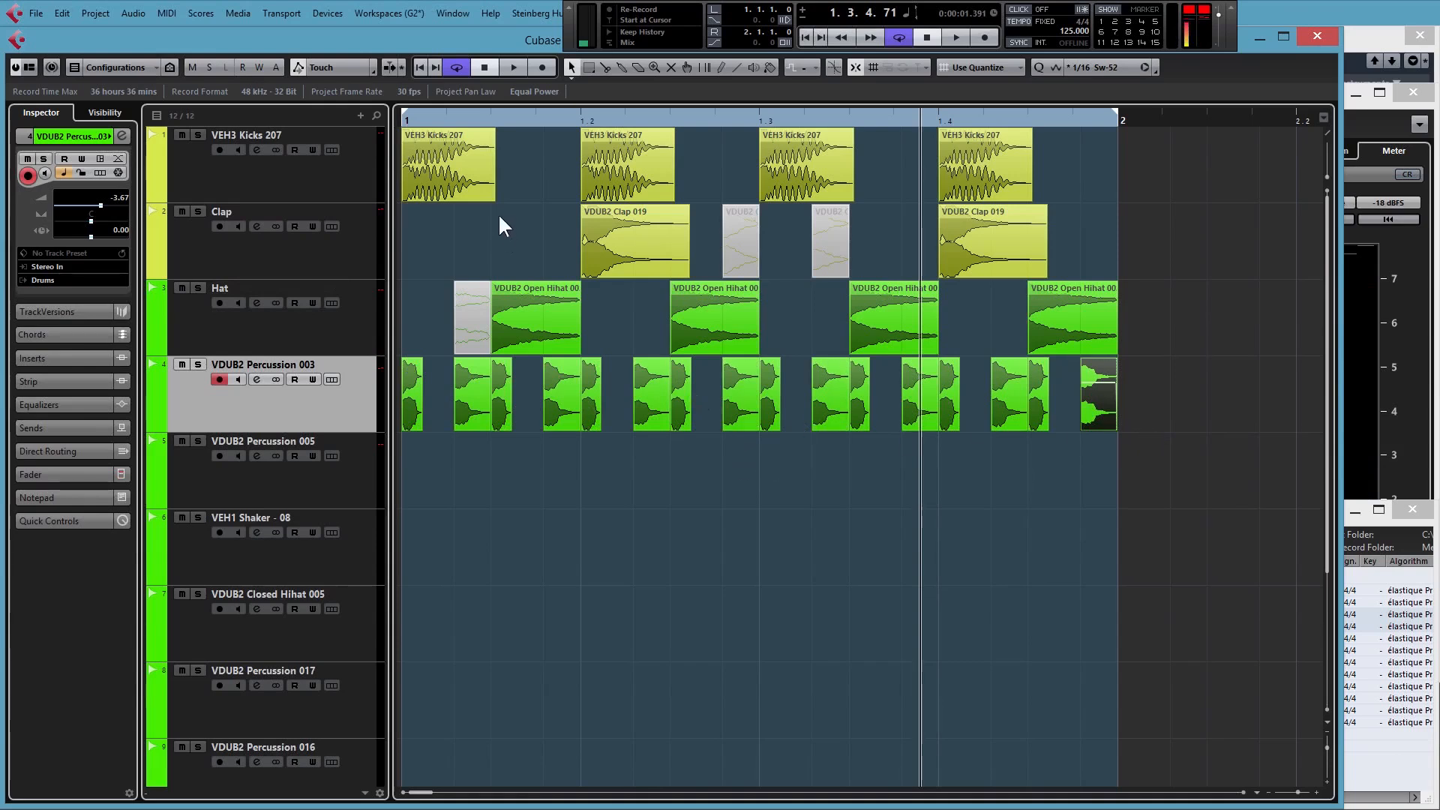
pyautogui.press('space')
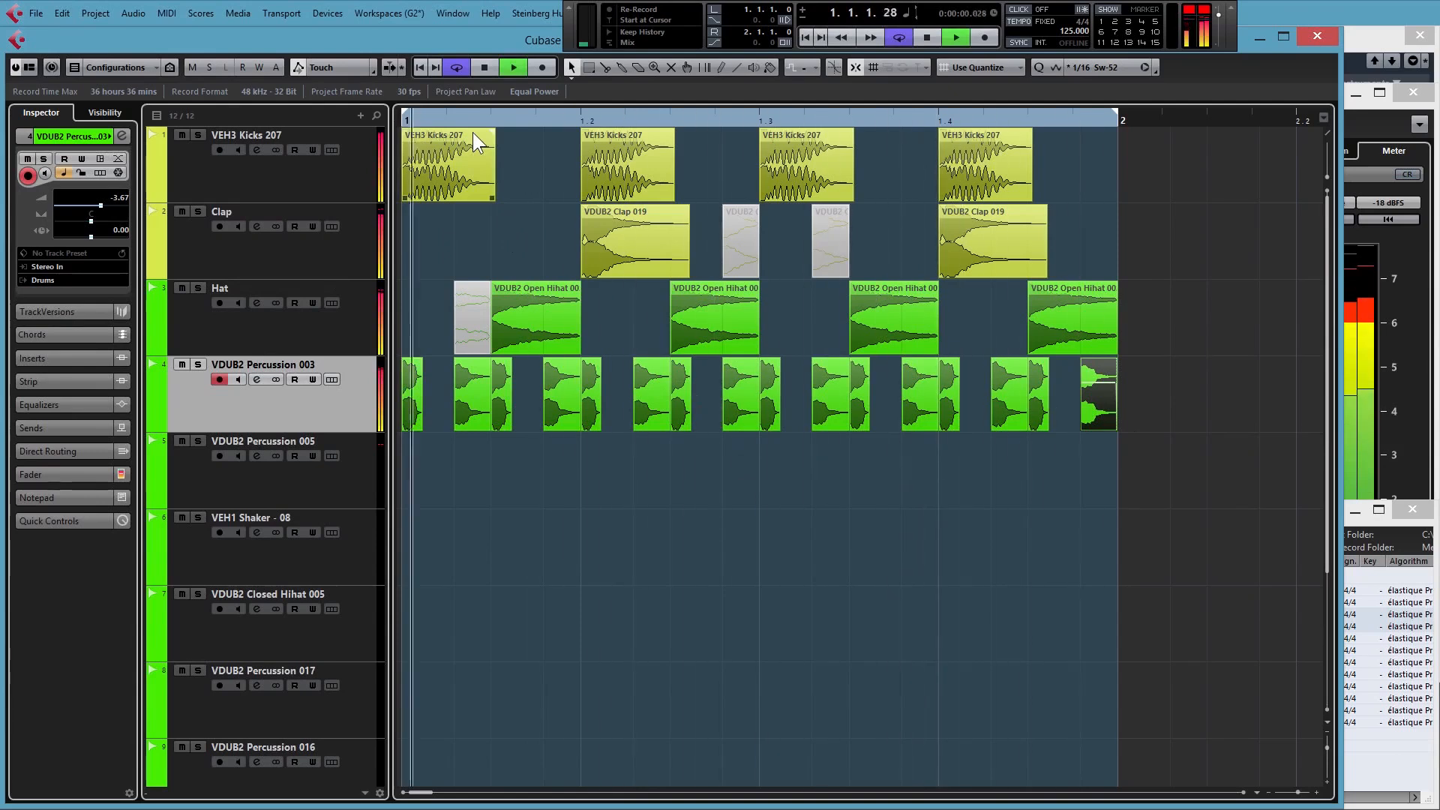
pyautogui.press('space')
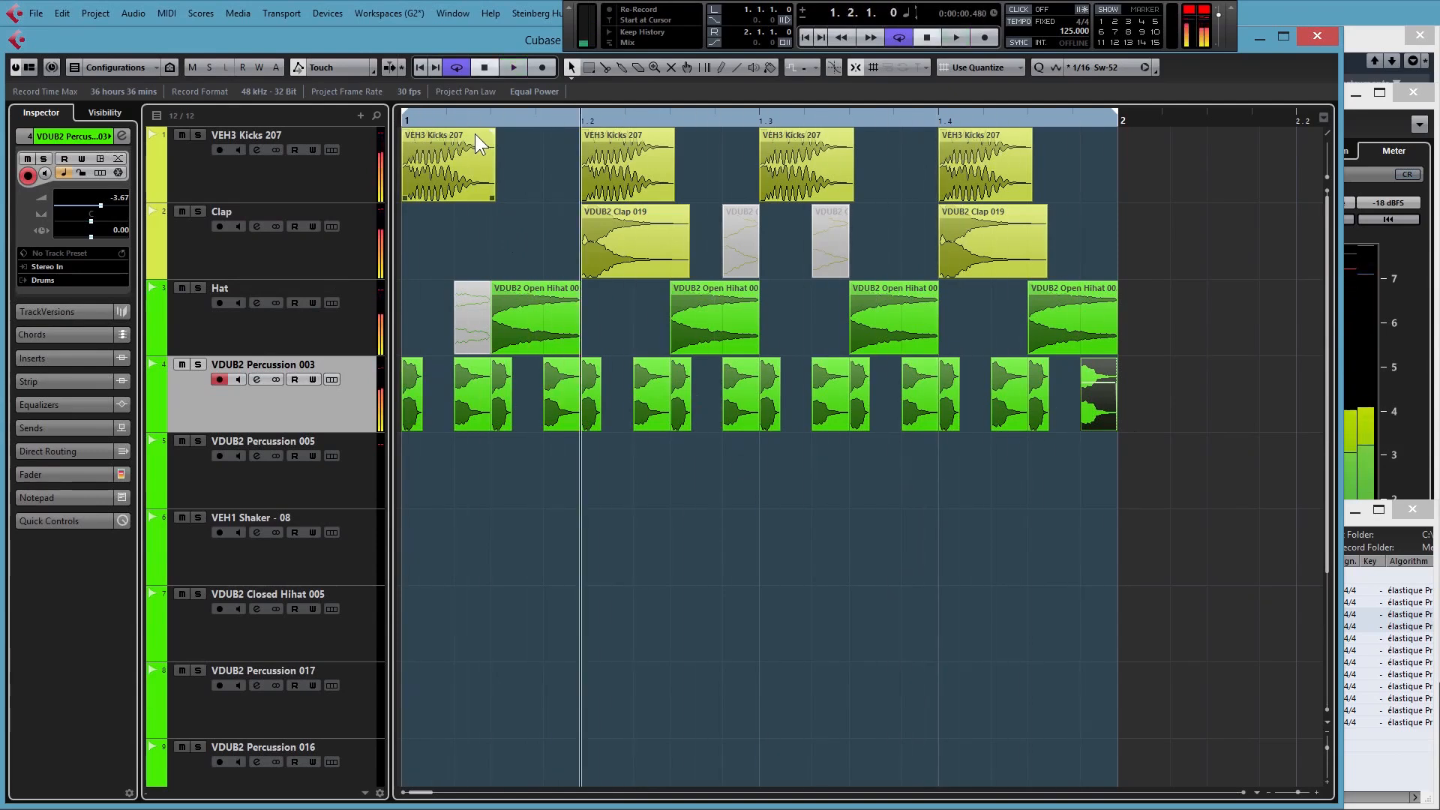
# Unmute the short event at the start of the Hat track and the two short clap events around beat 3
pyautogui.rightClick(499, 239)
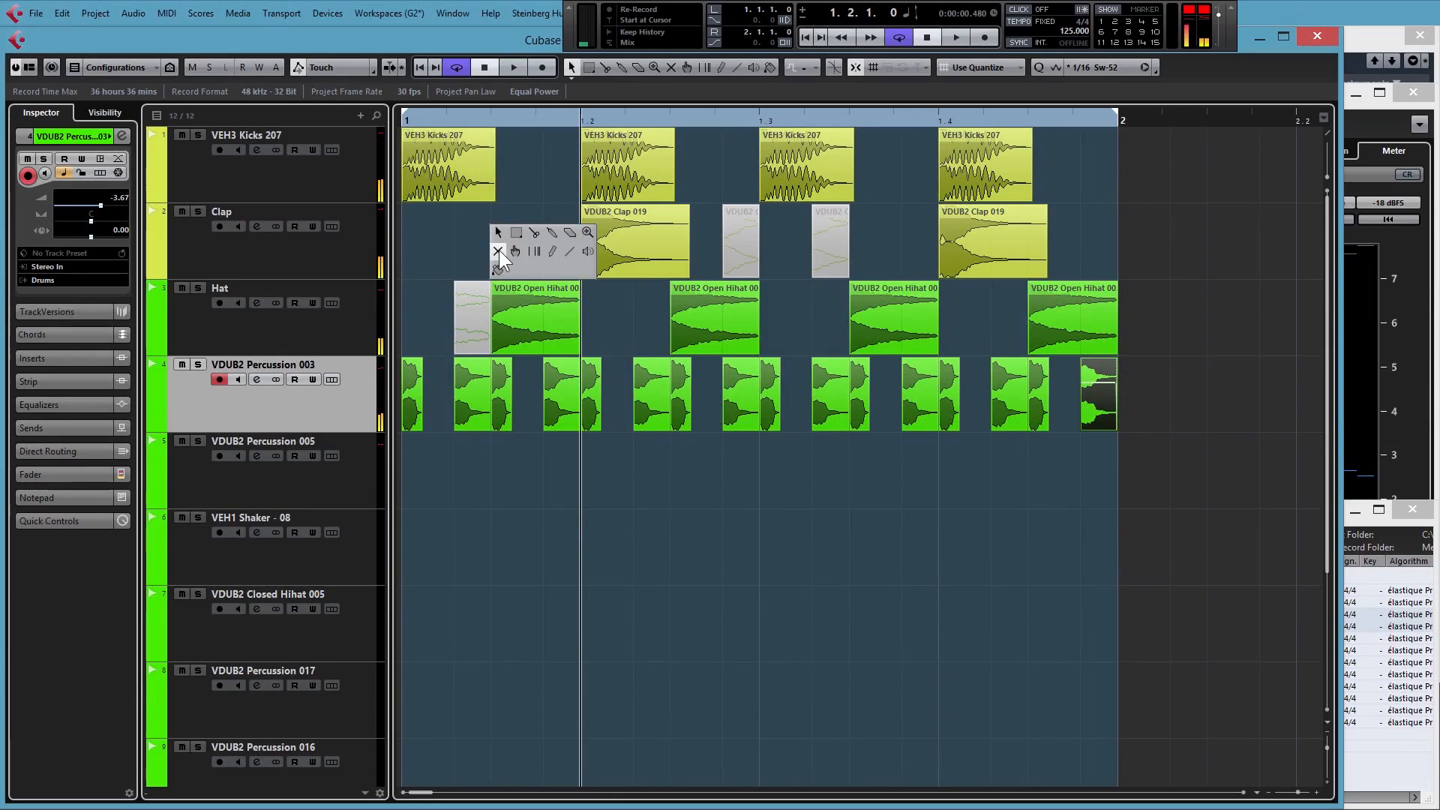
pyautogui.click(496, 251)
pyautogui.click(472, 302)
pyautogui.moveTo(885, 243); pyautogui.dragTo(743, 234)
pyautogui.press('1')
pyautogui.click(516, 228)
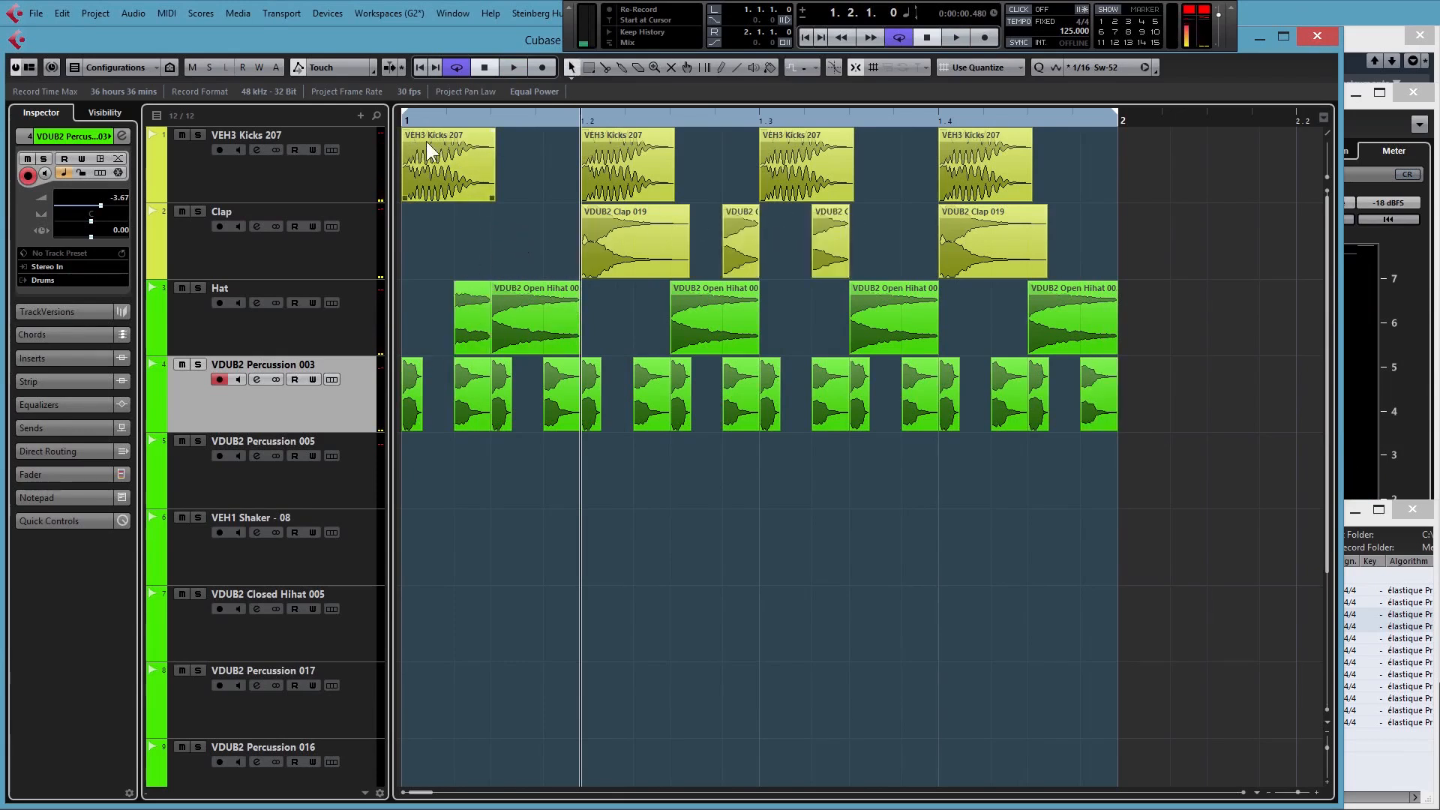
# Play the full beat from bar 1, and select the first swung closed hi-hat event on VDUB2 Percussion 003
pyautogui.click(405, 121)
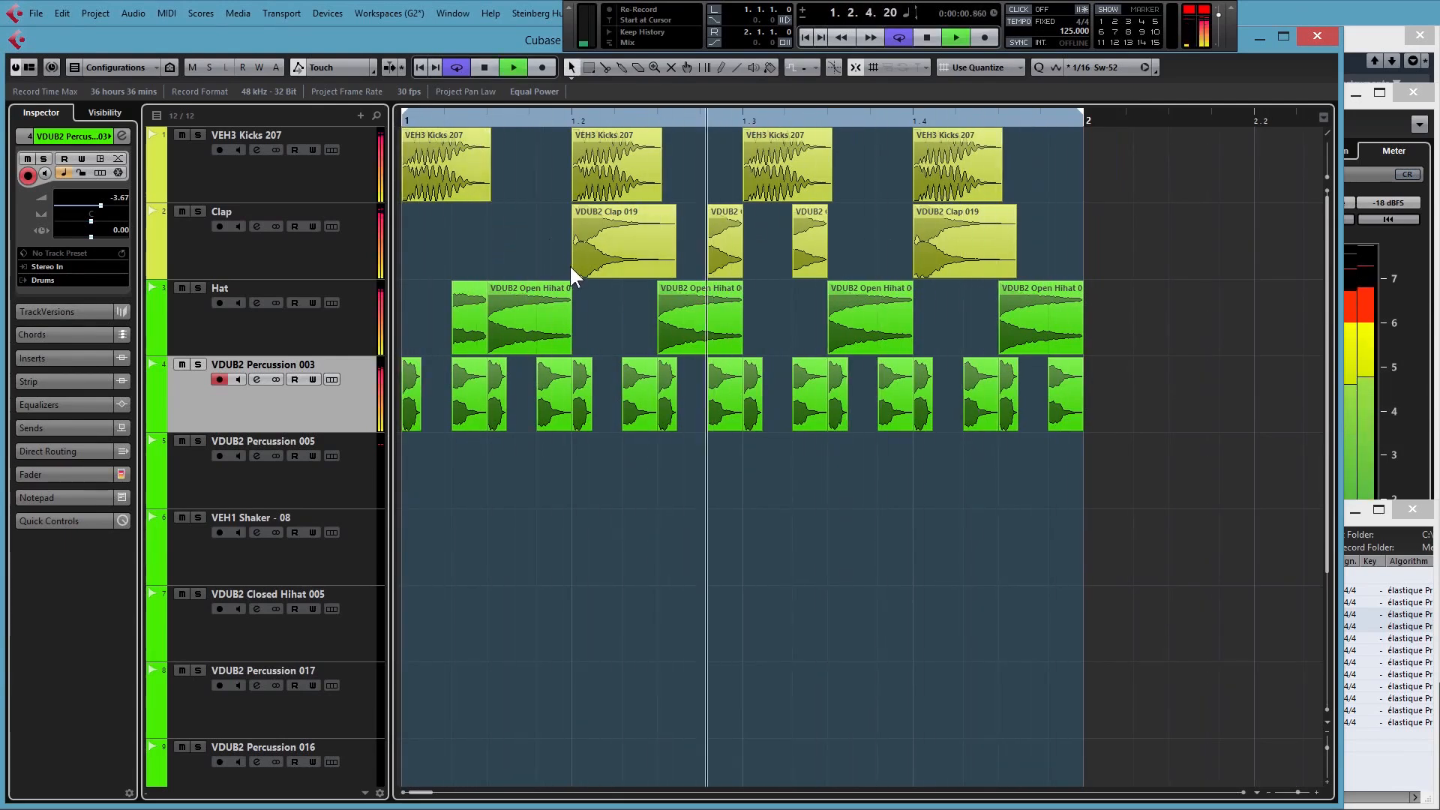
pyautogui.press('space')
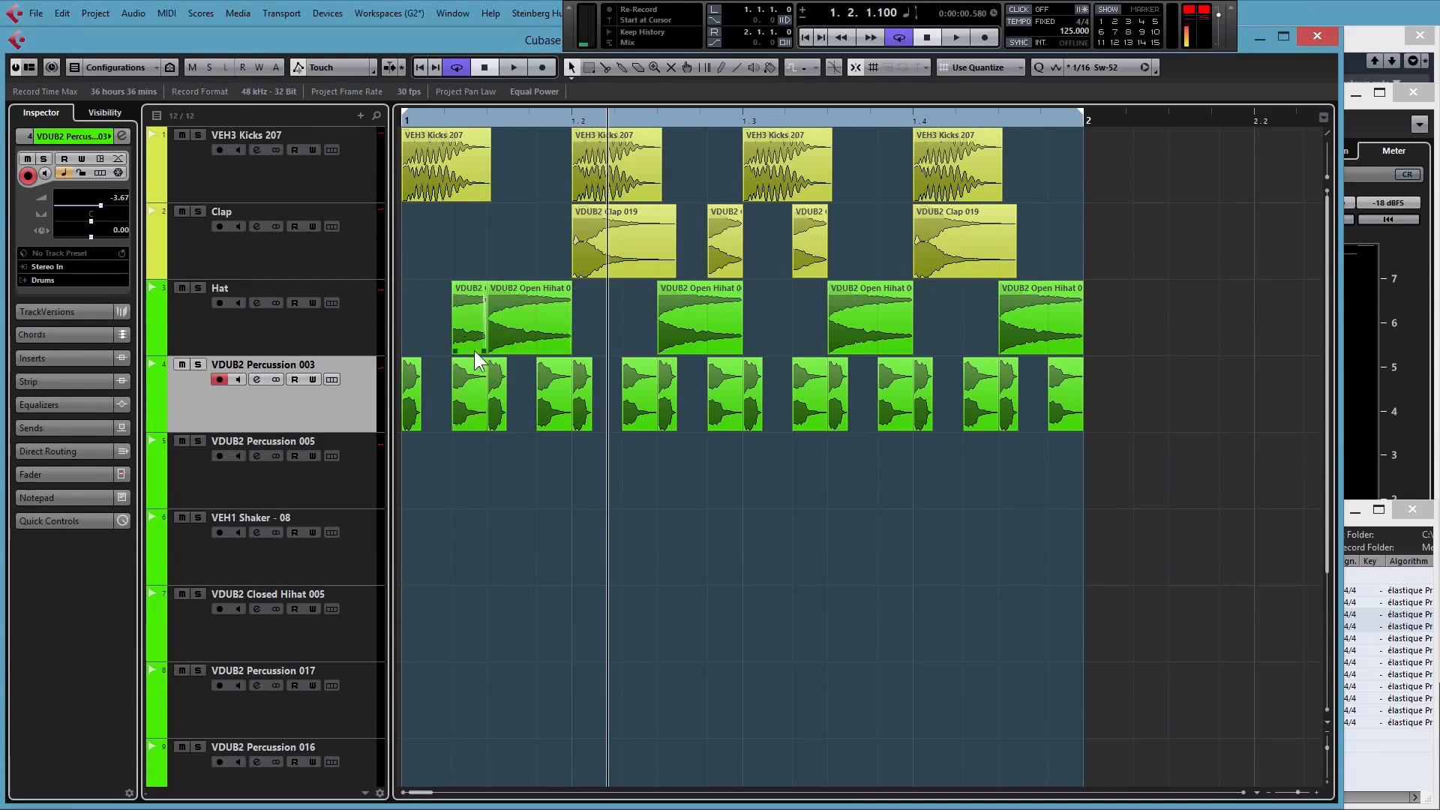
pyautogui.click(480, 377)
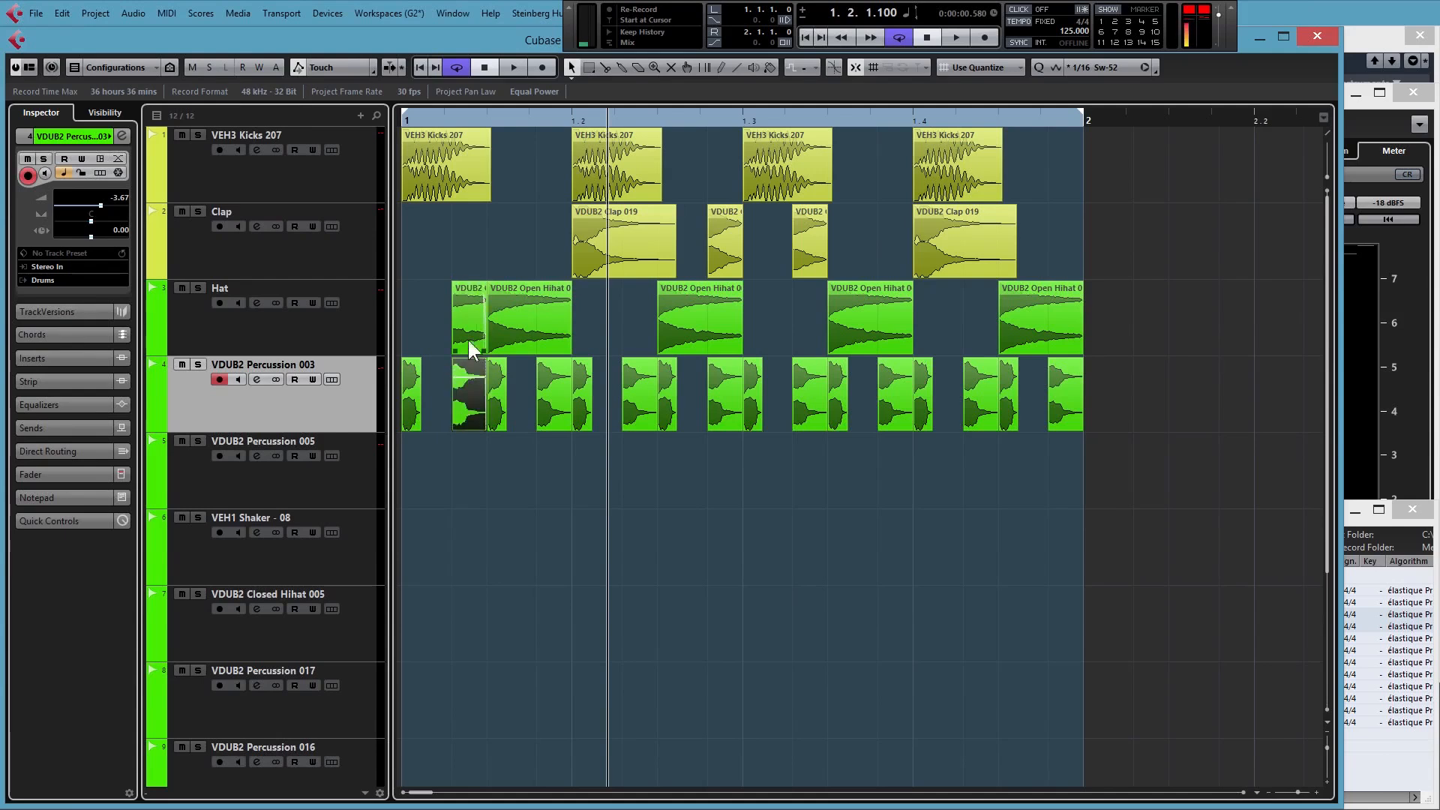
# Delete the closed hi-hat events on VDUB2 Percussion 003 that fall on the four open hats, plus the one just before the first
pyautogui.moveTo(478, 374); pyautogui.dragTo(589, 367)
pyautogui.click(669, 368)
pyautogui.press('Delete')
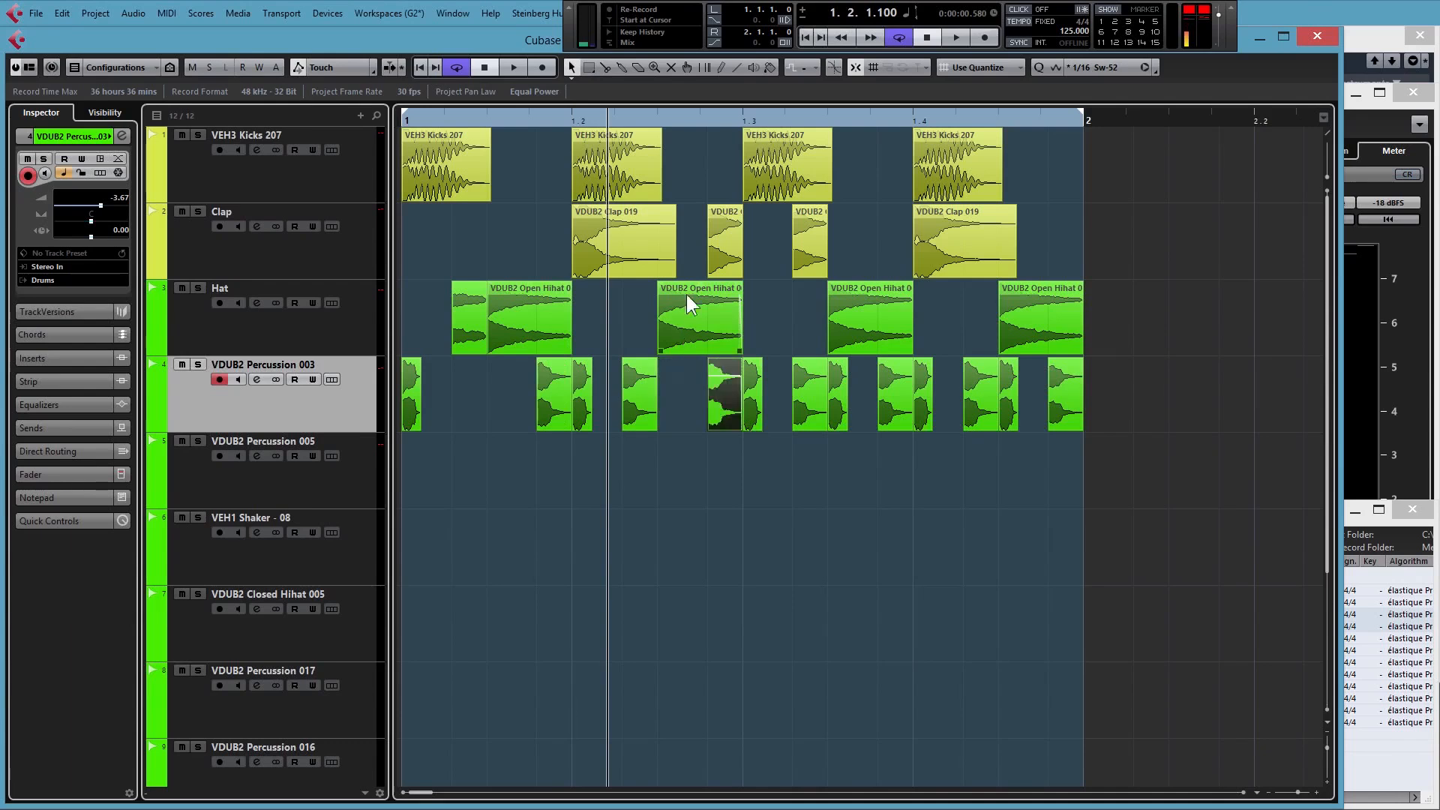
pyautogui.click(840, 389)
pyautogui.press('Delete')
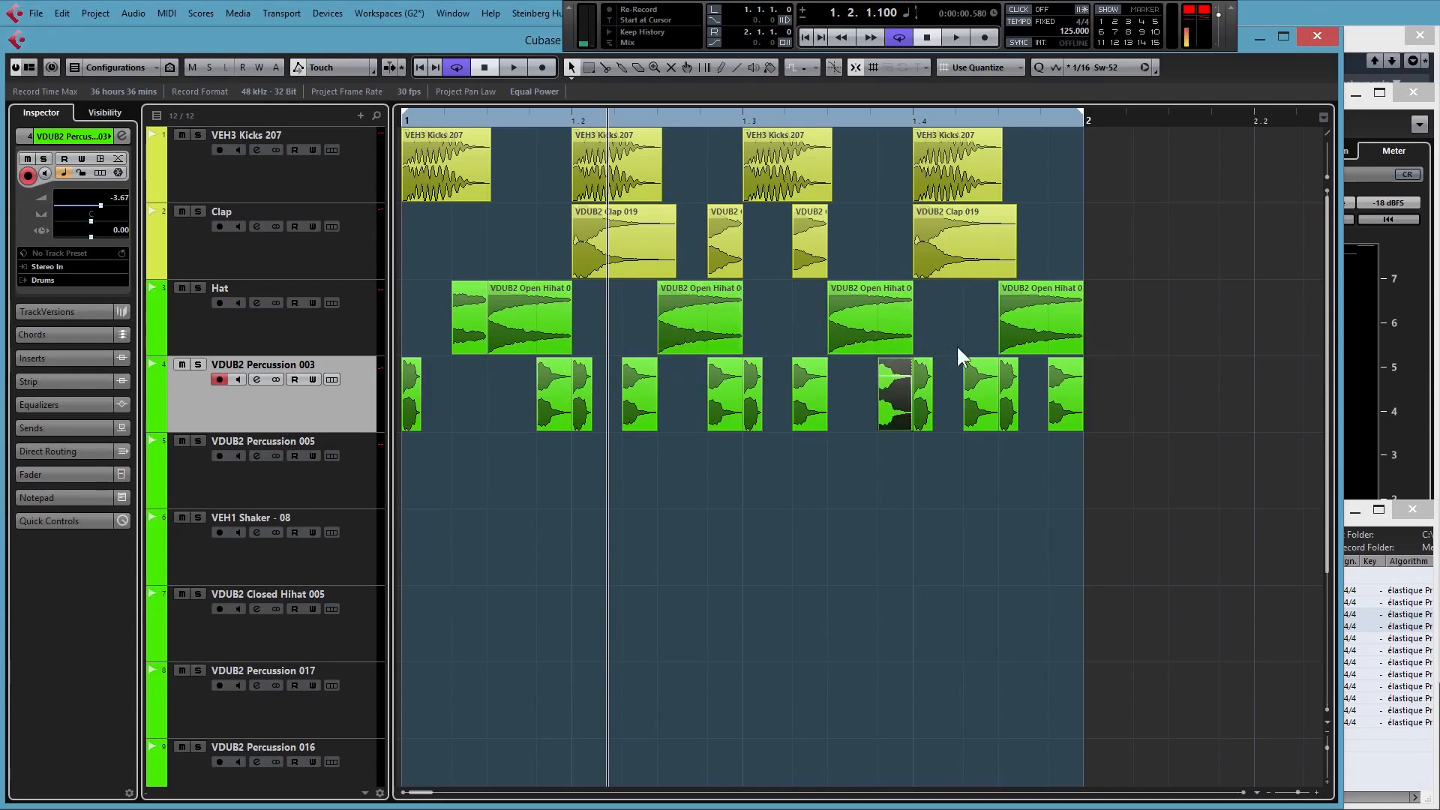
pyautogui.click(1010, 390)
pyautogui.press('Delete')
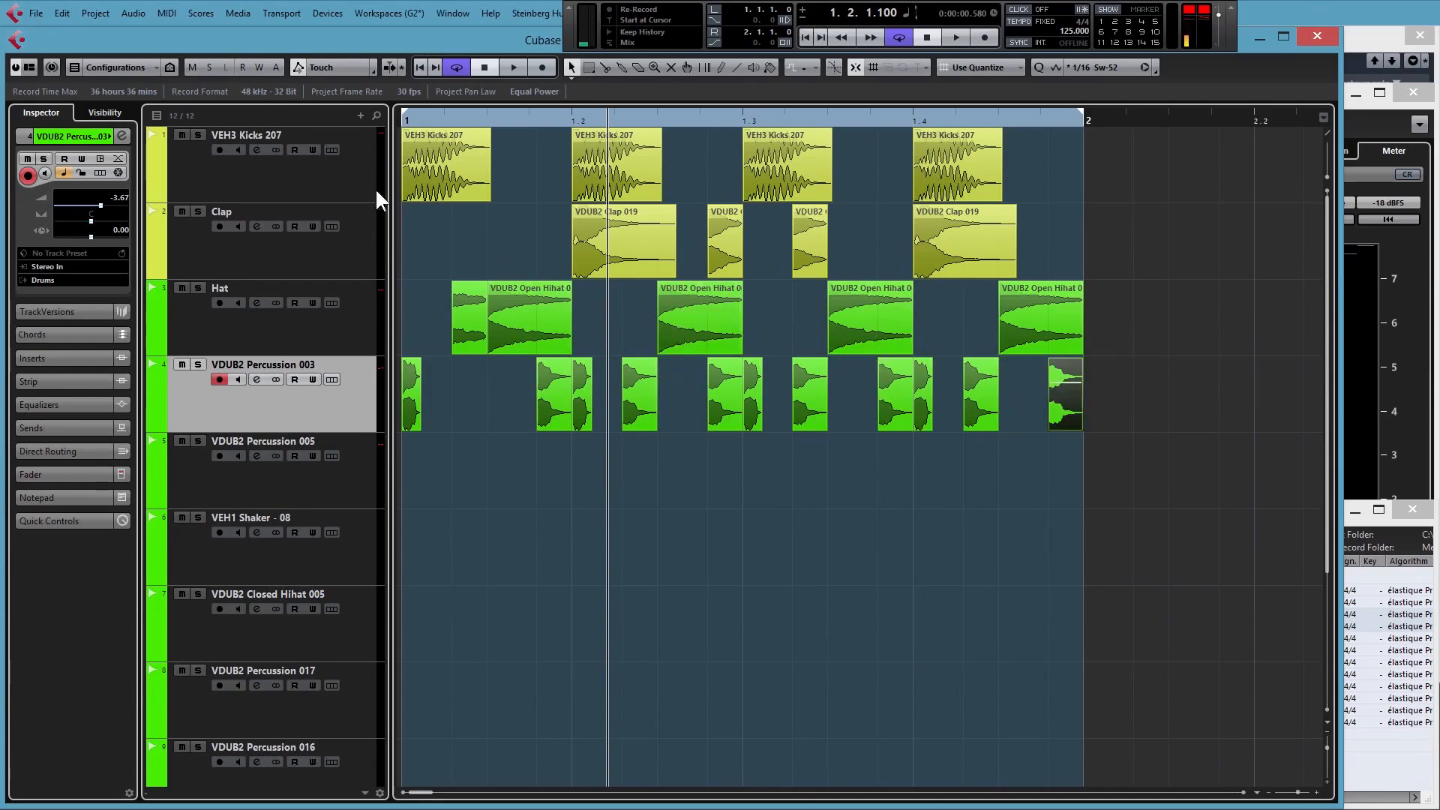
# Play the thinned-out groove from bar 1 and stop it
pyautogui.click(407, 124)
pyautogui.press('space')
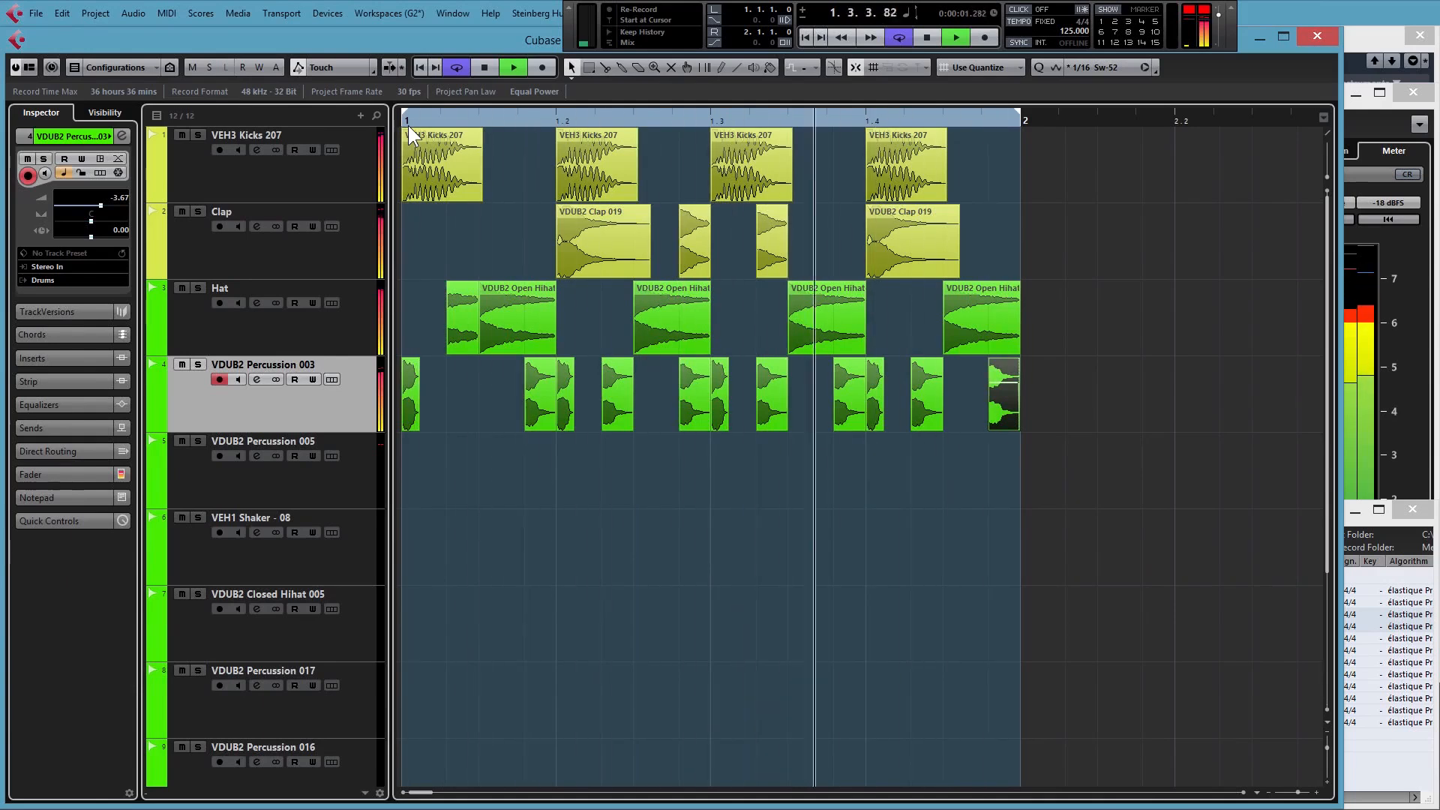
pyautogui.press('space')
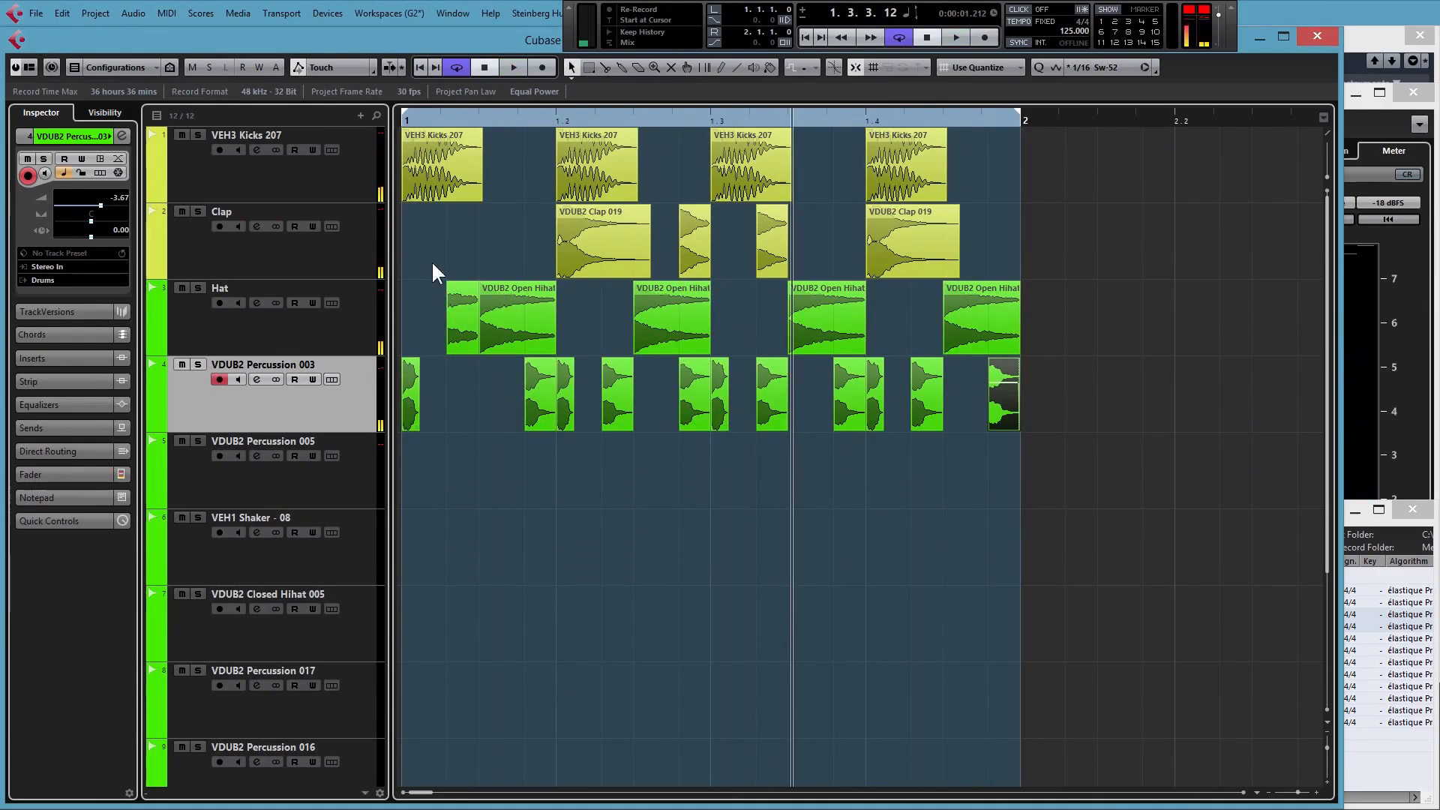
# Delete the two closed hi-hat events that coincide with the short clap ghost hits, and play the beat from bar 1
pyautogui.click(769, 399)
pyautogui.press('Delete')
pyautogui.click(694, 415)
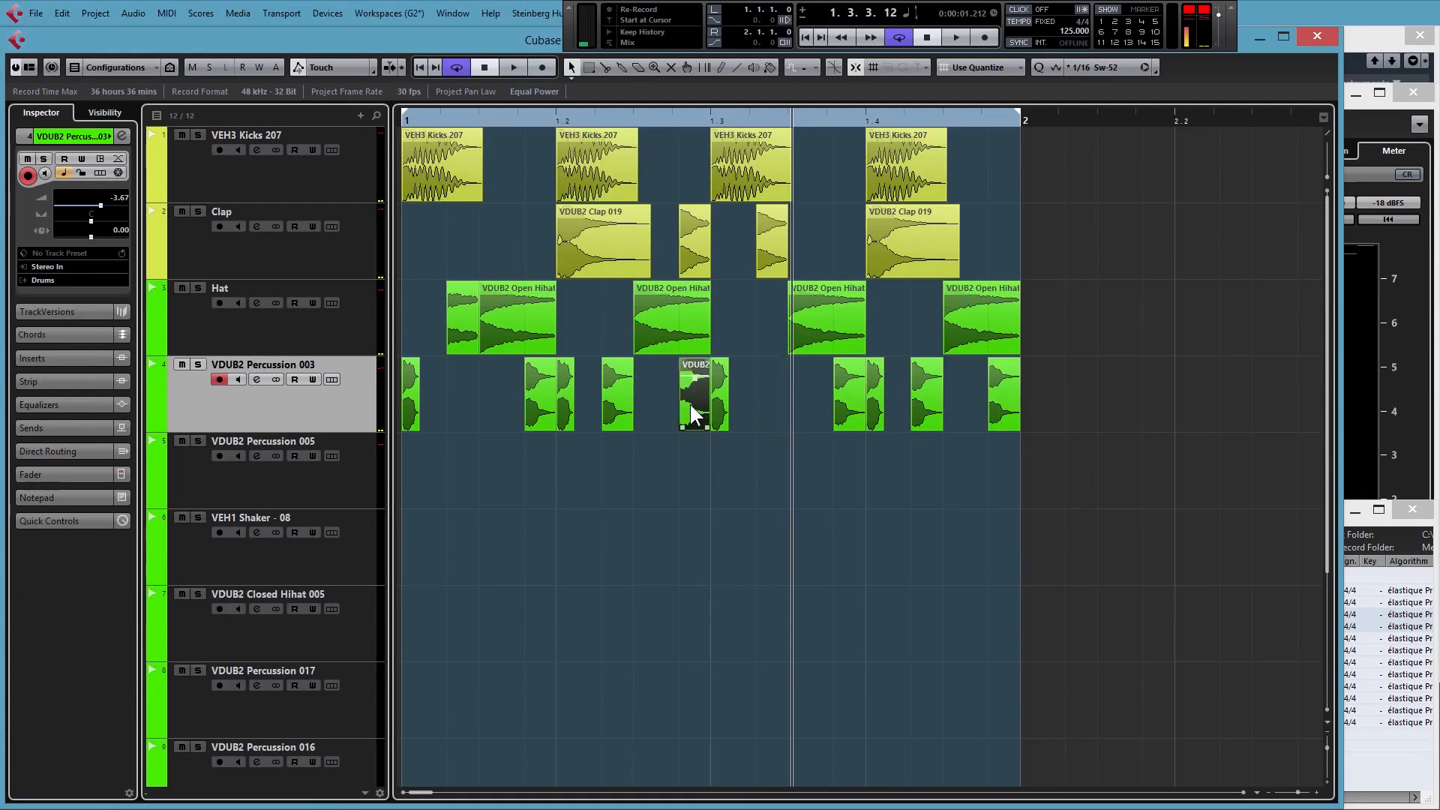
pyautogui.click(408, 123)
pyautogui.press('space')
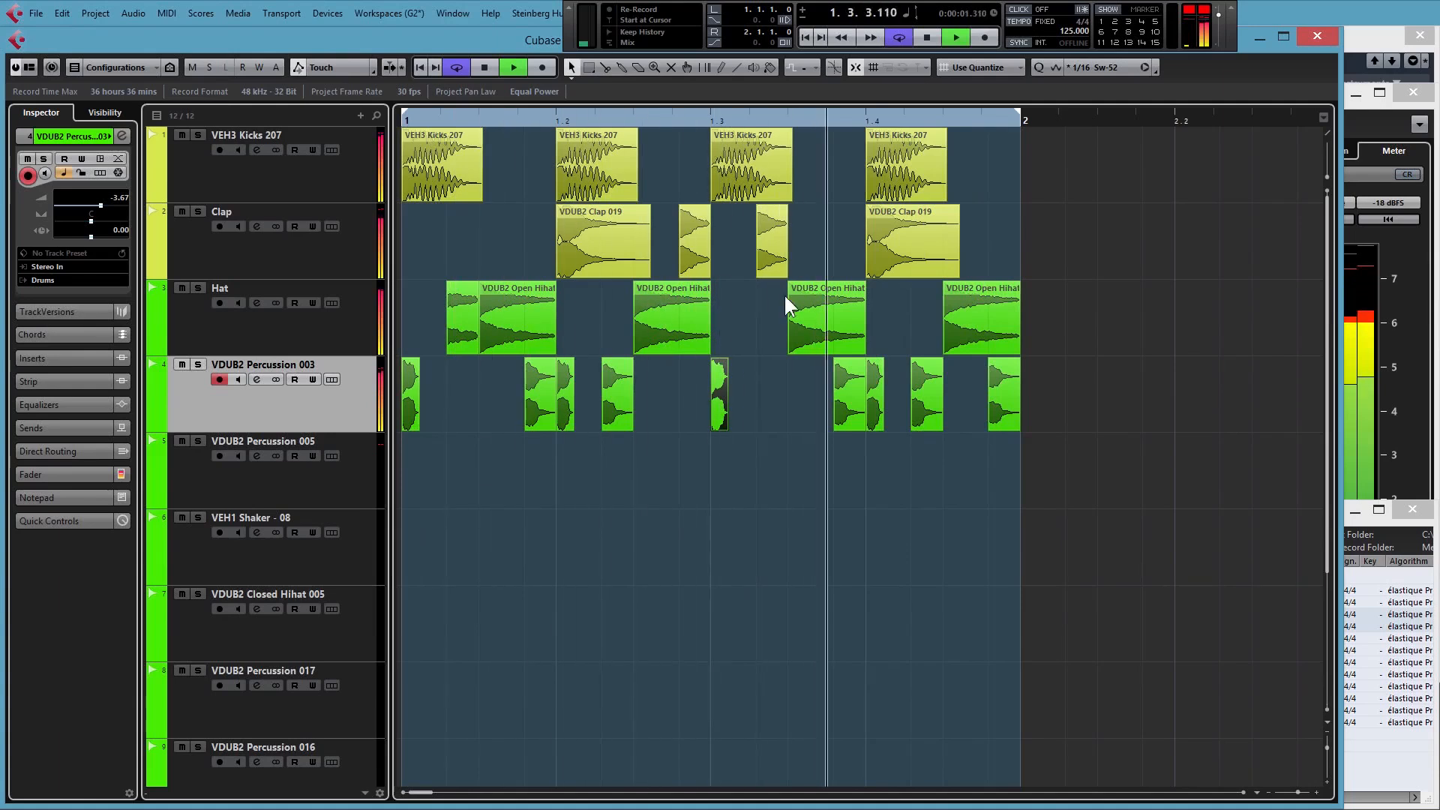
pyautogui.press('space')
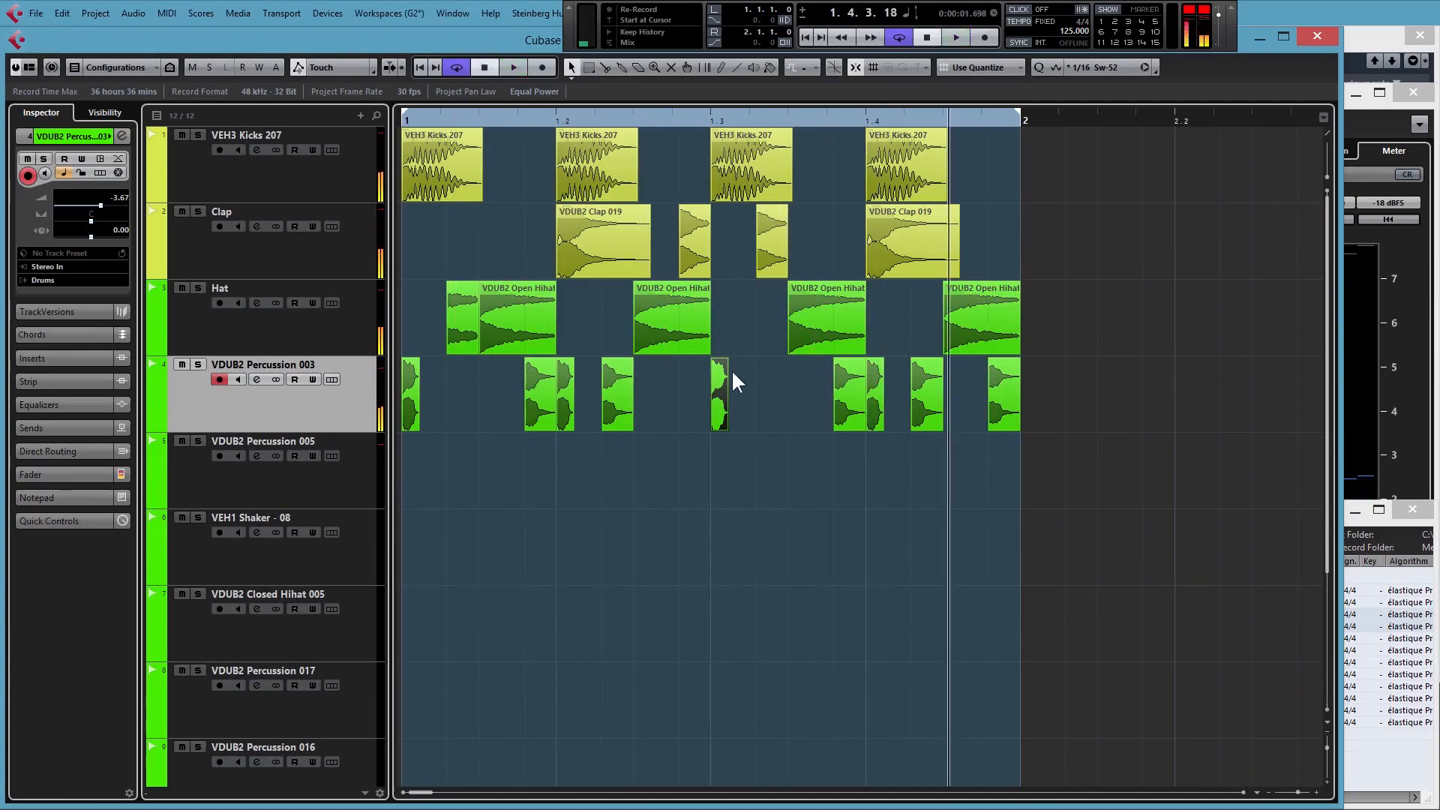
# Select the ghost and main hits on the Hat and Clap tracks one by one, and listen to the groove again from bar 1
pyautogui.click(460, 324)
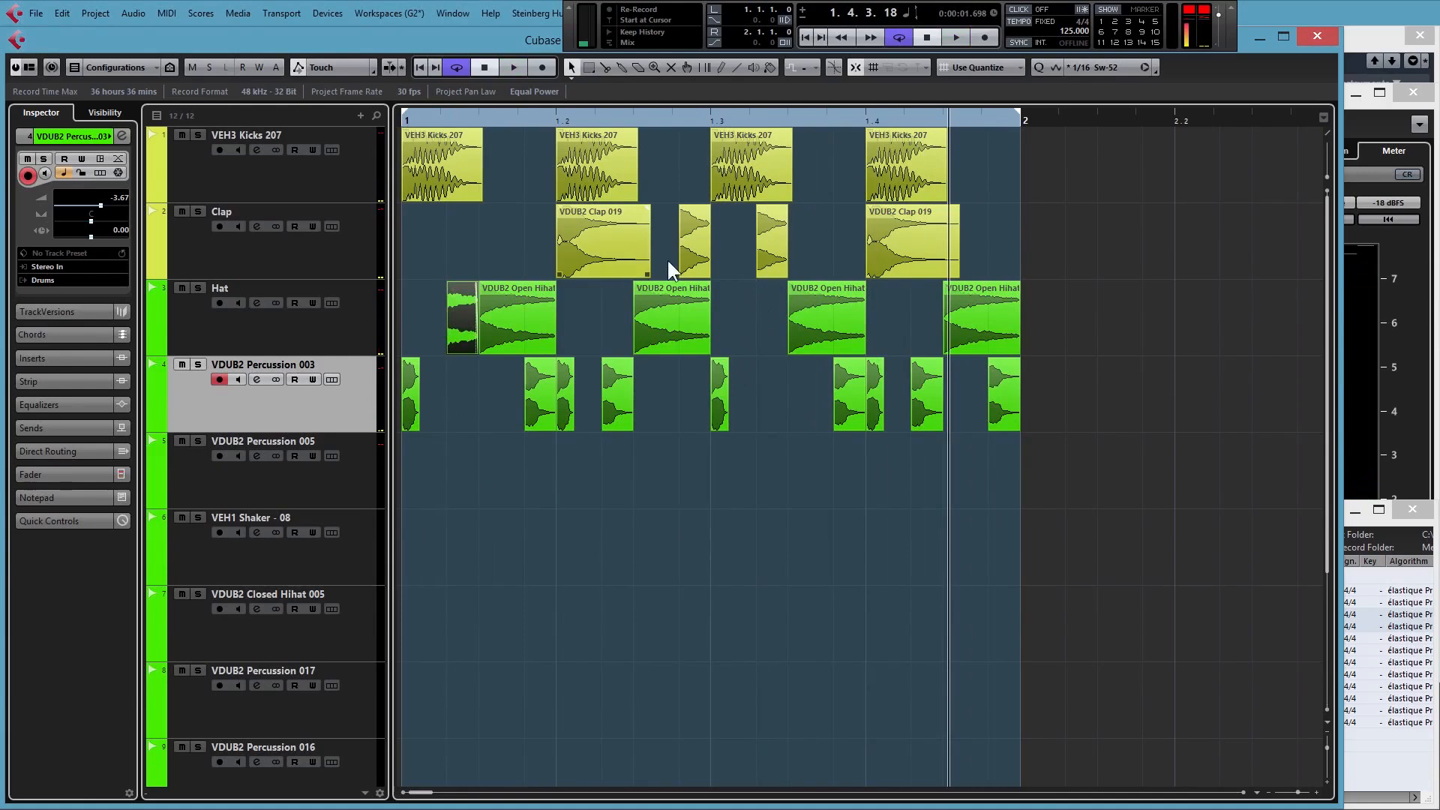
pyautogui.click(700, 252)
pyautogui.click(767, 254)
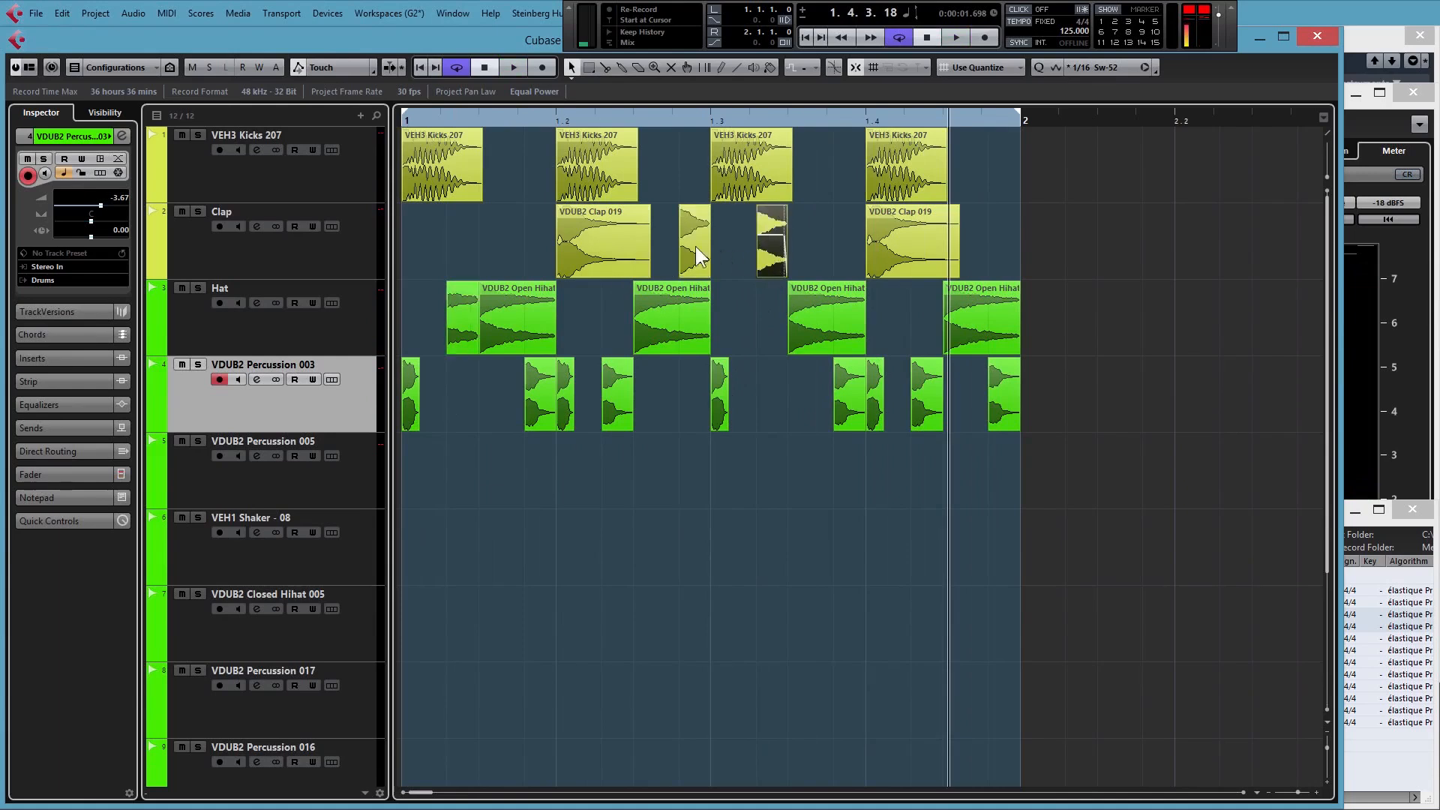
pyautogui.click(405, 120)
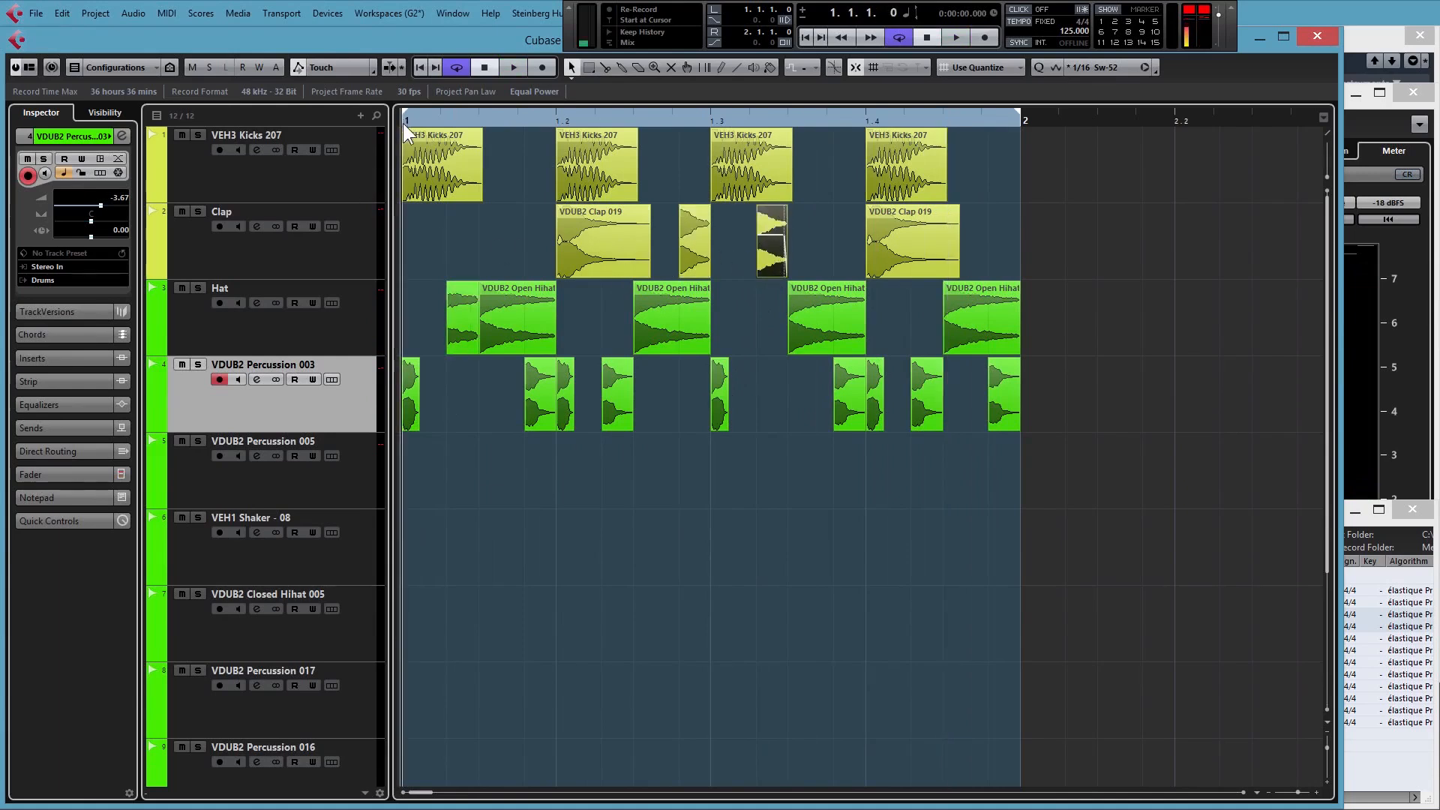
pyautogui.press('space')
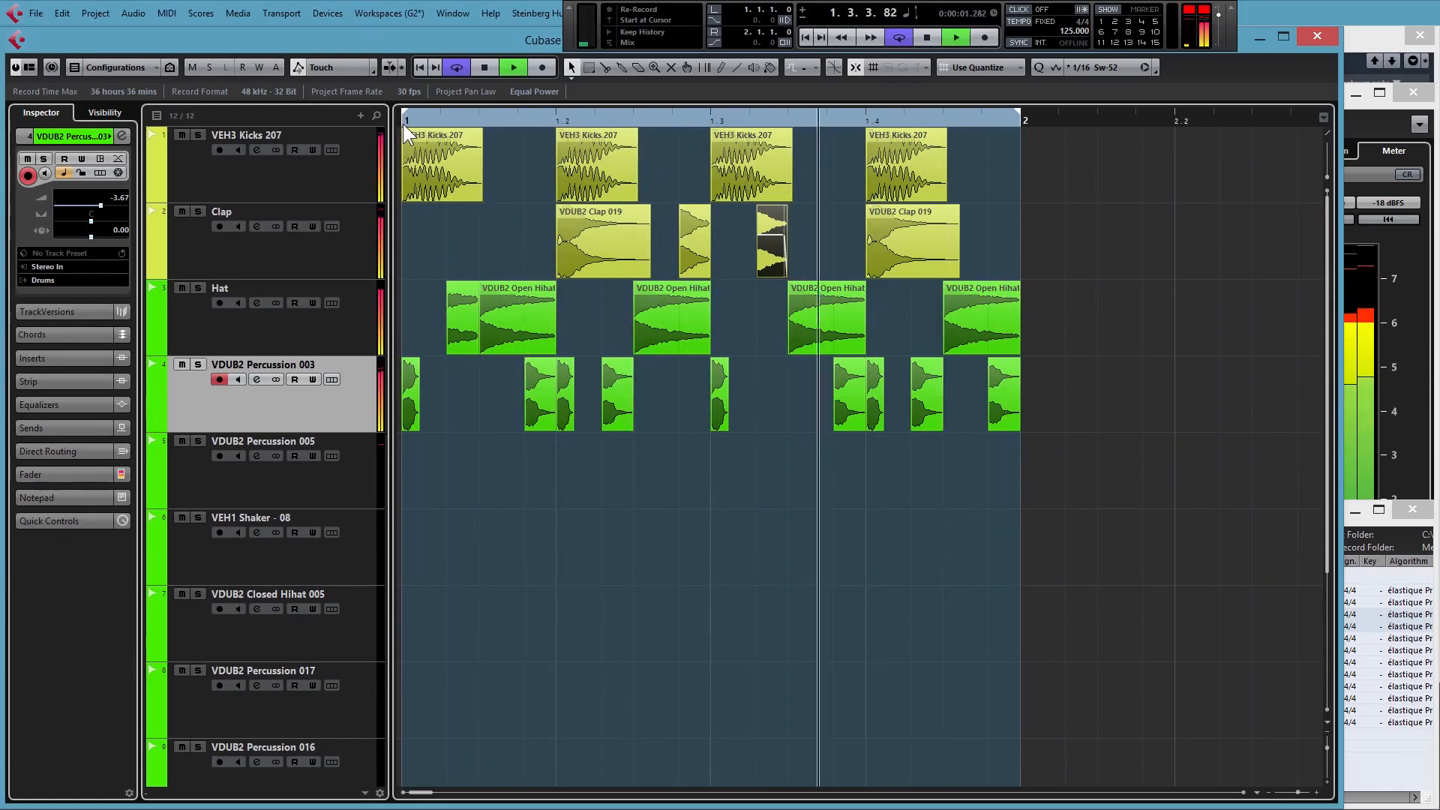
pyautogui.press('space')
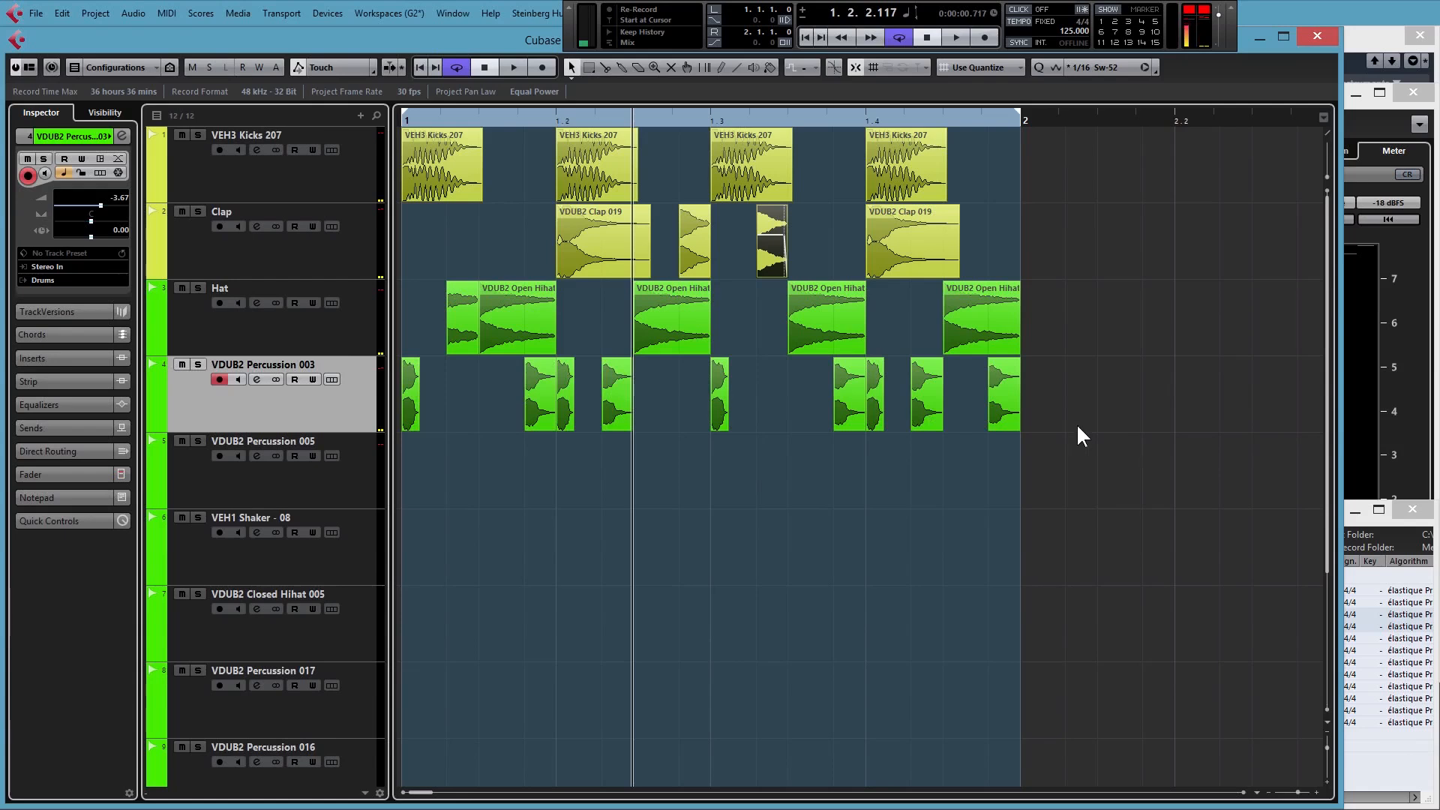
pyautogui.click(537, 324)
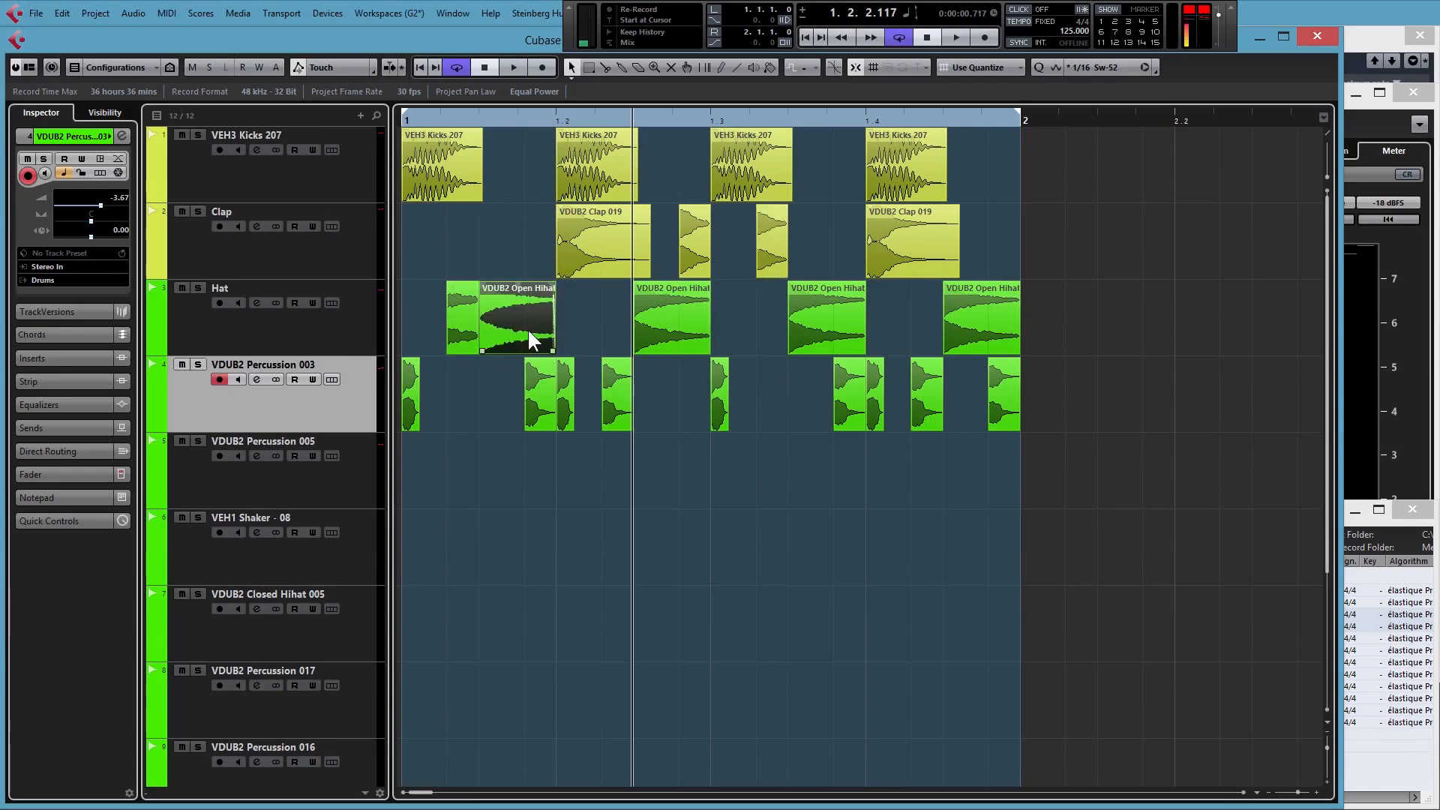
pyautogui.click(577, 231)
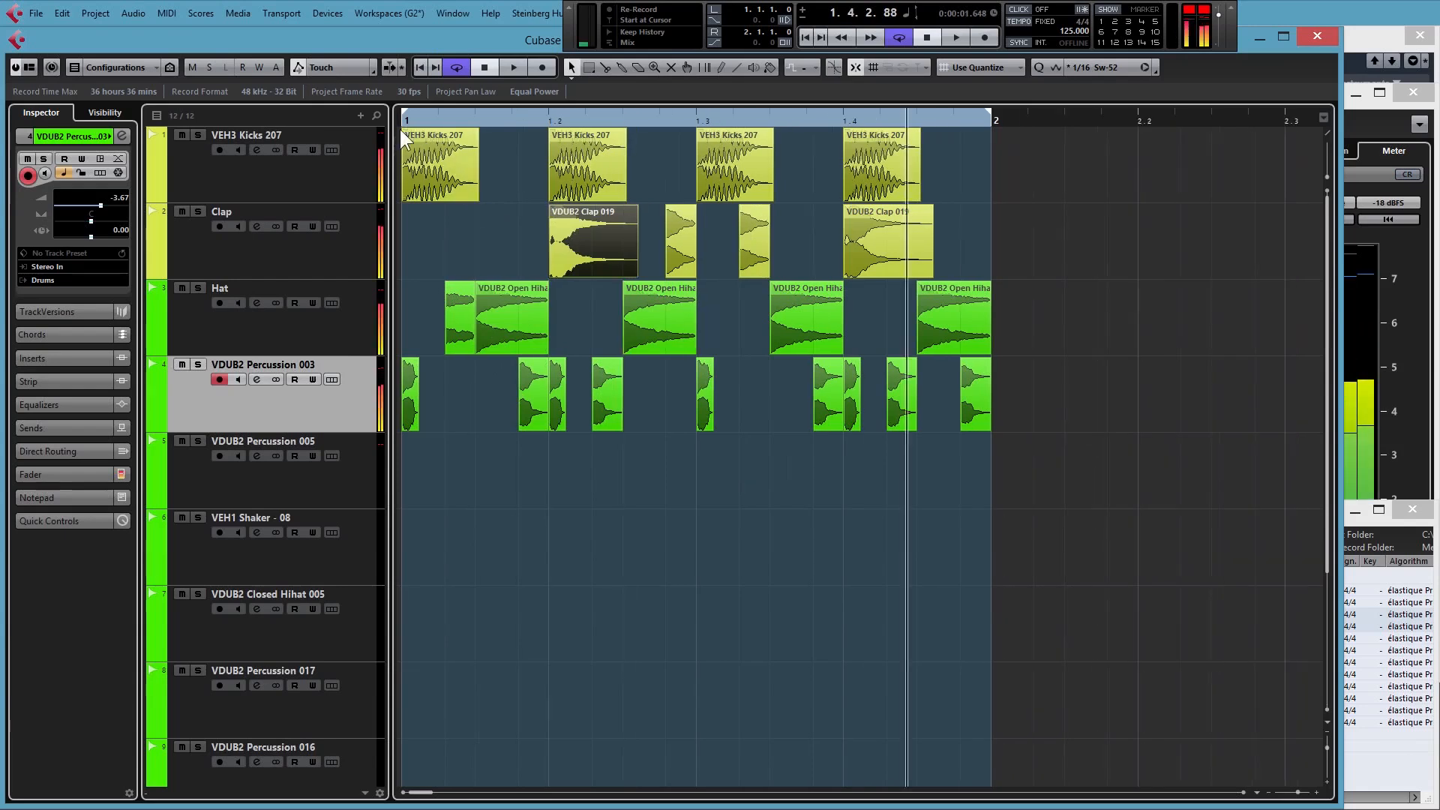
pyautogui.click(403, 120)
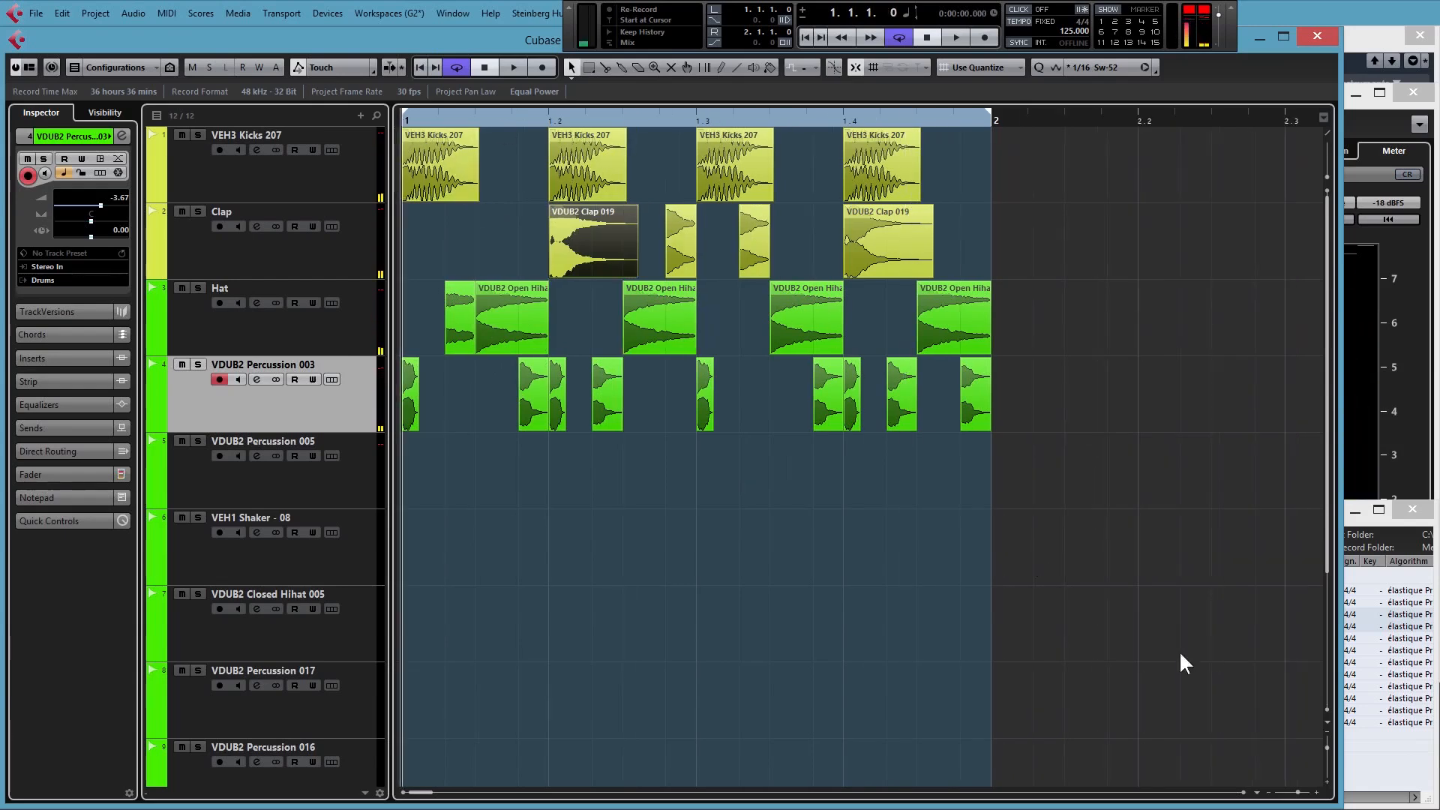
# Place the VDUB2 Ride 15 sample from the Pool at bar 1 on the VDUB2 Percussion 005 track and trim it to one beat
pyautogui.click(1369, 525)
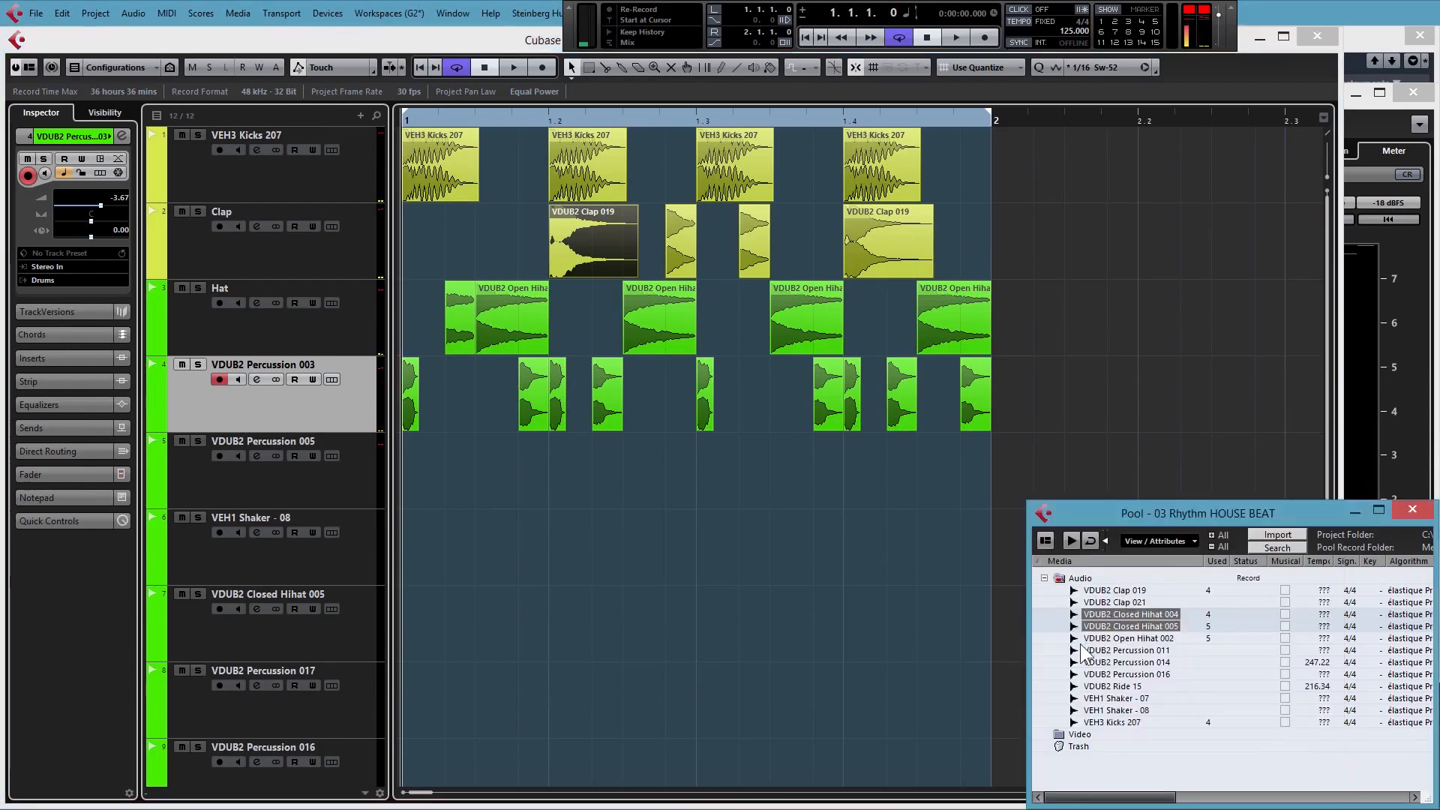
pyautogui.moveTo(1123, 686); pyautogui.dragTo(410, 479)
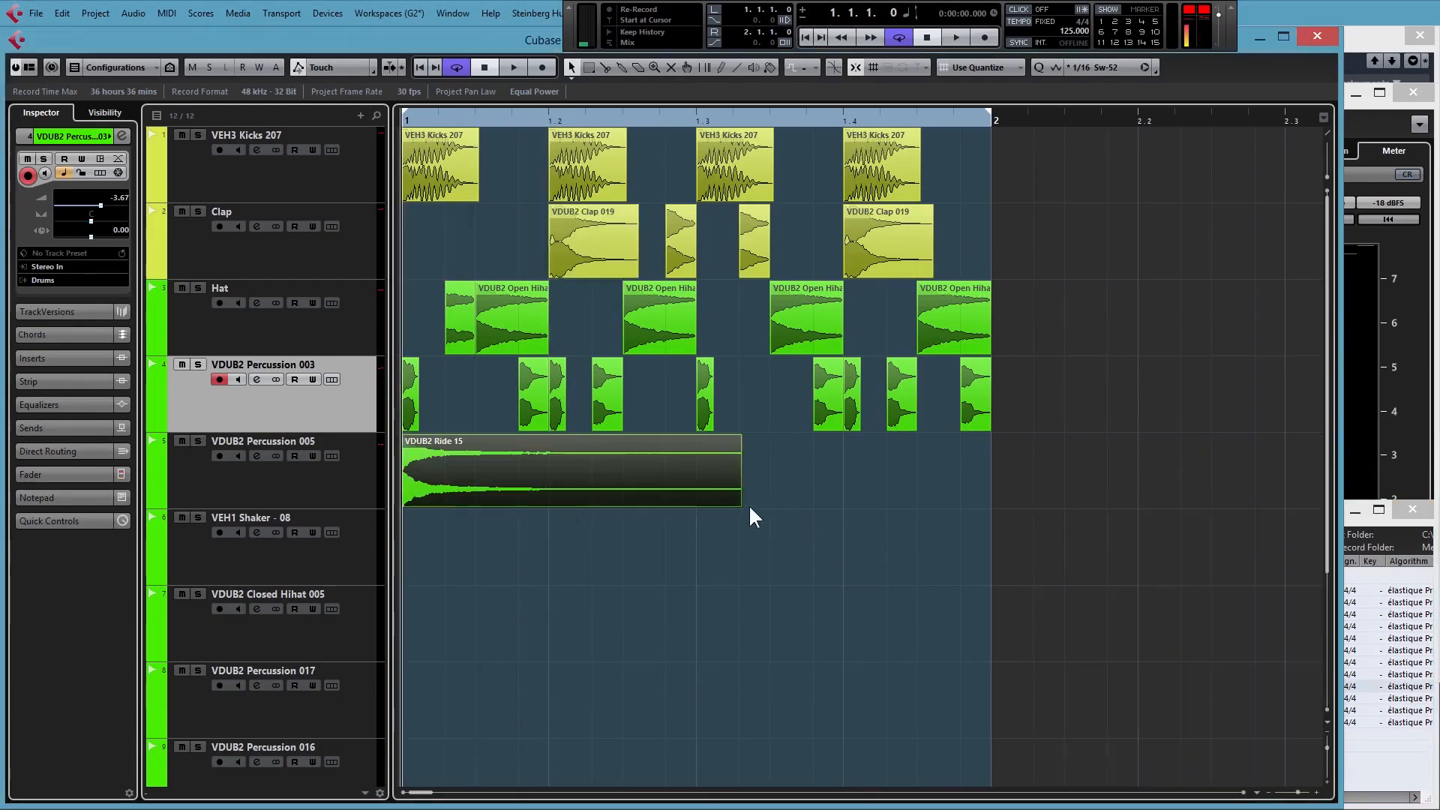
pyautogui.moveTo(740, 504); pyautogui.dragTo(547, 504)
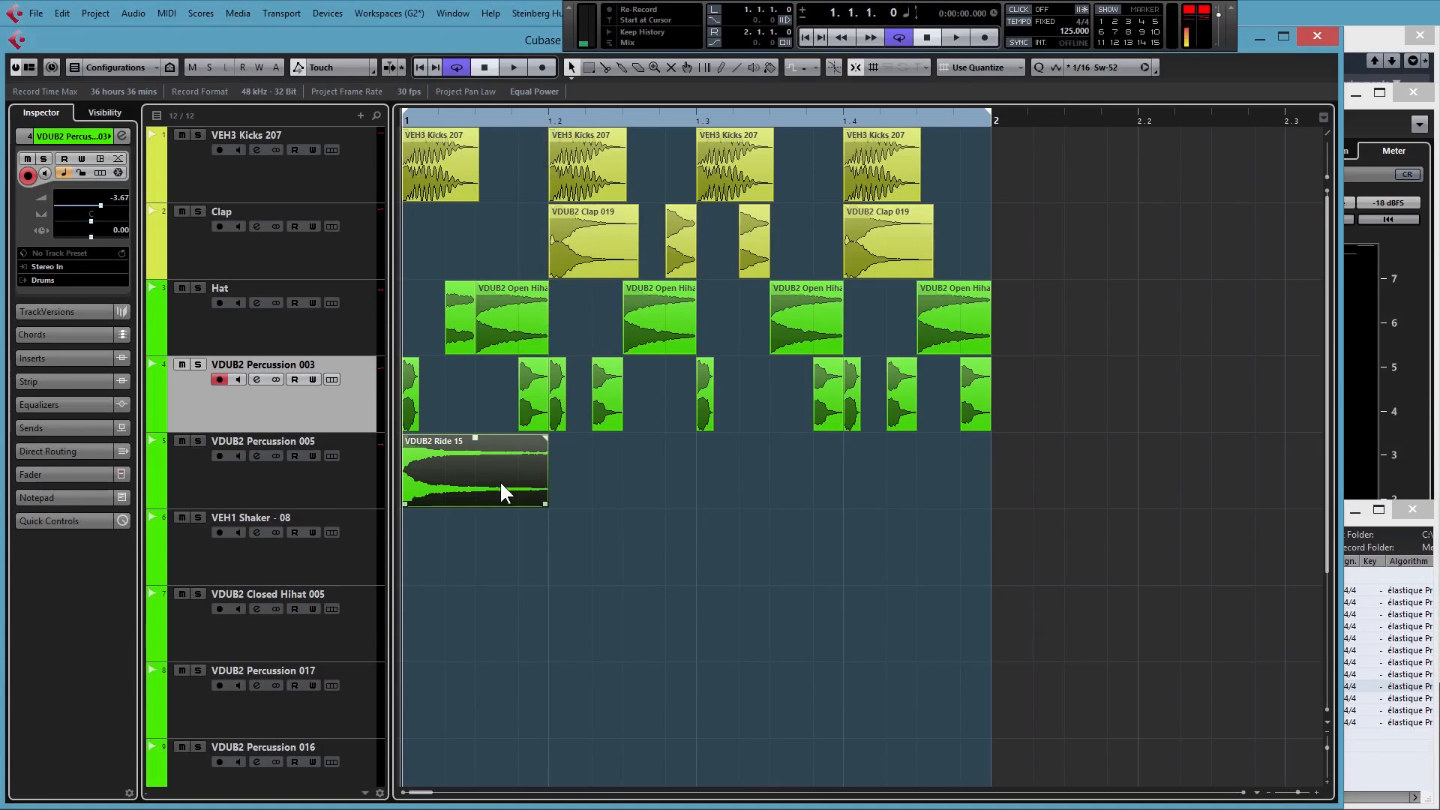
# Duplicate the one-beat ride event three times to fill the bar, and play the beat
pyautogui.hotkey('ctrl', 'd')
pyautogui.hotkey('ctrl', 'd')
pyautogui.hotkey('ctrl', 'd')
pyautogui.scroll(1, 501, 483)
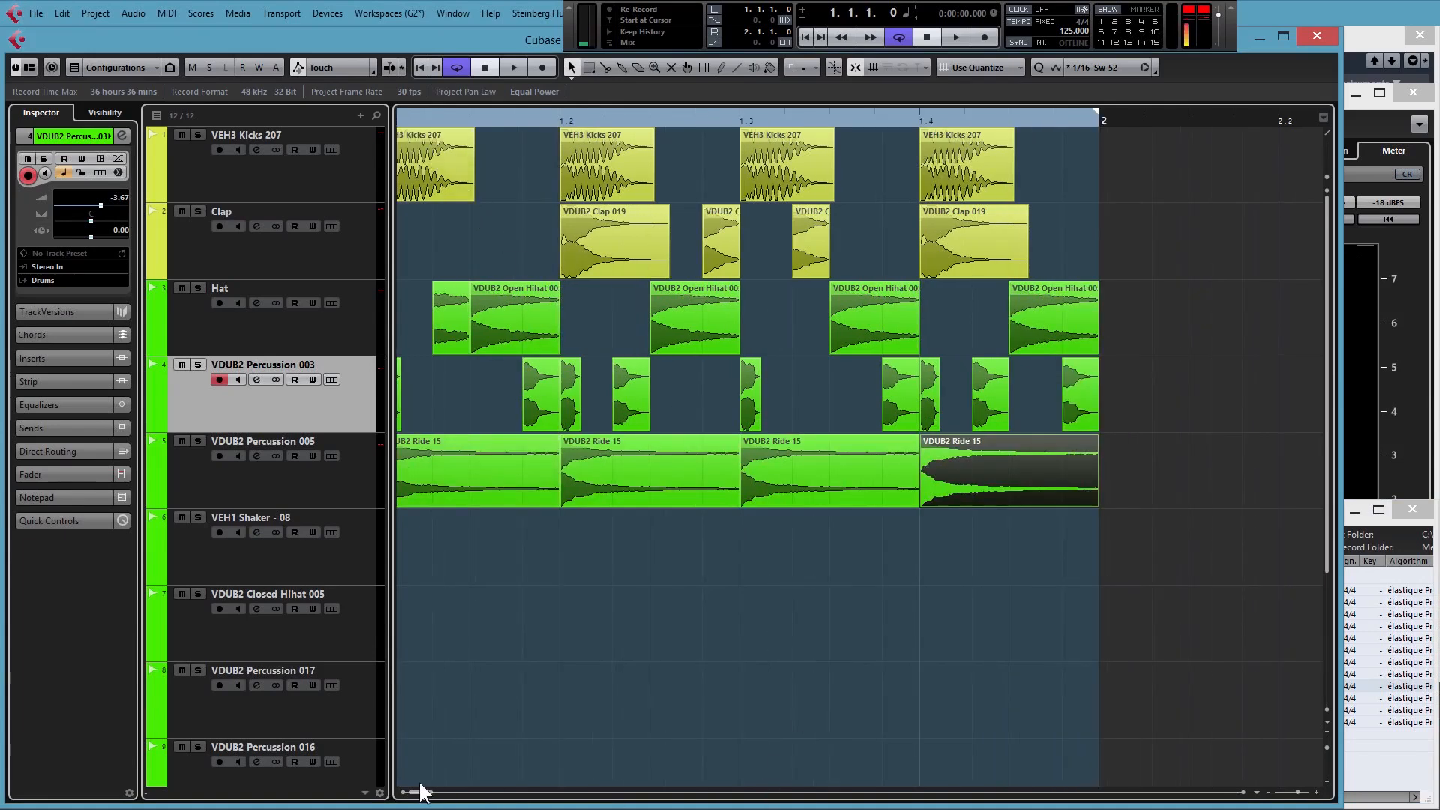
pyautogui.moveTo(418, 792); pyautogui.dragTo(404, 792)
pyautogui.press('space')
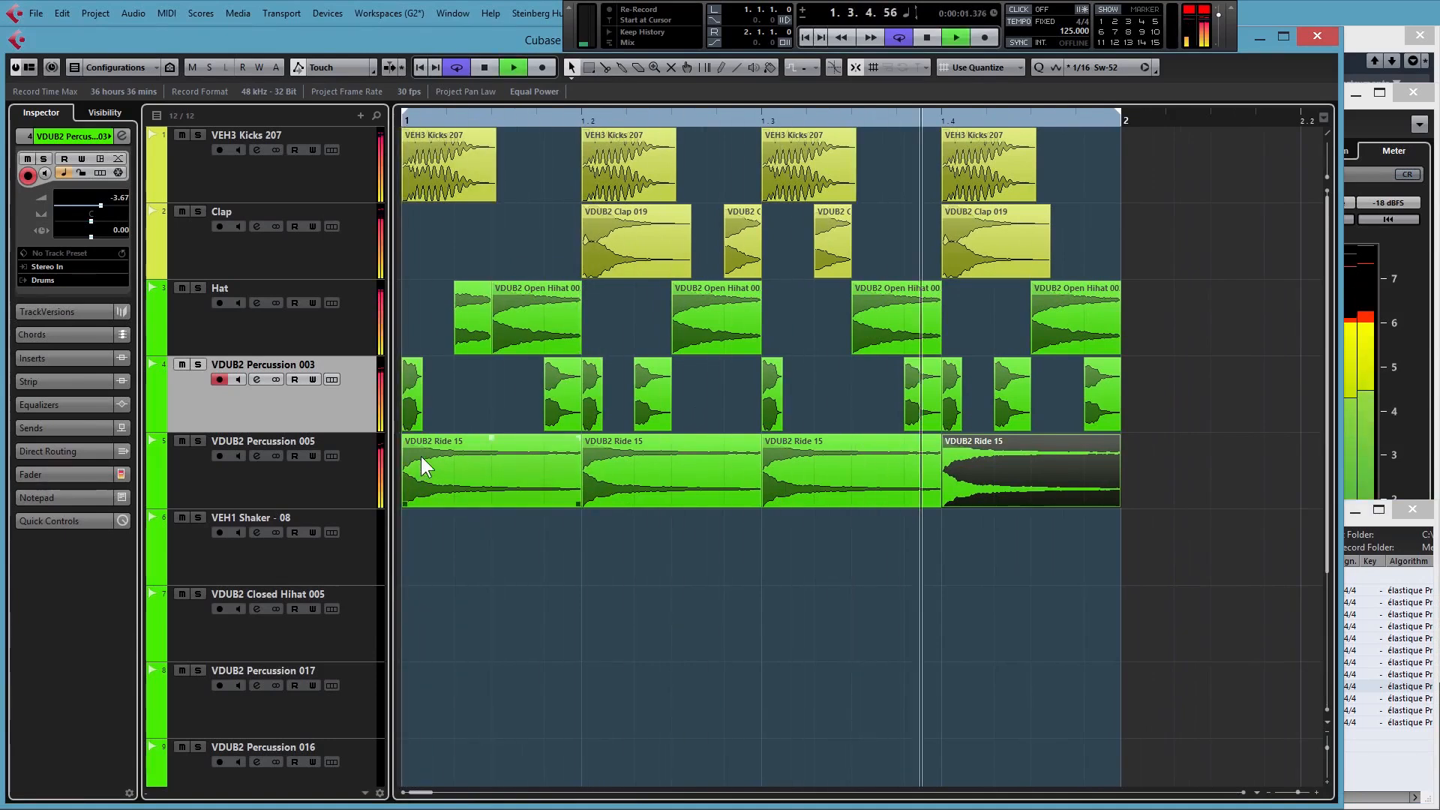
# Rename the VDUB2 Percussion 005 track as ride
pyautogui.doubleClick(304, 438)
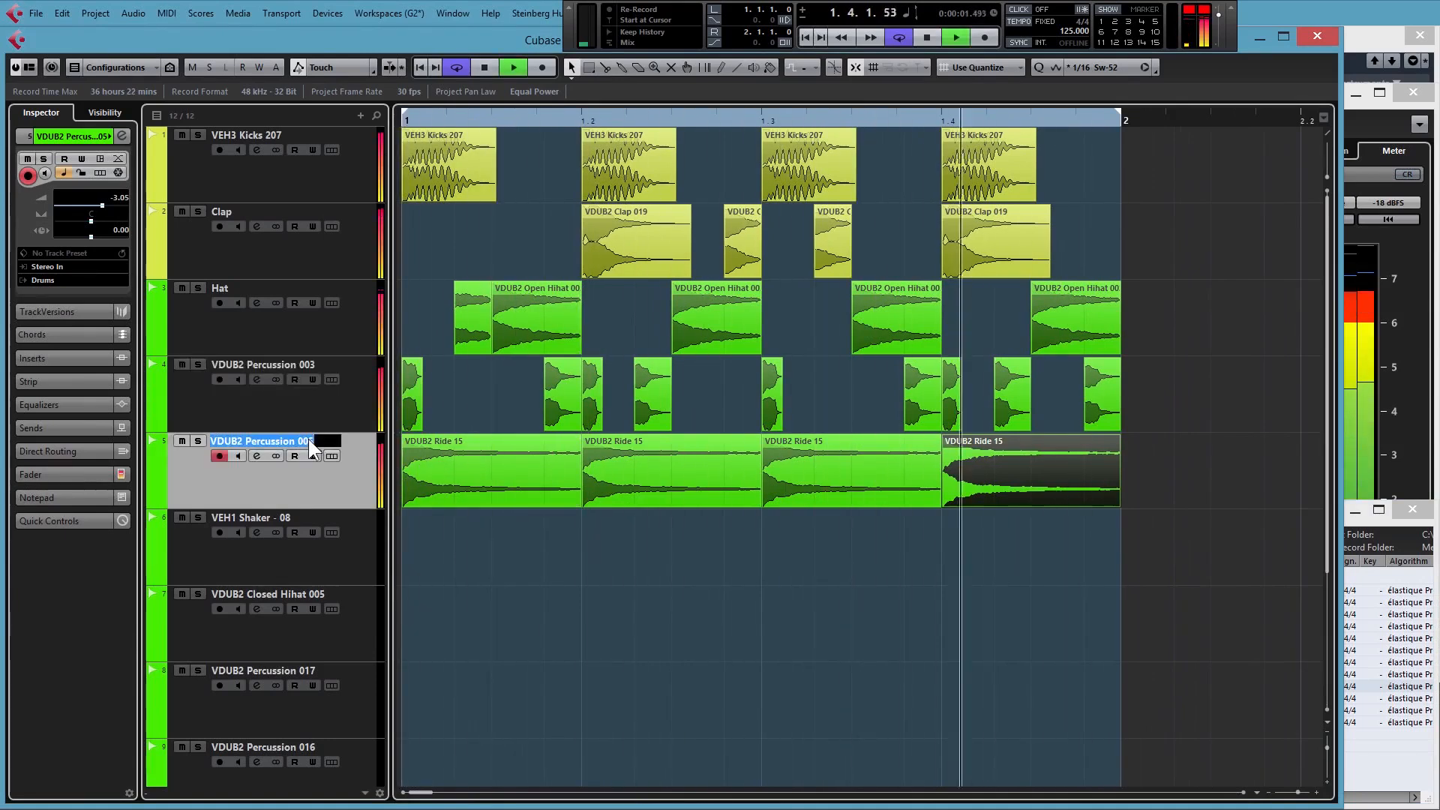
pyautogui.write('ride')
pyautogui.press('Return')
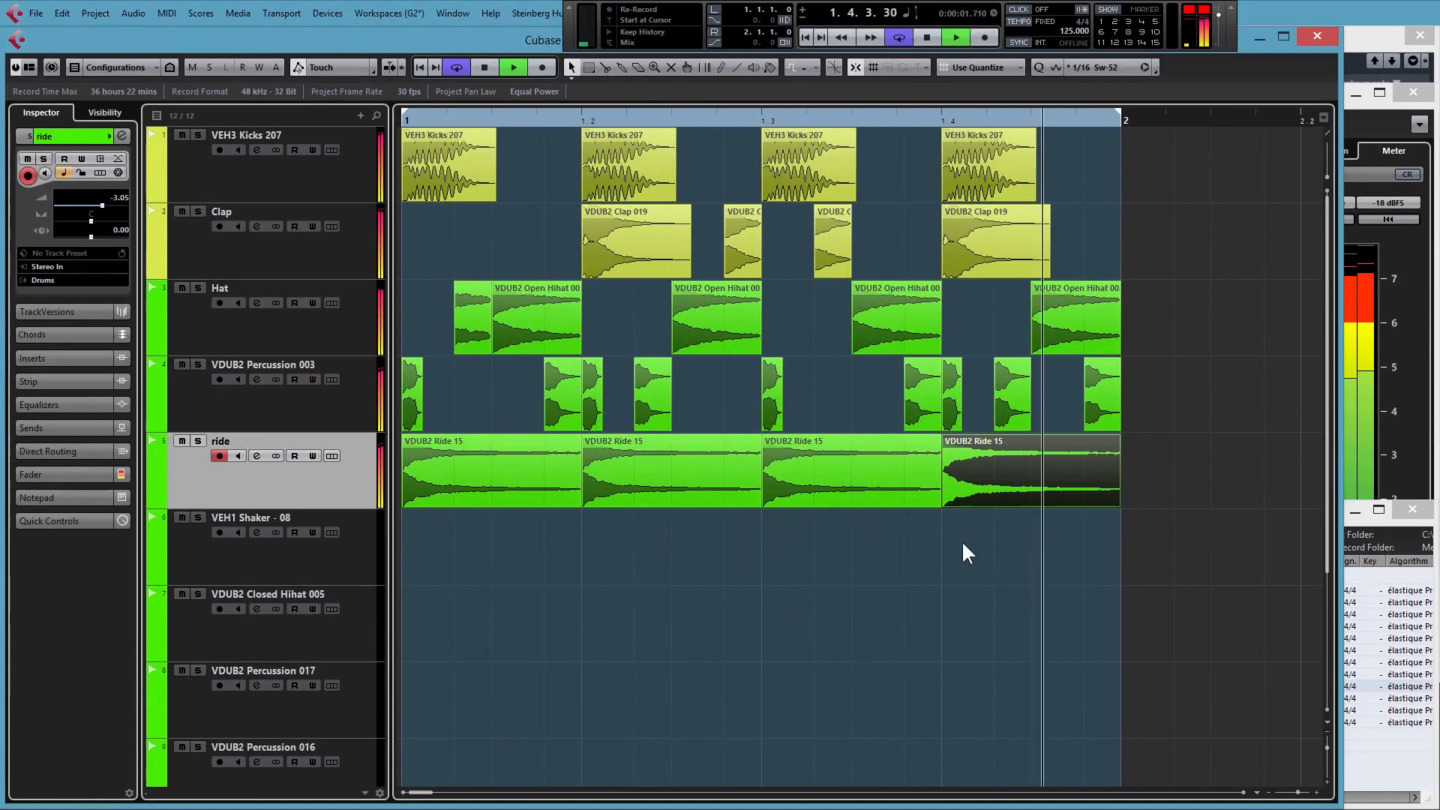
# Lower the event volume of the second and third ride hits by different amounts, and play the beat from bar 1
pyautogui.click(675, 454)
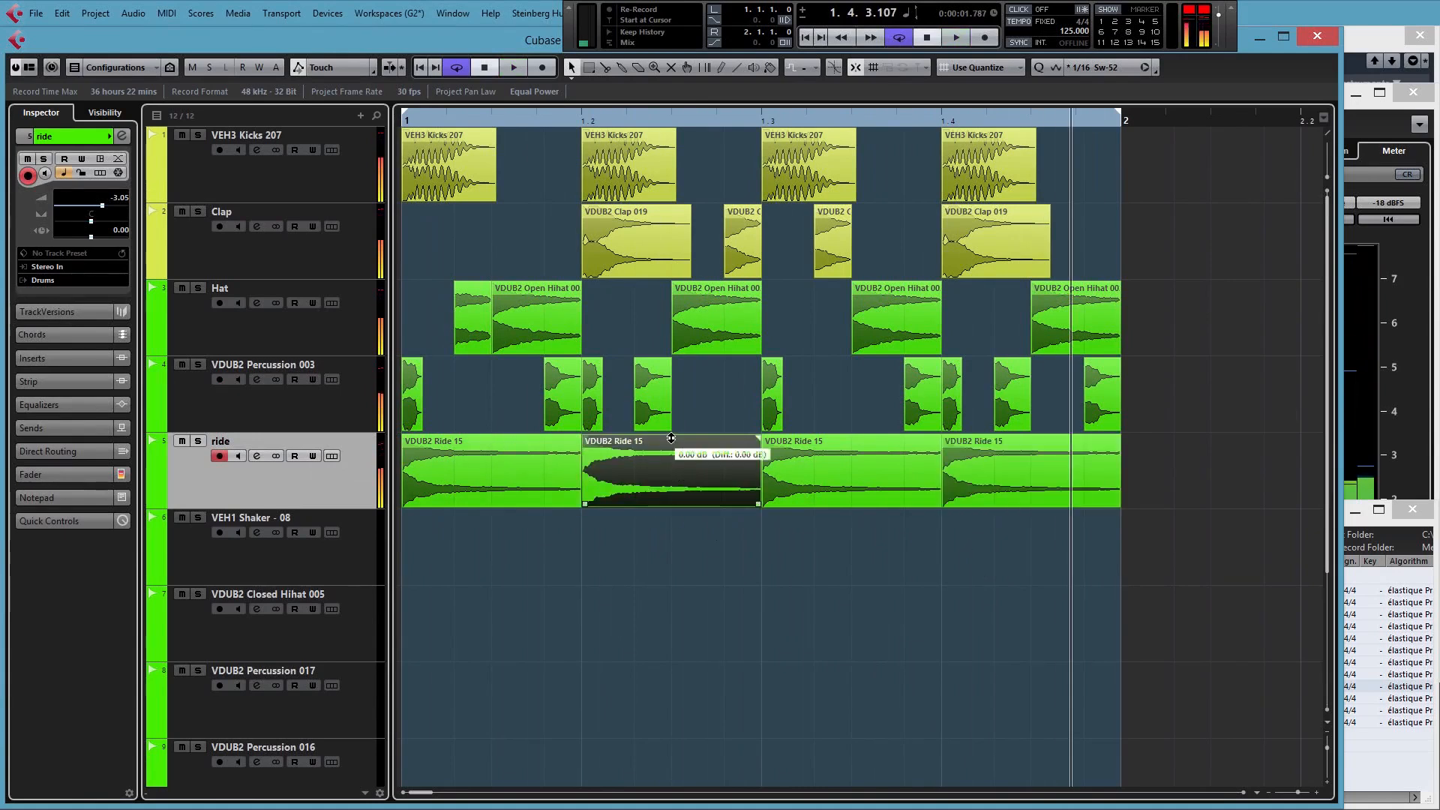
pyautogui.click(825, 488)
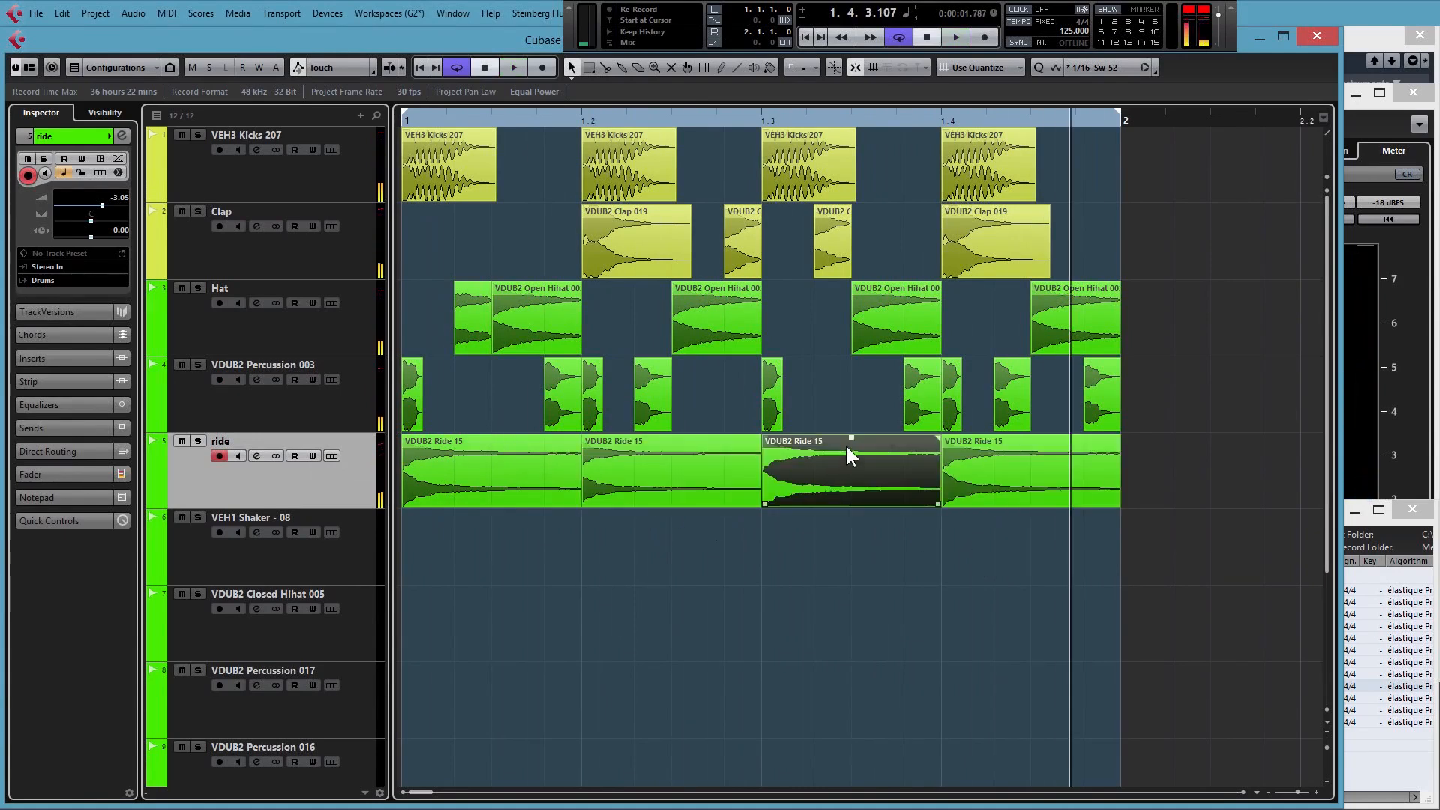
pyautogui.moveTo(851, 438); pyautogui.dragTo(851, 444)
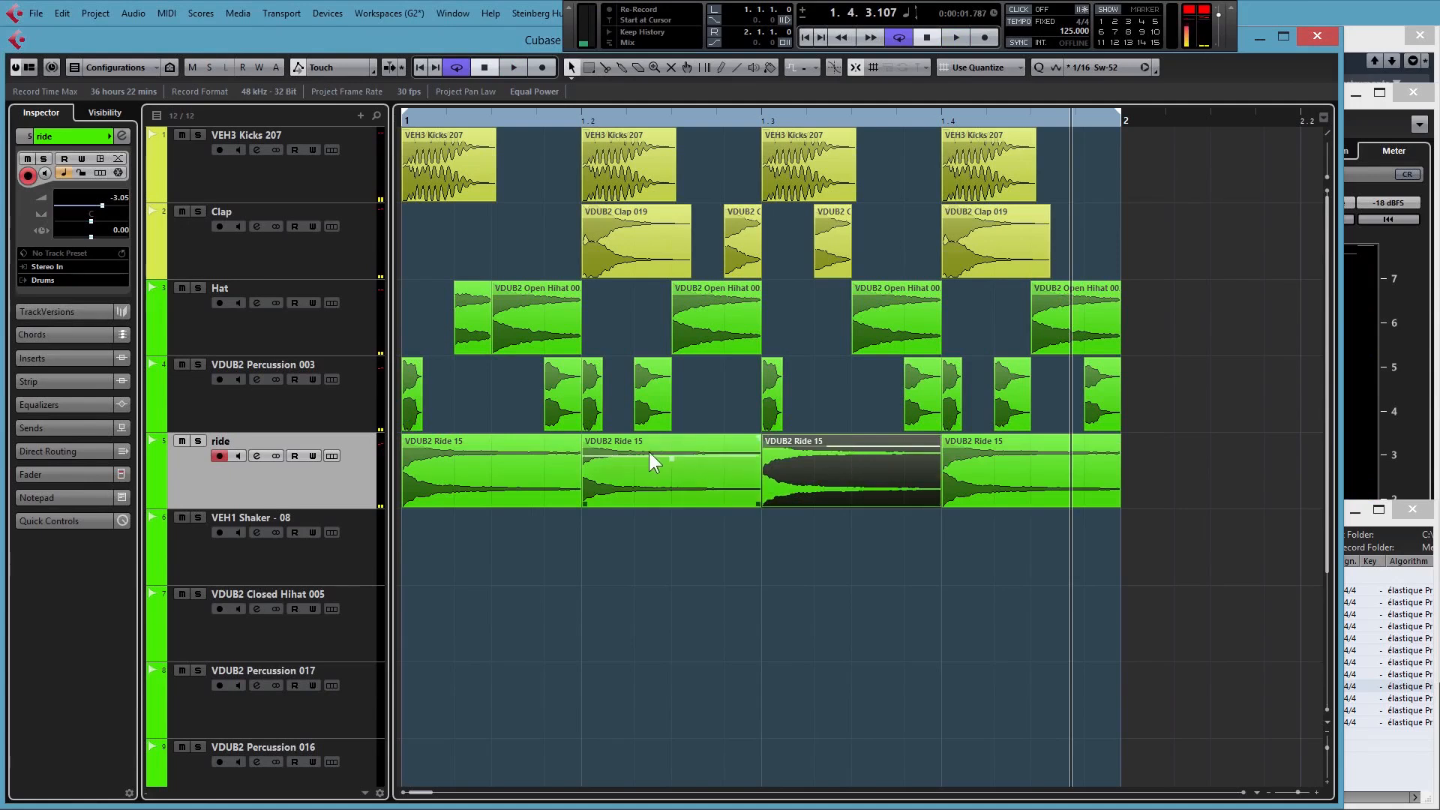
pyautogui.click(398, 118)
pyautogui.press('space')
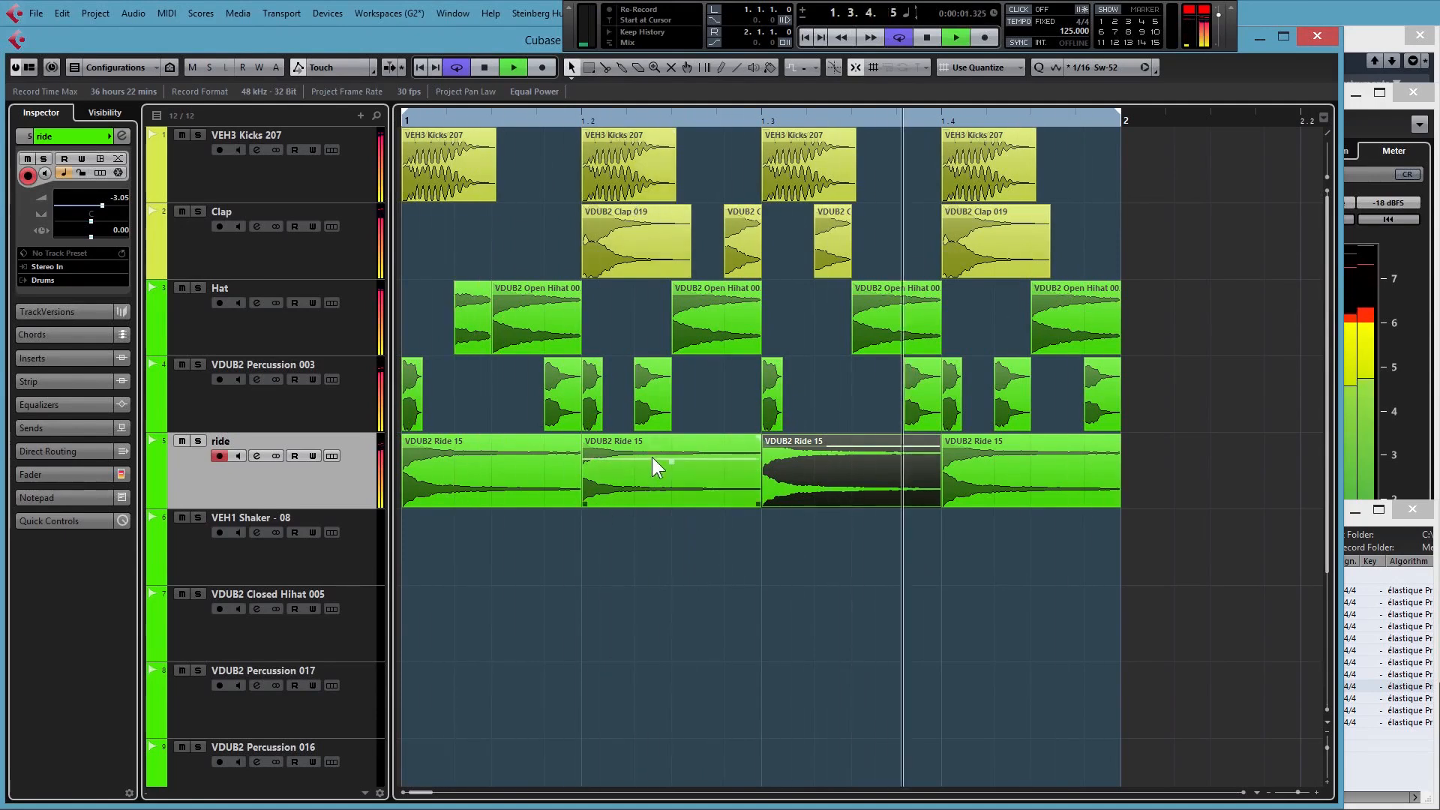
# Mute the closed hi-hat and ride tracks, and build a swung VEH1 Shaker - 08 pattern across beats 1 and 2 on its track
pyautogui.click(182, 365)
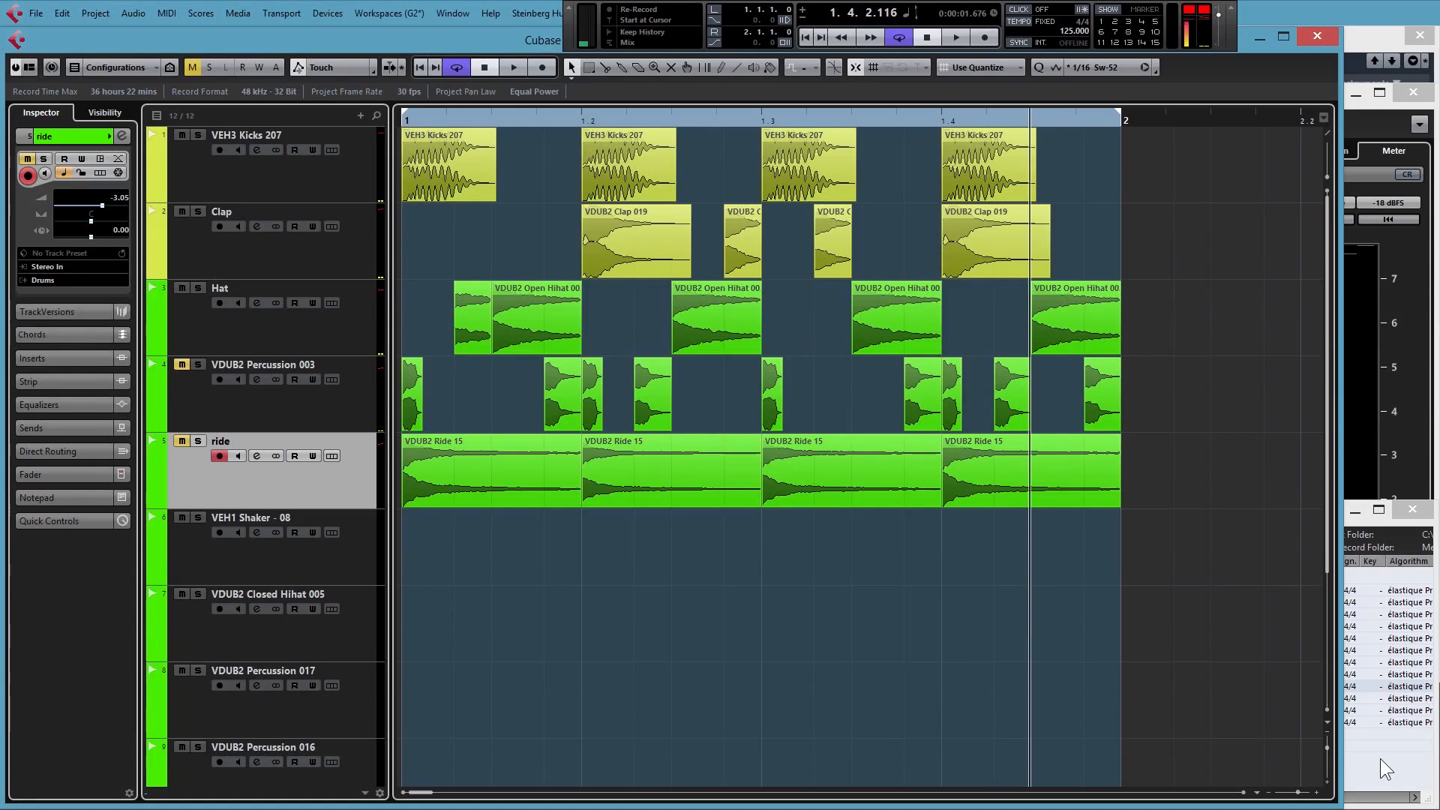
pyautogui.moveTo(1380, 759); pyautogui.dragTo(514, 540)
pyautogui.moveTo(647, 558); pyautogui.dragTo(596, 543)
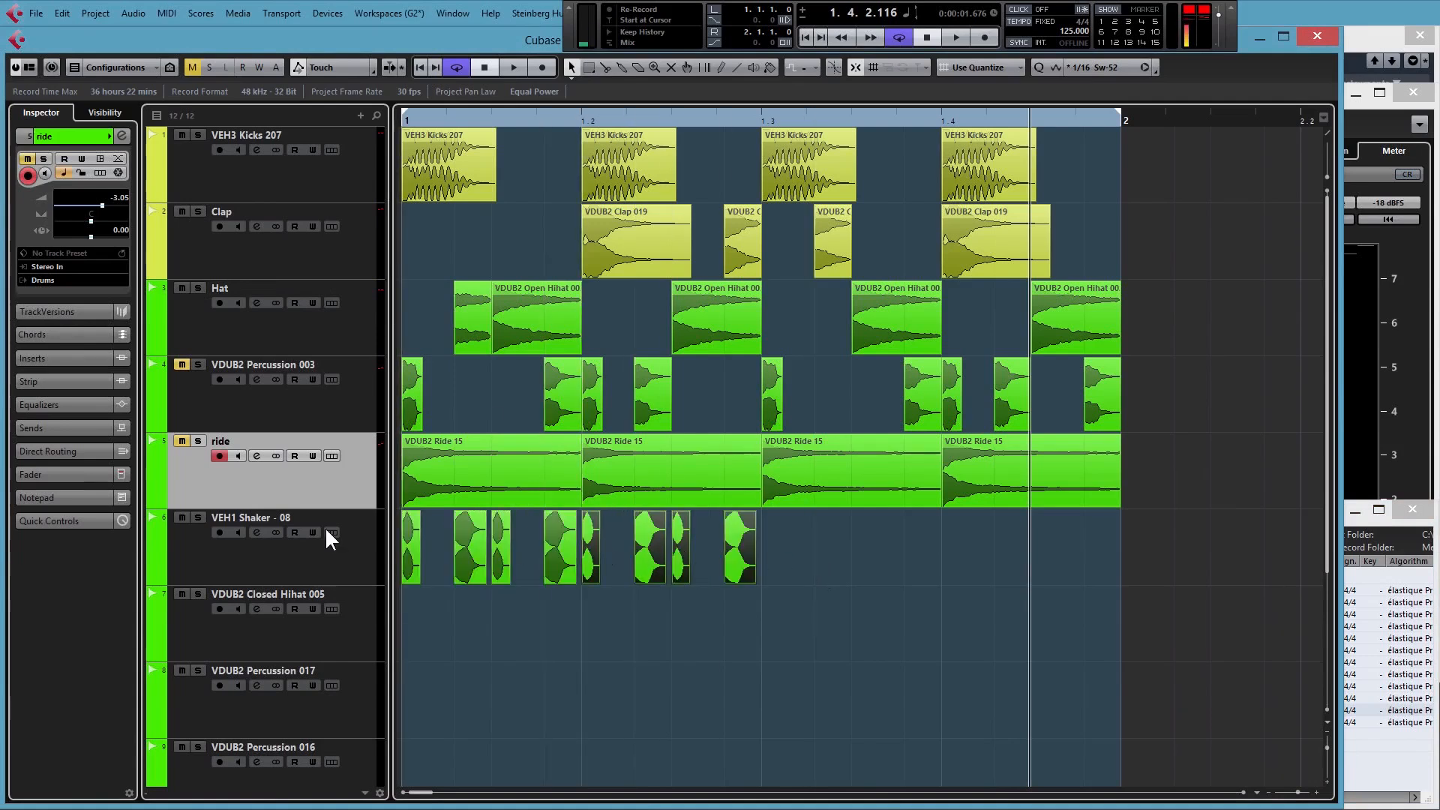
# Solo the VEH1 Shaker - 08 track and listen to the half-bar shaker pattern from bar 1
pyautogui.click(353, 564)
pyautogui.click(405, 120)
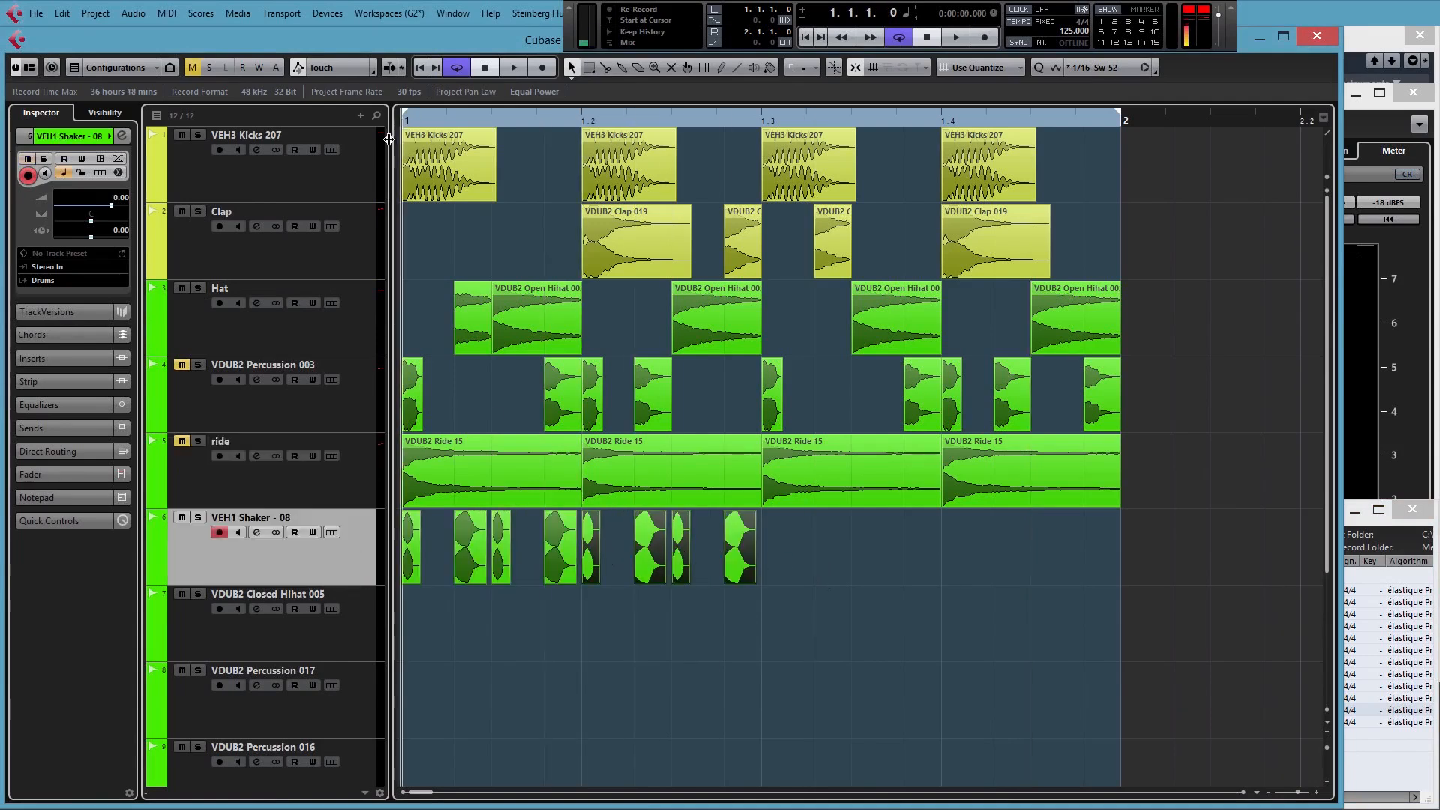
pyautogui.click(198, 518)
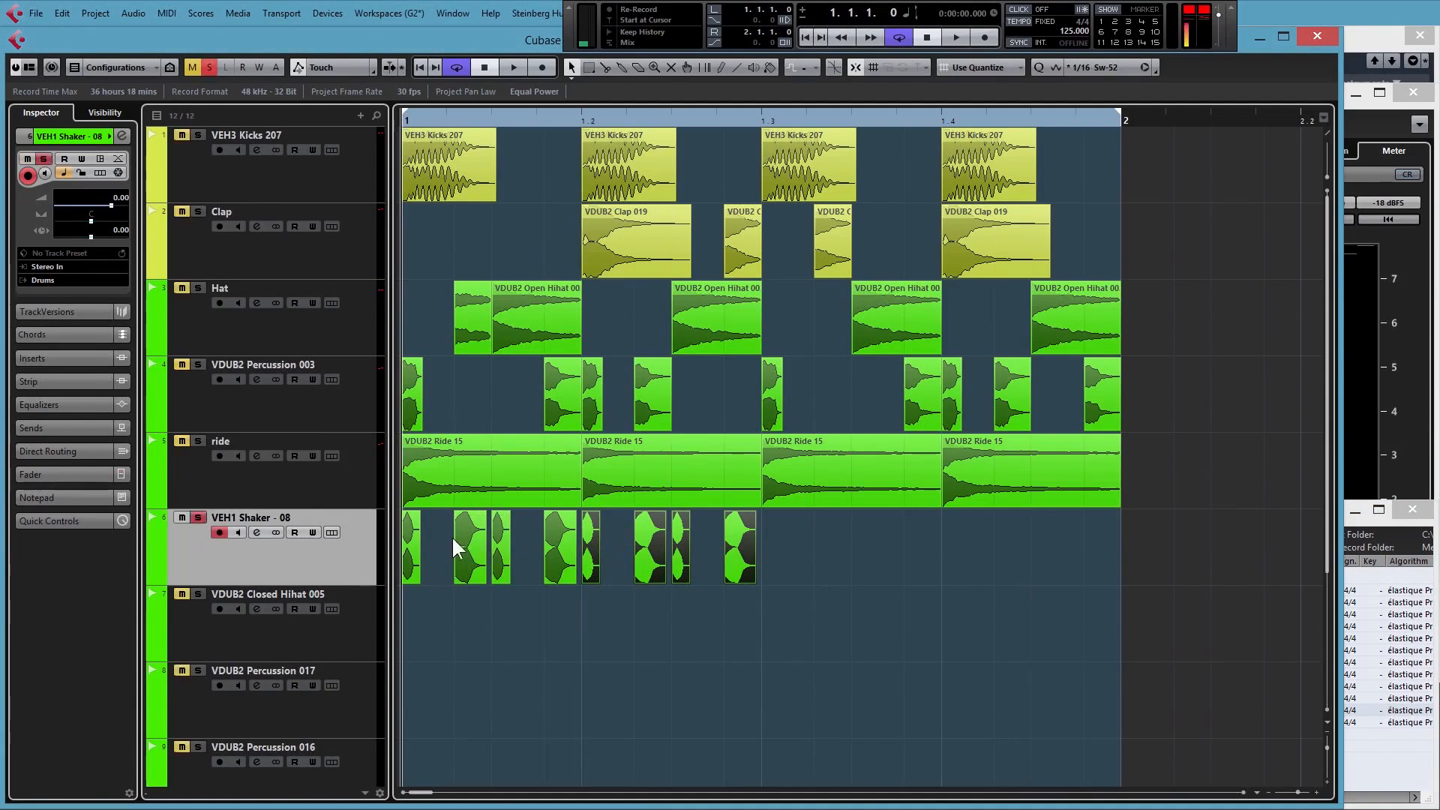
pyautogui.press('space')
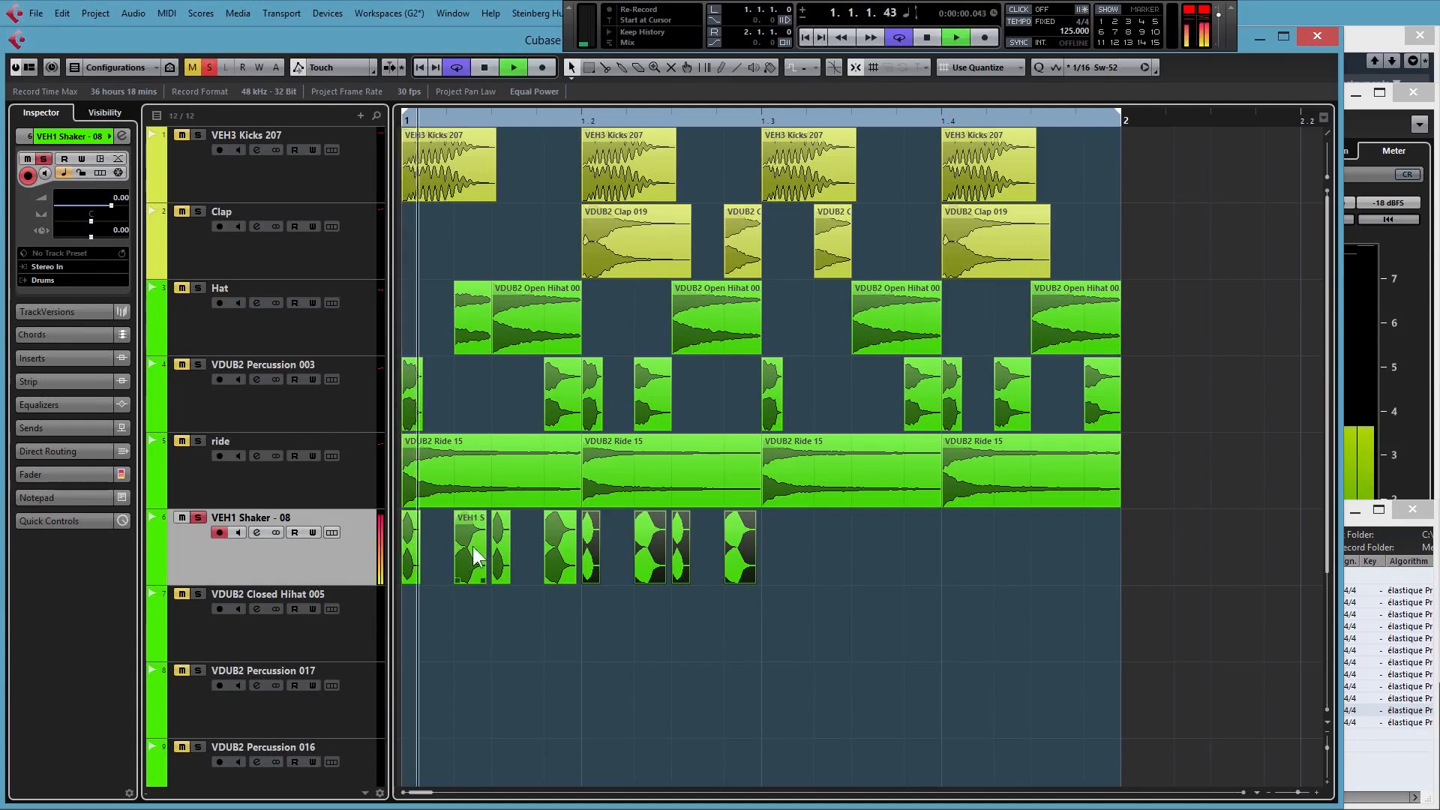
# Copy the two-beat shaker pattern to 1.3.1.0 to fill the bar, unsolo the track, and play the beat from bar 1
pyautogui.moveTo(831, 552); pyautogui.dragTo(775, 556)
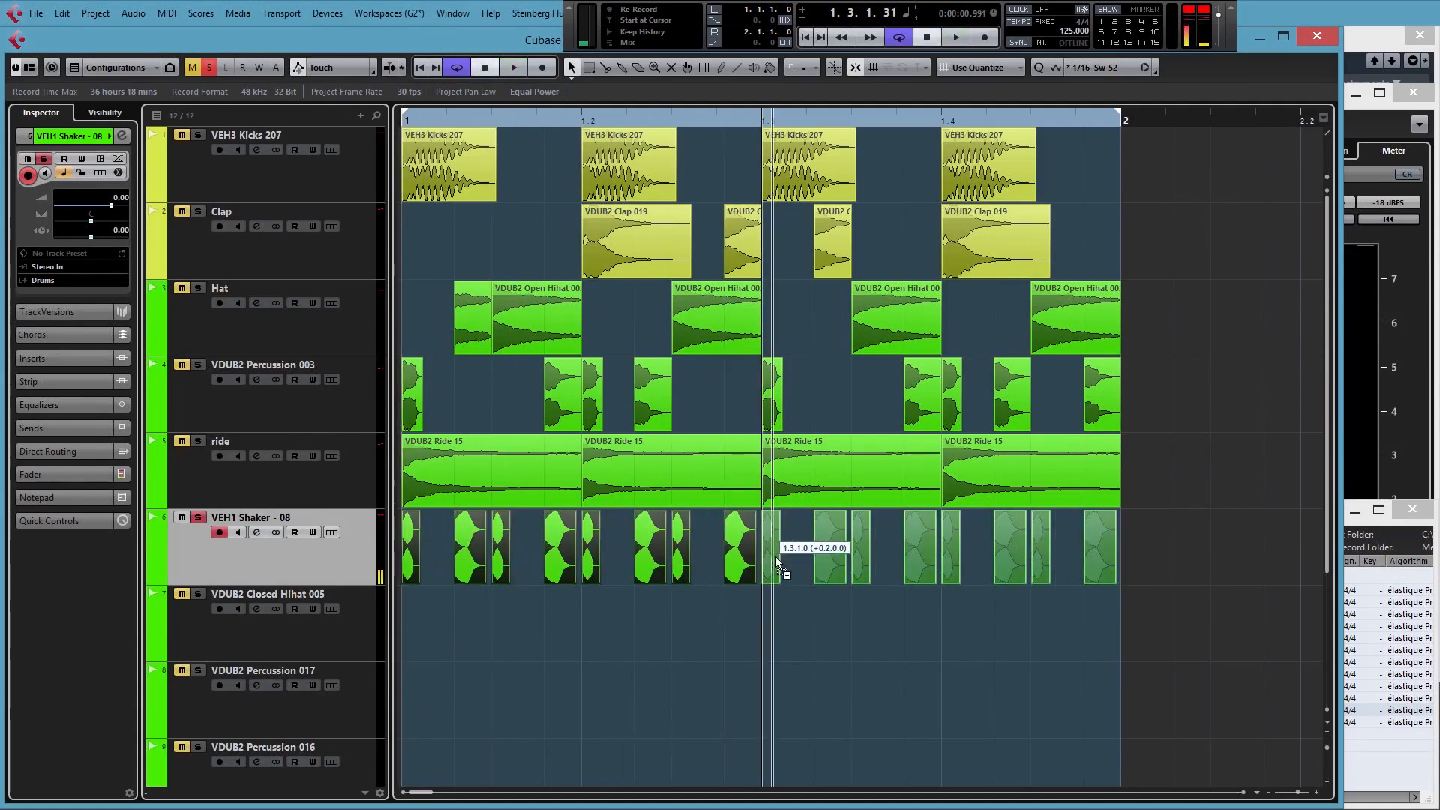
pyautogui.click(197, 518)
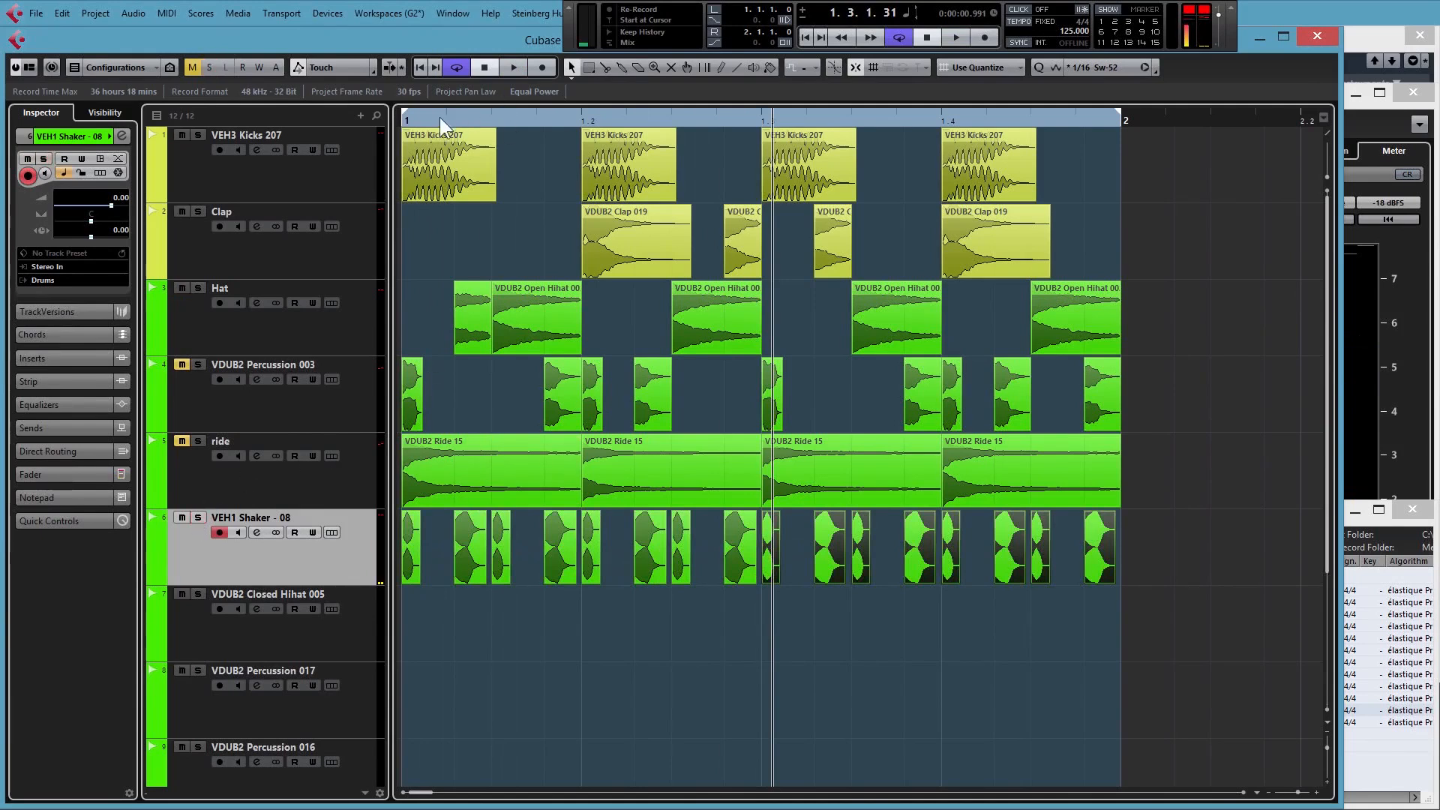
pyautogui.moveTo(403, 122); pyautogui.dragTo(410, 120)
pyautogui.press('space')
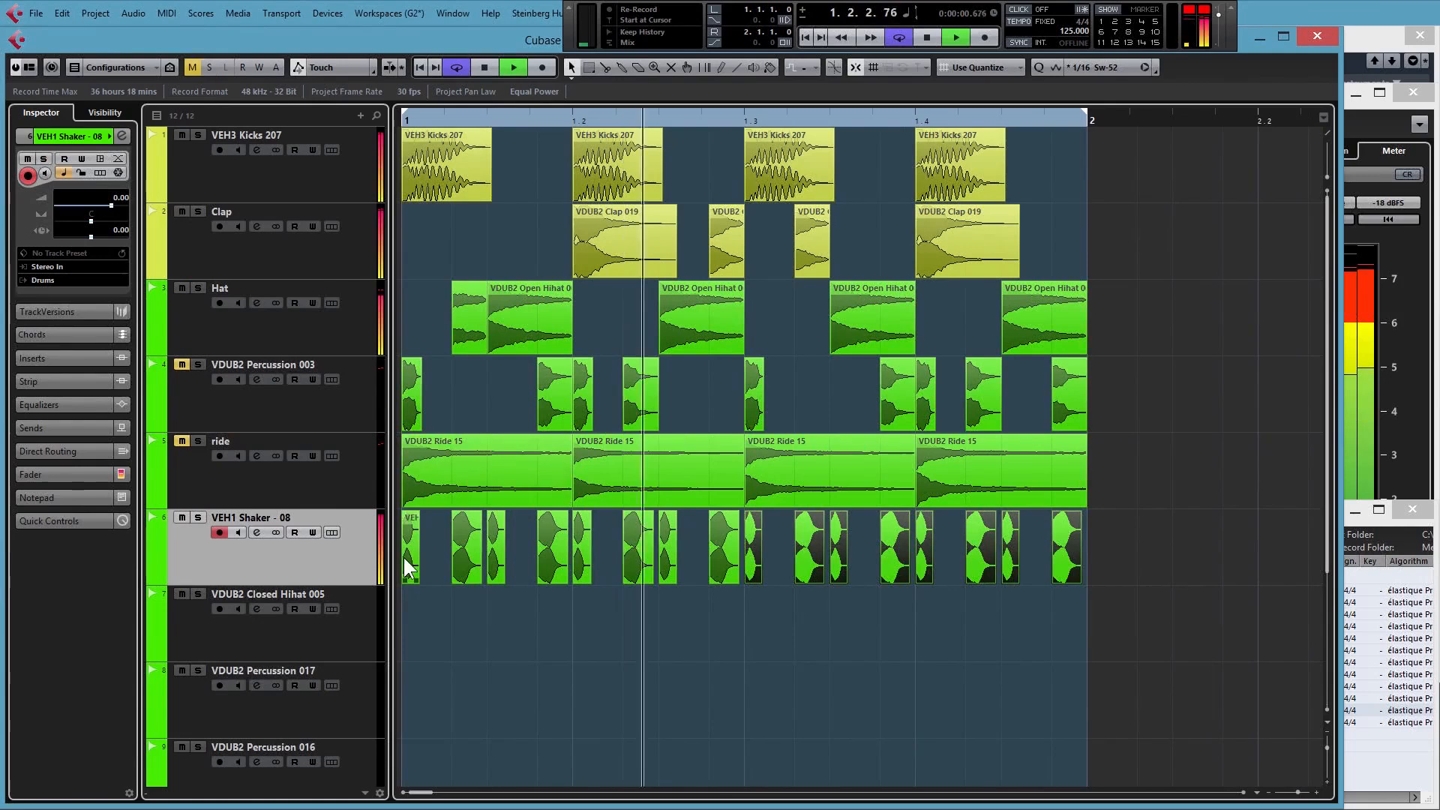
# Mute the VEH1 Shaker - 08 track and play the beat from bar 1
pyautogui.press('space')
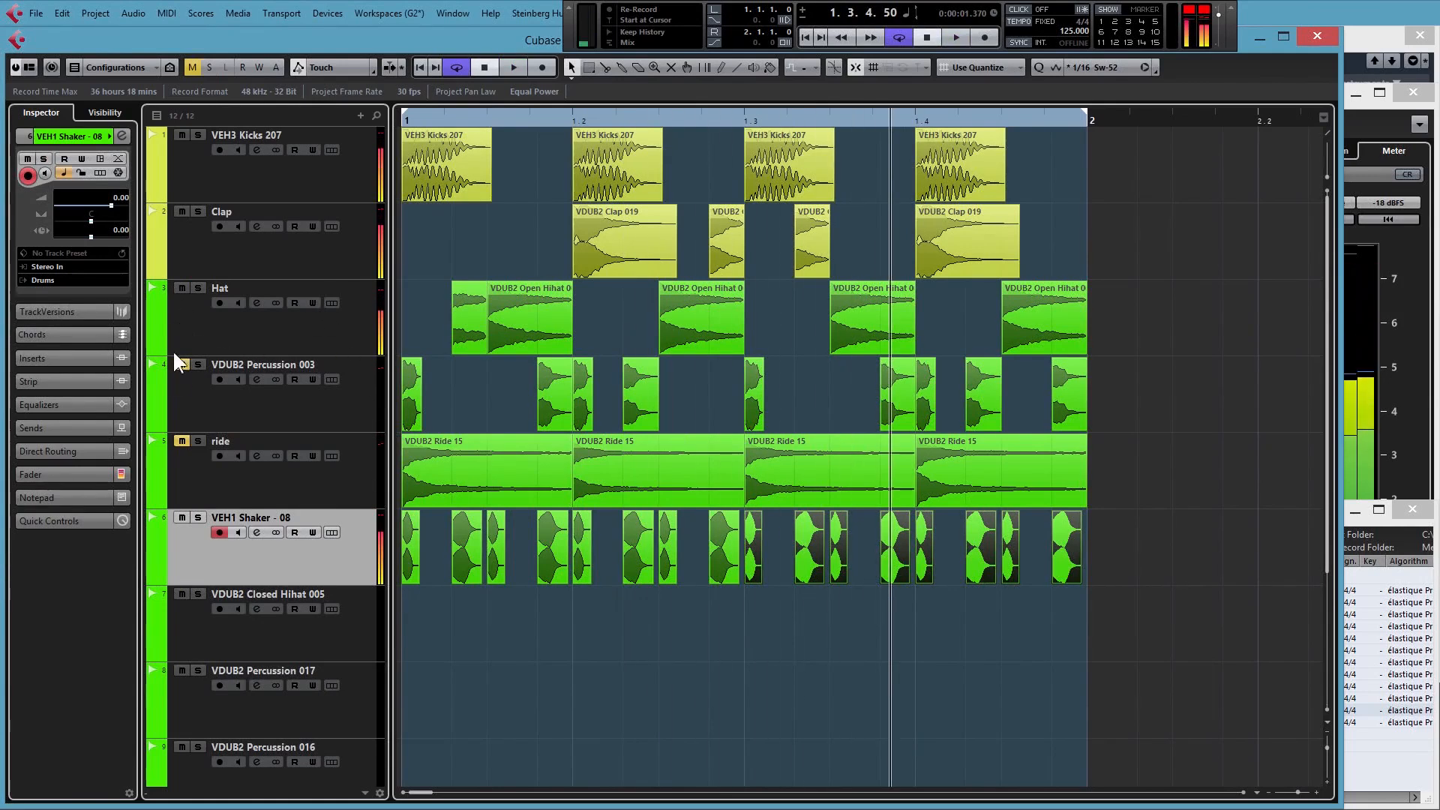
pyautogui.click(182, 518)
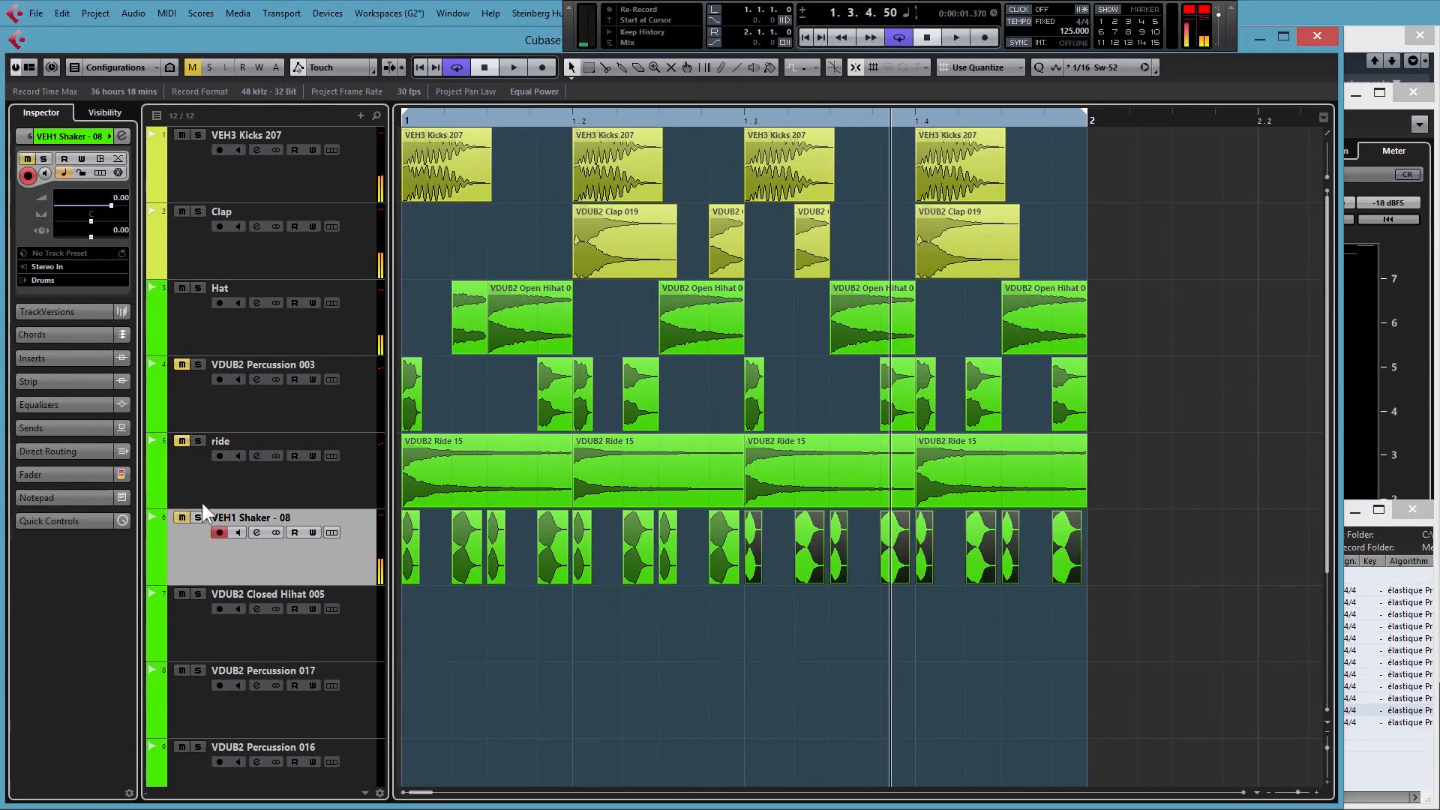
pyautogui.click(402, 123)
pyautogui.press('space')
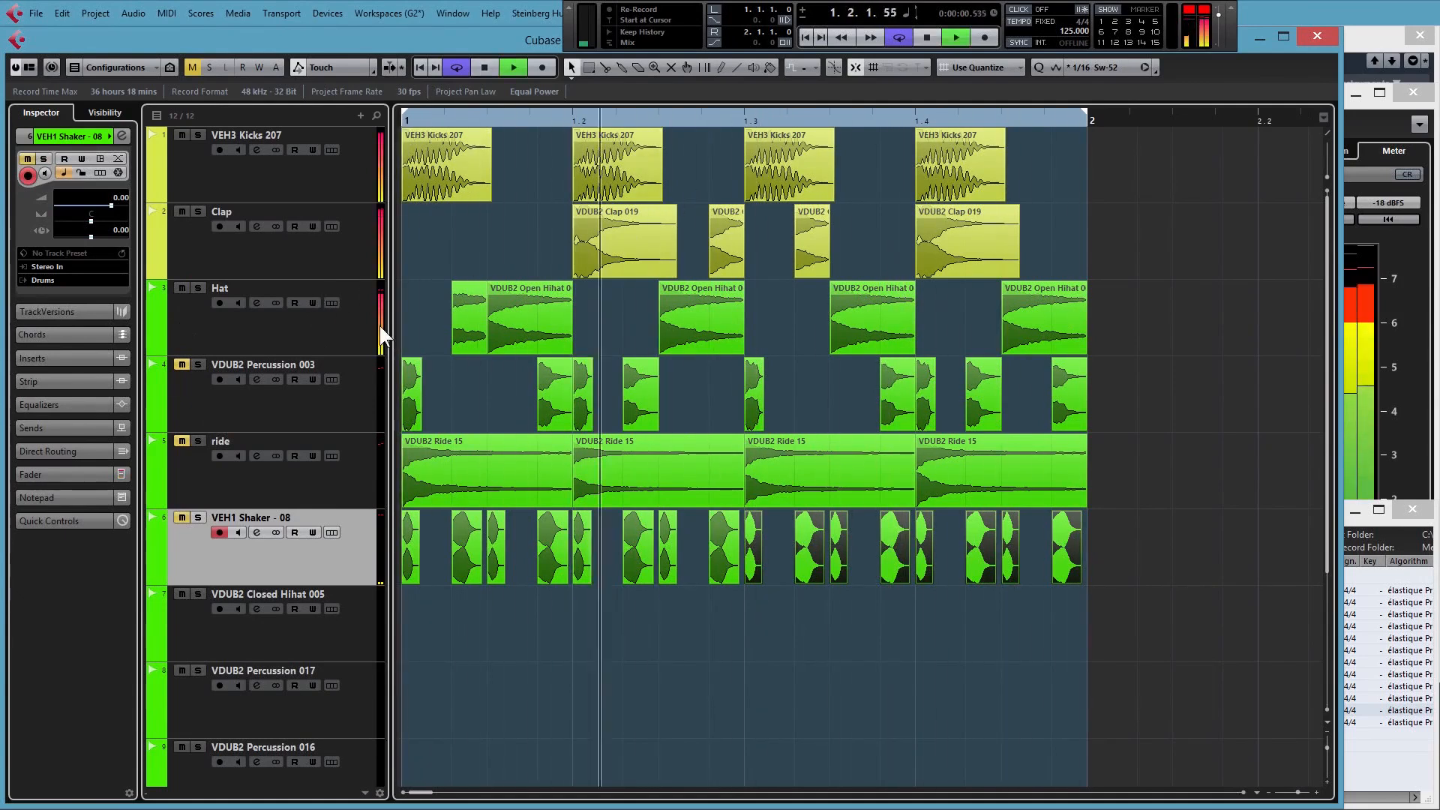
# Mute the short ghost hit before the first open hi-hat and the two ghost claps around beat 3
pyautogui.rightClick(533, 233)
pyautogui.click(566, 254)
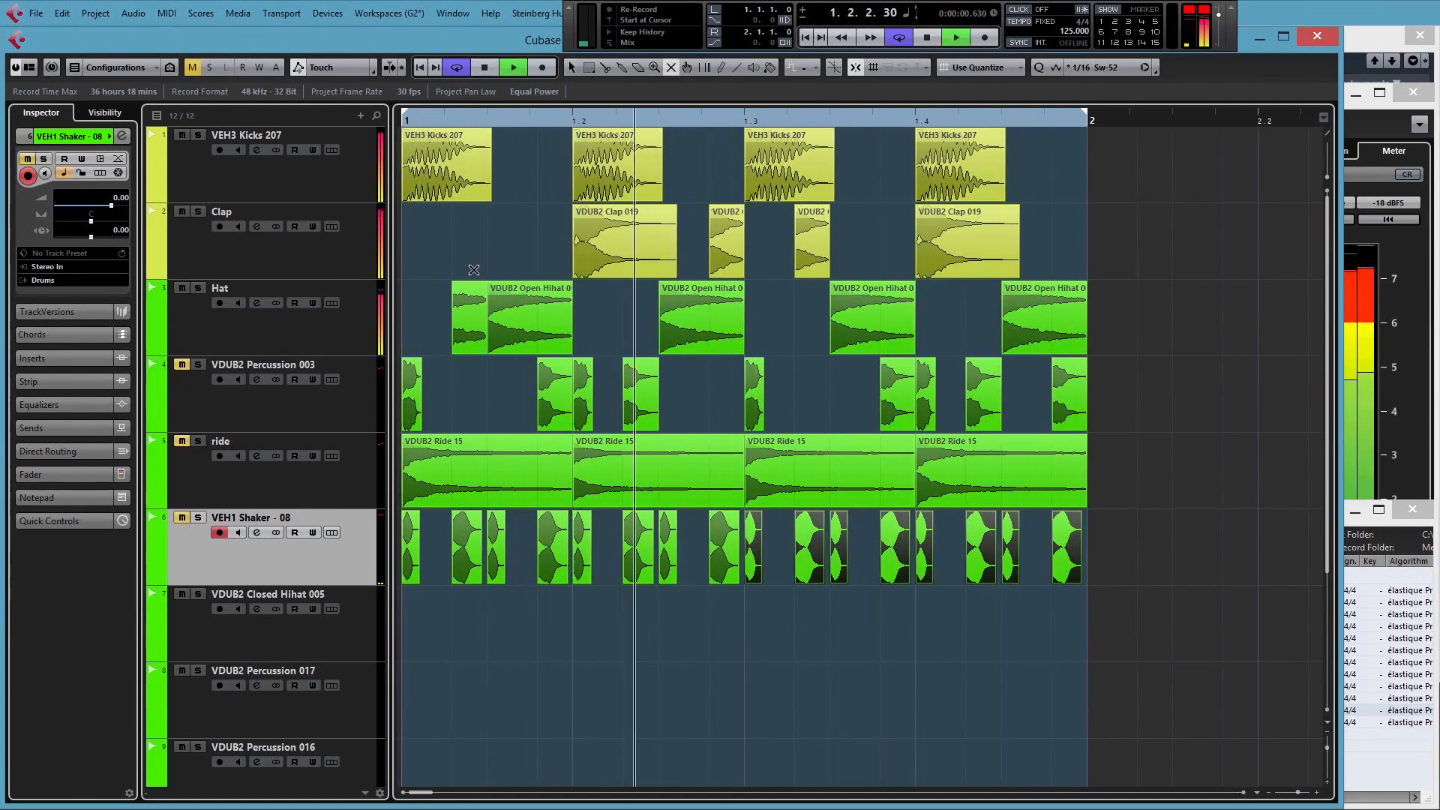
pyautogui.press('space')
pyautogui.click(464, 318)
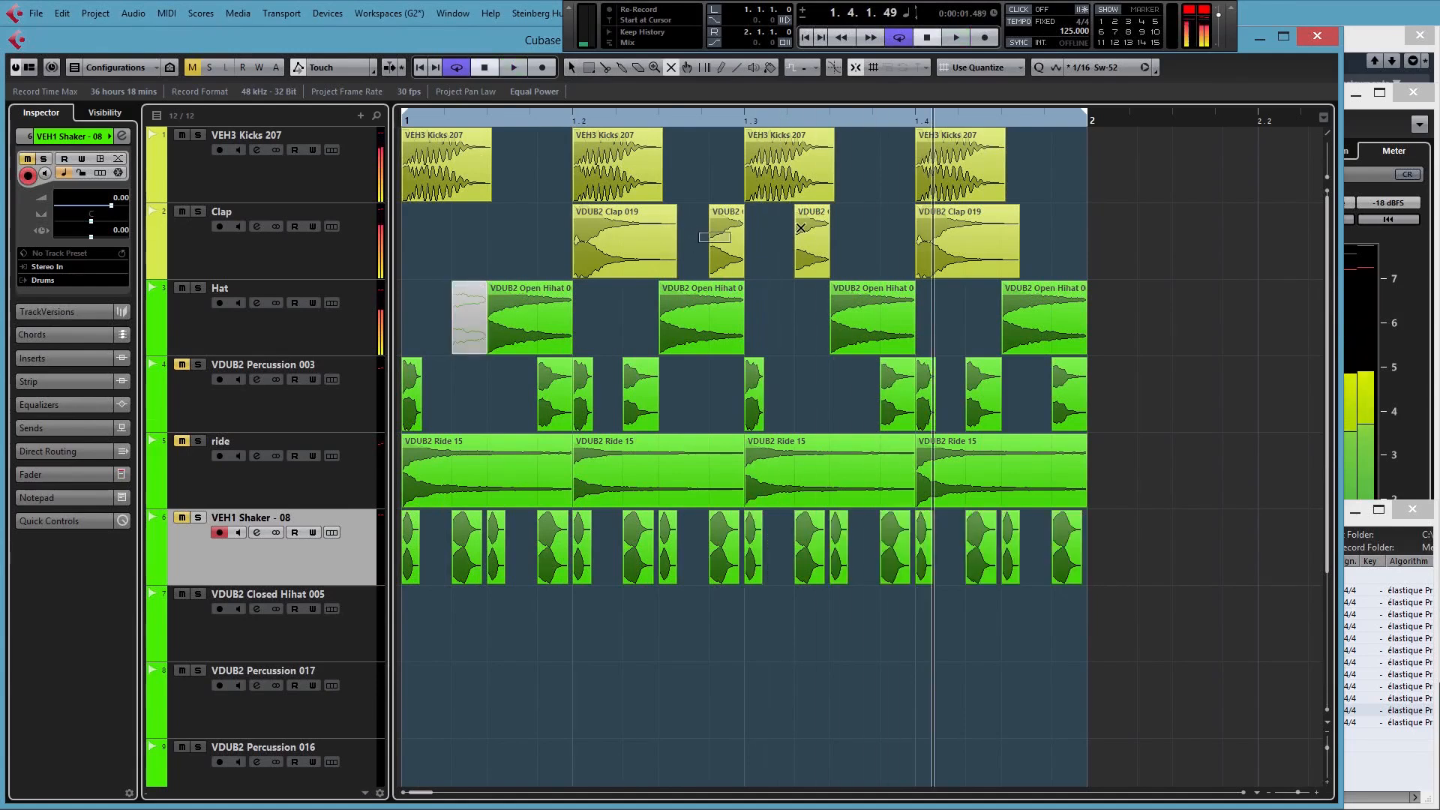
pyautogui.moveTo(698, 221); pyautogui.dragTo(834, 243)
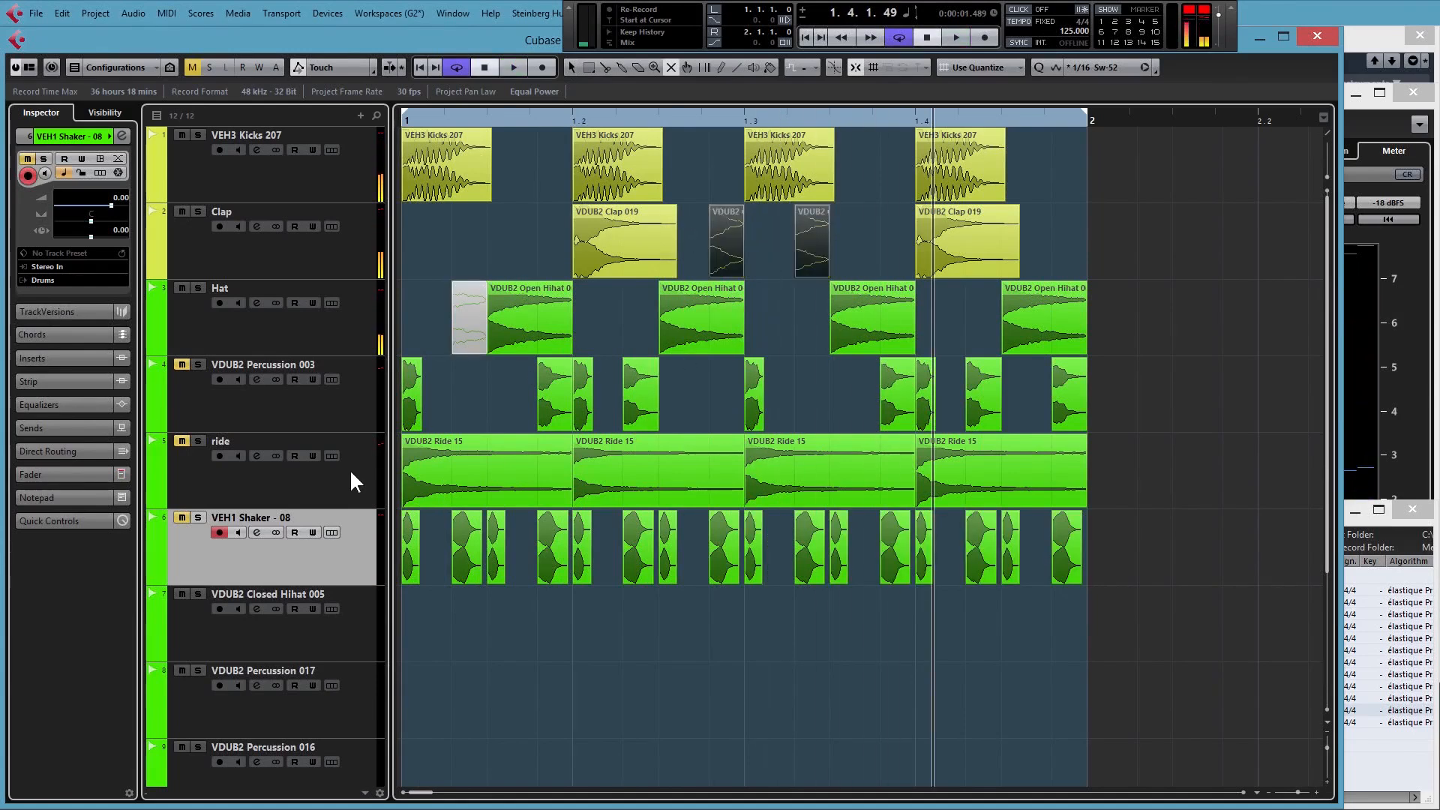
# Mute the Hat track, unmute the VEH1 Shaker - 08 track, and return the playhead to bar 1
pyautogui.press('1')
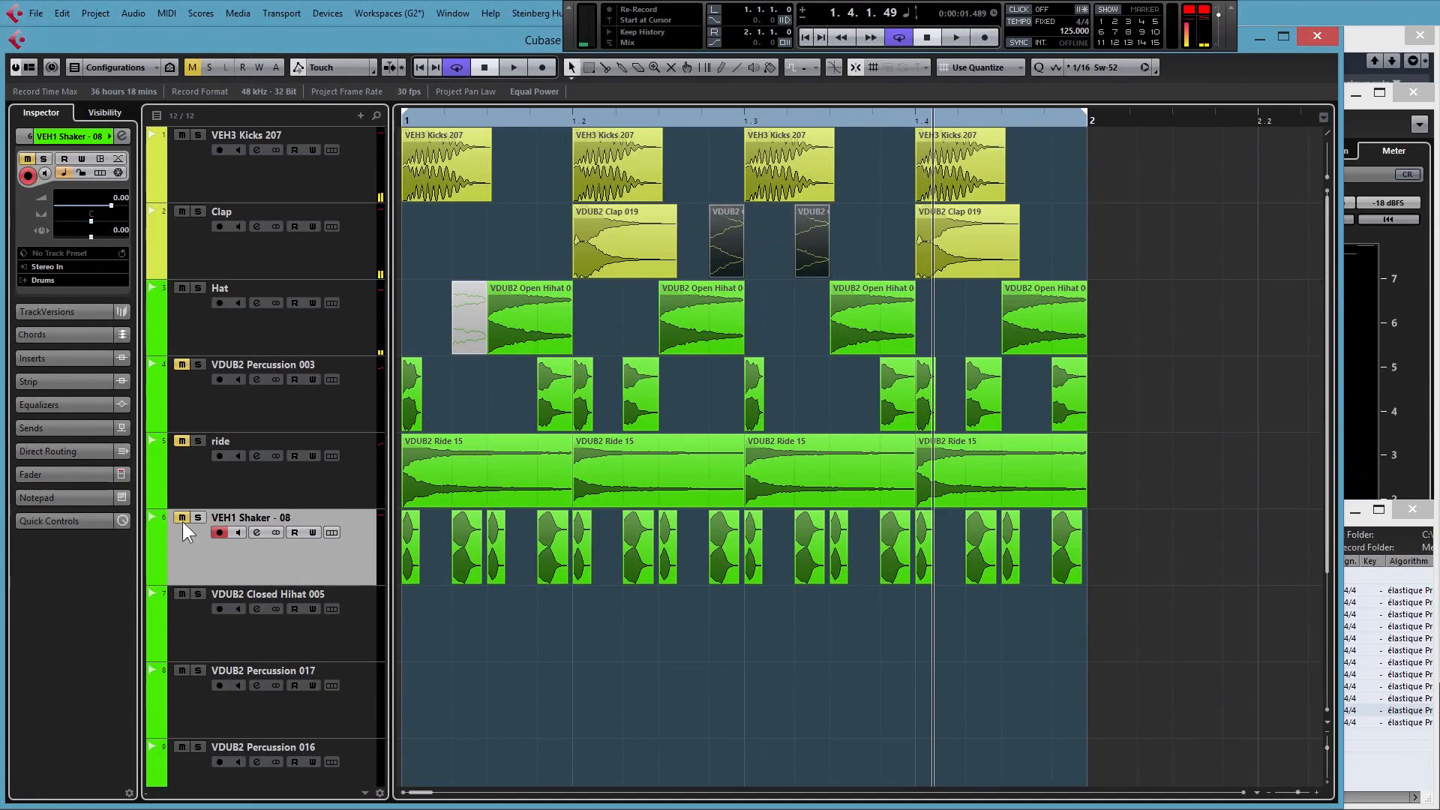
pyautogui.click(182, 285)
pyautogui.click(403, 119)
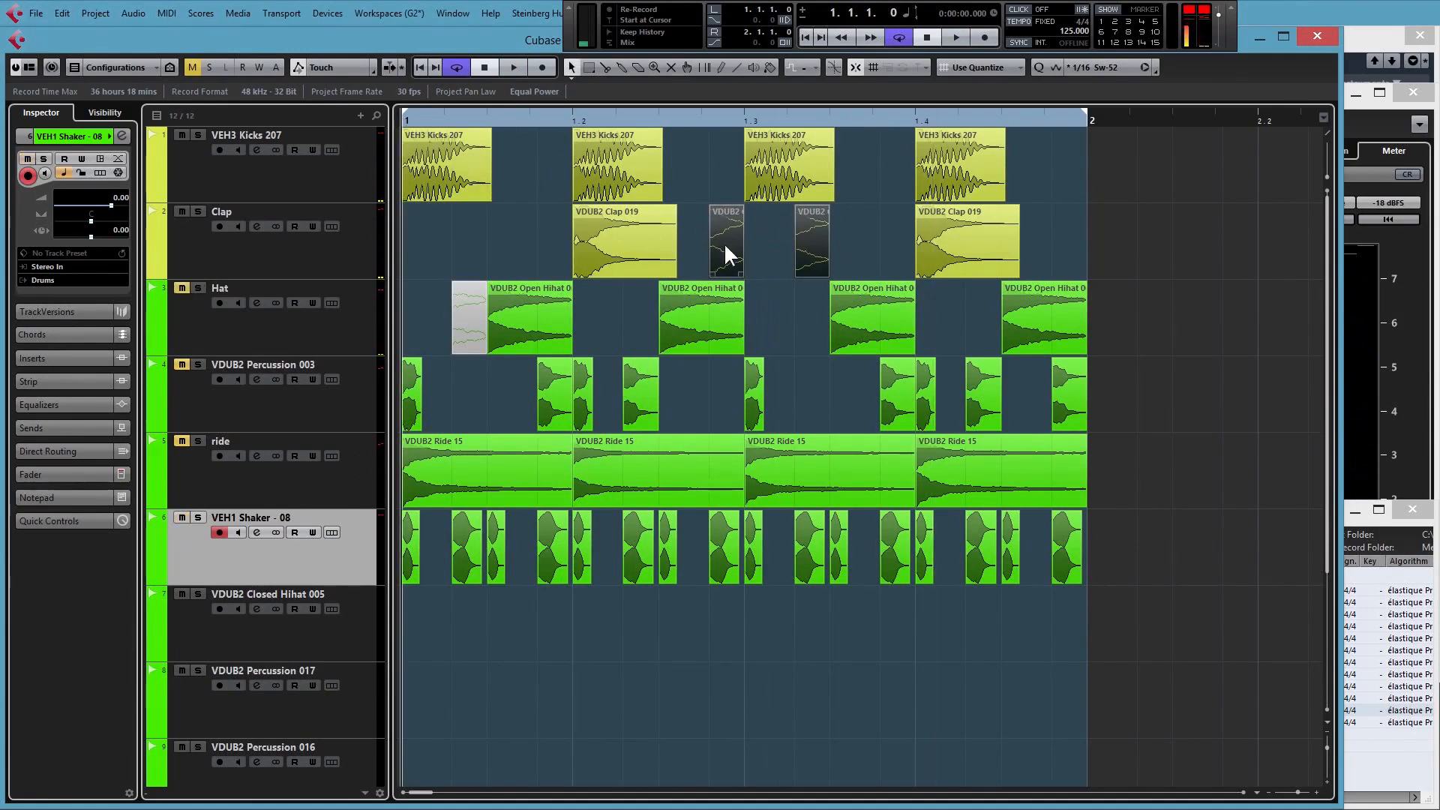
# Lower the VEH1 Shaker - 08 track volume to -2.75 and play the beat from bar 1
pyautogui.press('space')
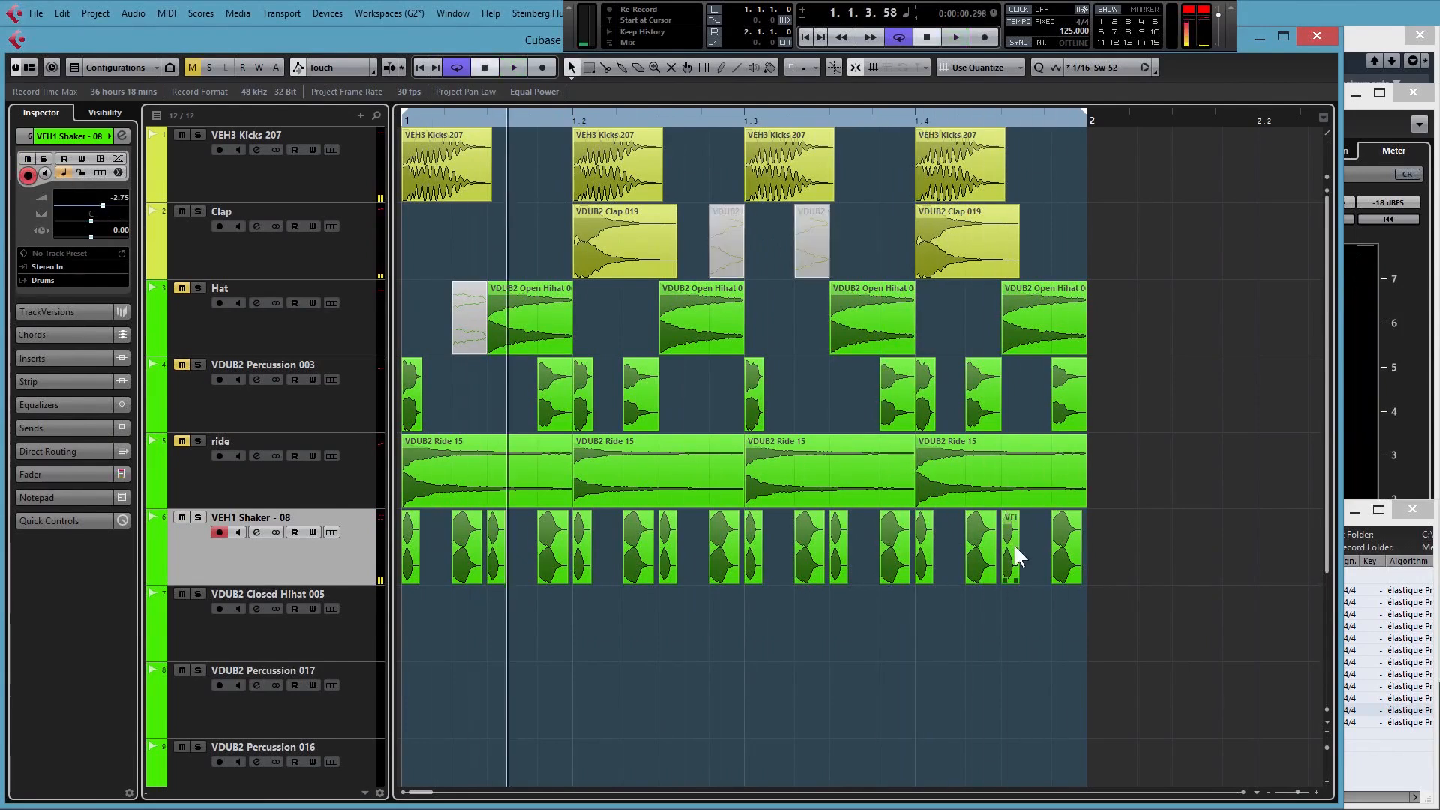
pyautogui.click(404, 121)
pyautogui.press('space')
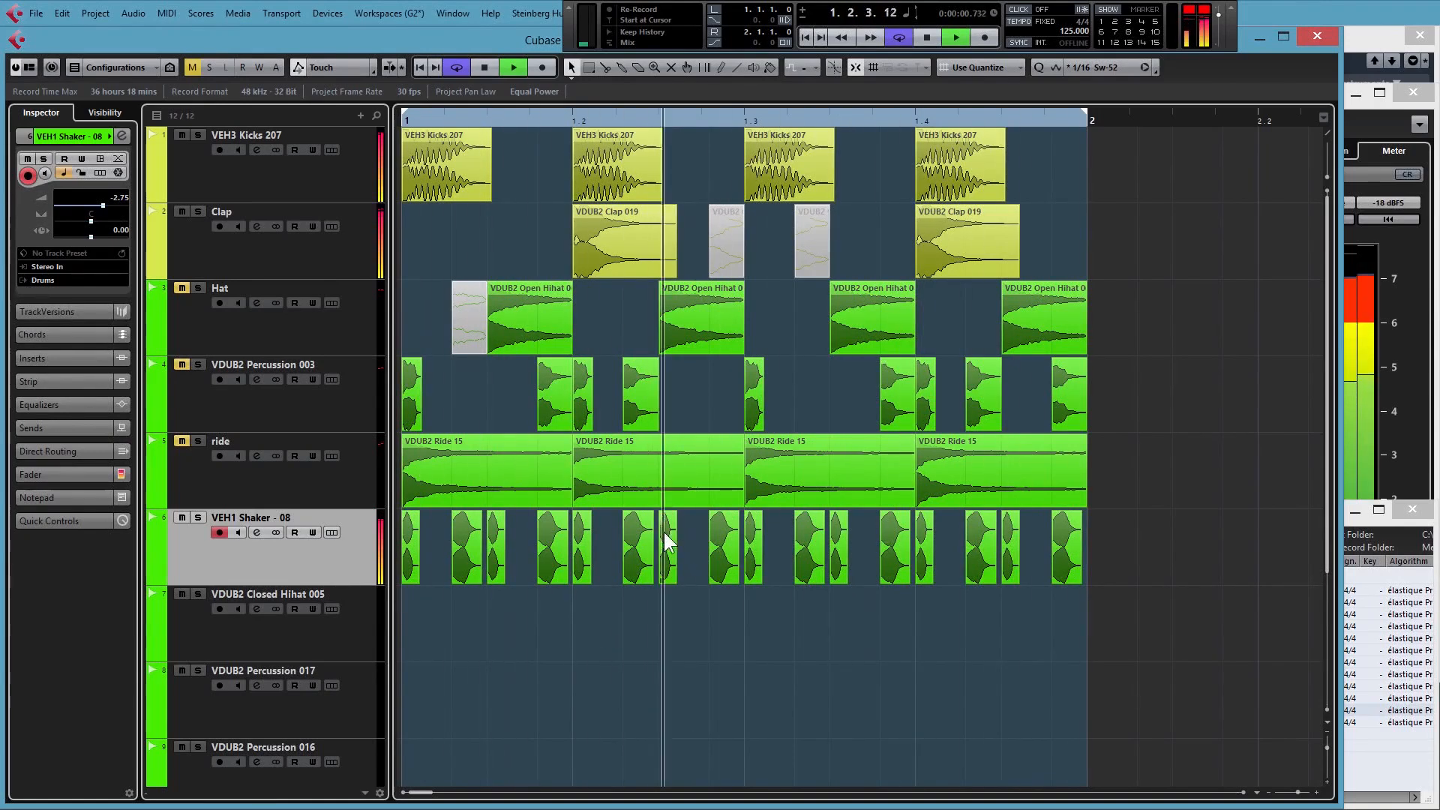
pyautogui.press('space')
# Lower the event volume of the second shaker hit slightly and delete all shaker hits in beats 3 and 4
pyautogui.moveTo(466, 515); pyautogui.dragTo(467, 522)
pyautogui.moveTo(1114, 572); pyautogui.dragTo(763, 551)
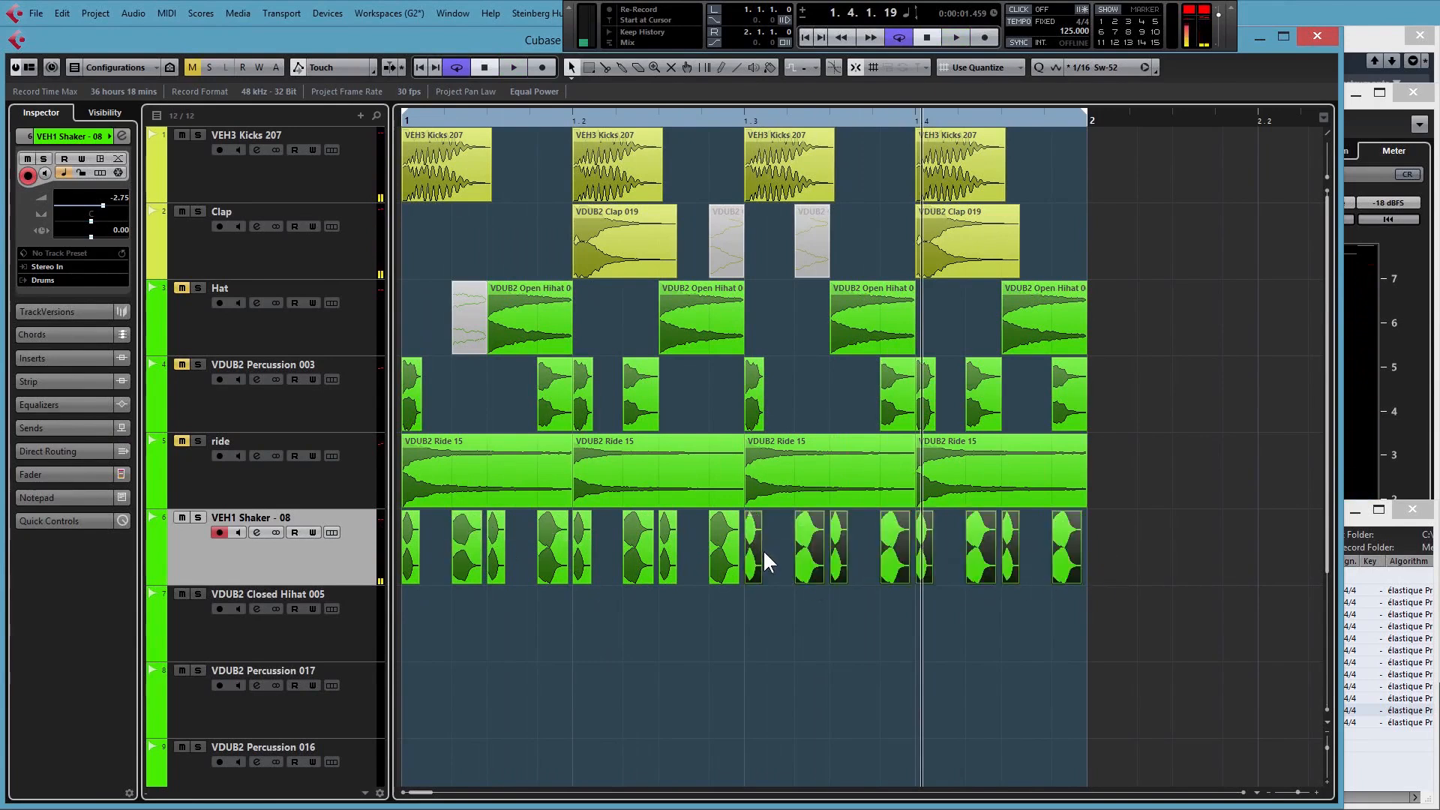
pyautogui.press('Delete')
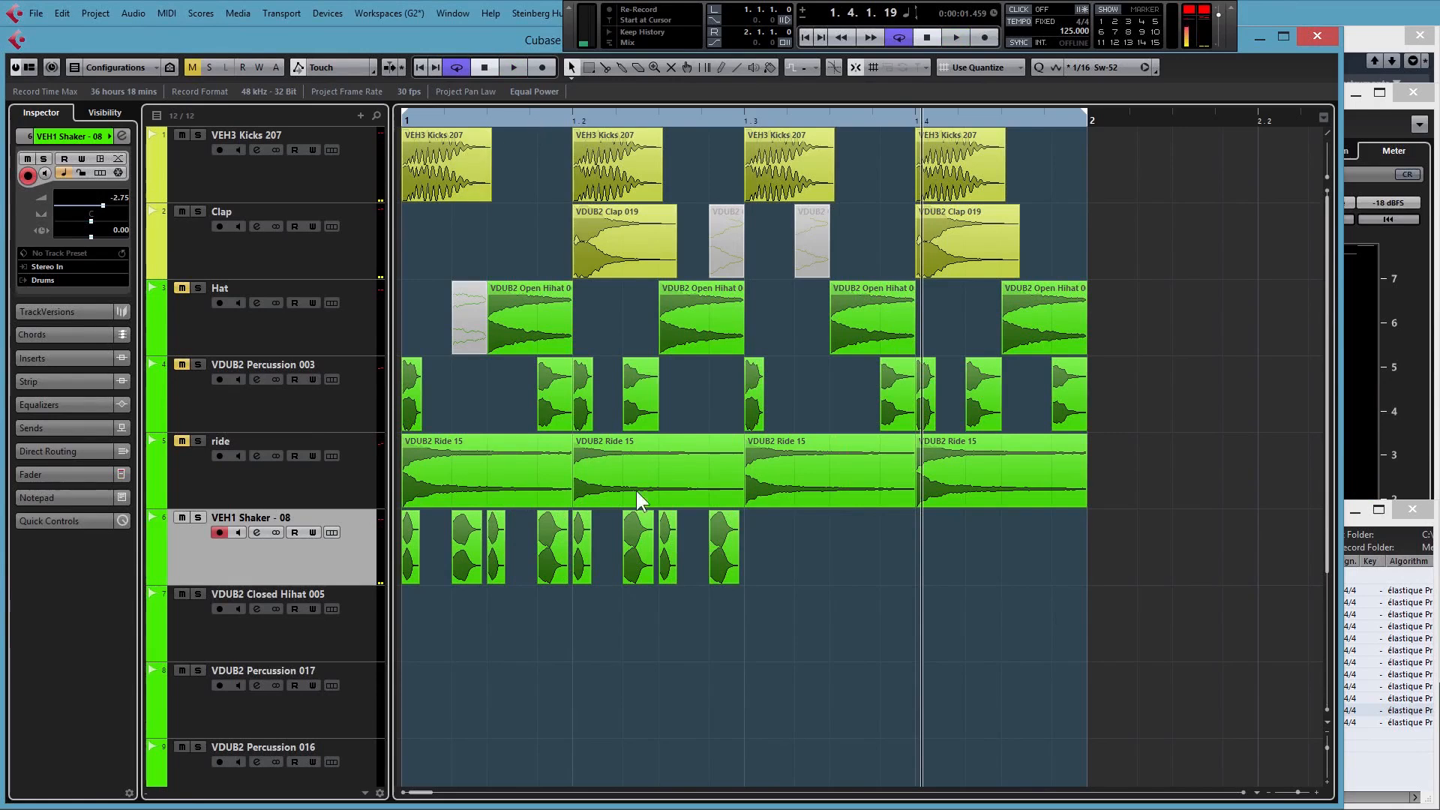
# Lower the event volume of the fourth, fifth, sixth and eighth shaker hits slightly, and play the half-bar pattern from bar 1
pyautogui.click(553, 533)
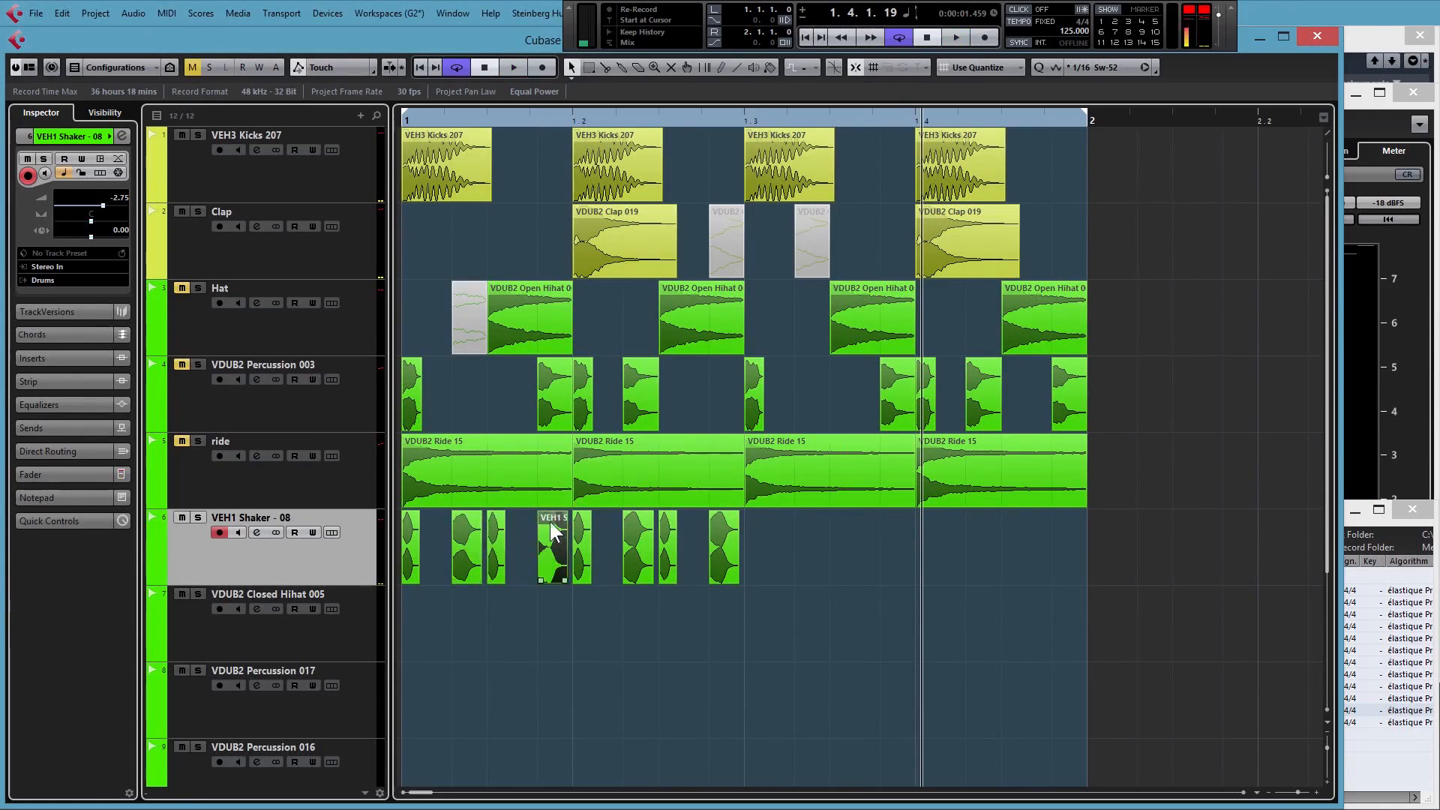
pyautogui.click(578, 523)
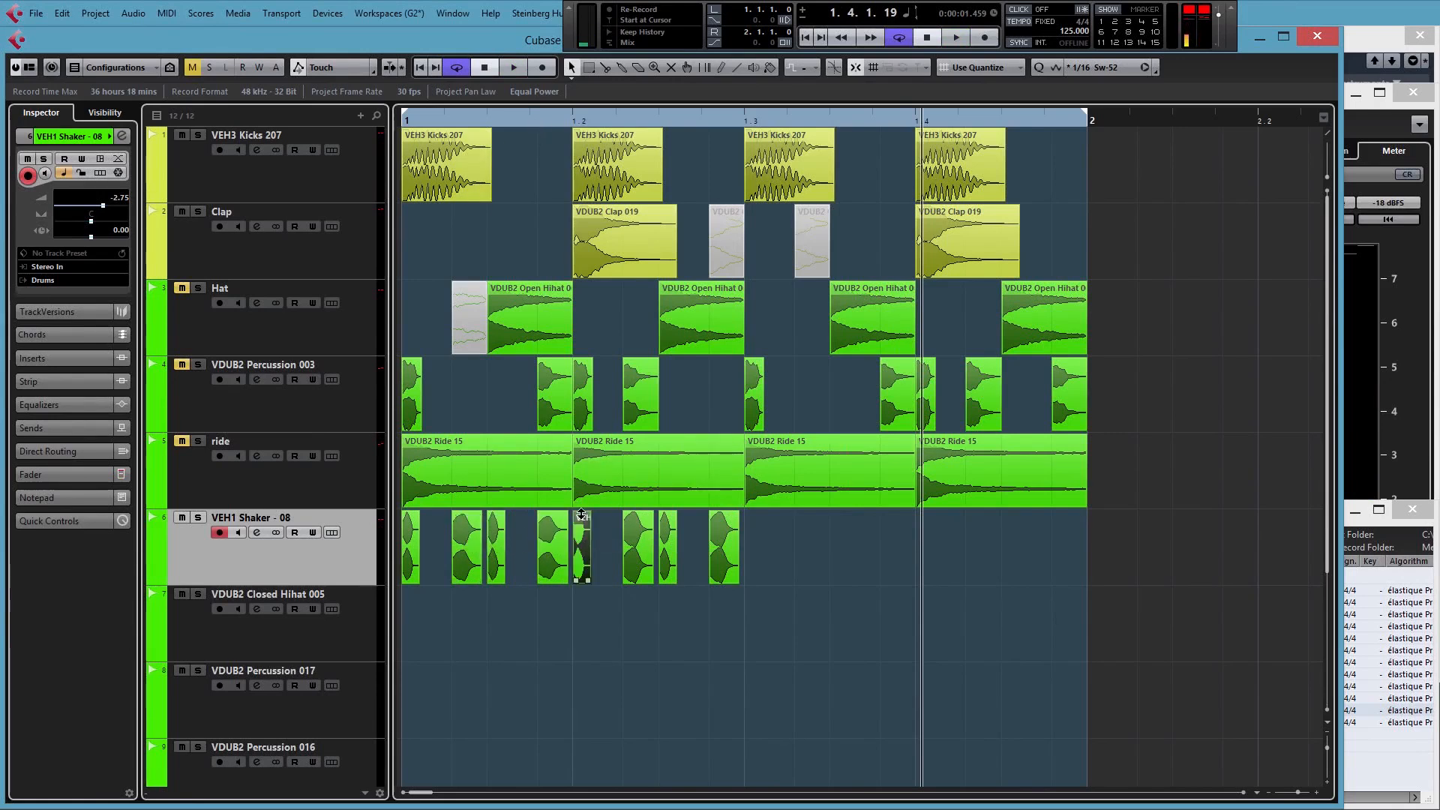
pyautogui.click(644, 531)
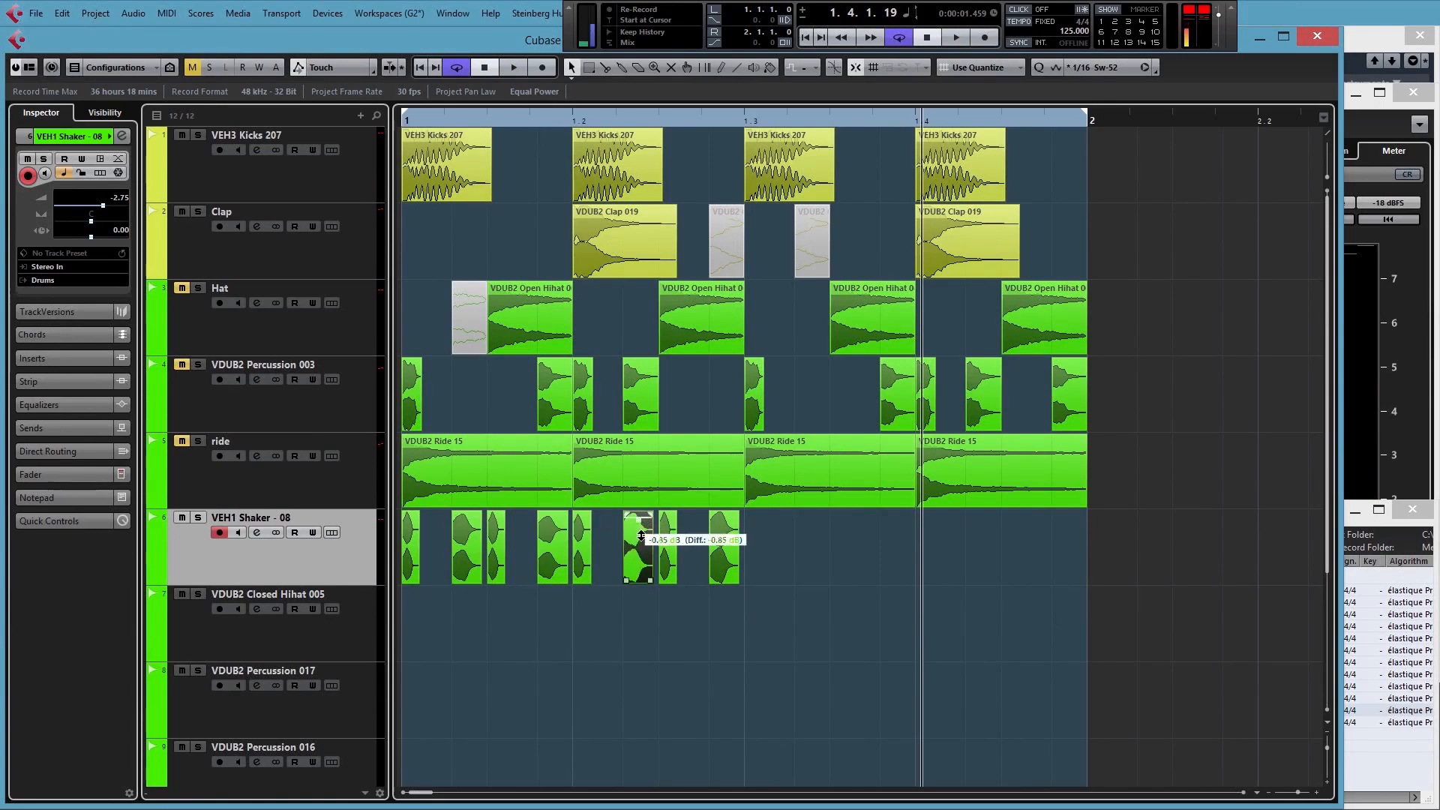
pyautogui.click(723, 525)
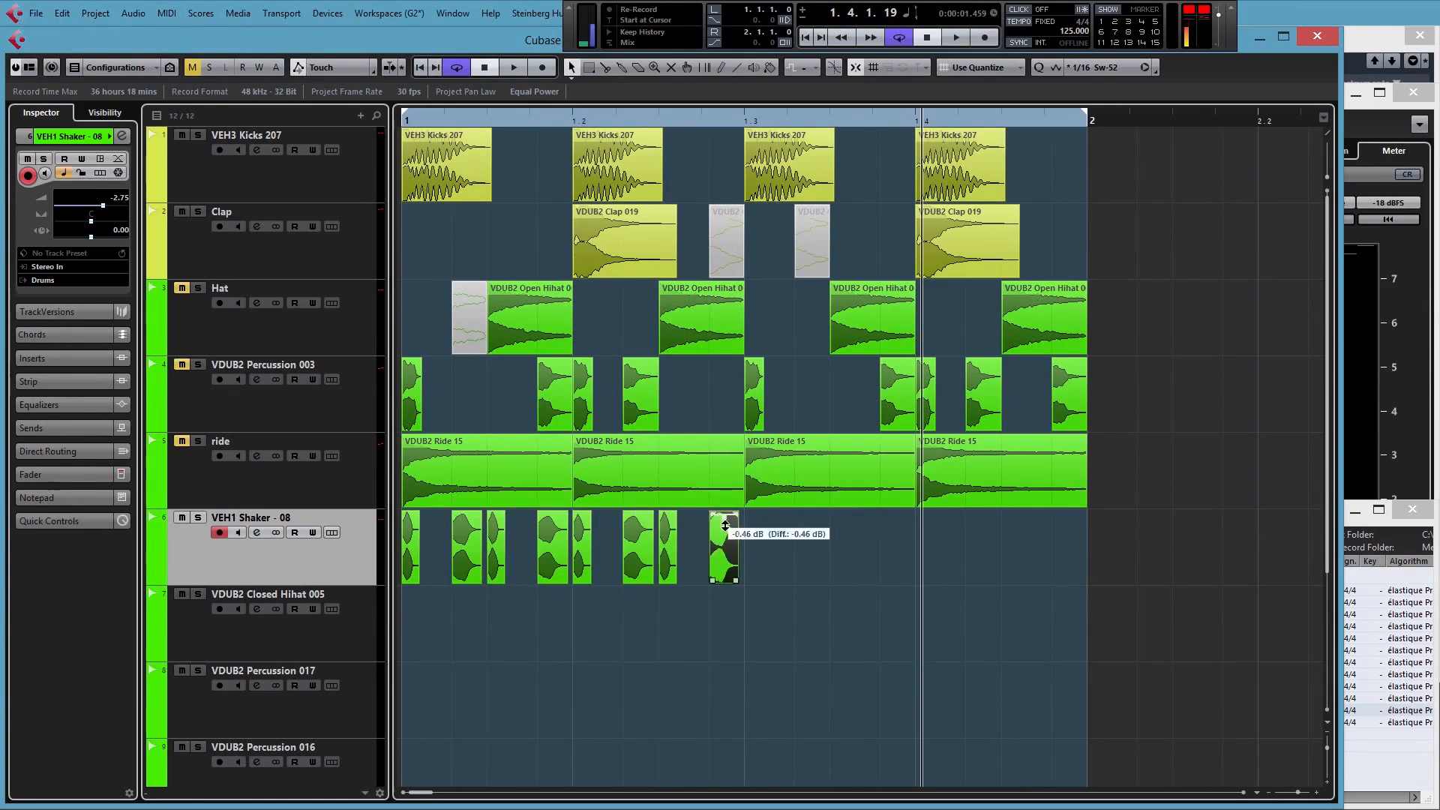
pyautogui.click(400, 122)
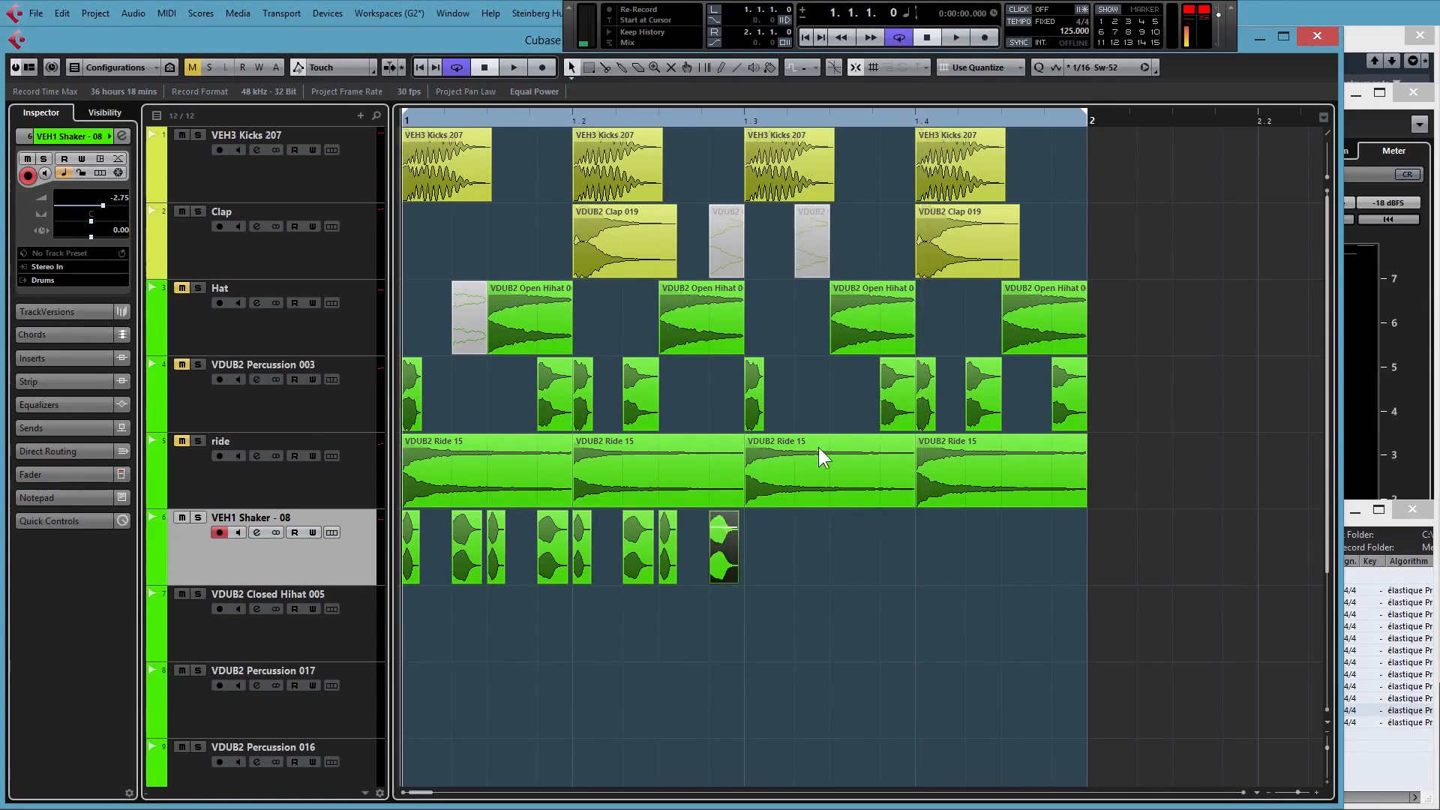
pyautogui.press('space')
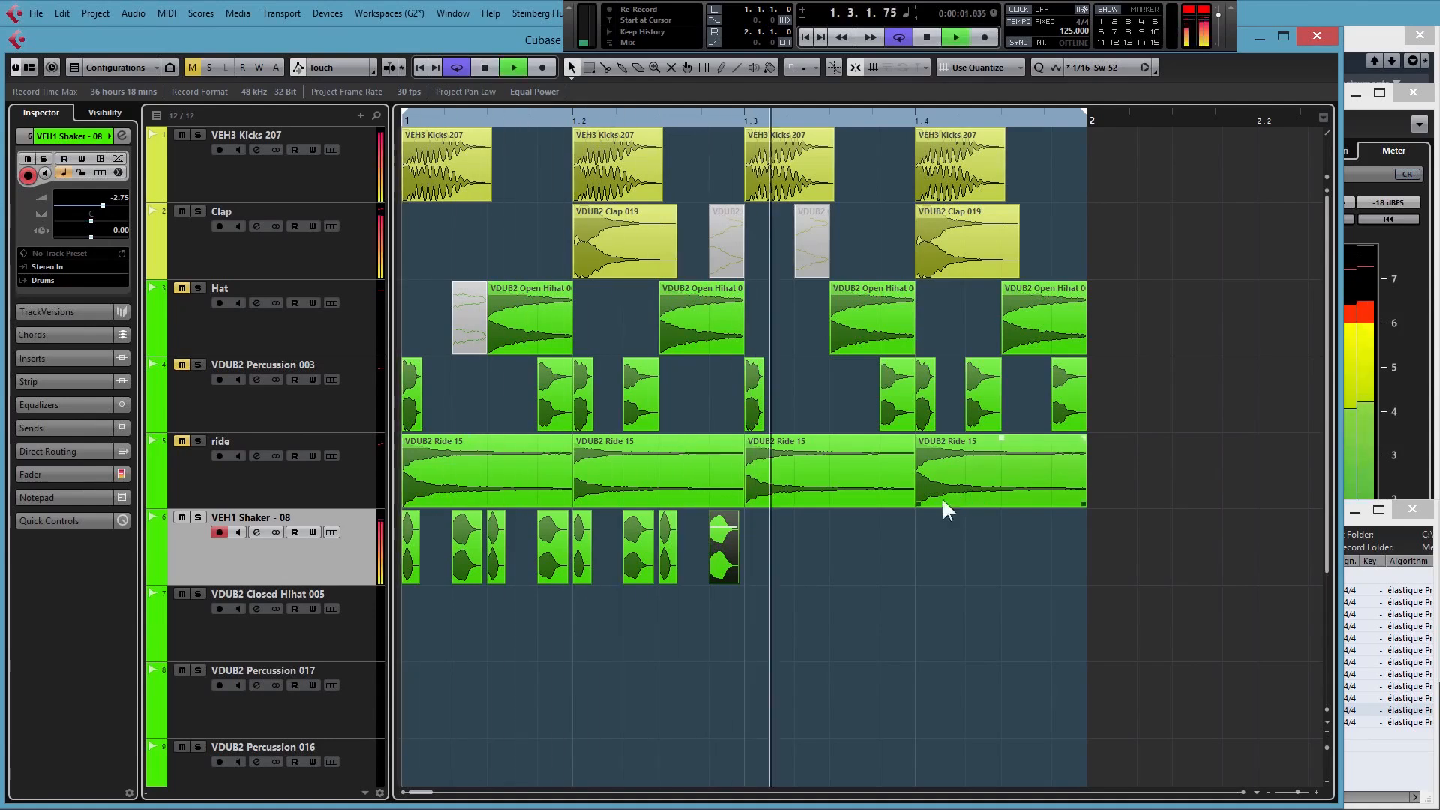
# Copy the two-beat shaker pattern to beat 3 to fill the bar, and play the beat from bar 1
pyautogui.moveTo(416, 572); pyautogui.dragTo(405, 559)
pyautogui.moveTo(409, 554); pyautogui.dragTo(755, 548)
pyautogui.click(406, 124)
pyautogui.press('space')
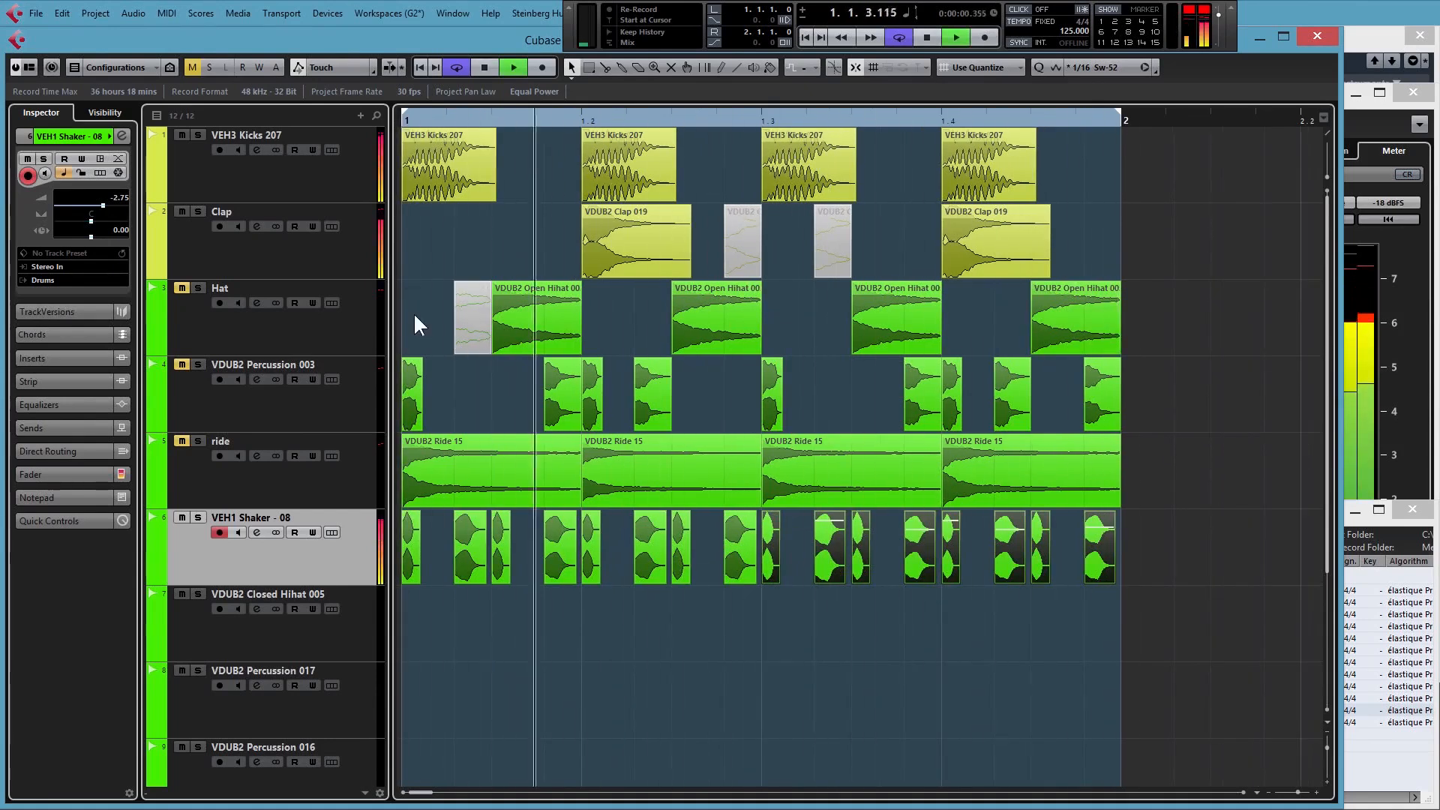
# Mute the VEH1 Shaker - 08 track, unmute the Hat and VDUB2 Percussion 003 tracks, and play the beat from bar 1
pyautogui.click(180, 439)
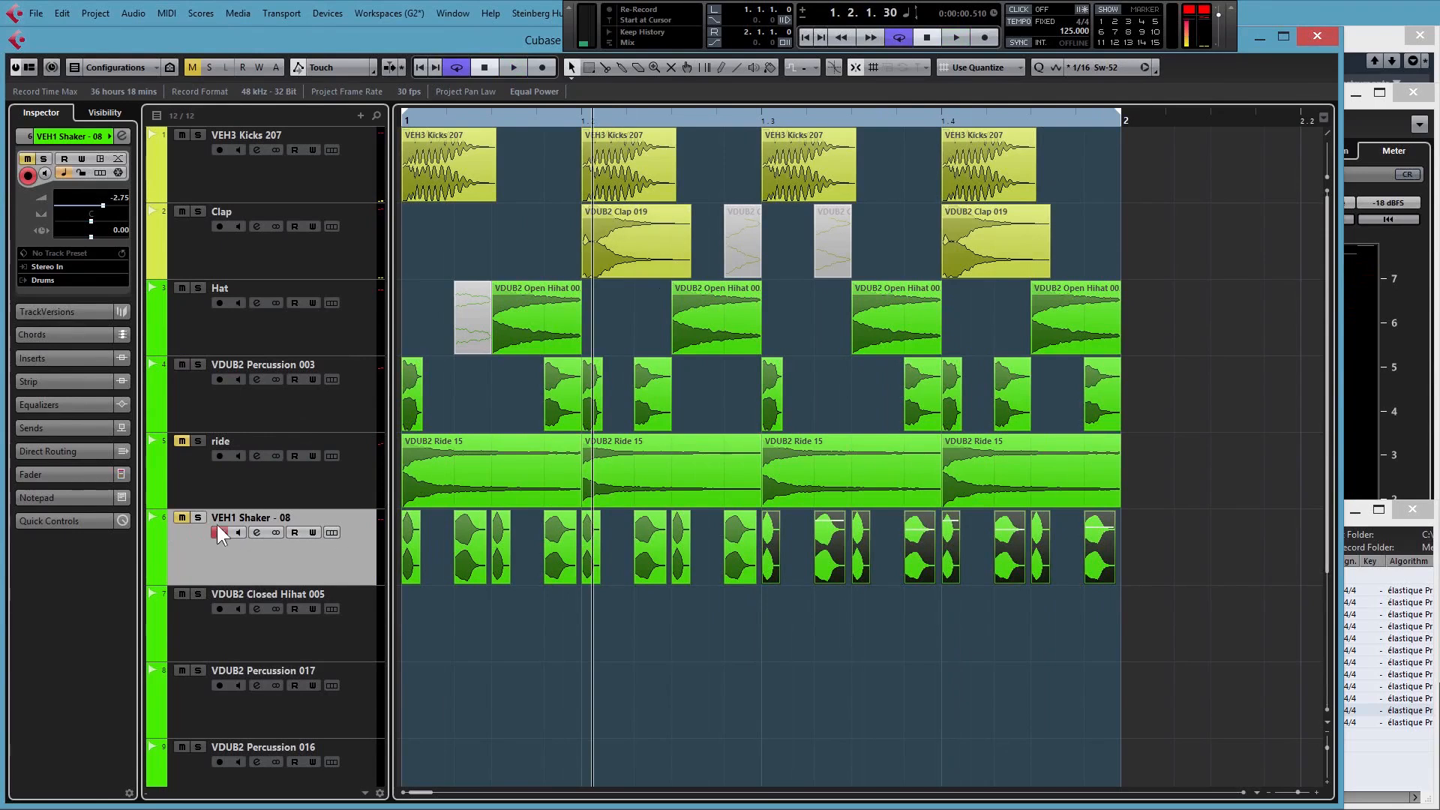
pyautogui.click(405, 120)
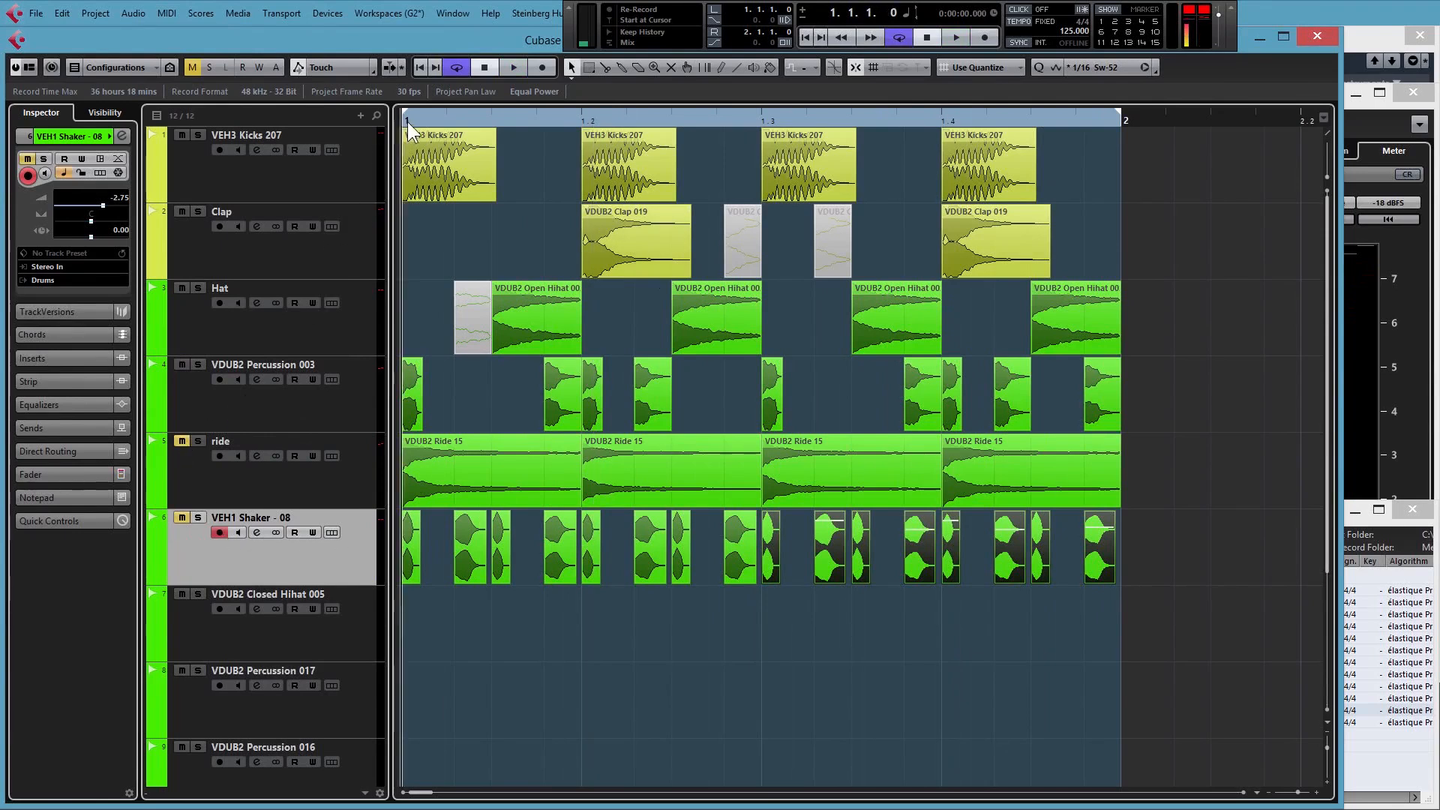
pyautogui.press('space')
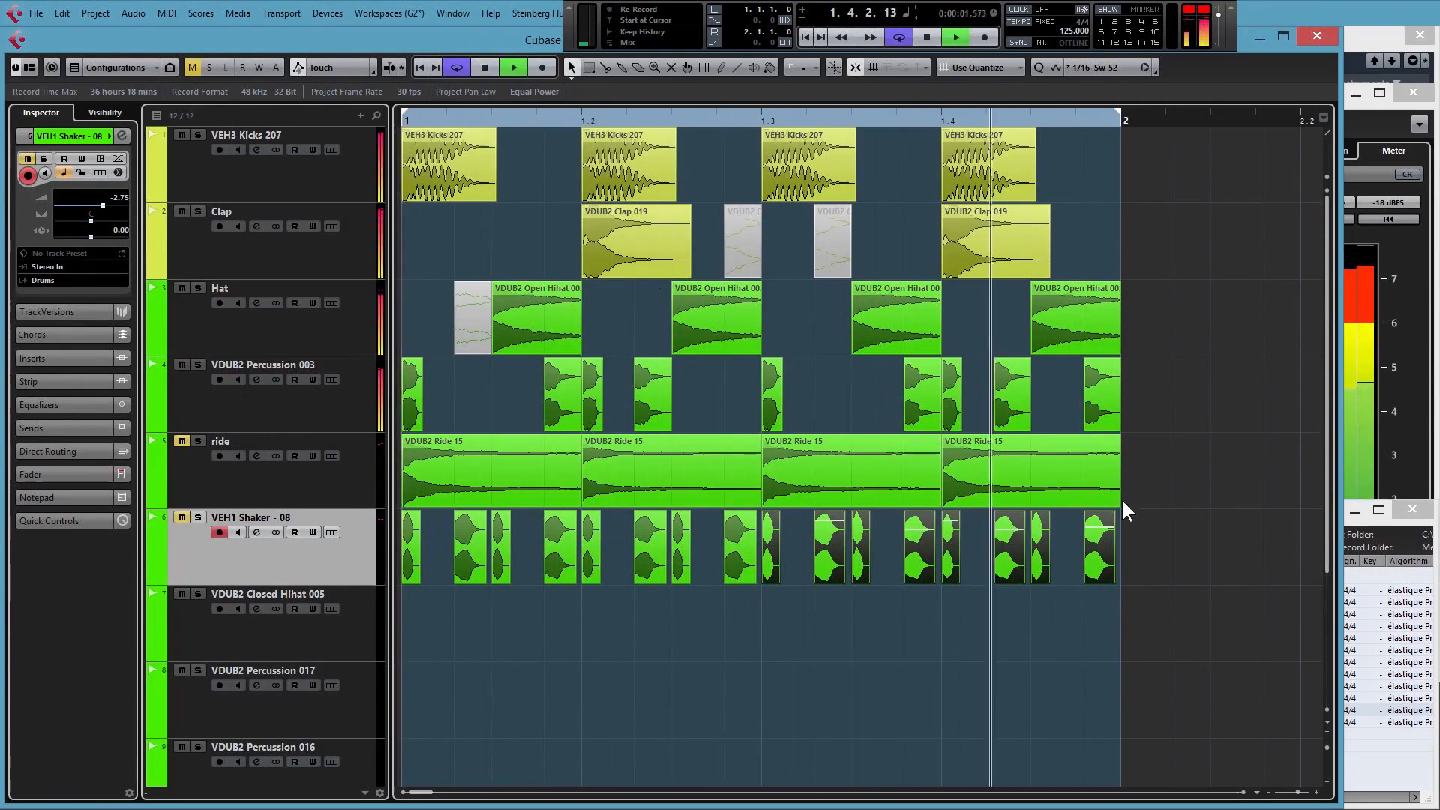
pyautogui.press('space')
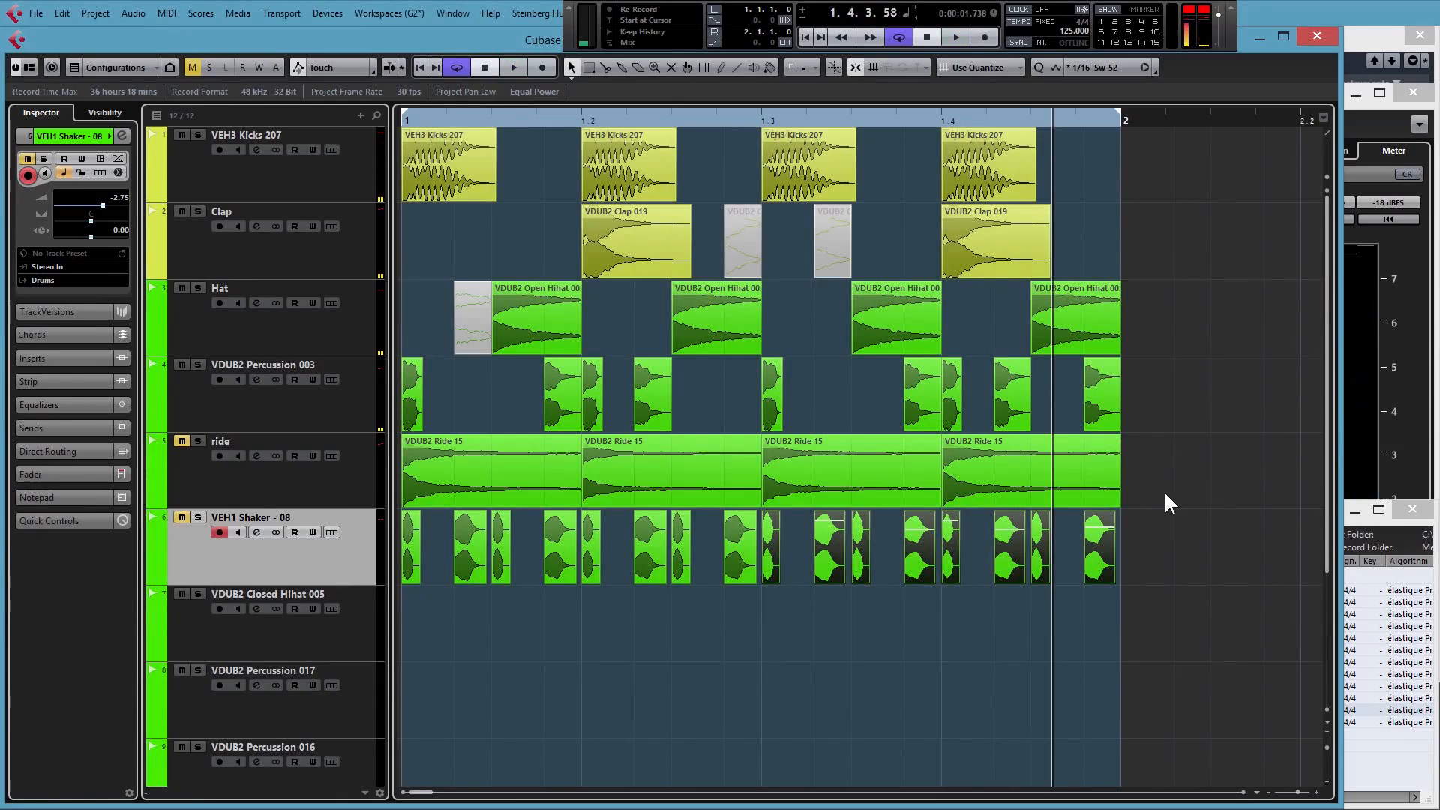
pyautogui.press('space')
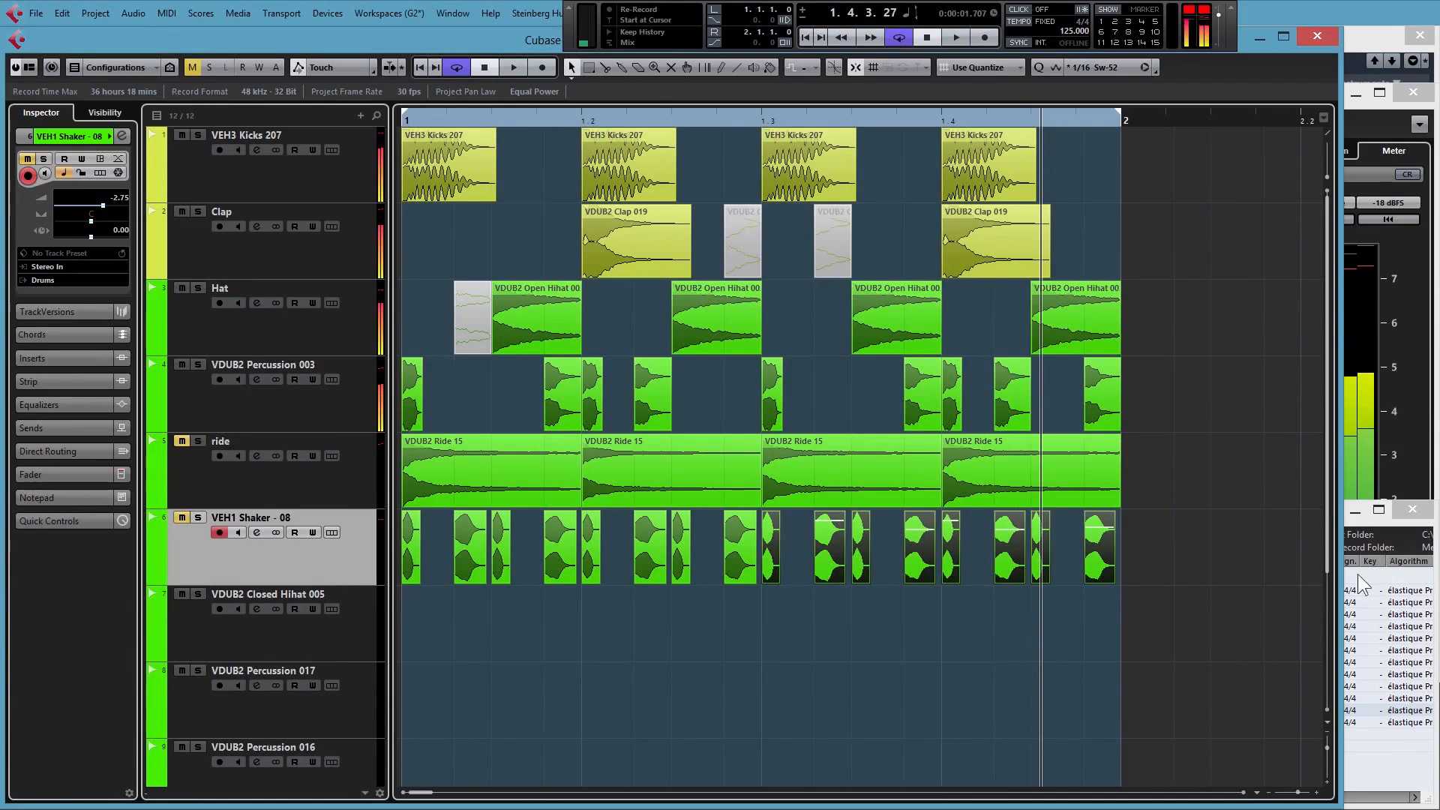
# Place the VDUB2 Percussion 011 sample on the VDUB2 Closed Hihat 005 track just before beat 2, and play from bar 1
pyautogui.click(1401, 538)
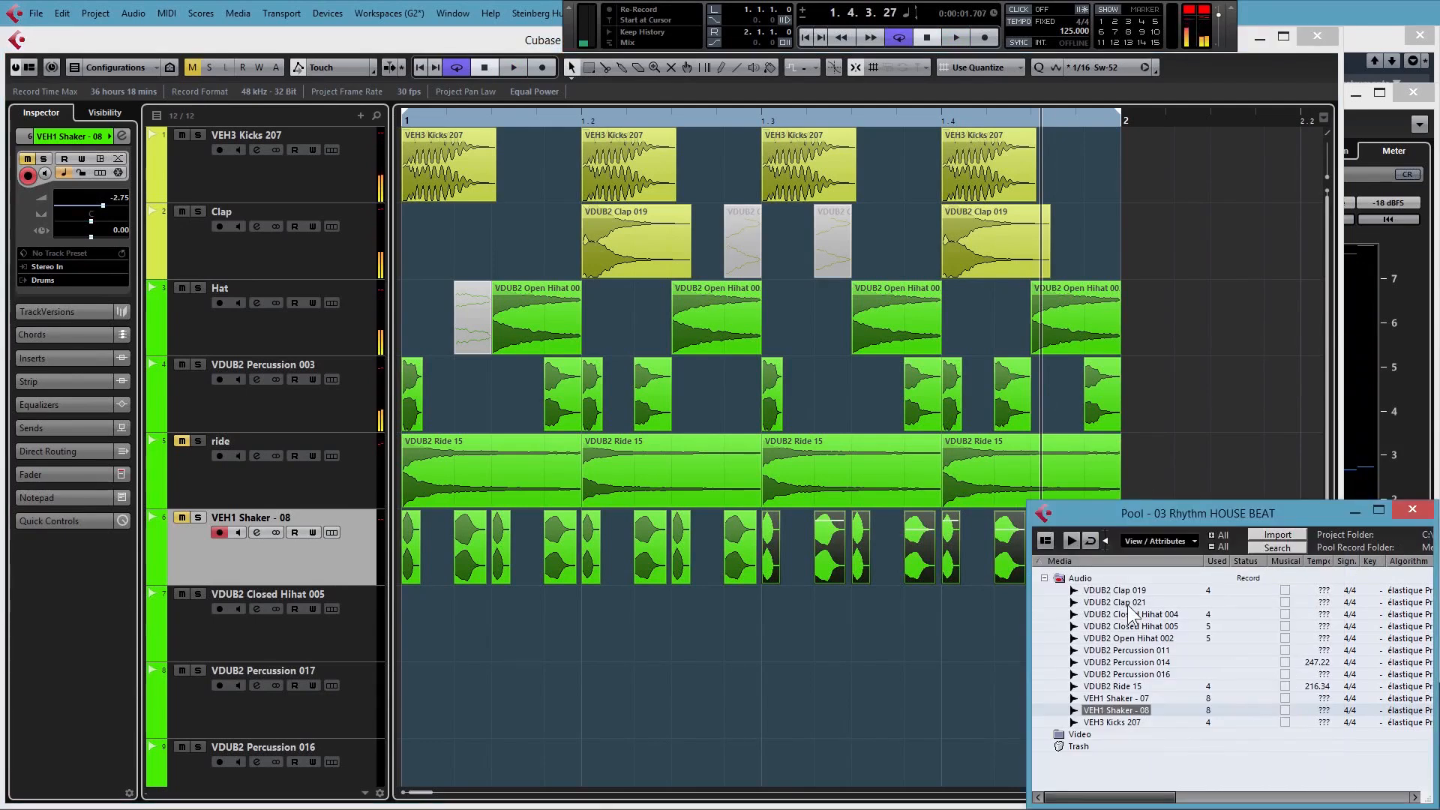
pyautogui.click(1138, 651)
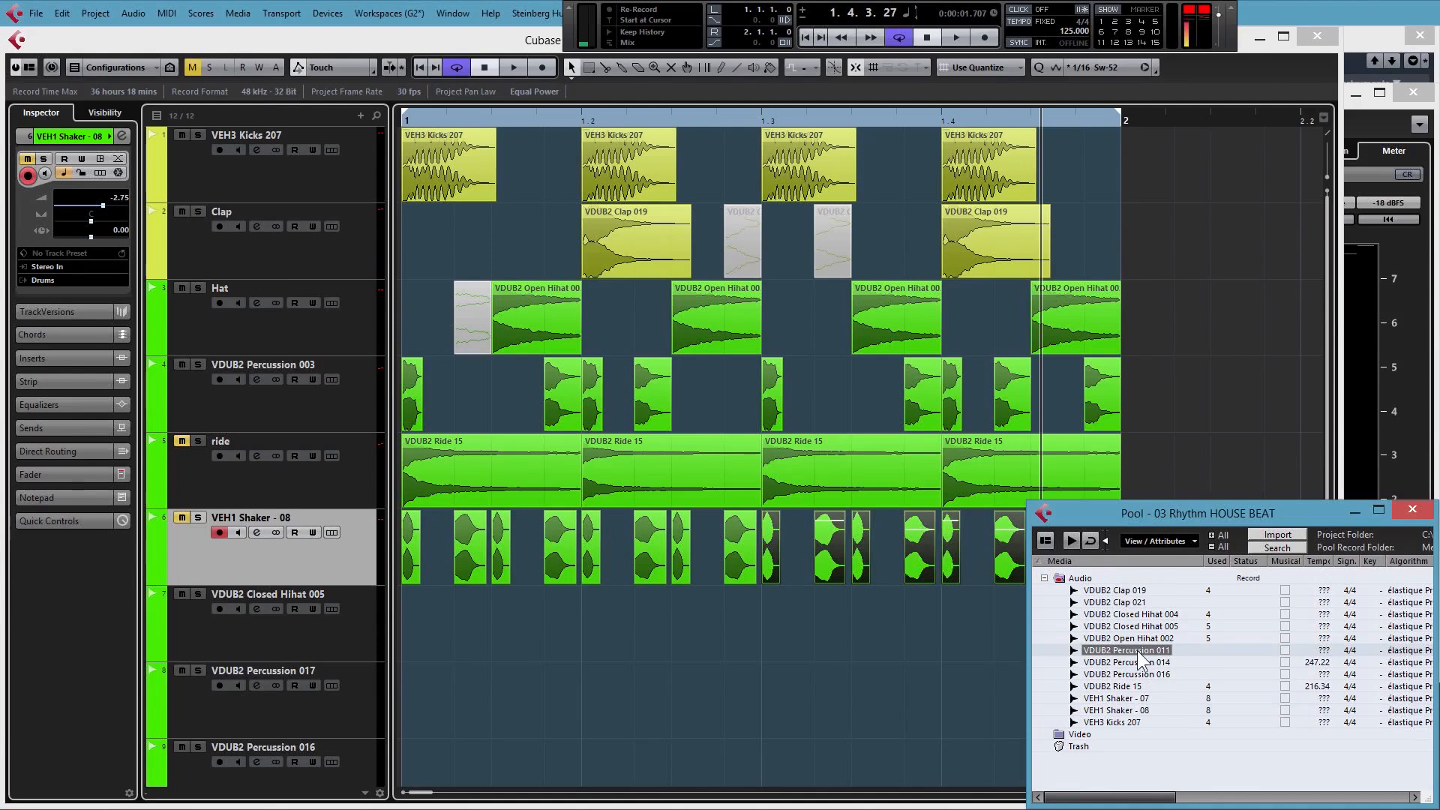
pyautogui.moveTo(1138, 652); pyautogui.dragTo(553, 633)
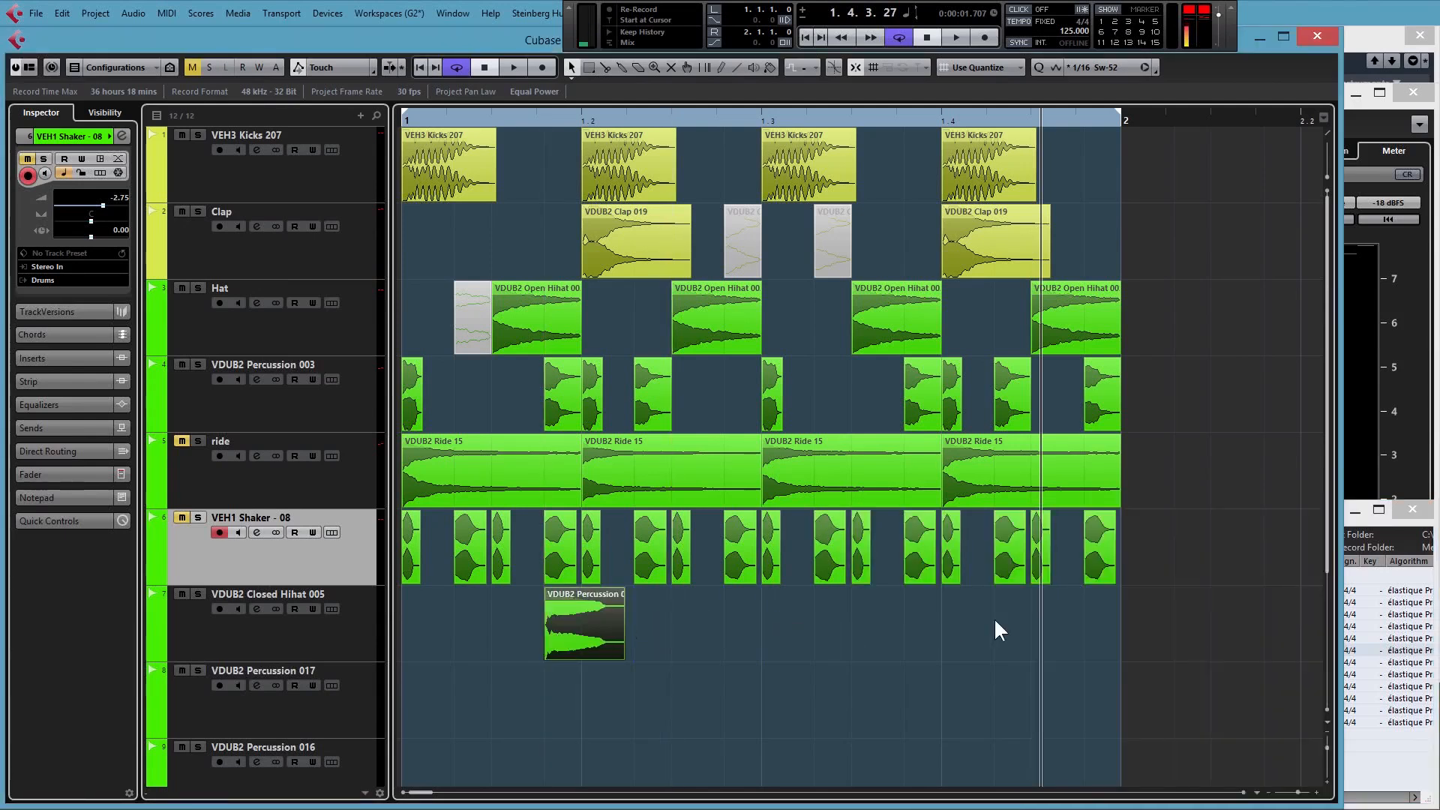
pyautogui.press('space')
pyautogui.click(399, 120)
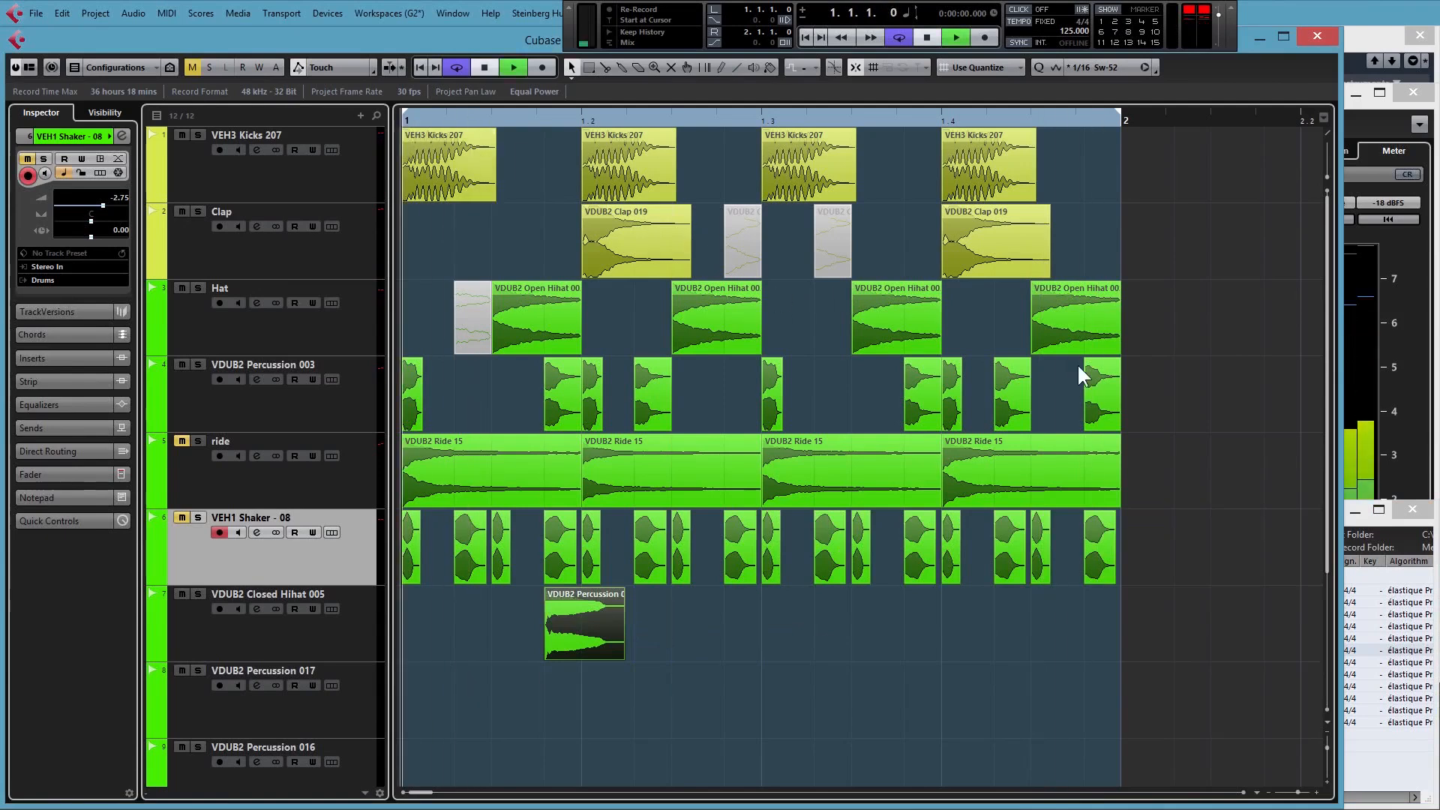
pyautogui.press('space')
# Audition the VDUB2 Percussion 014 and 016 samples, place 016 mid-beat 2 on the VDUB2 Percussion 017 track, and play from bar 1
pyautogui.click(1368, 791)
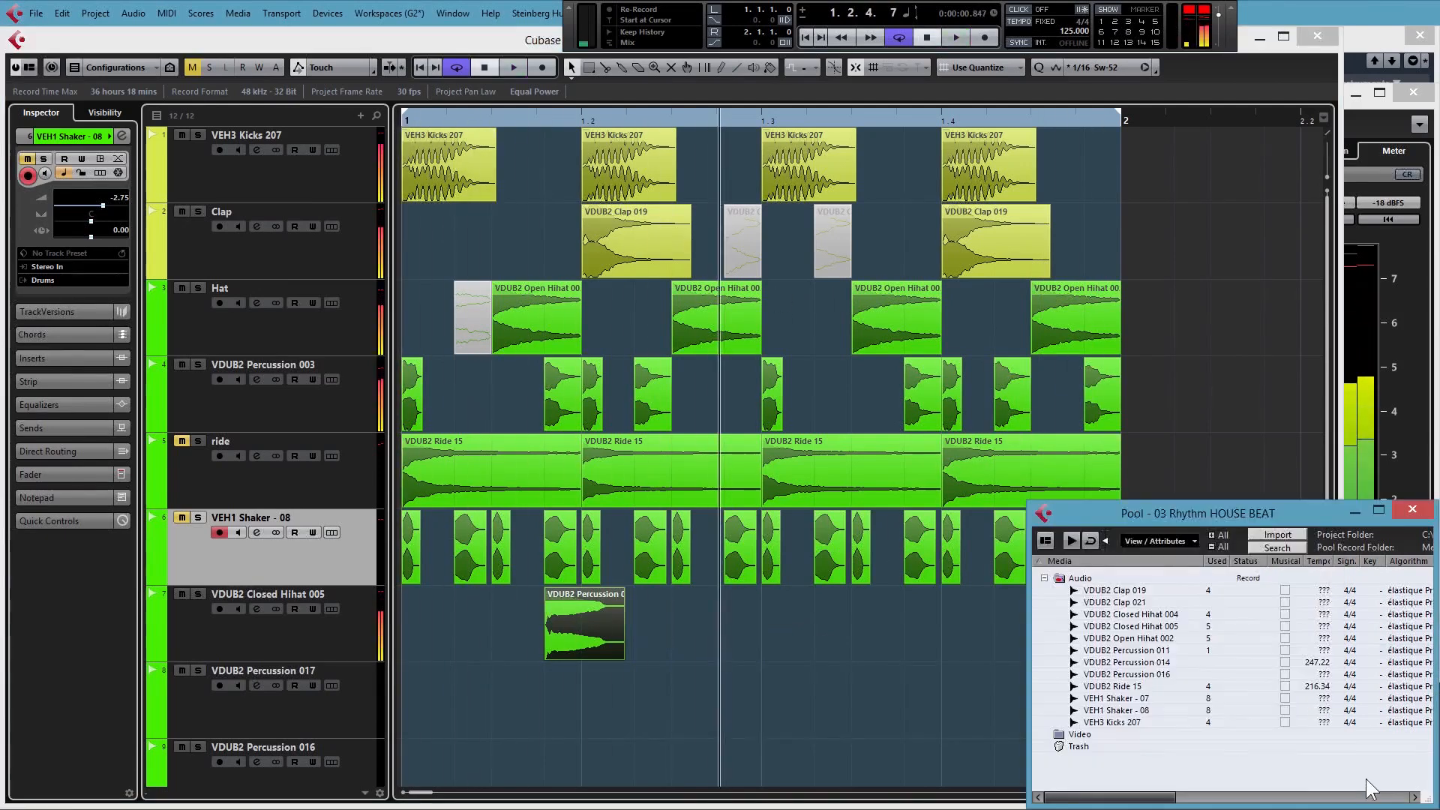
pyautogui.click(1129, 662)
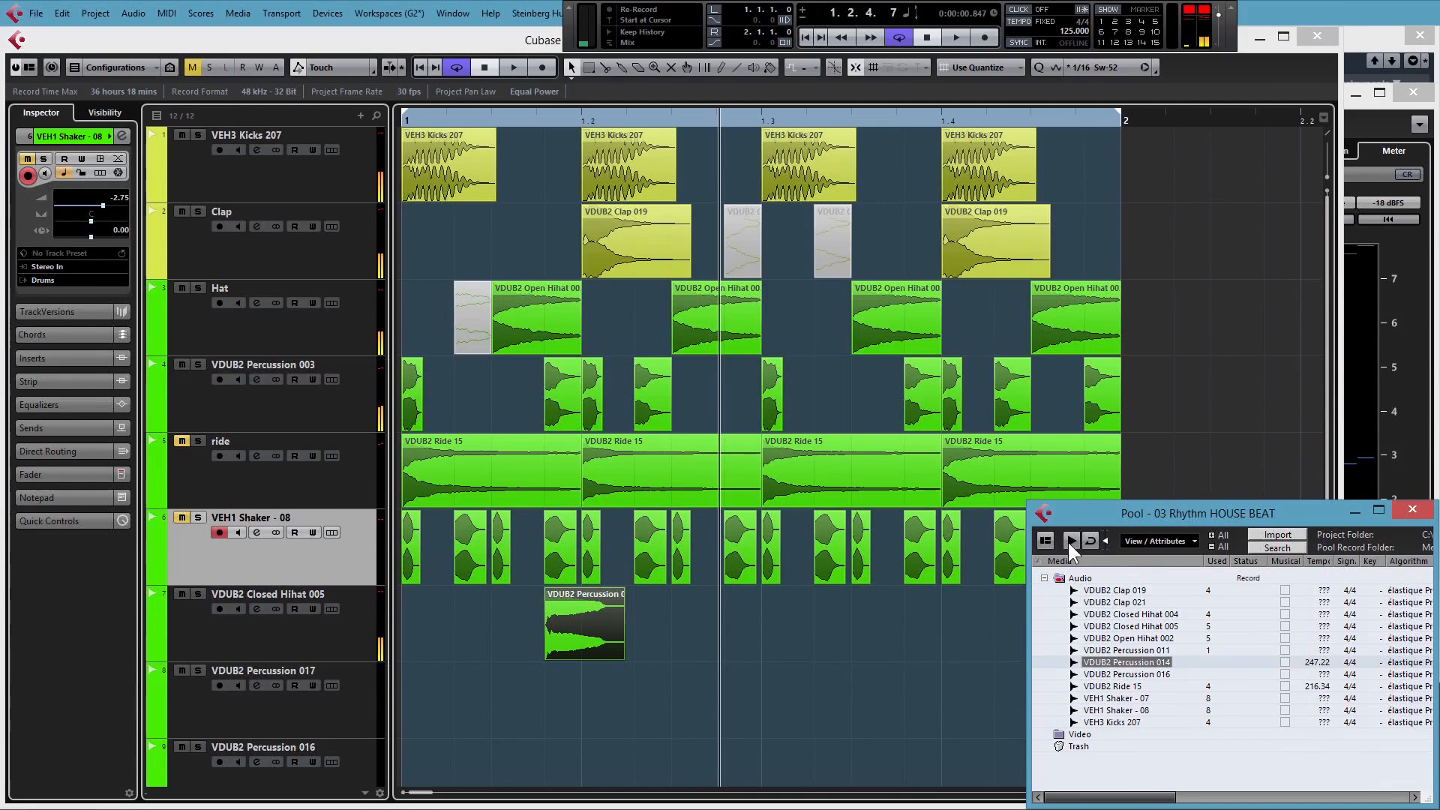
pyautogui.click(1124, 674)
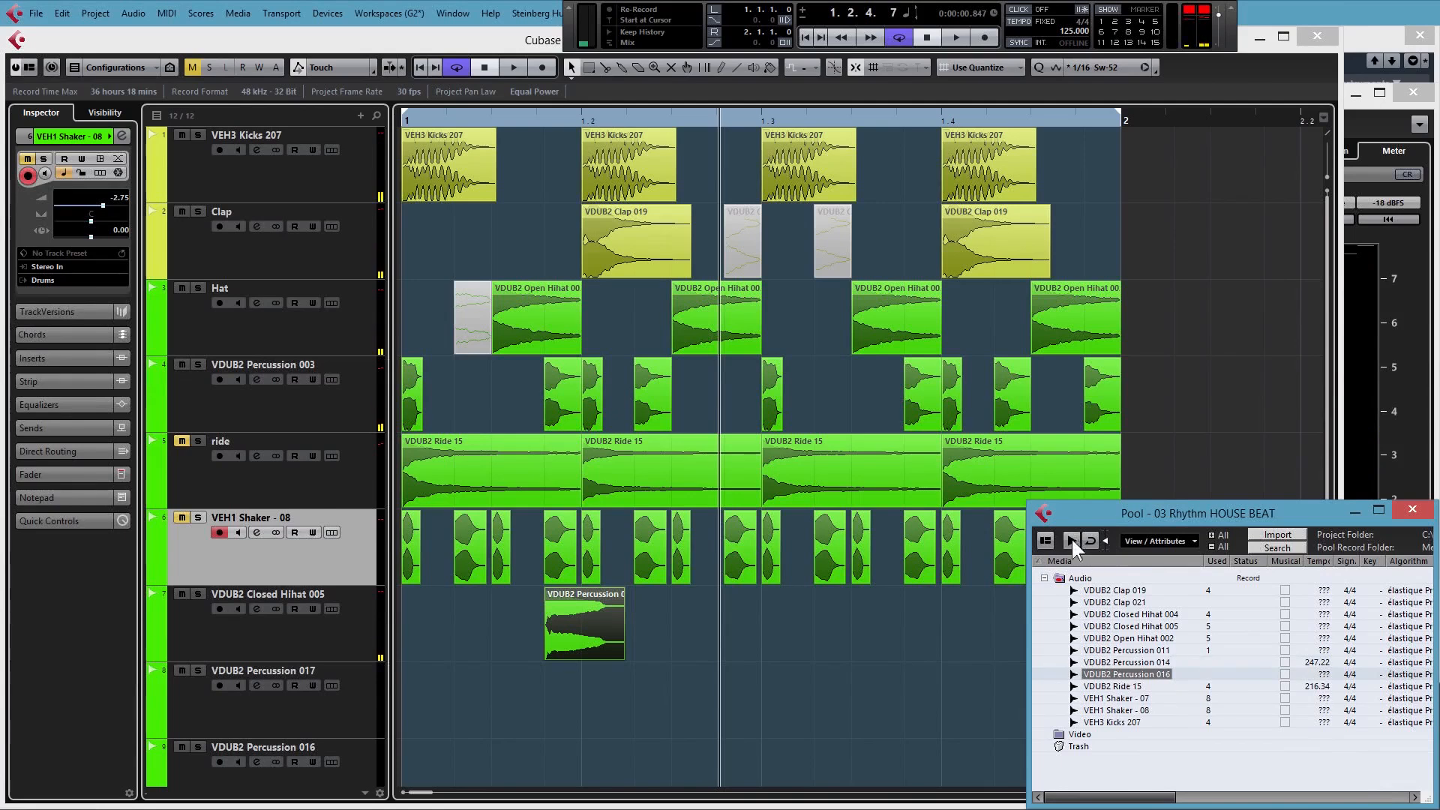
pyautogui.moveTo(1125, 678); pyautogui.dragTo(682, 704)
pyautogui.click(403, 123)
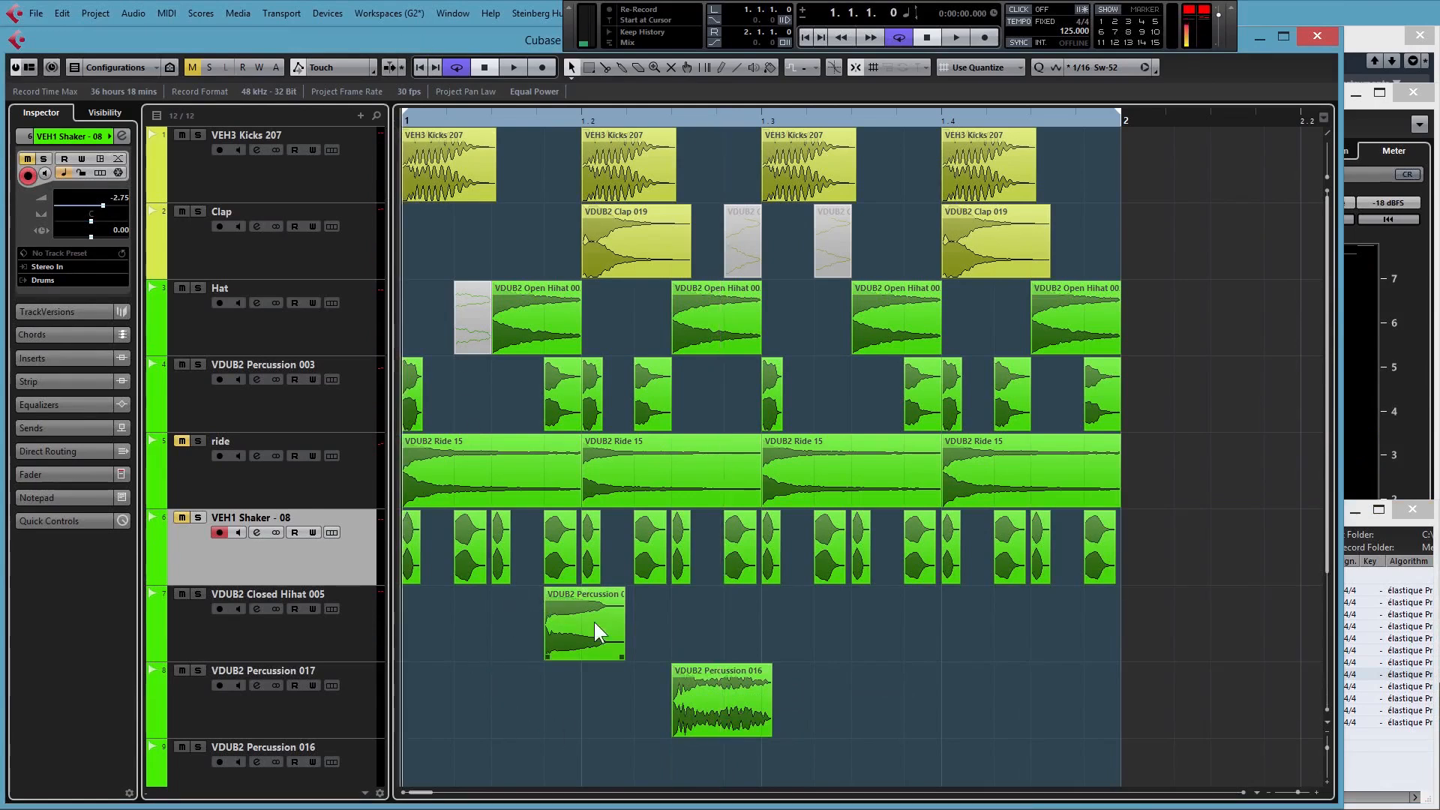
pyautogui.moveTo(579, 623); pyautogui.dragTo(563, 593)
pyautogui.press('space')
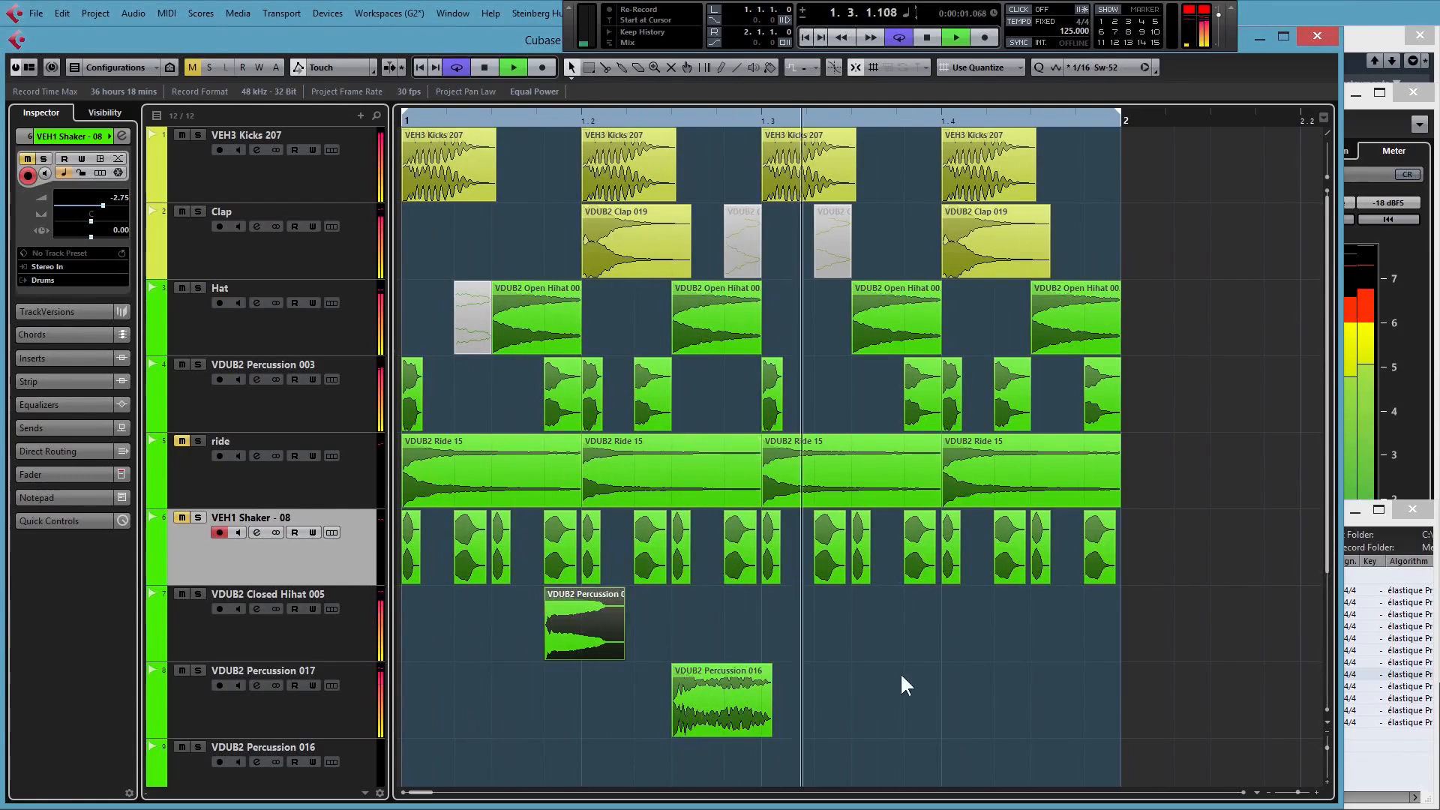
# Copy the VDUB2 Percussion 016 hit from the middle of beat 2 to the middle of beat 4
pyautogui.moveTo(767, 702); pyautogui.dragTo(1060, 693)
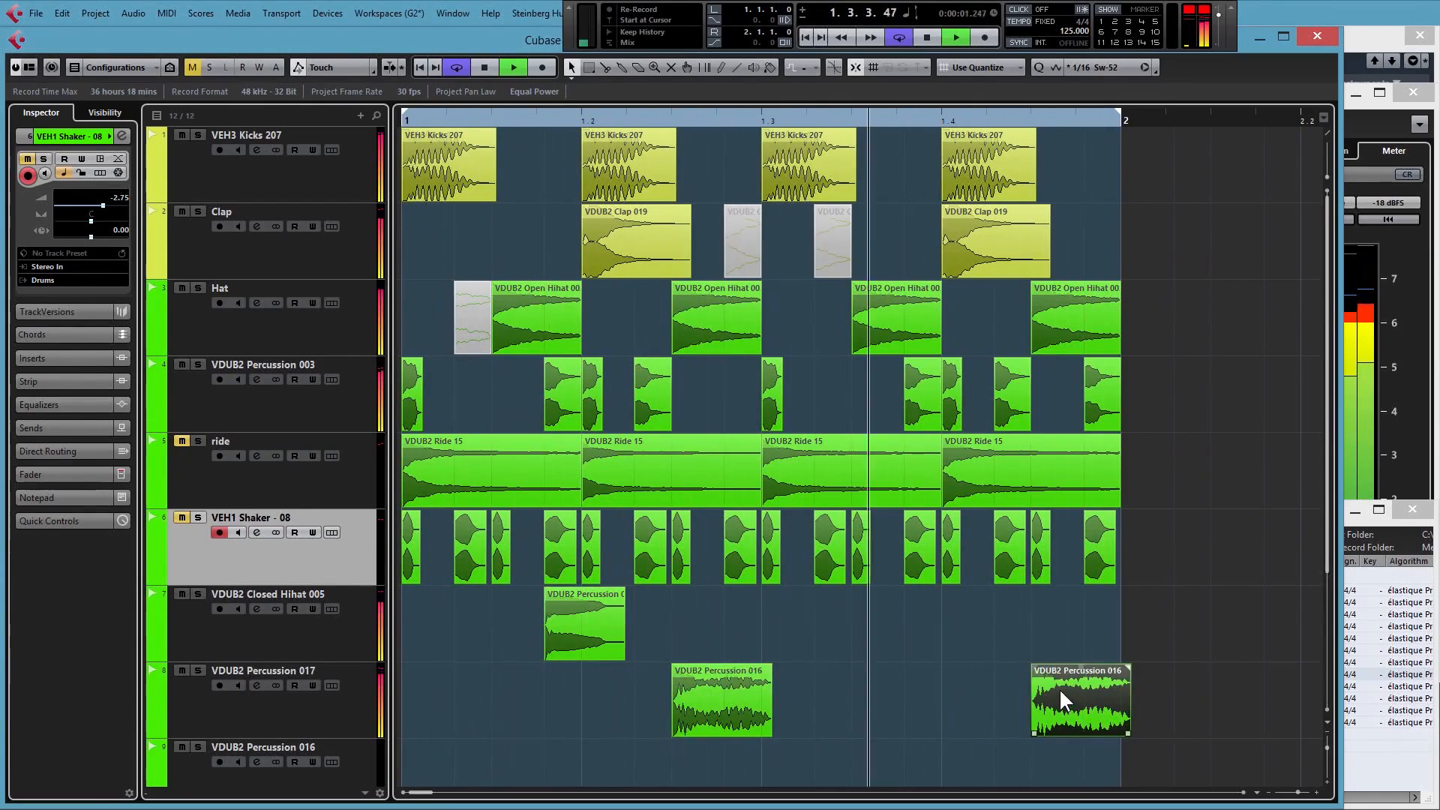
pyautogui.click(765, 623)
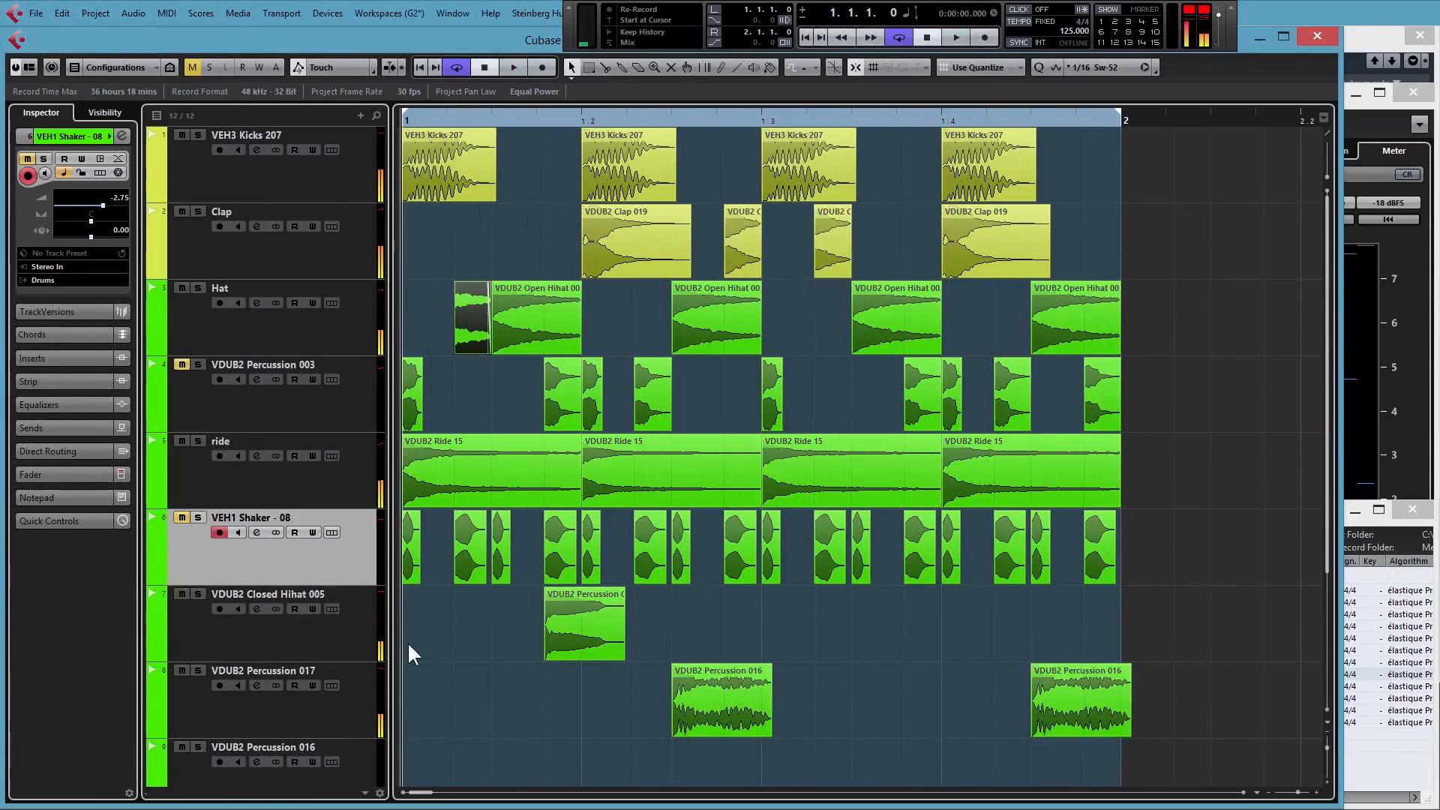
# Select the VDUB2 Closed Hihat 005 track and play the beat from bar 1
pyautogui.click(352, 636)
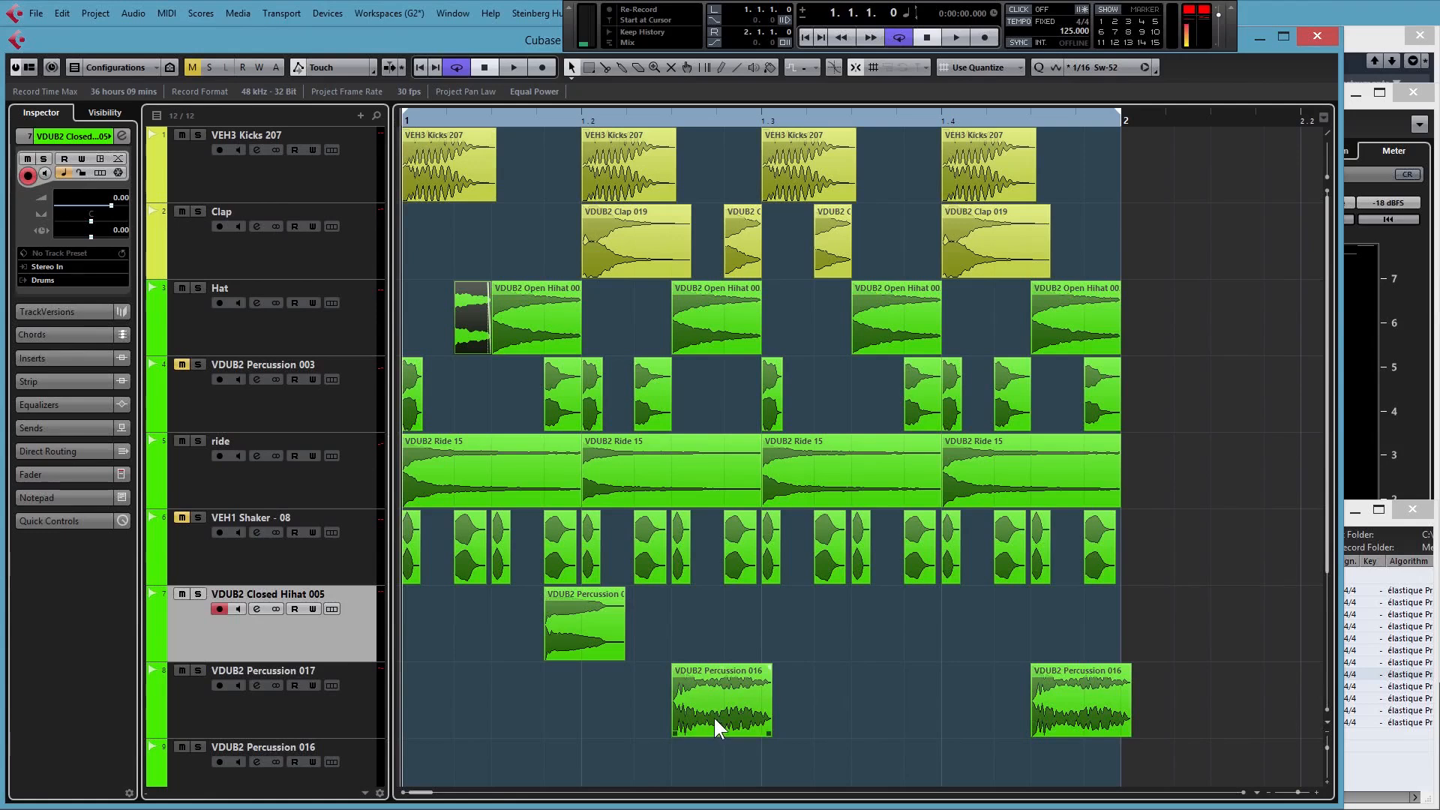
pyautogui.press('space')
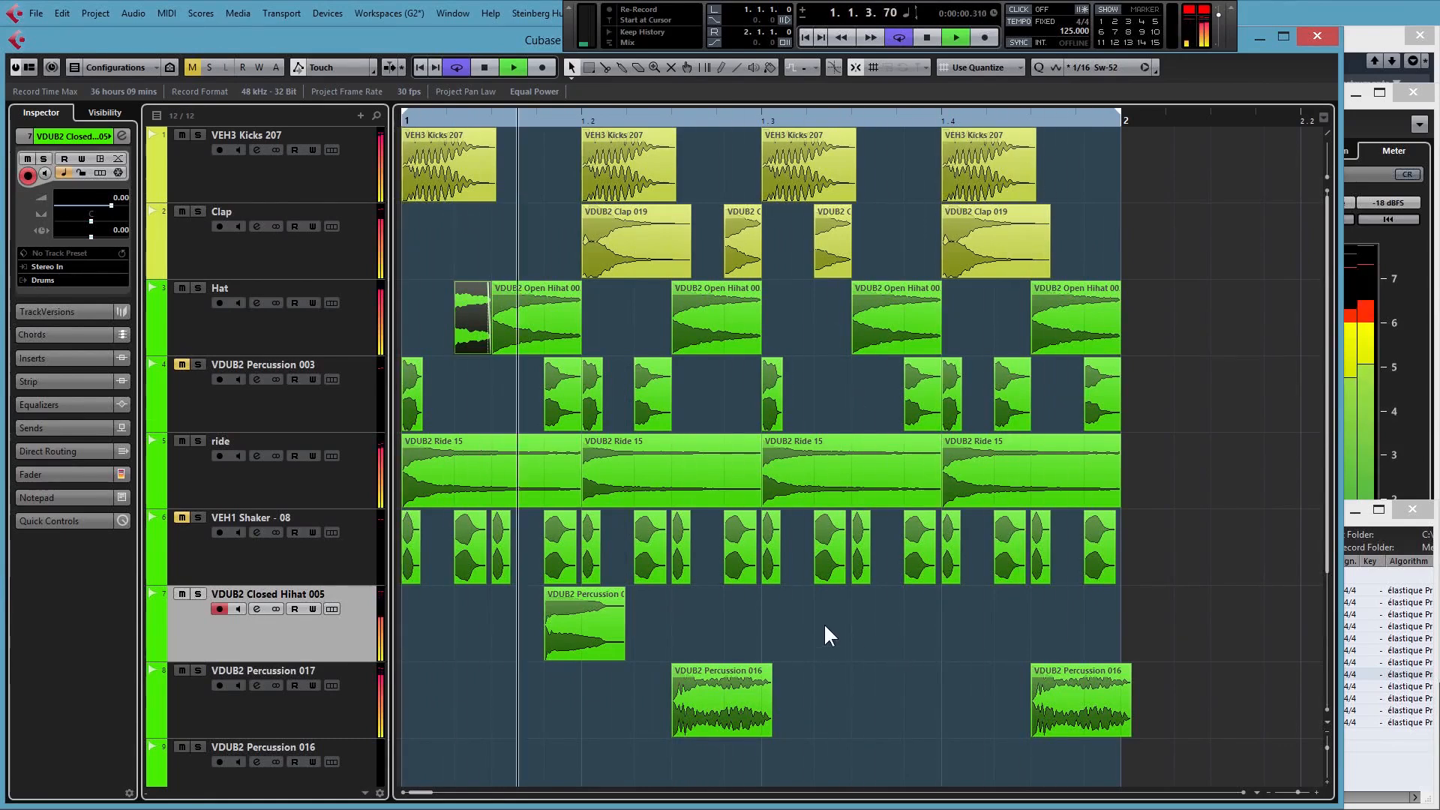
pyautogui.press('space')
# Try moving the percussion hit near beat 2 onto beat 2 and the two Percussion 016 hits onto beats 3 and 4, and play from bar 1
pyautogui.moveTo(583, 623); pyautogui.dragTo(620, 623)
pyautogui.moveTo(693, 700); pyautogui.dragTo(779, 700)
pyautogui.moveTo(1047, 688); pyautogui.dragTo(958, 688)
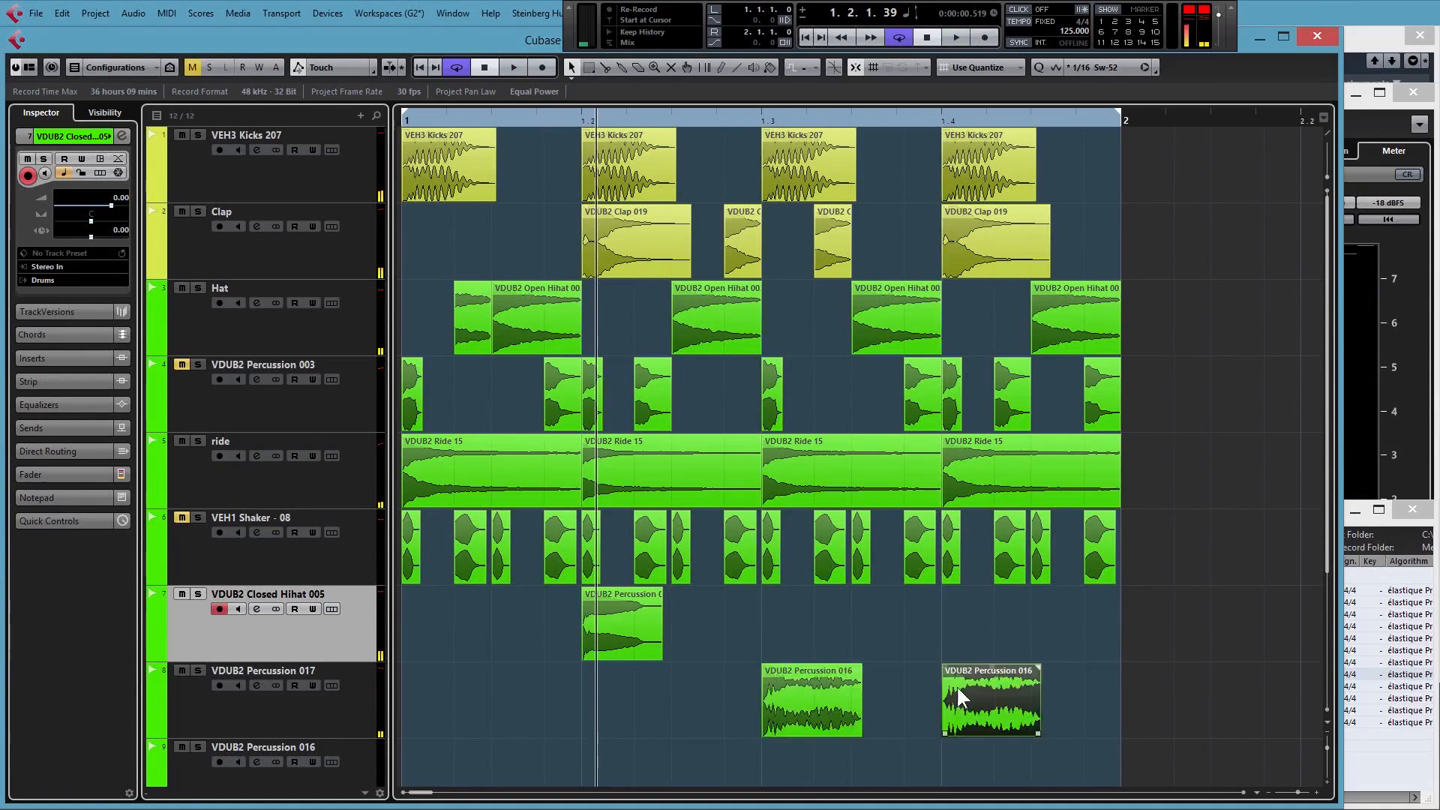
pyautogui.click(404, 124)
pyautogui.press('space')
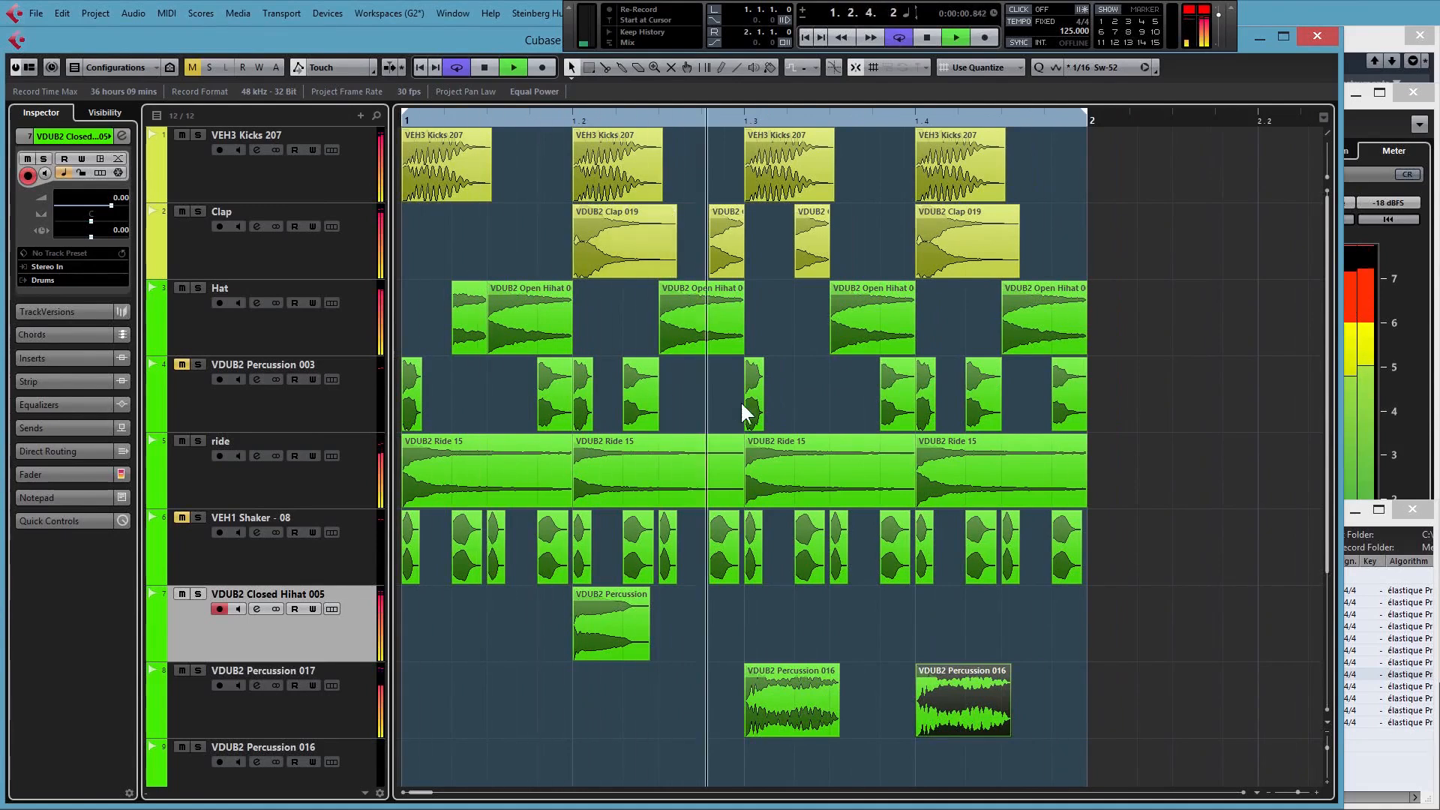
pyautogui.press('space')
# Move the last VDUB2 Percussion 016 hit to the middle of beat 4 and play the beat
pyautogui.moveTo(947, 698); pyautogui.dragTo(1038, 700)
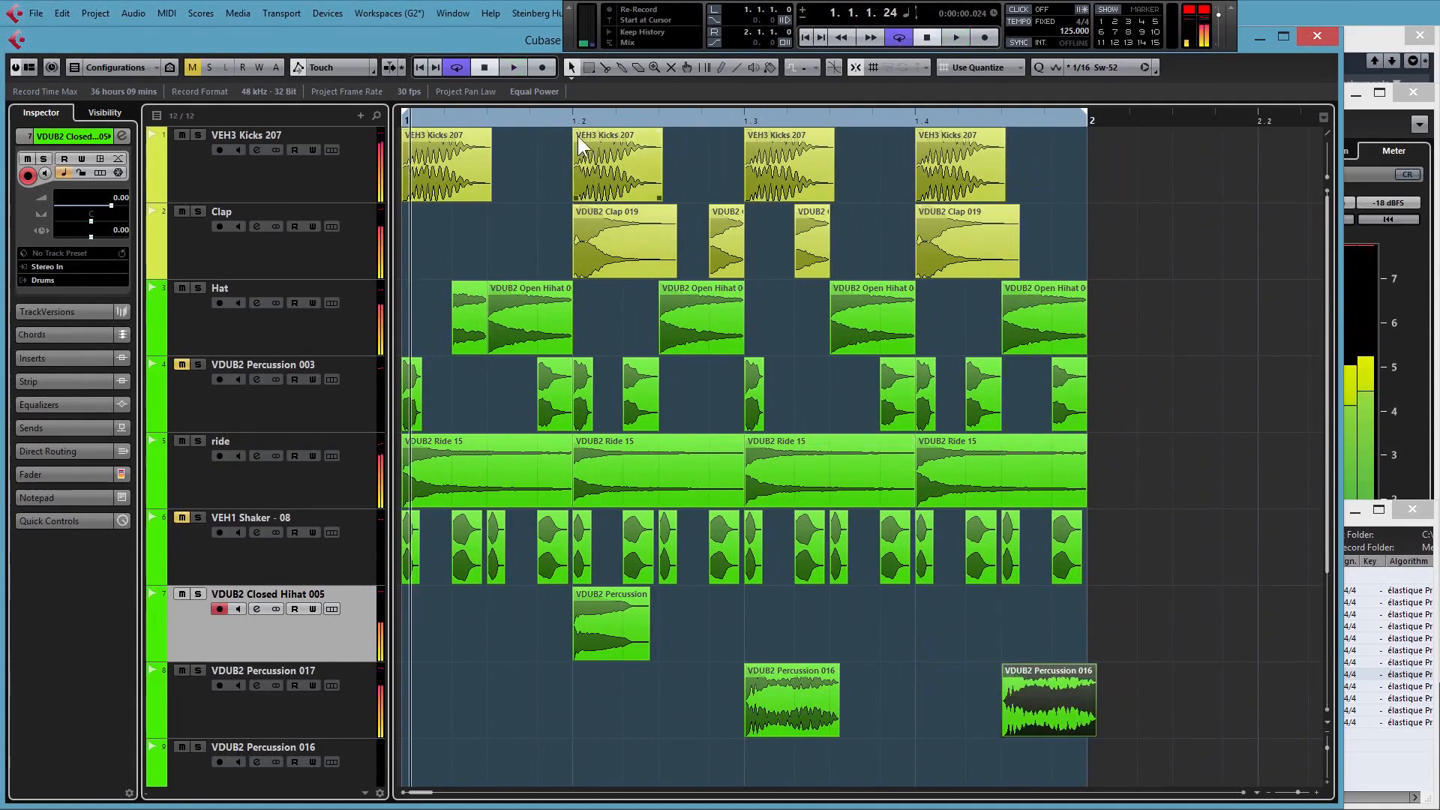
pyautogui.press('g')
pyautogui.press('space')
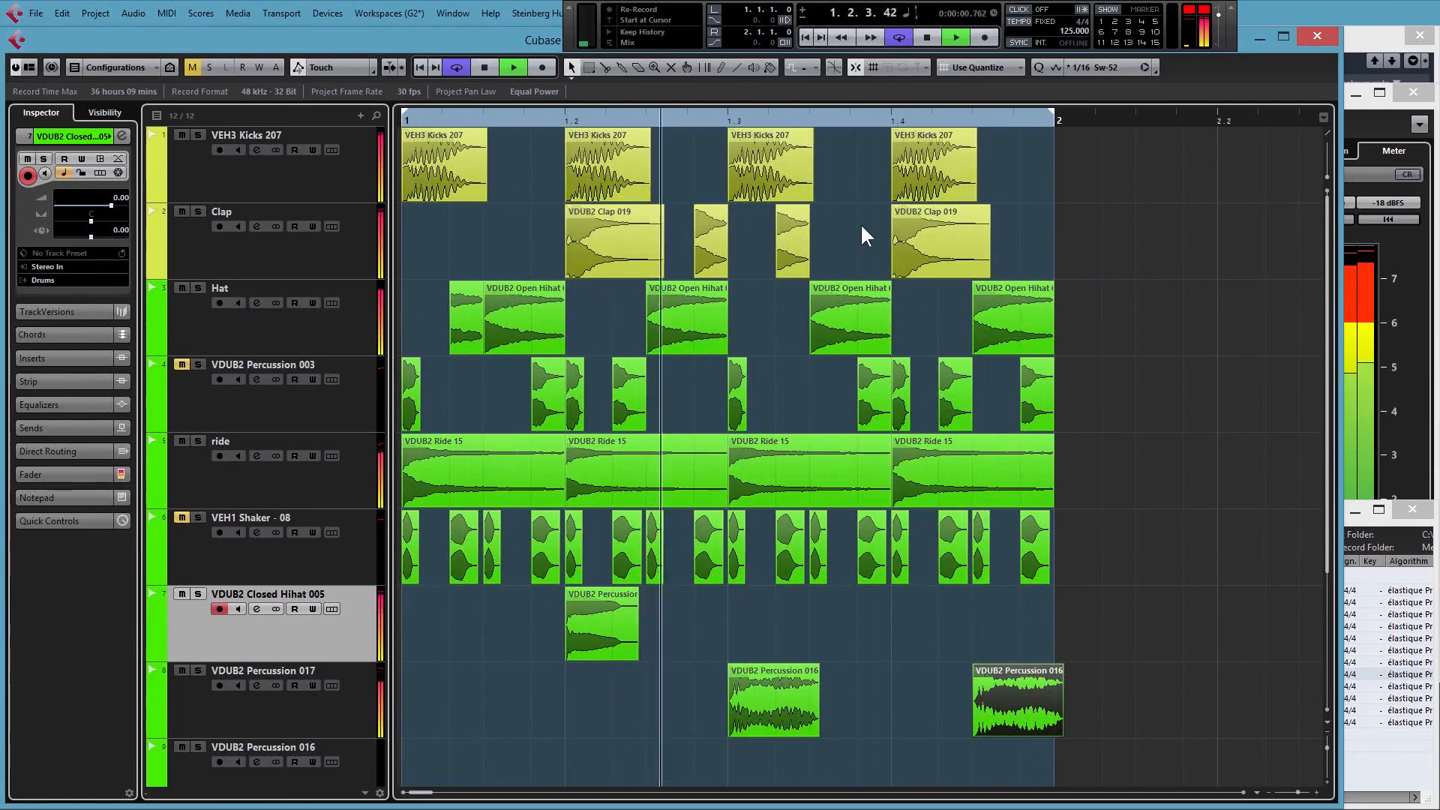
pyautogui.press('space')
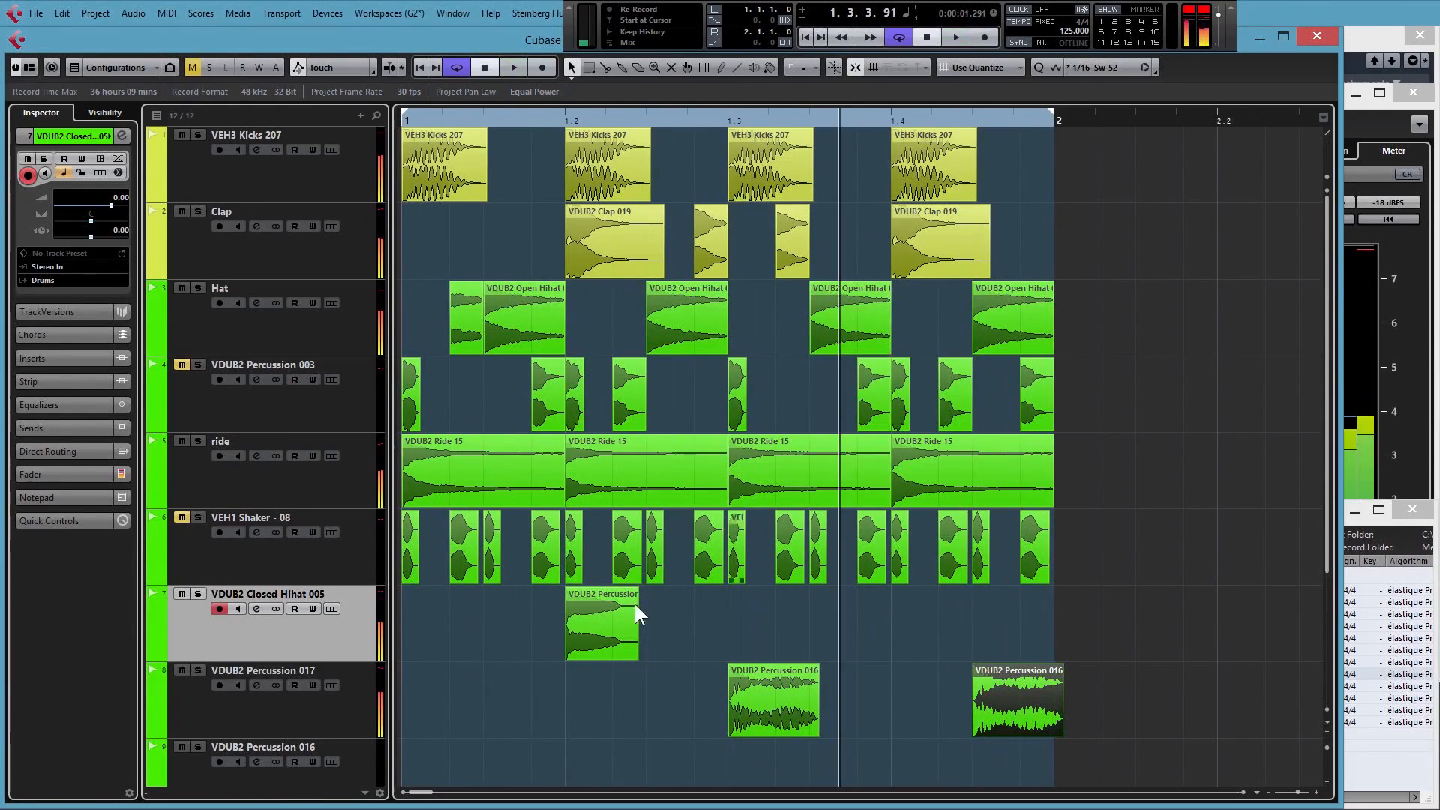
# Move the VDUB2 Closed Hihat 005 track's hit just before beat 2 and the first Percussion 016 hit to mid-beat 2, and play from bar 1
pyautogui.moveTo(602, 626); pyautogui.dragTo(560, 627)
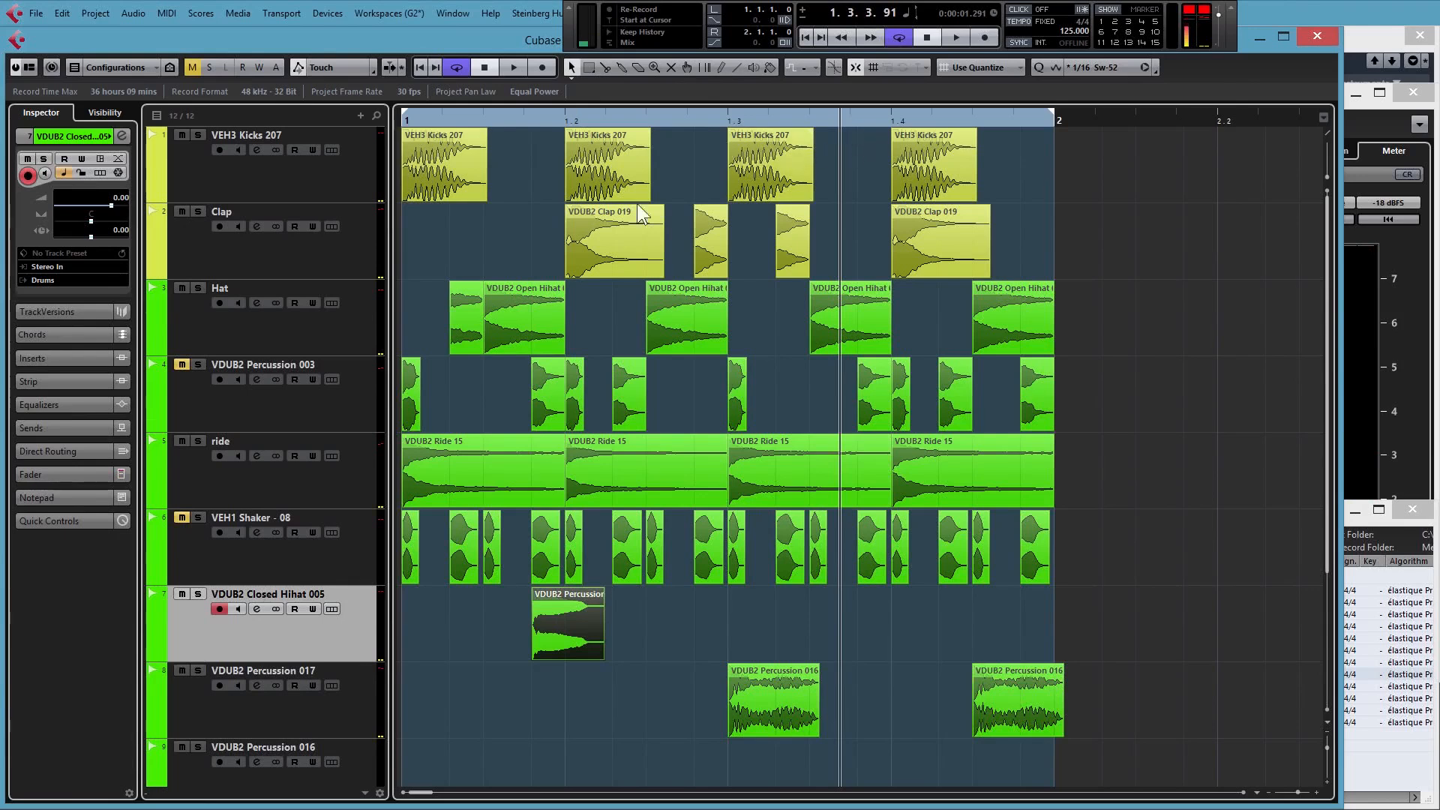
pyautogui.moveTo(768, 704); pyautogui.dragTo(699, 701)
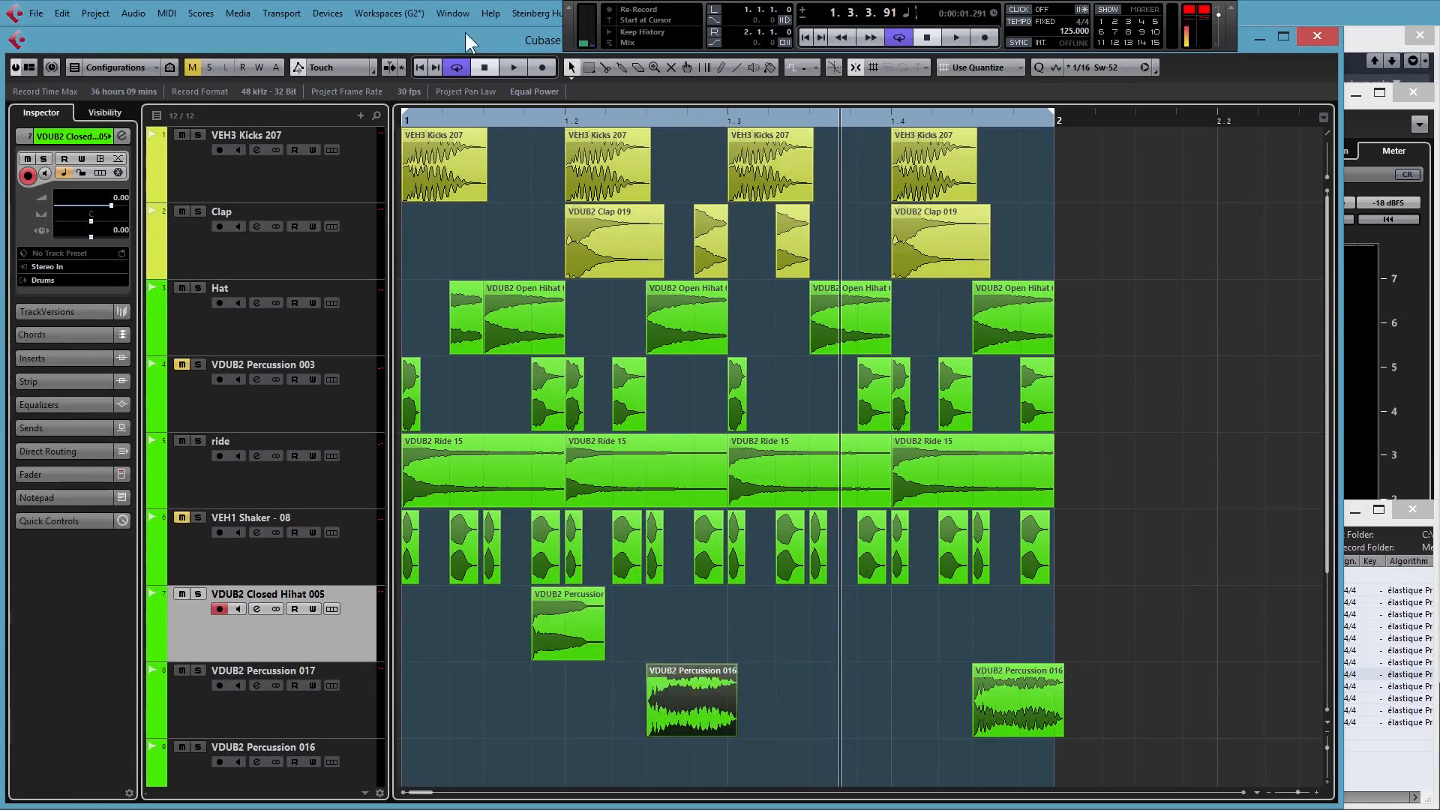
pyautogui.click(401, 119)
pyautogui.press('space')
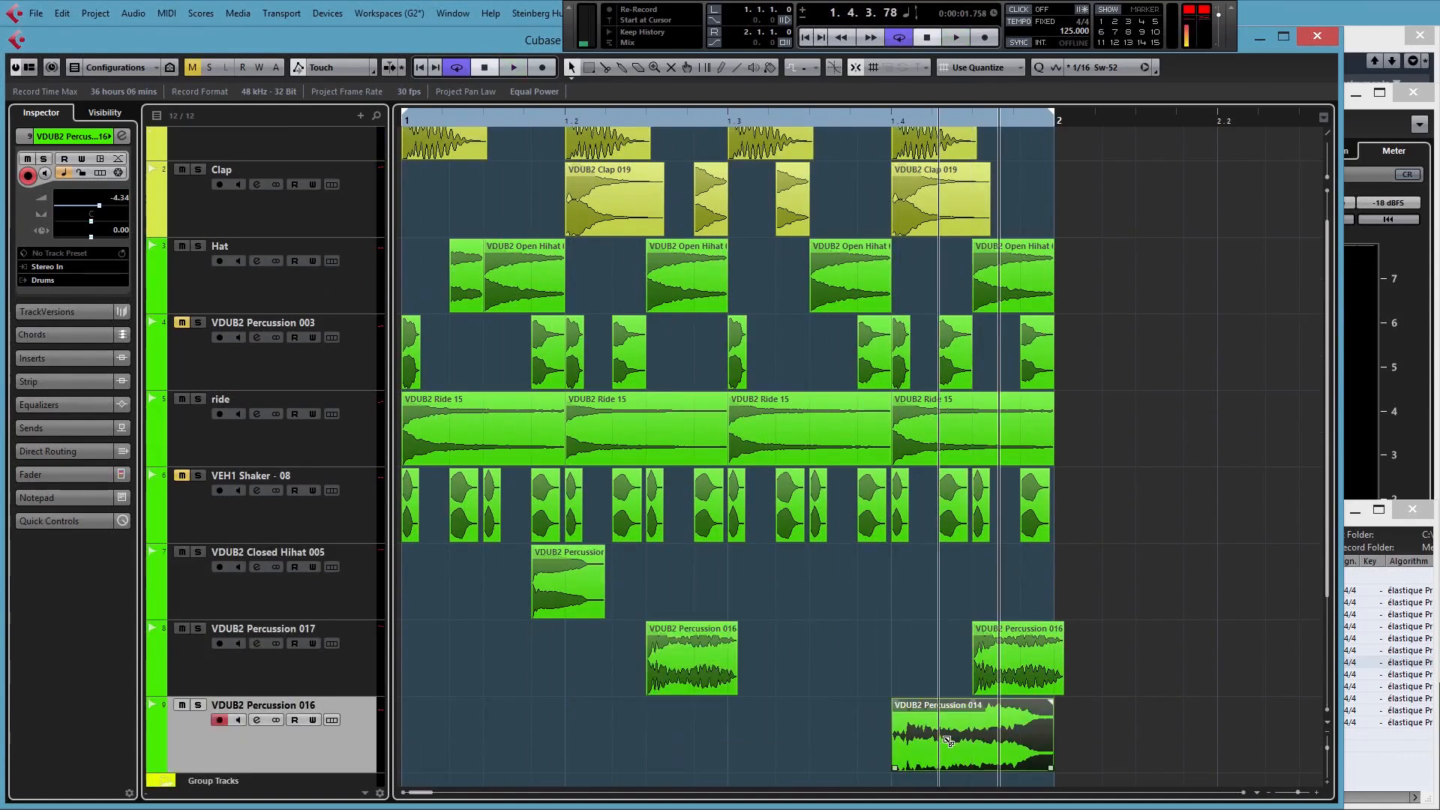
# Reverse the VDUB2 Percussion 014 sample at beat 4 and play from bar 1
pyautogui.rightClick(945, 739)
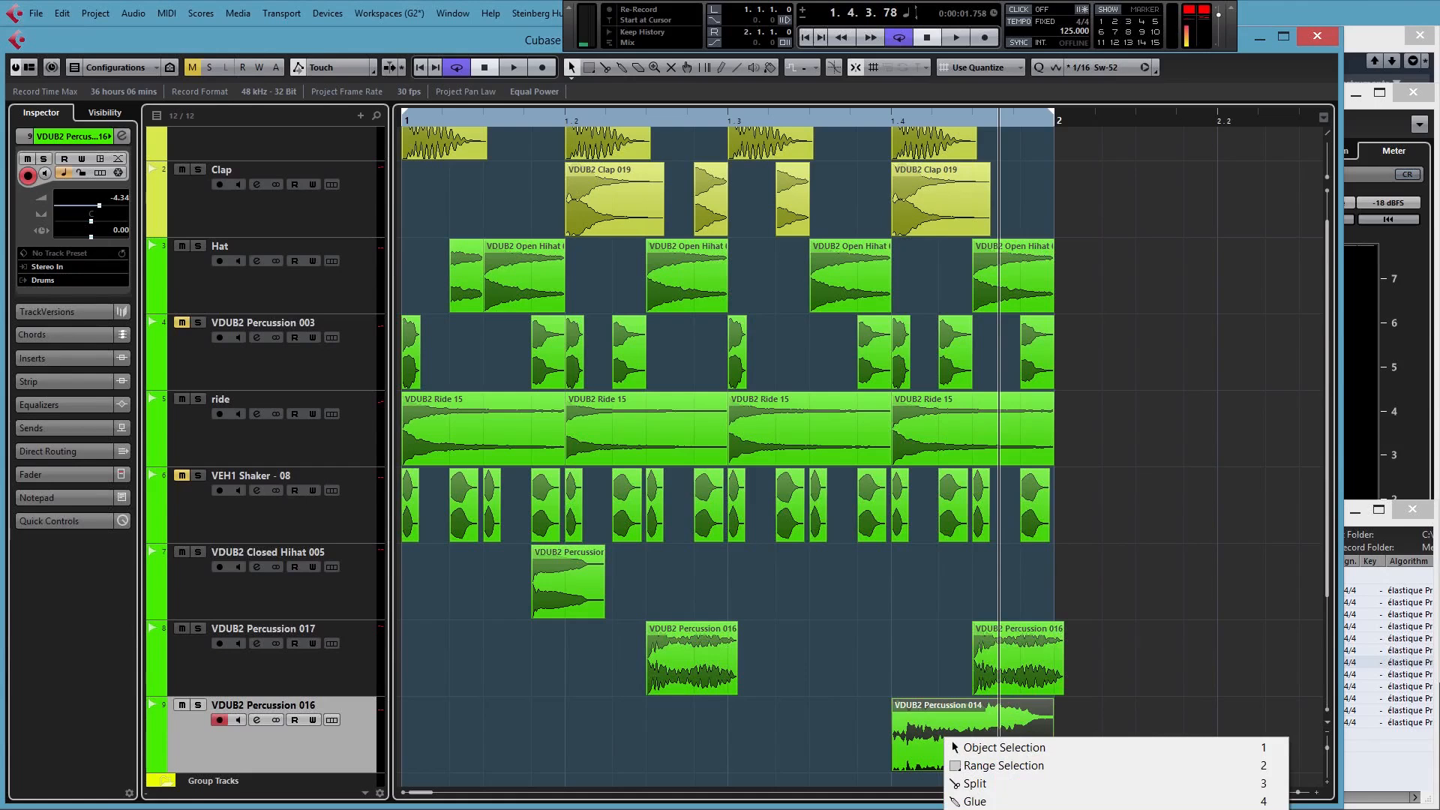
pyautogui.click(1004, 809)
pyautogui.click(399, 119)
pyautogui.press('space')
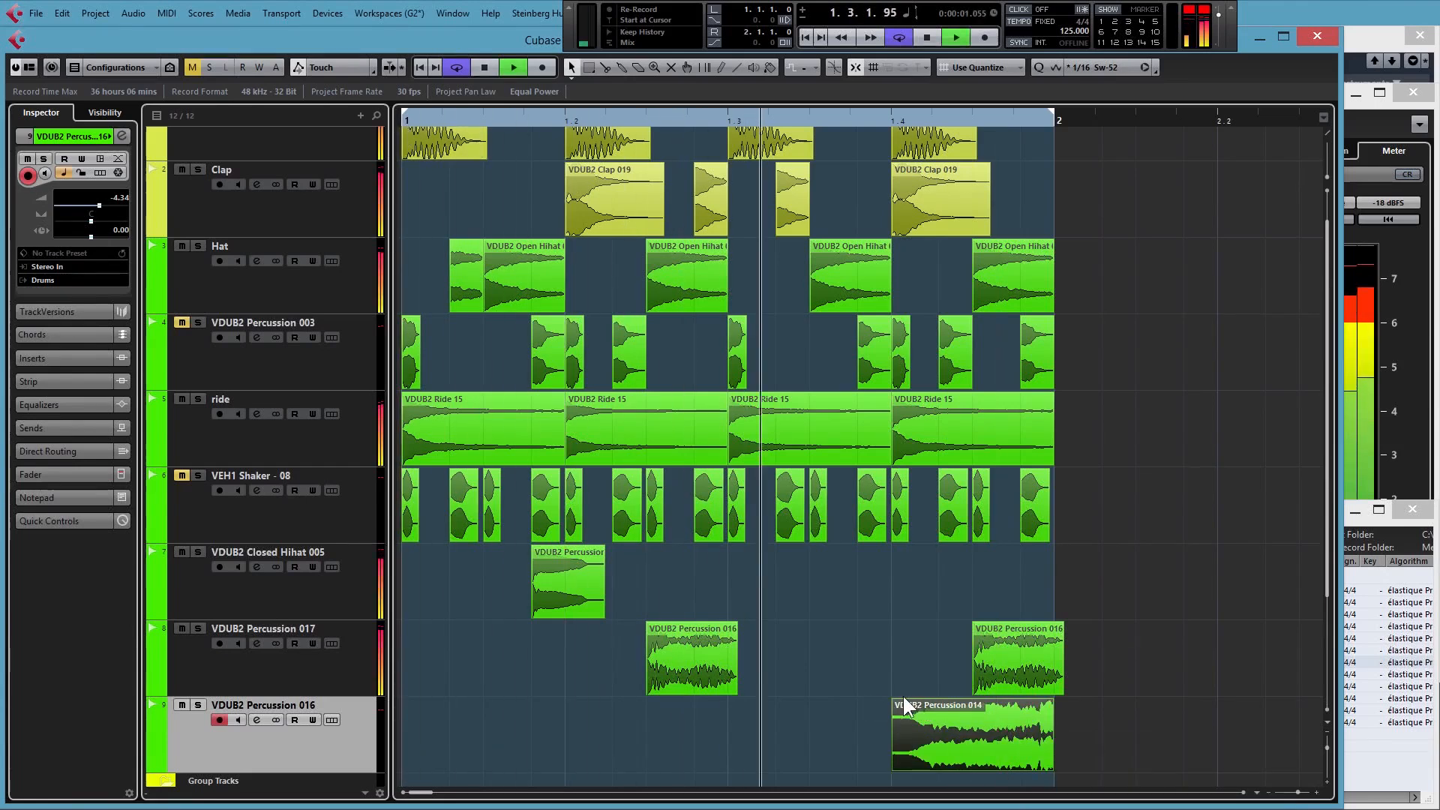
# Add a fade-in over about the first 60% of the reversed Percussion 014 hit and set its track volume to -5.45
pyautogui.moveTo(902, 701); pyautogui.dragTo(1014, 711)
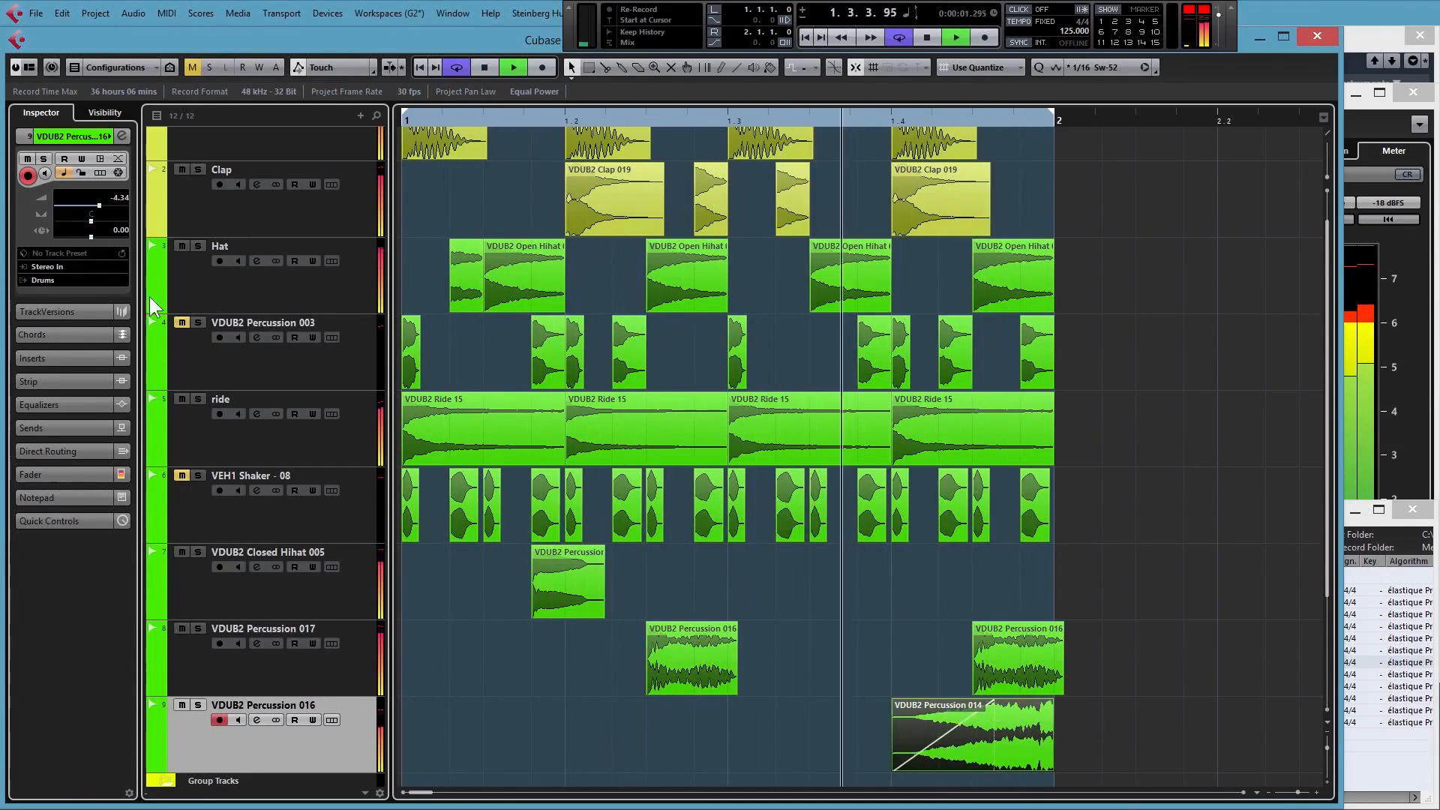
pyautogui.moveTo(100, 205); pyautogui.dragTo(96, 201)
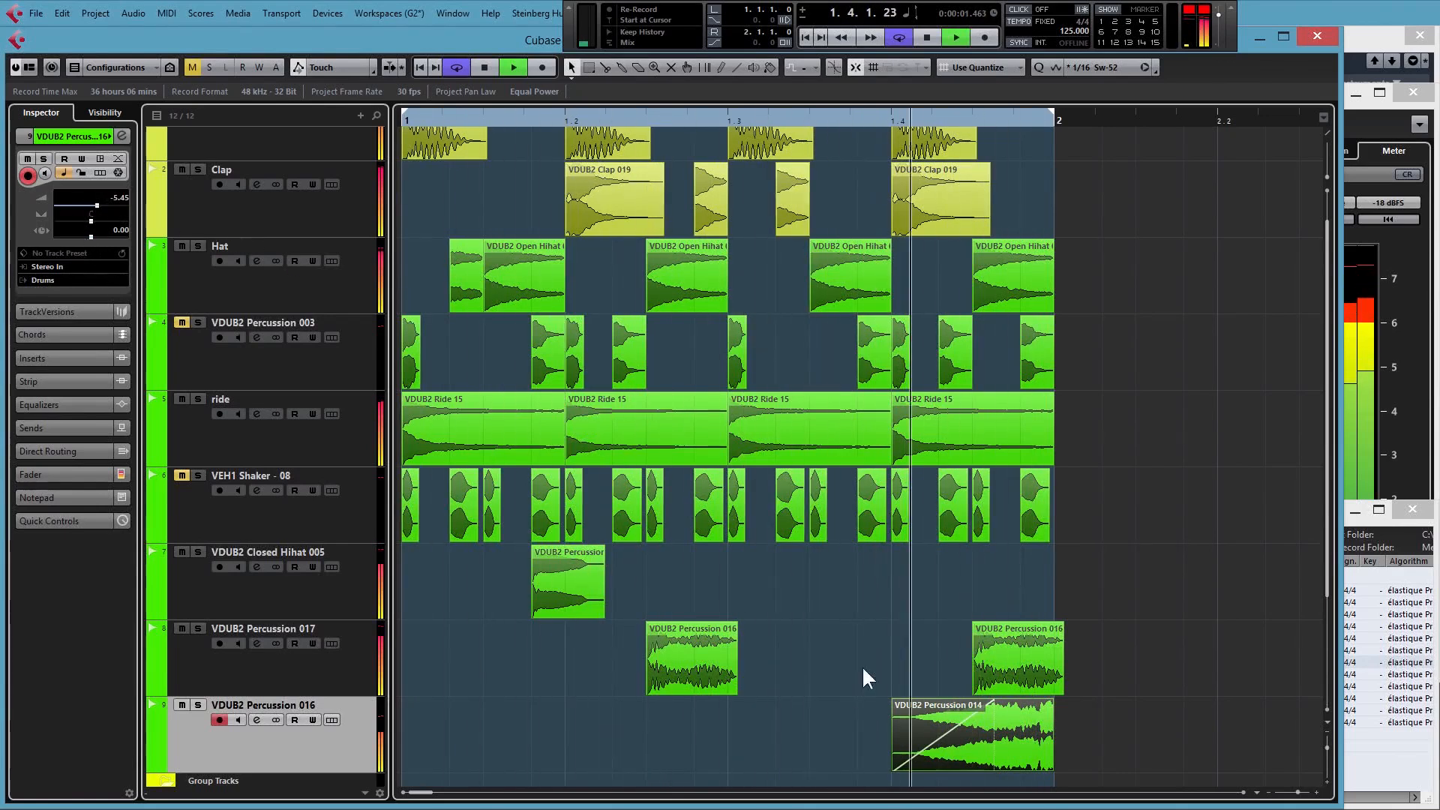
pyautogui.click(849, 617)
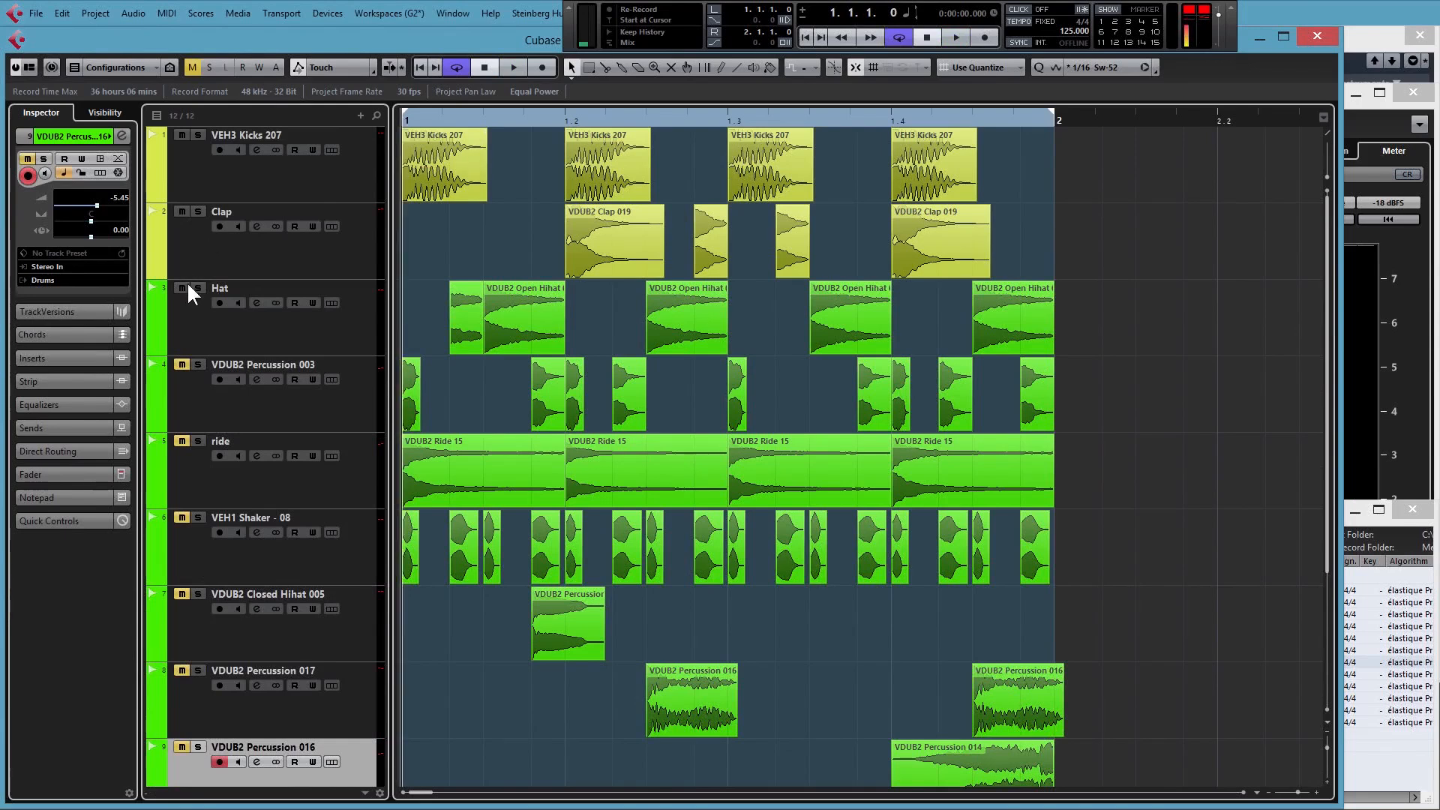
# Play the kick and clap from bar 1, and mute the two short ghost claps around beat 3
pyautogui.press('space')
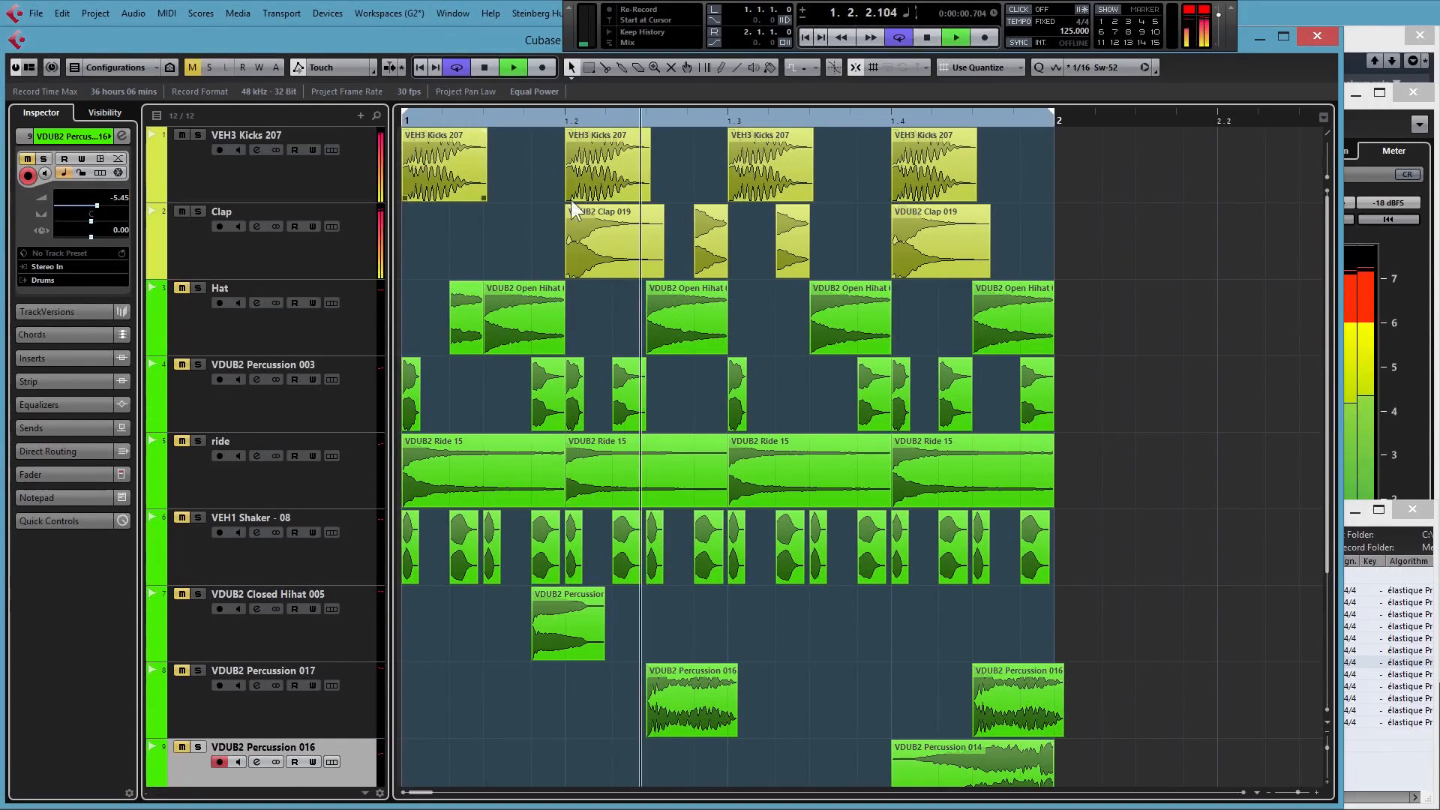
pyautogui.rightClick(825, 233)
pyautogui.click(825, 248)
pyautogui.moveTo(830, 255); pyautogui.dragTo(707, 234)
pyautogui.rightClick(752, 231)
pyautogui.click(752, 231)
# Mute the short ghost hi-hat hit in beat 1 and unmute the Hat track during playback
pyautogui.rightClick(464, 310)
pyautogui.click(464, 326)
pyautogui.click(464, 324)
pyautogui.click(418, 315)
pyautogui.click(181, 288)
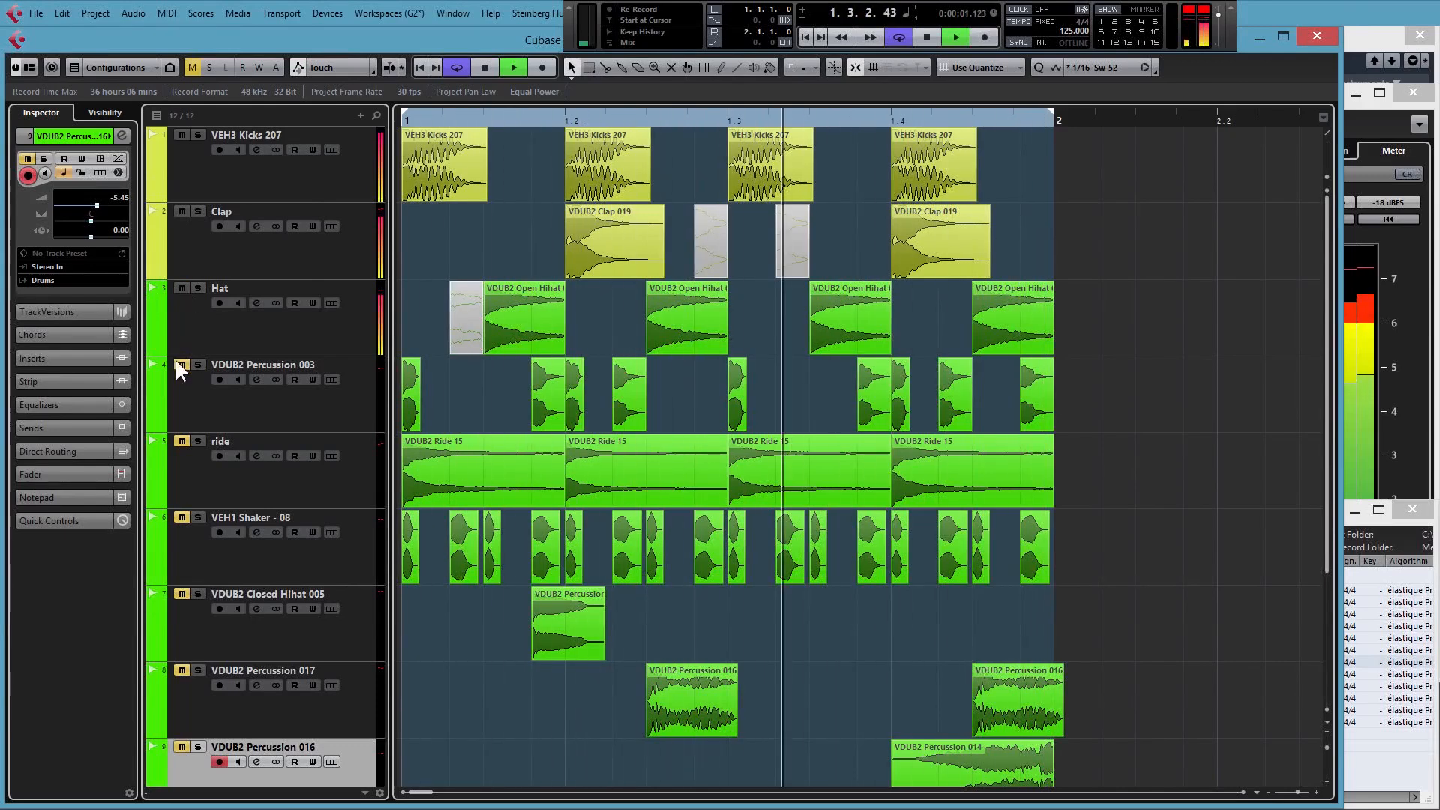
# Unmute the VDUB2 Percussion 003 track and listen to it with the kick, clap and hat
pyautogui.press('space')
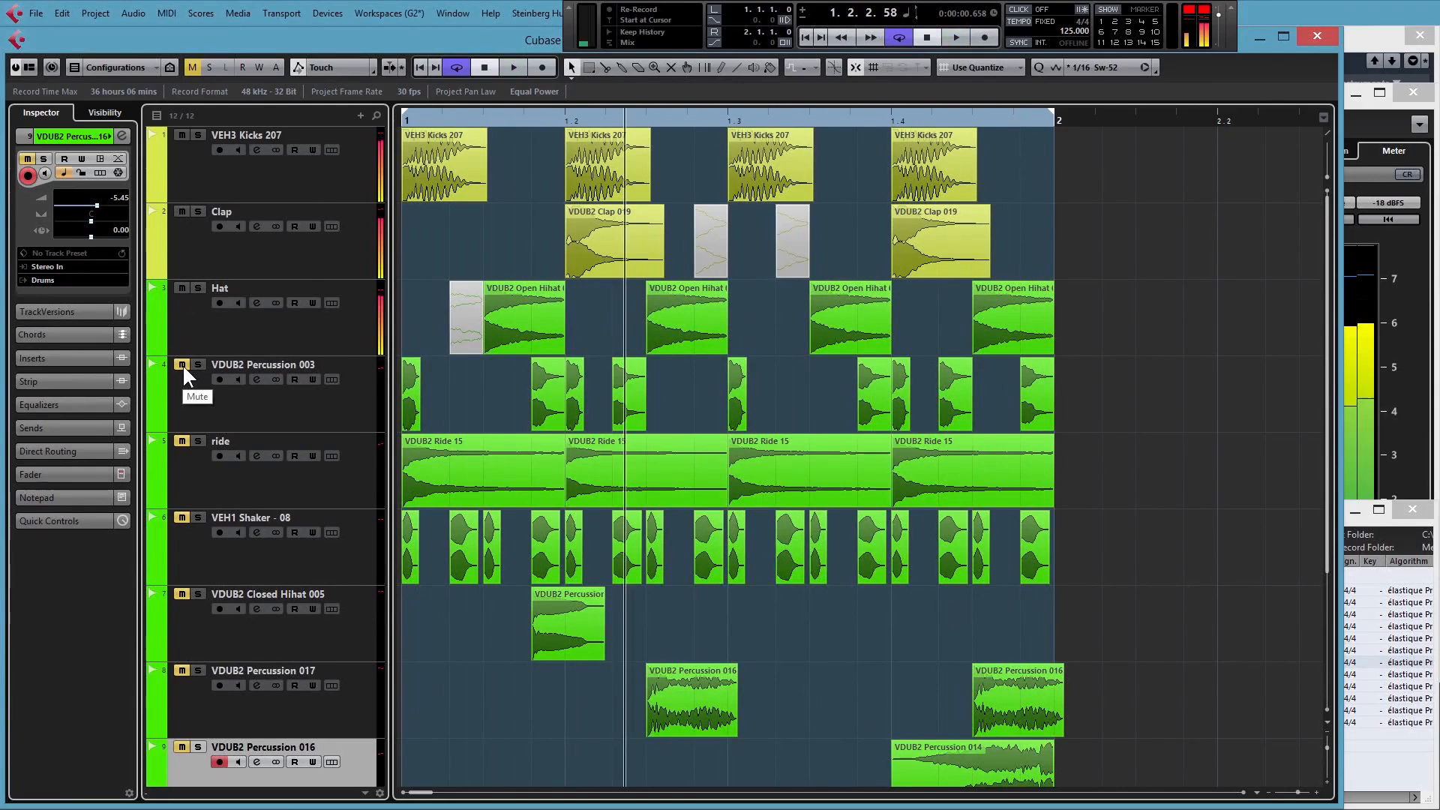
pyautogui.click(186, 363)
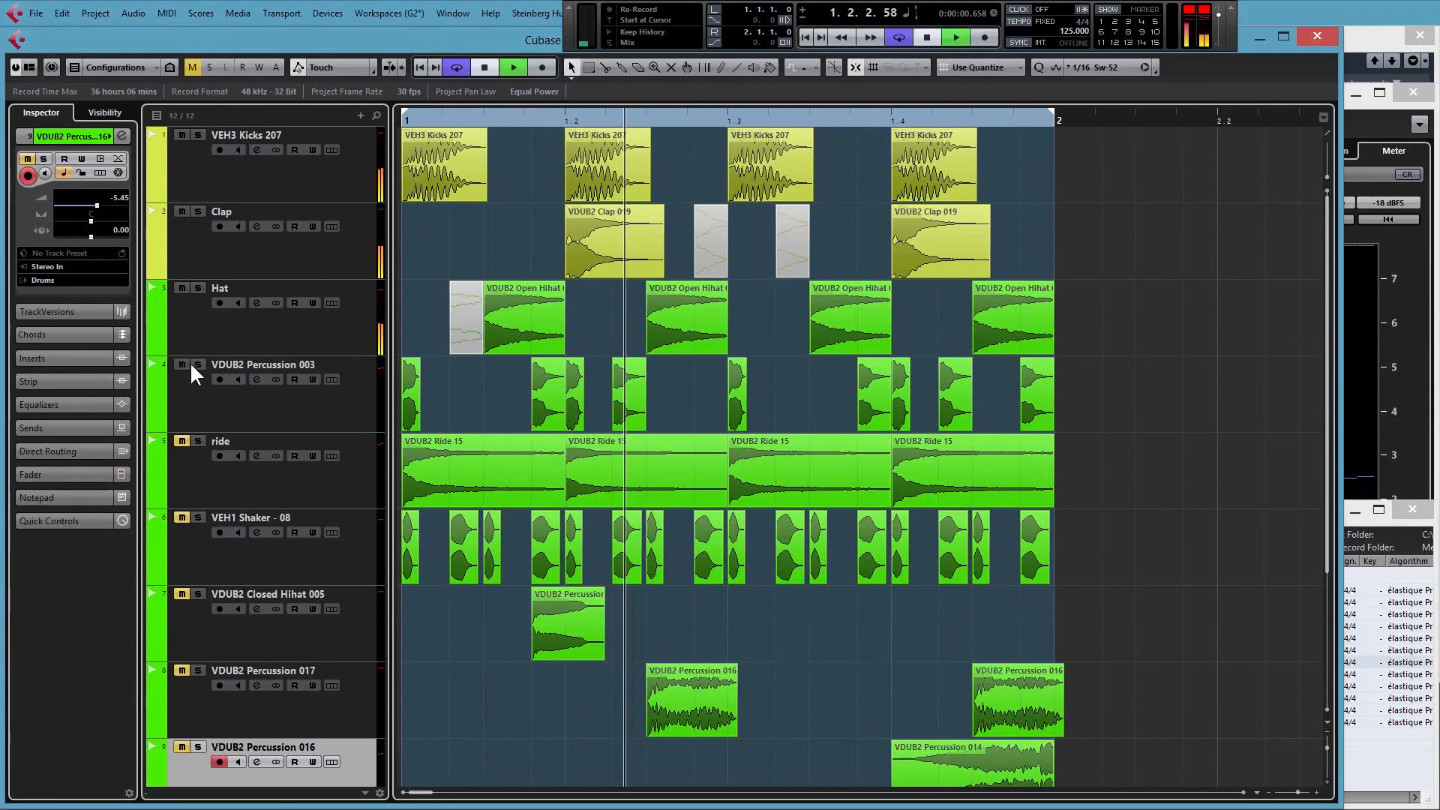
pyautogui.press('space')
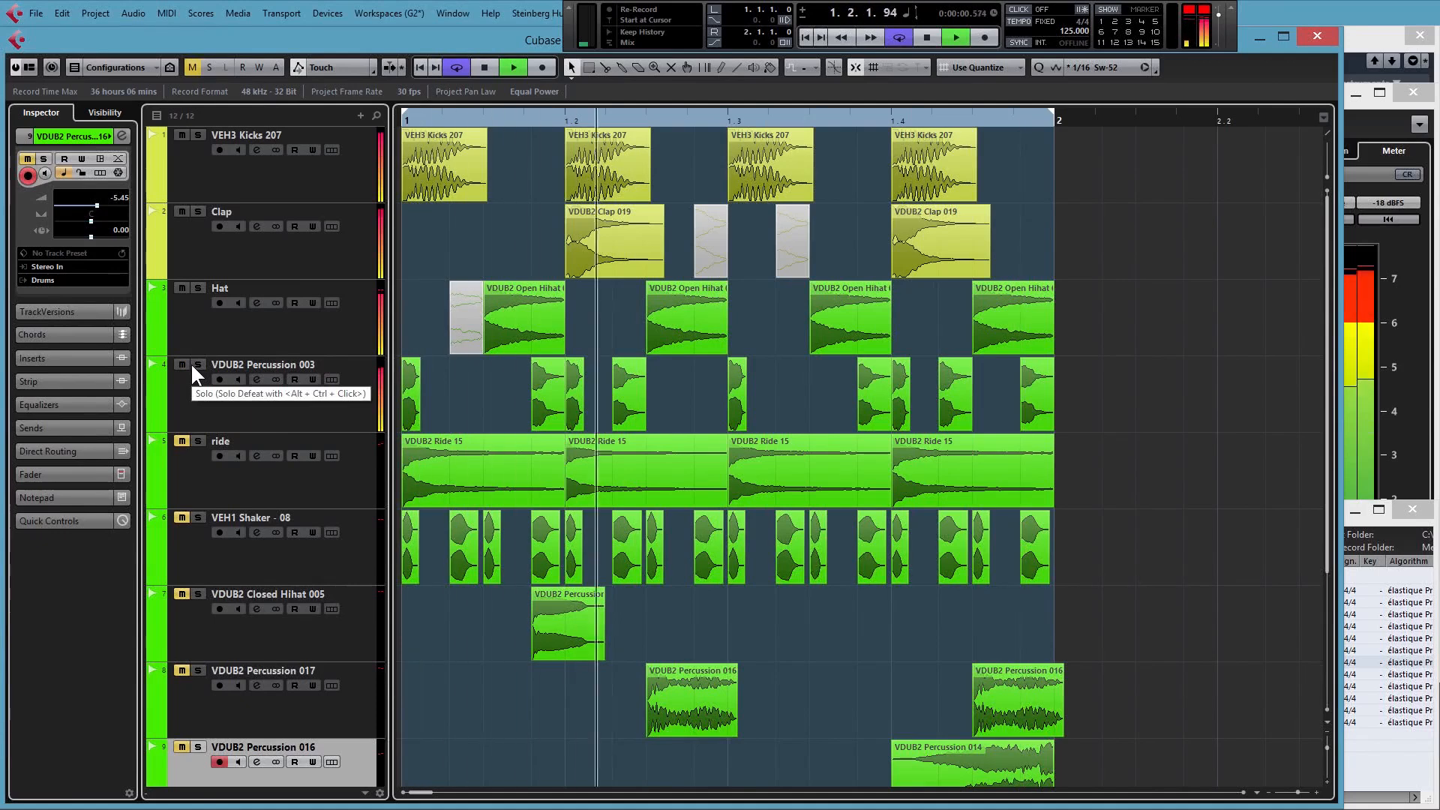
pyautogui.press('space')
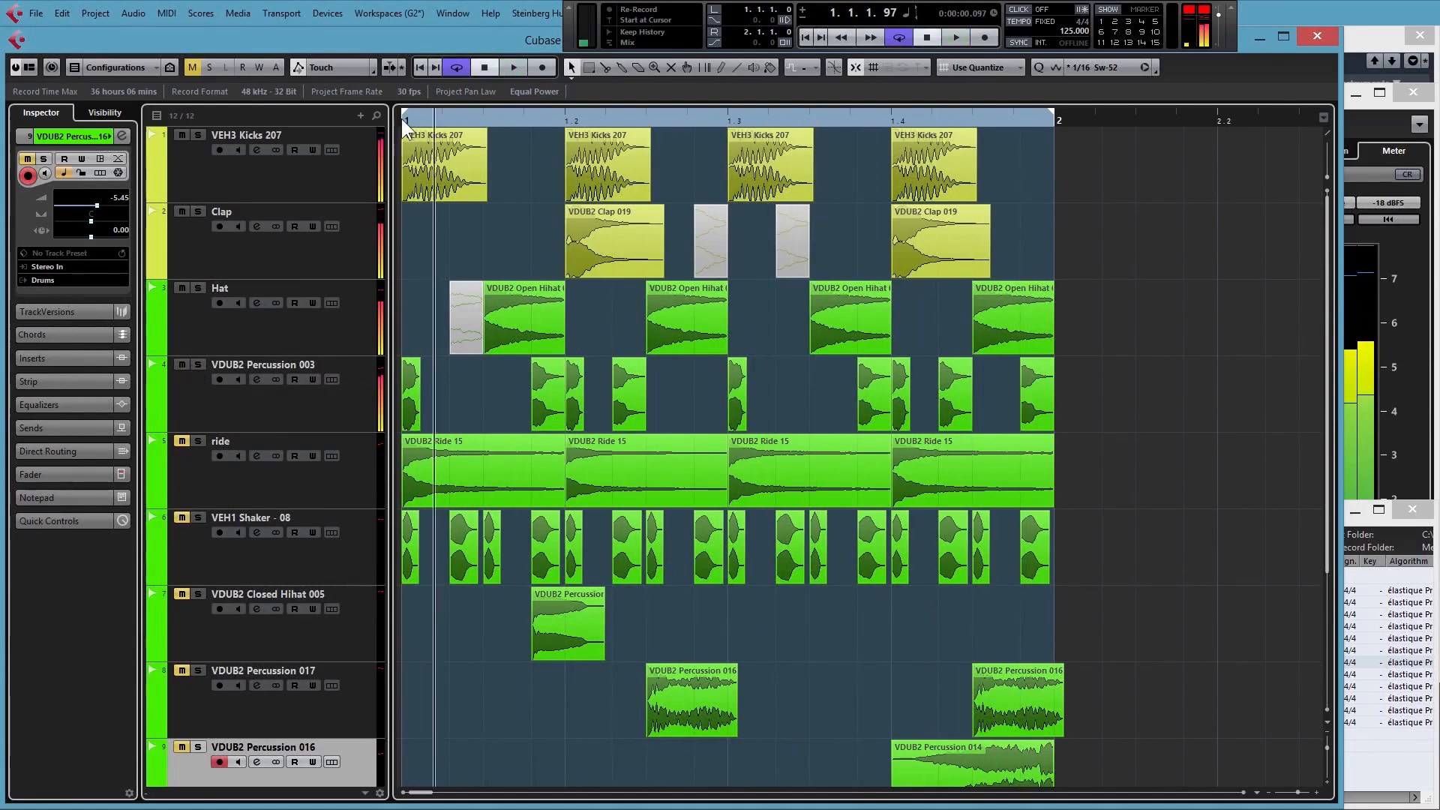
# Mute the VDUB2 Percussion 003 track and compare the VEH1 Shaker - 08 layer with the ride layer, playing from bar 1
pyautogui.click(402, 119)
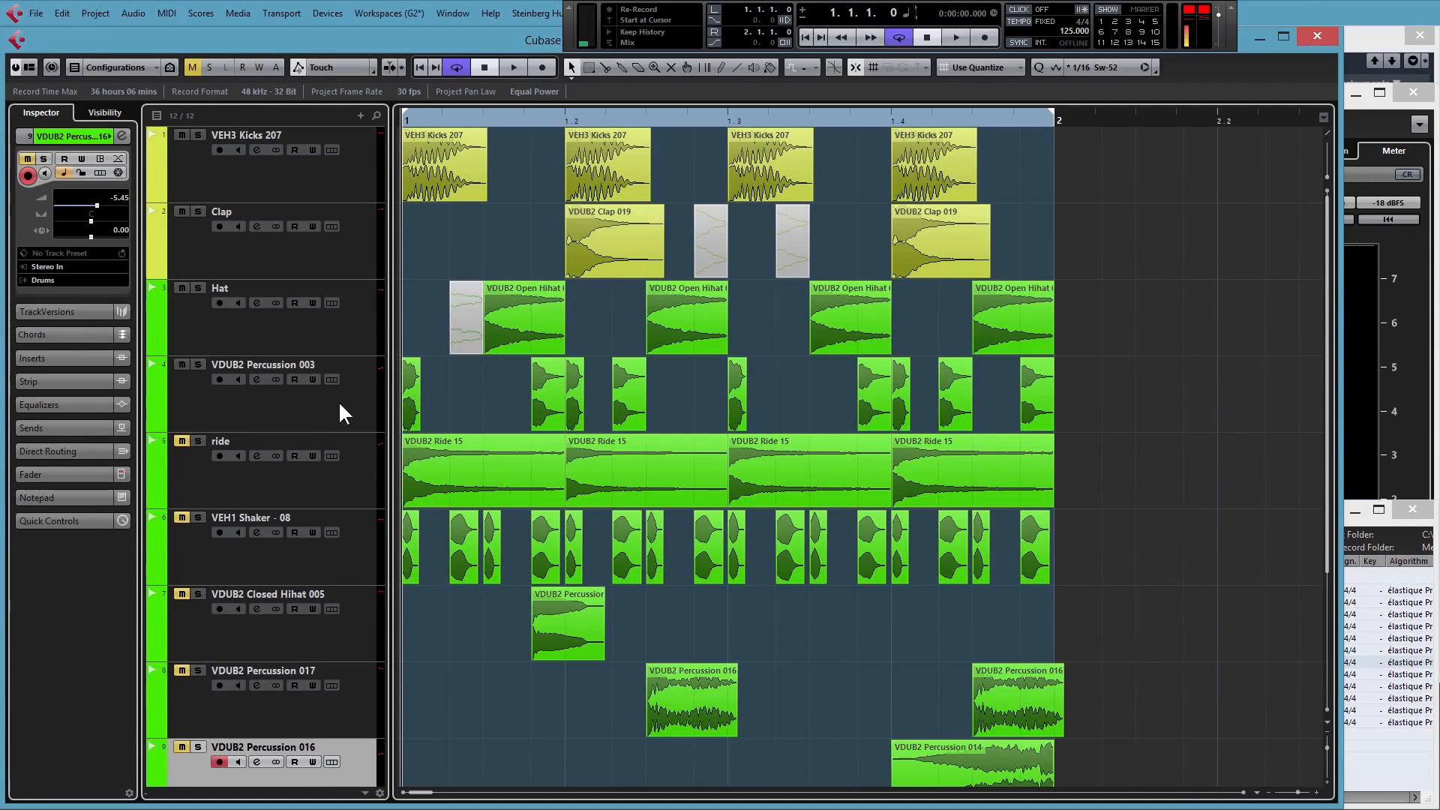
pyautogui.click(186, 371)
pyautogui.click(181, 517)
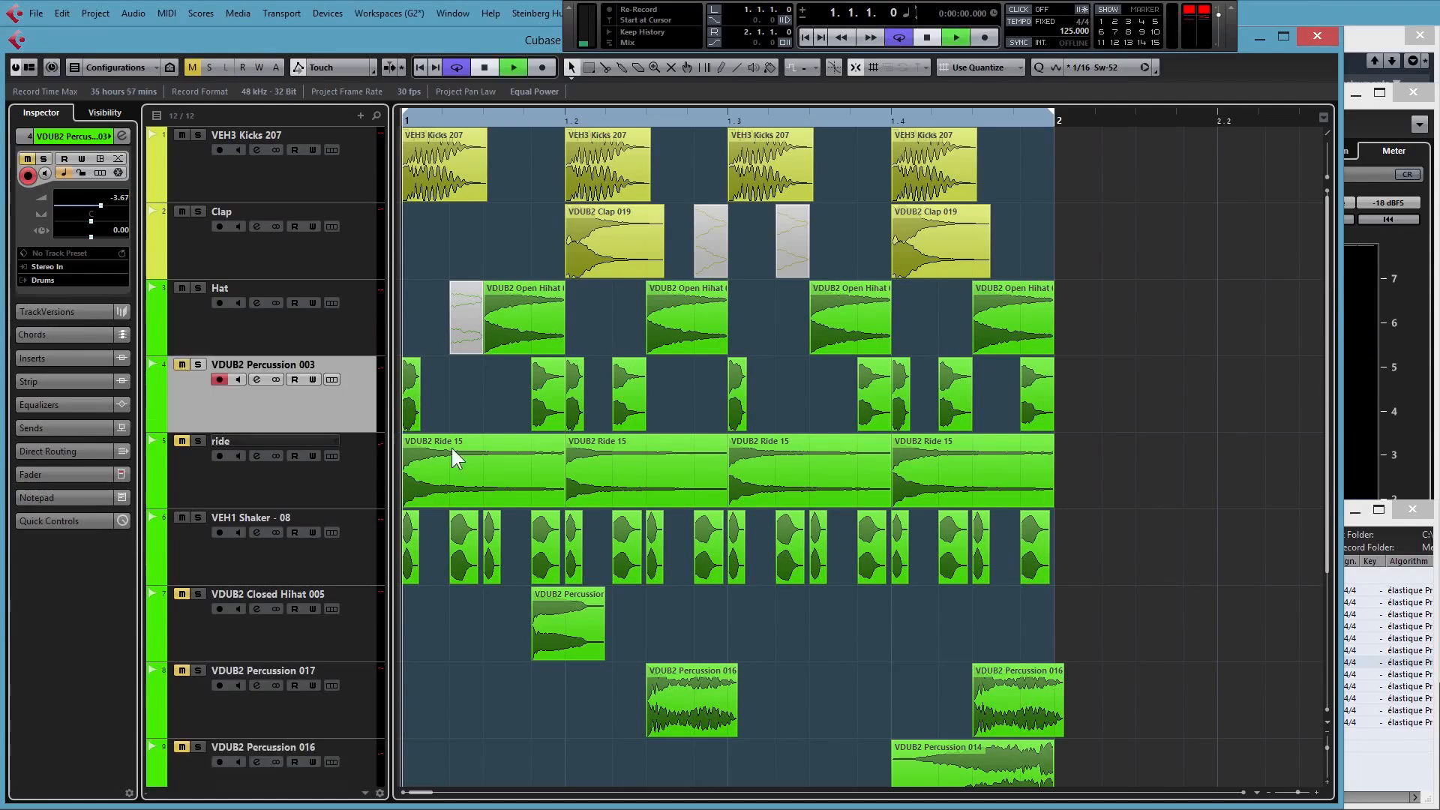
pyautogui.press('space')
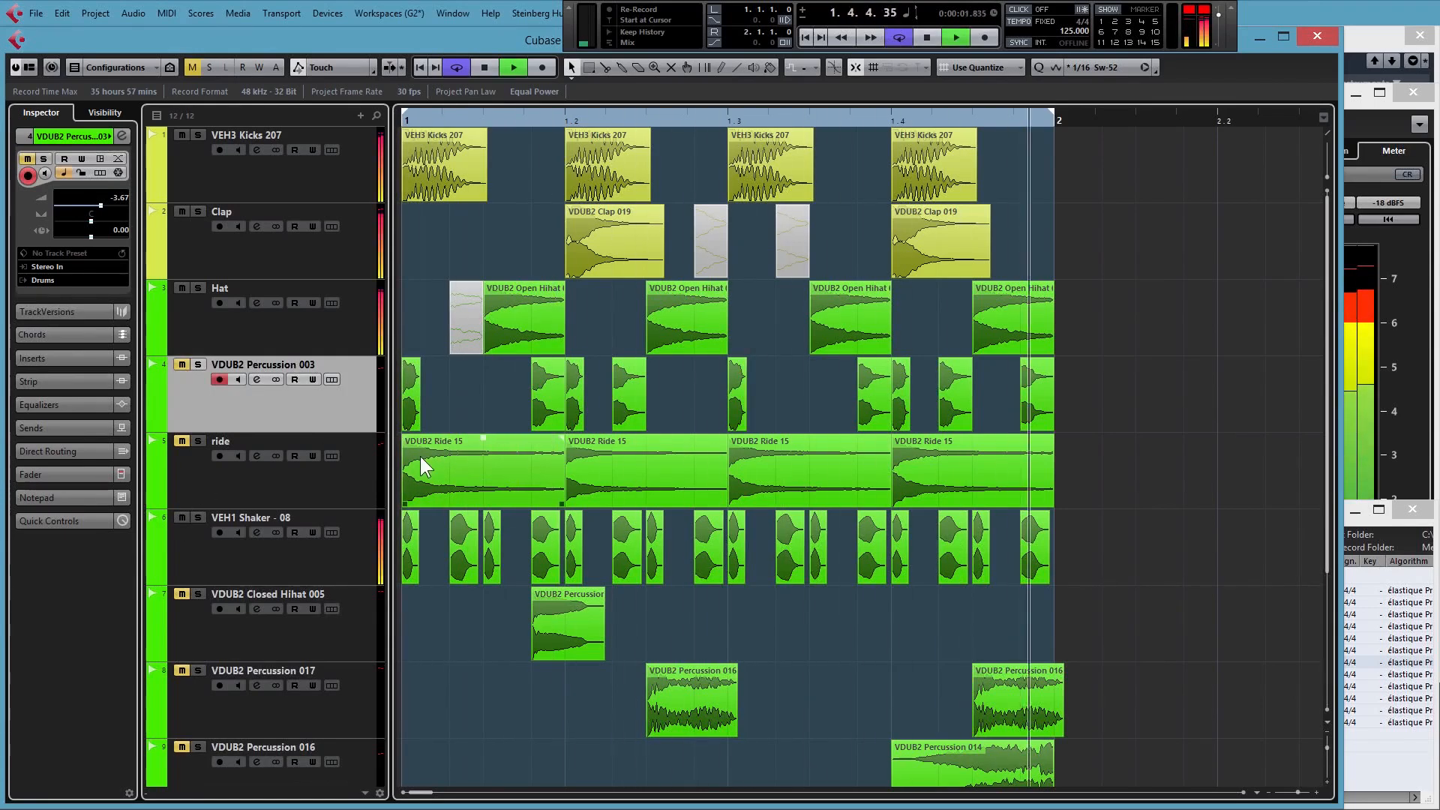
pyautogui.click(182, 441)
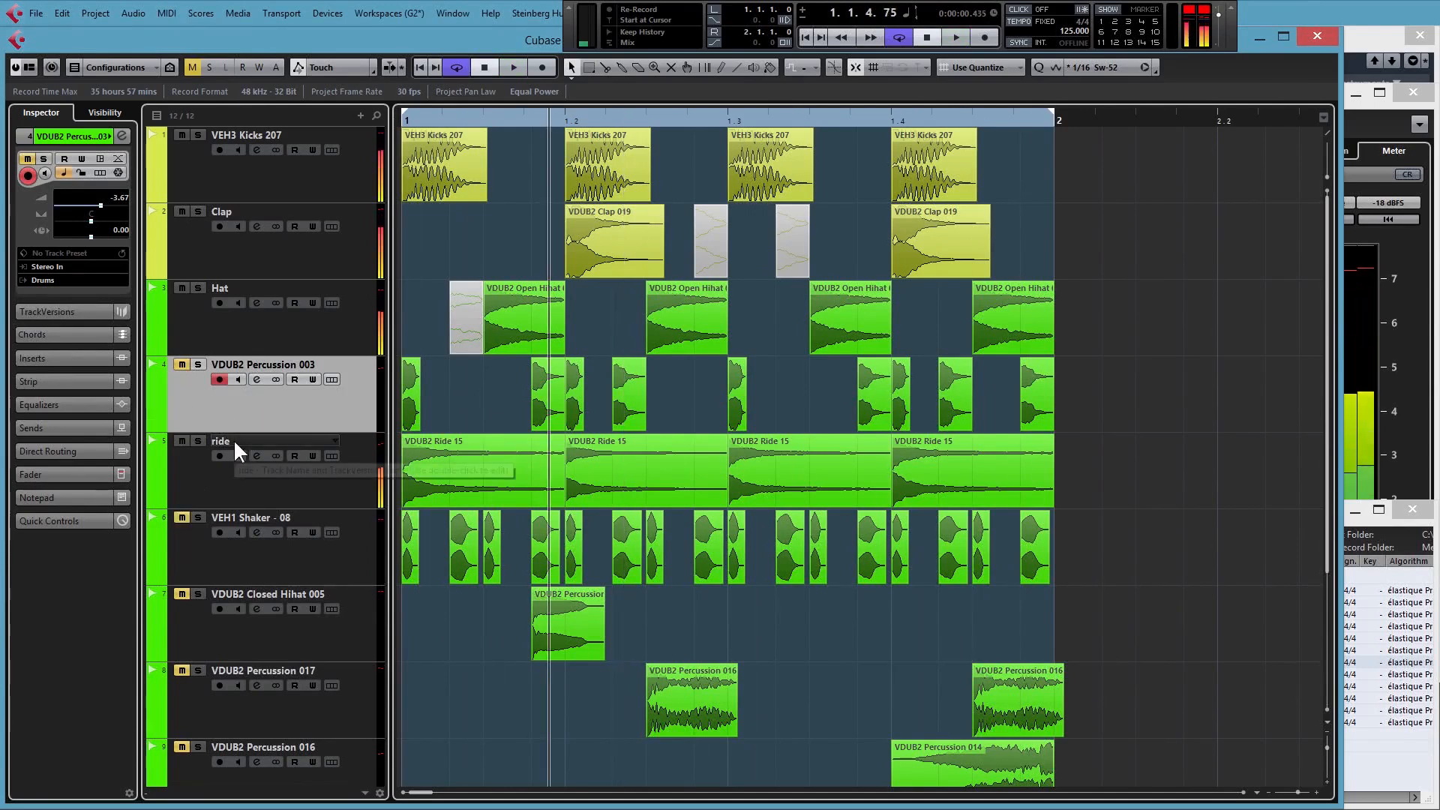
pyautogui.click(182, 441)
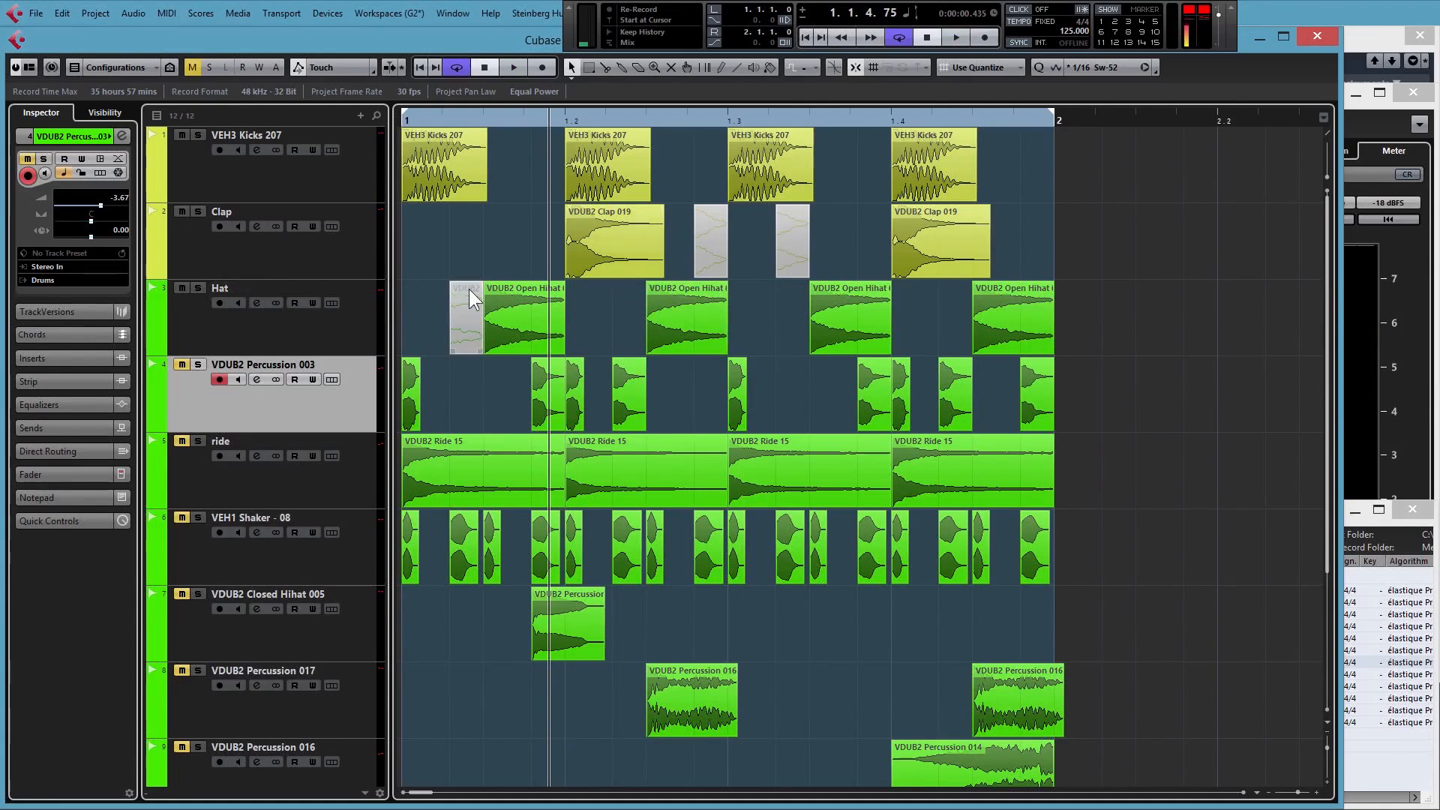
# Unmute the ghost hi-hat hit in beat 1 and the two ghost claps around beat 3
pyautogui.rightClick(440, 308)
pyautogui.click(477, 312)
pyautogui.click(464, 315)
pyautogui.moveTo(682, 235); pyautogui.dragTo(787, 241)
pyautogui.press('1')
pyautogui.click(474, 651)
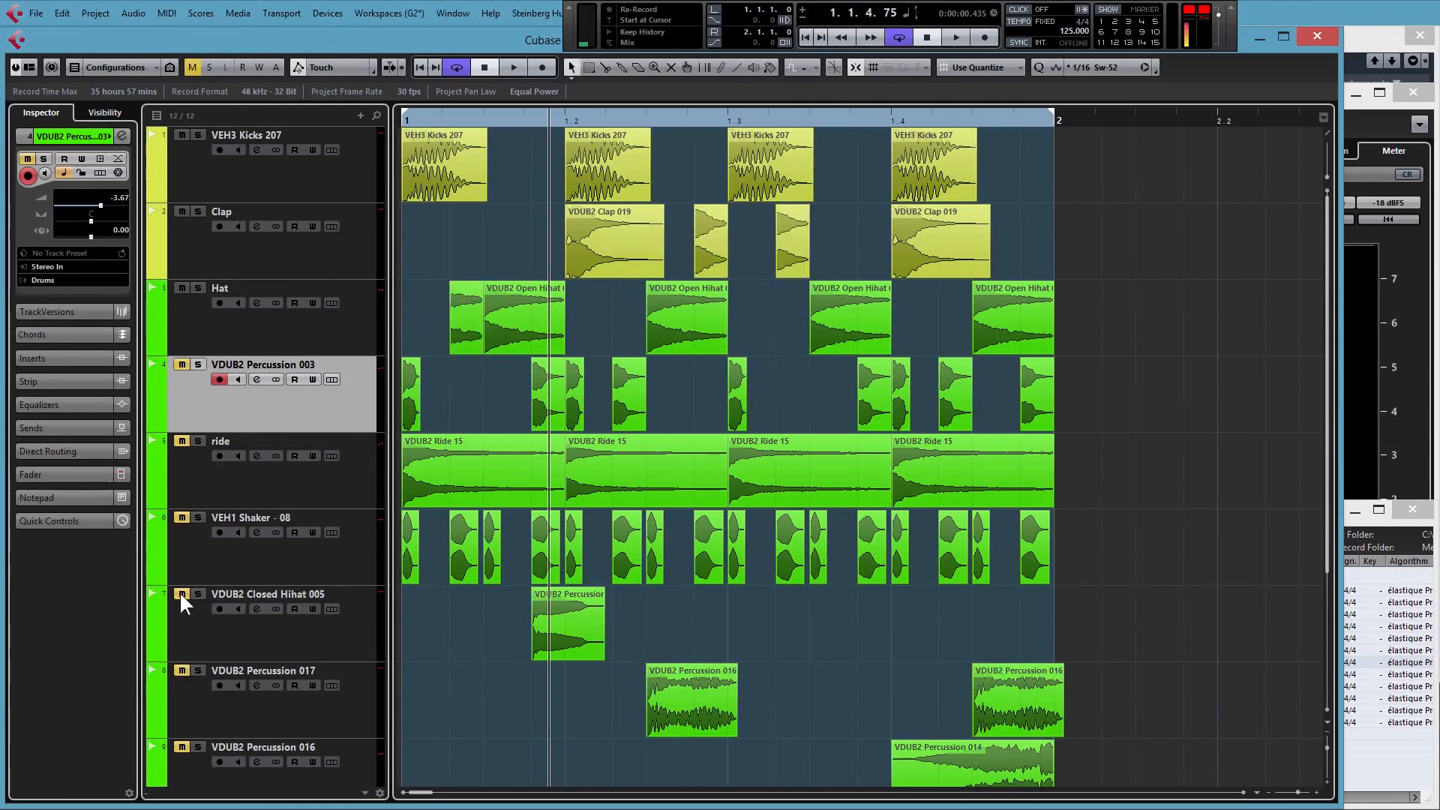
# Unmute the VDUB2 Closed Hihat 005, Percussion 017 and Percussion 016 tracks, and play the beat from bar 1
pyautogui.click(182, 671)
pyautogui.click(180, 746)
pyautogui.click(402, 124)
pyautogui.press('space')
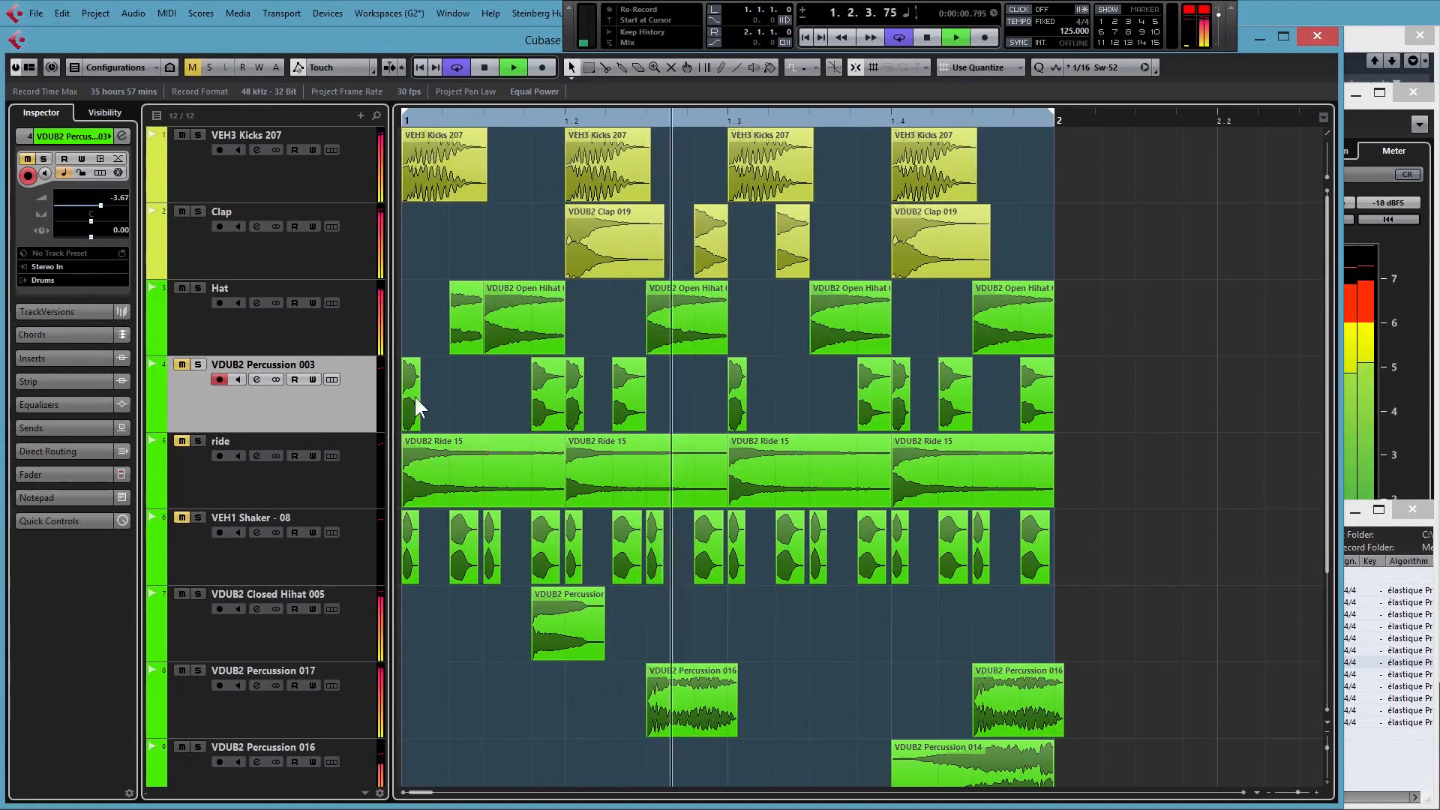
# Audition the VEH1 Shaker - 08 track in the full beat, mute it again and unmute the ride track instead
pyautogui.click(183, 516)
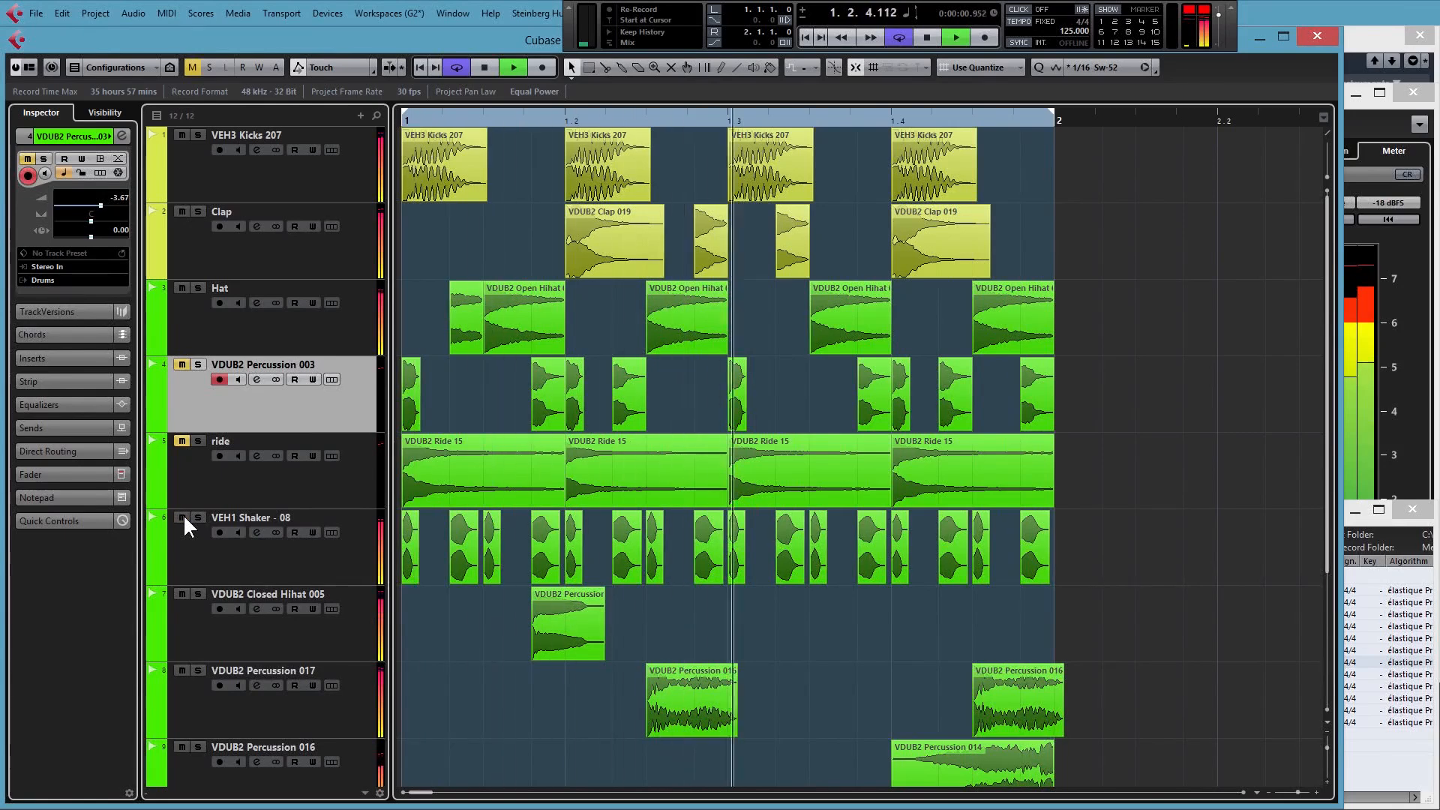
pyautogui.click(182, 517)
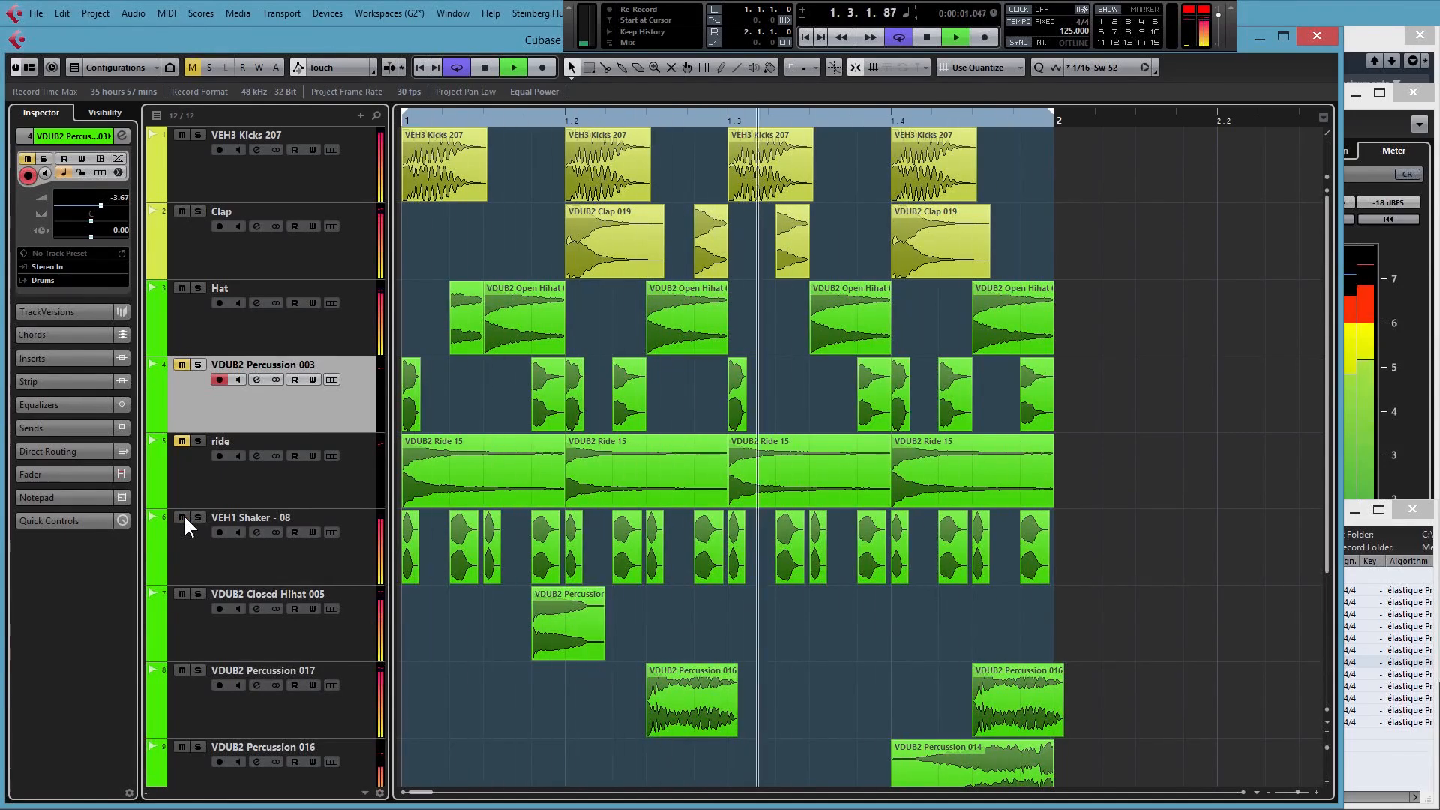
pyautogui.click(184, 439)
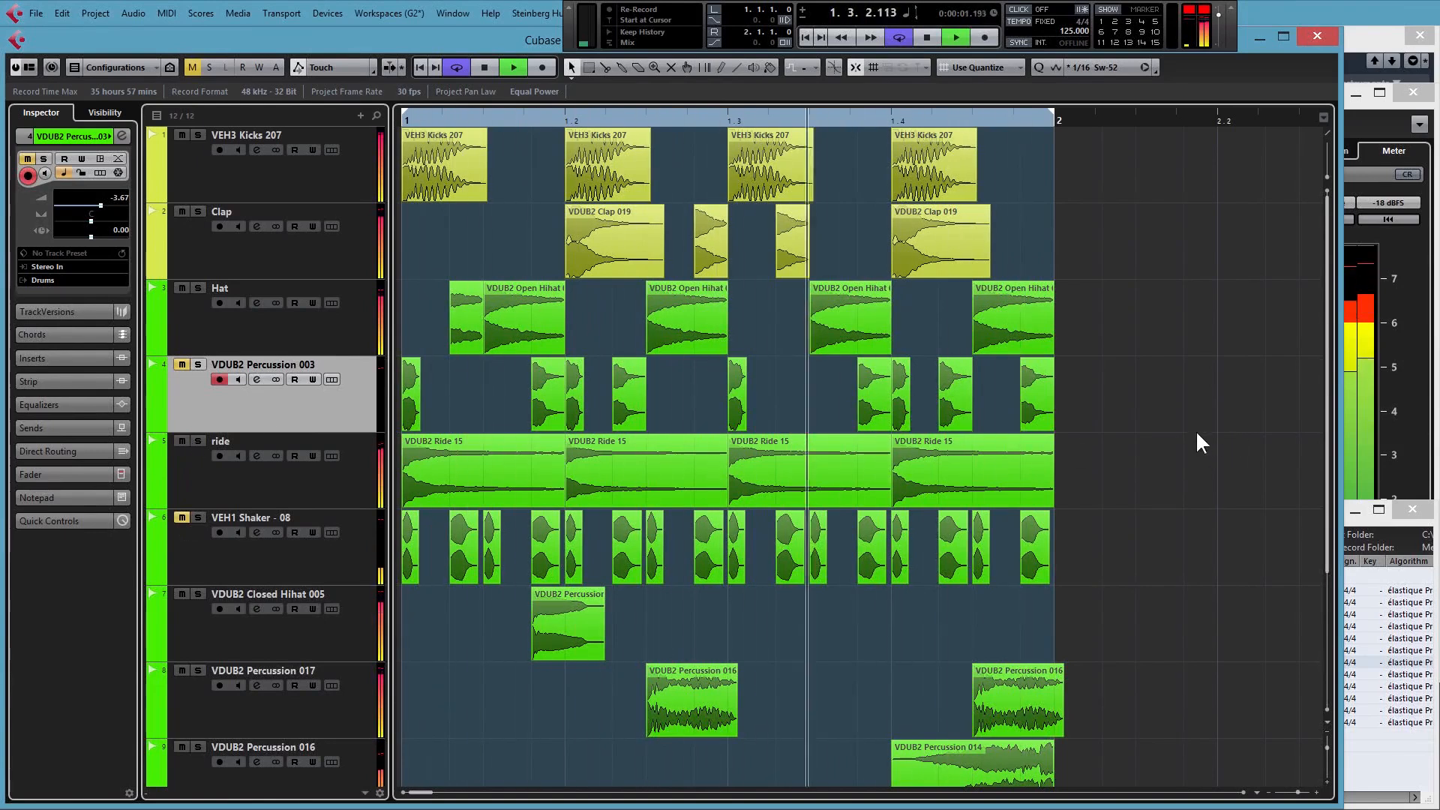
pyautogui.press('space')
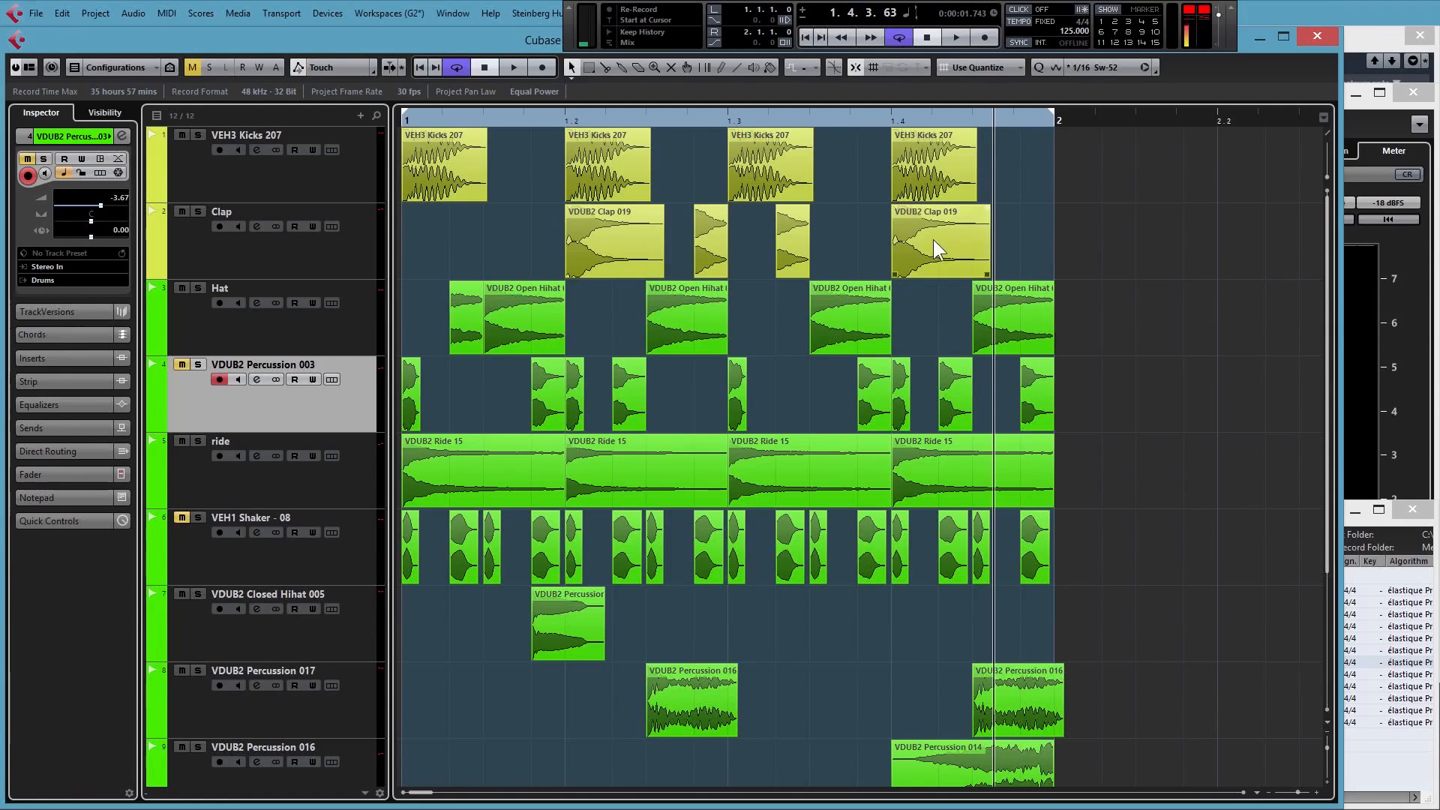
# Try moving the last clap to mid-beat 4 and the last open hi-hat and Percussion 016 hit earlier, and play the beat
pyautogui.moveTo(927, 246); pyautogui.dragTo(1010, 241)
pyautogui.moveTo(1020, 315); pyautogui.dragTo(987, 313)
pyautogui.press('space')
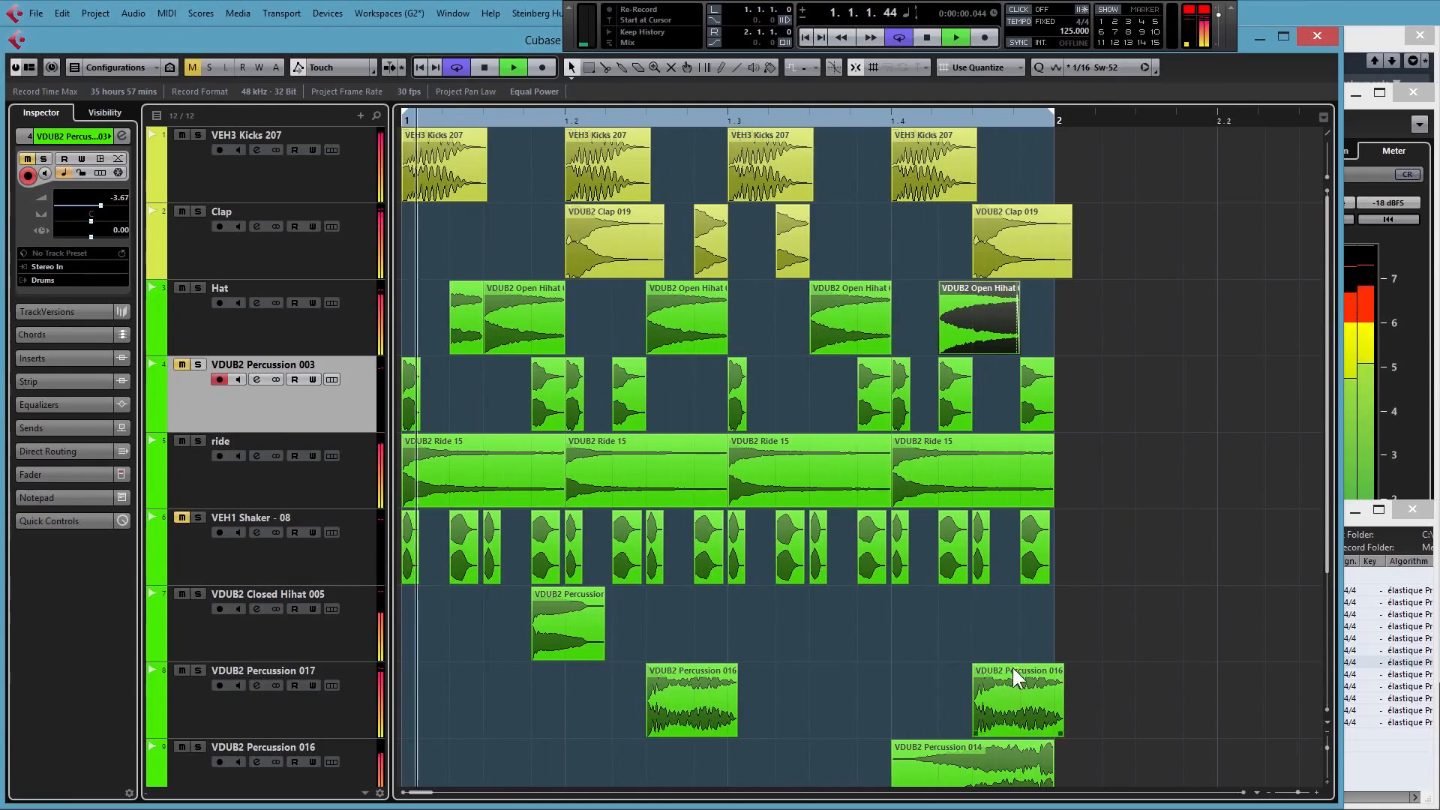
pyautogui.moveTo(1013, 685); pyautogui.dragTo(948, 678)
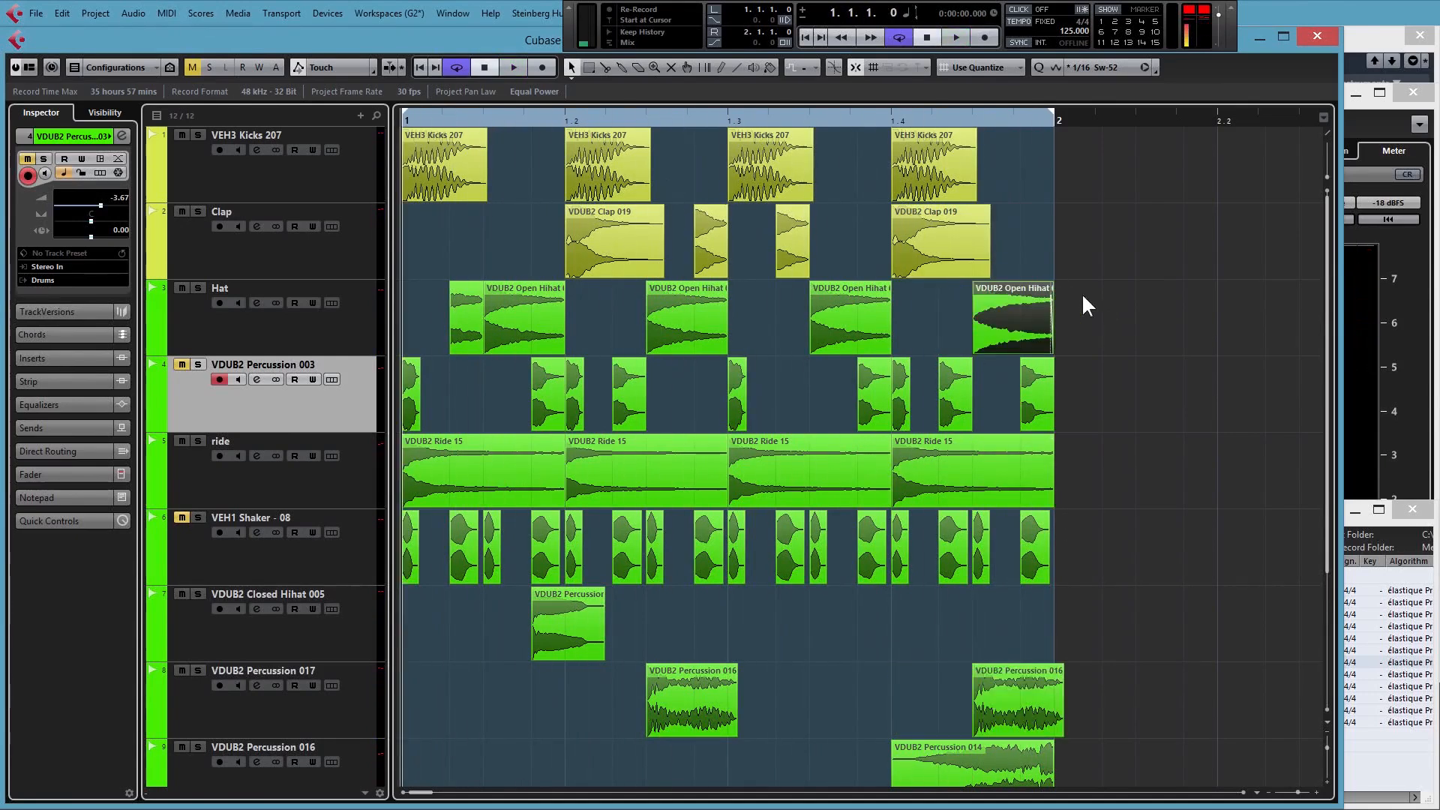
# Mute the beat 4 clap, the last open hi-hat and the last Percussion 016 hit, and play the beat from bar 1
pyautogui.moveTo(1067, 249); pyautogui.dragTo(948, 312)
pyautogui.moveTo(1109, 641); pyautogui.dragTo(993, 752)
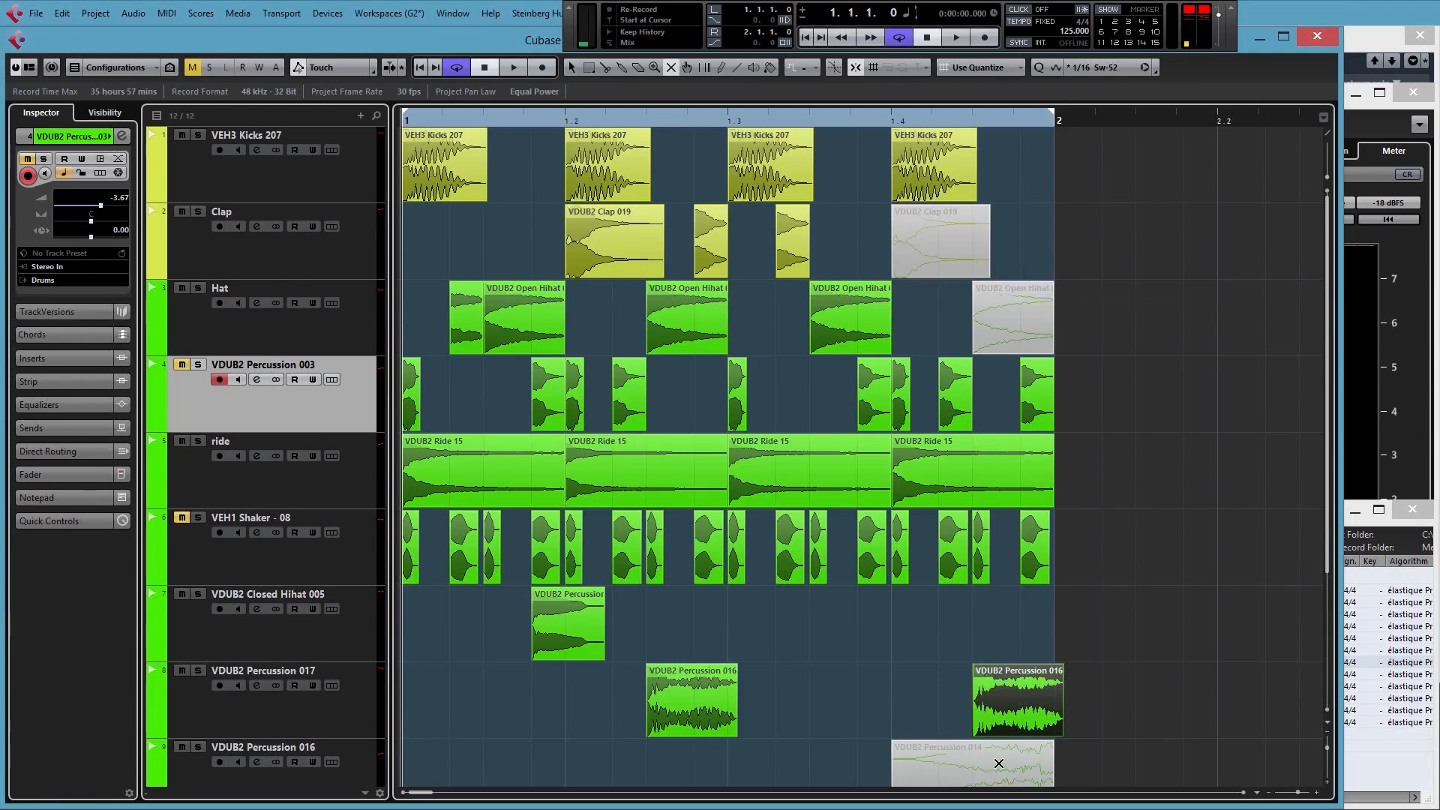
pyautogui.click(999, 763)
pyautogui.click(992, 708)
pyautogui.click(983, 631)
pyautogui.press('1')
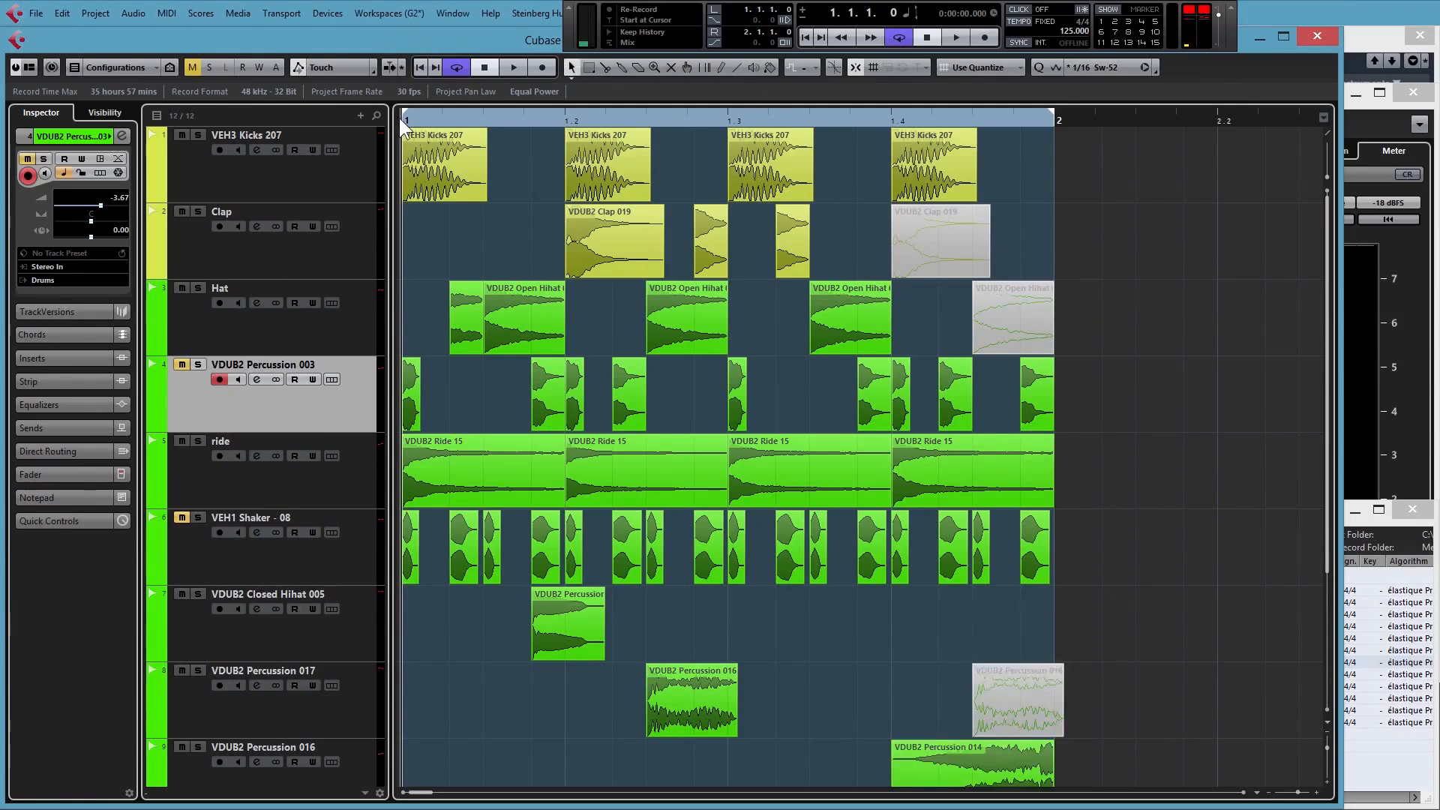
pyautogui.press('space')
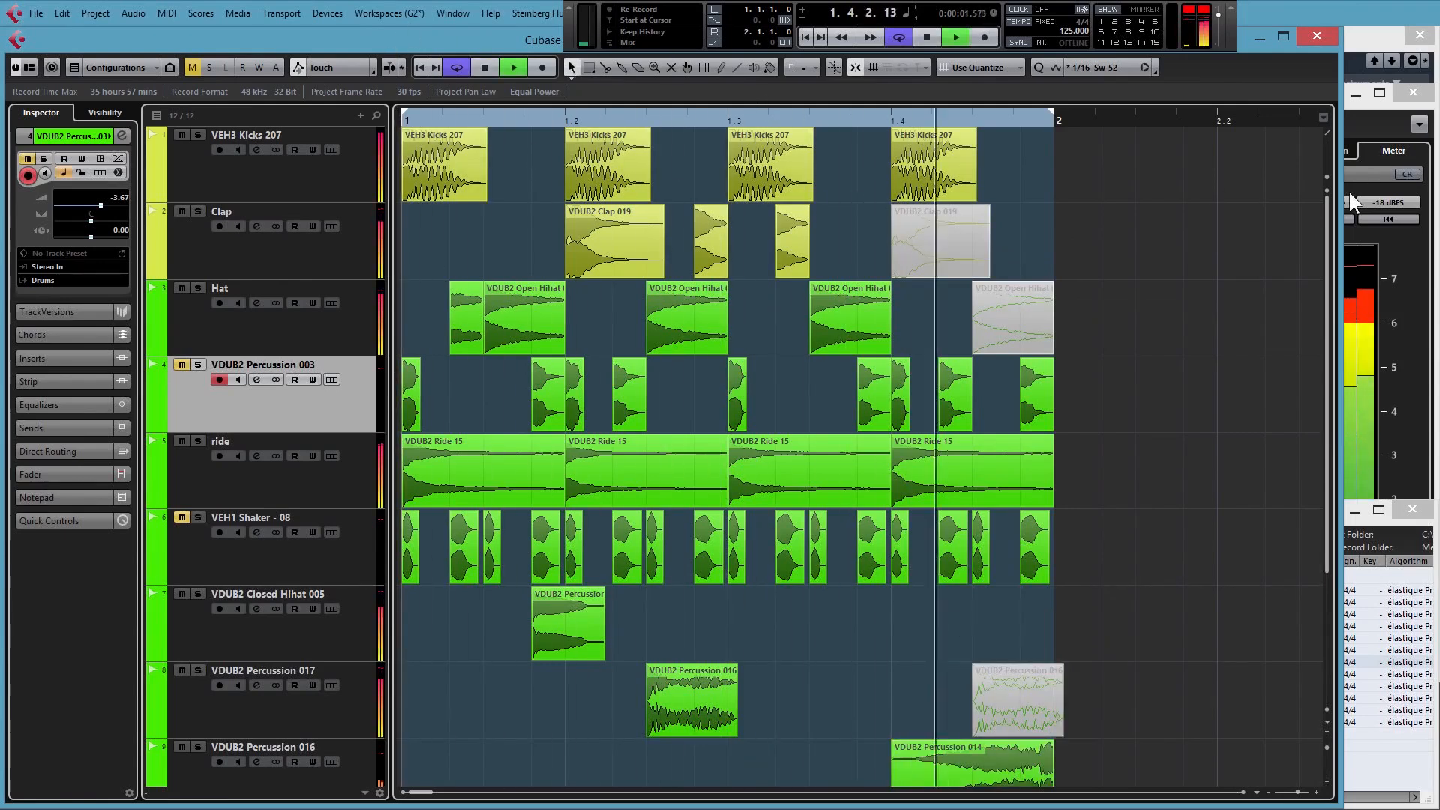
pyautogui.press('space')
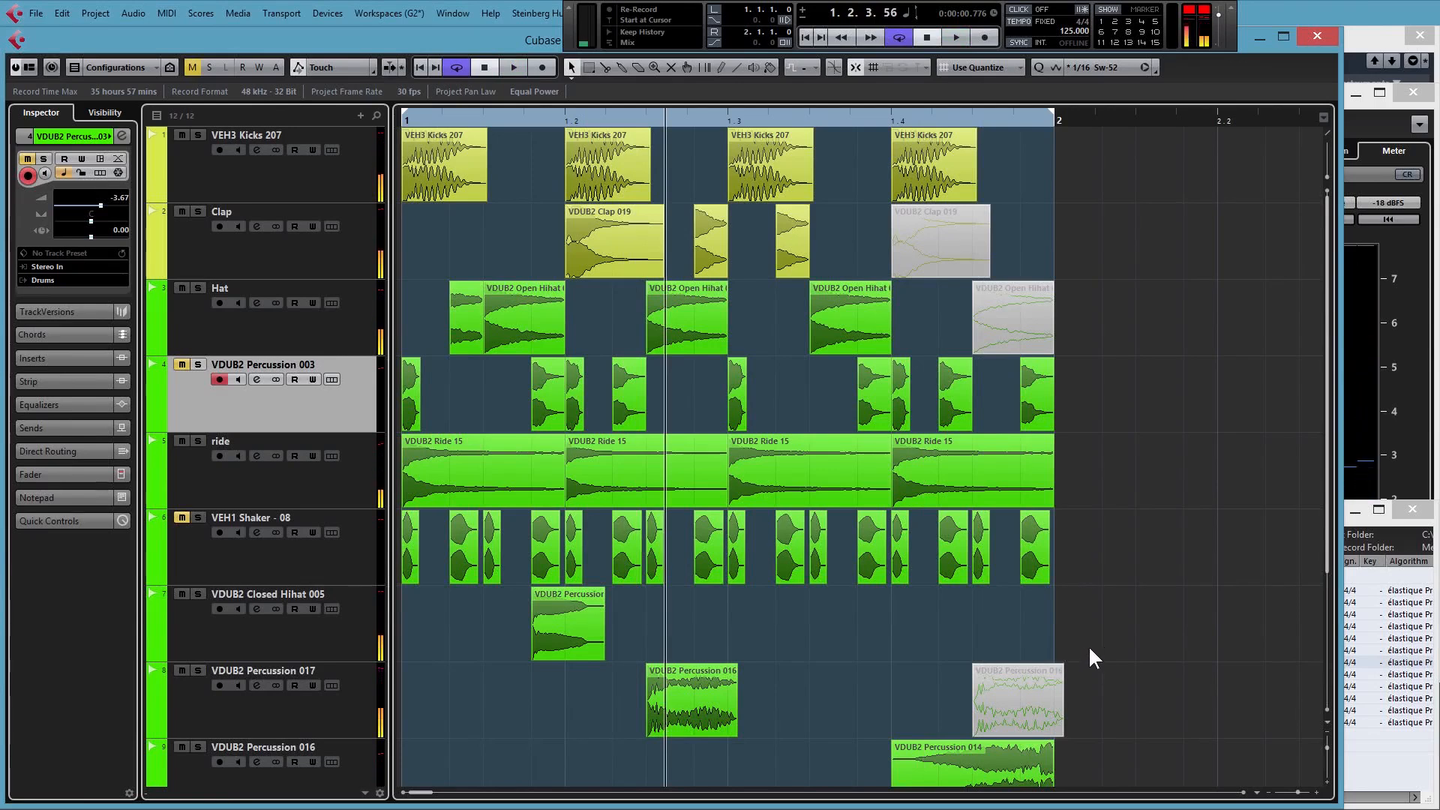
# Unmute the last Percussion 016 hit, the last open hi-hat and the beat 4 clap, and return to bar 1
pyautogui.rightClick(1094, 580)
pyautogui.click(1101, 604)
pyautogui.click(1050, 691)
pyautogui.moveTo(1006, 321); pyautogui.dragTo(972, 259)
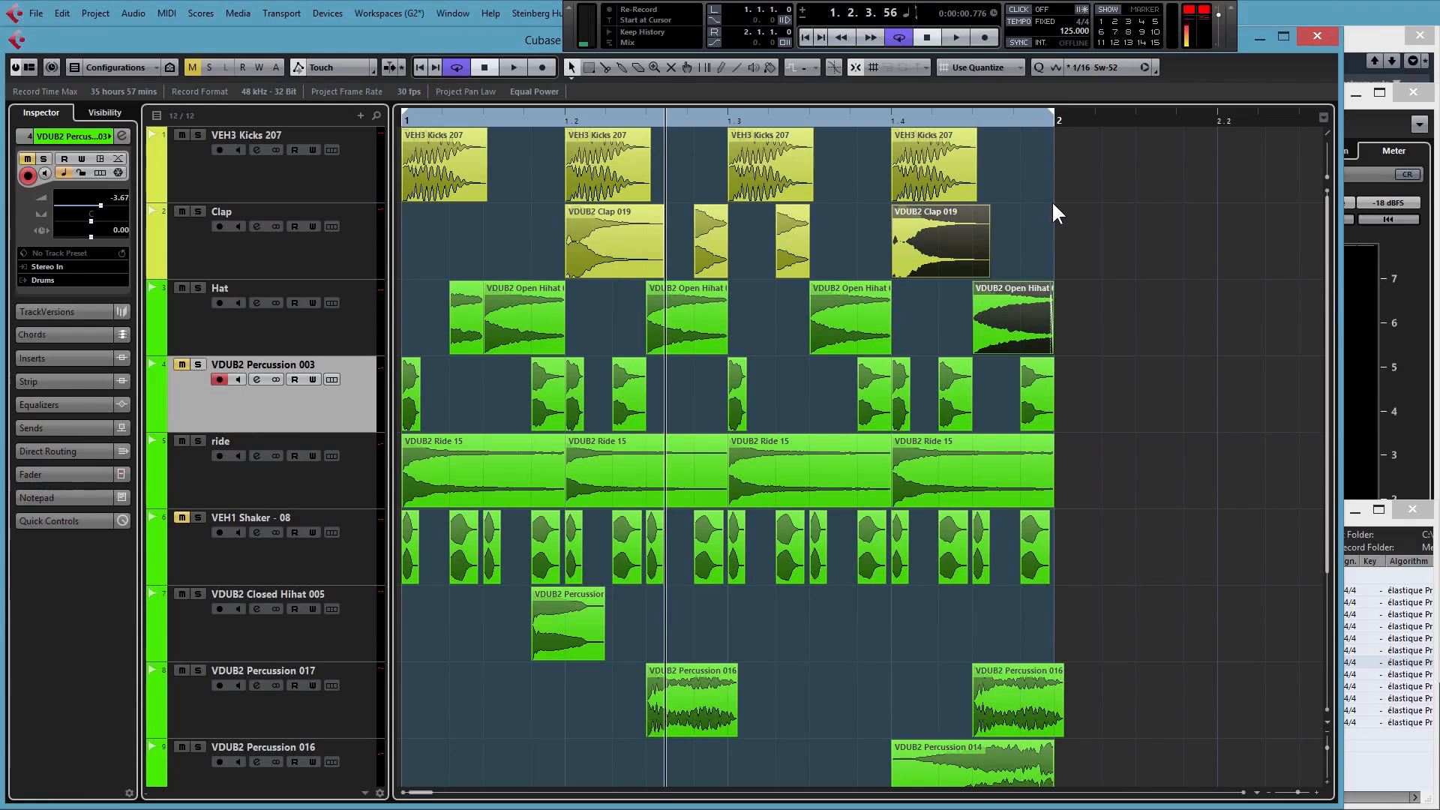
pyautogui.click(403, 120)
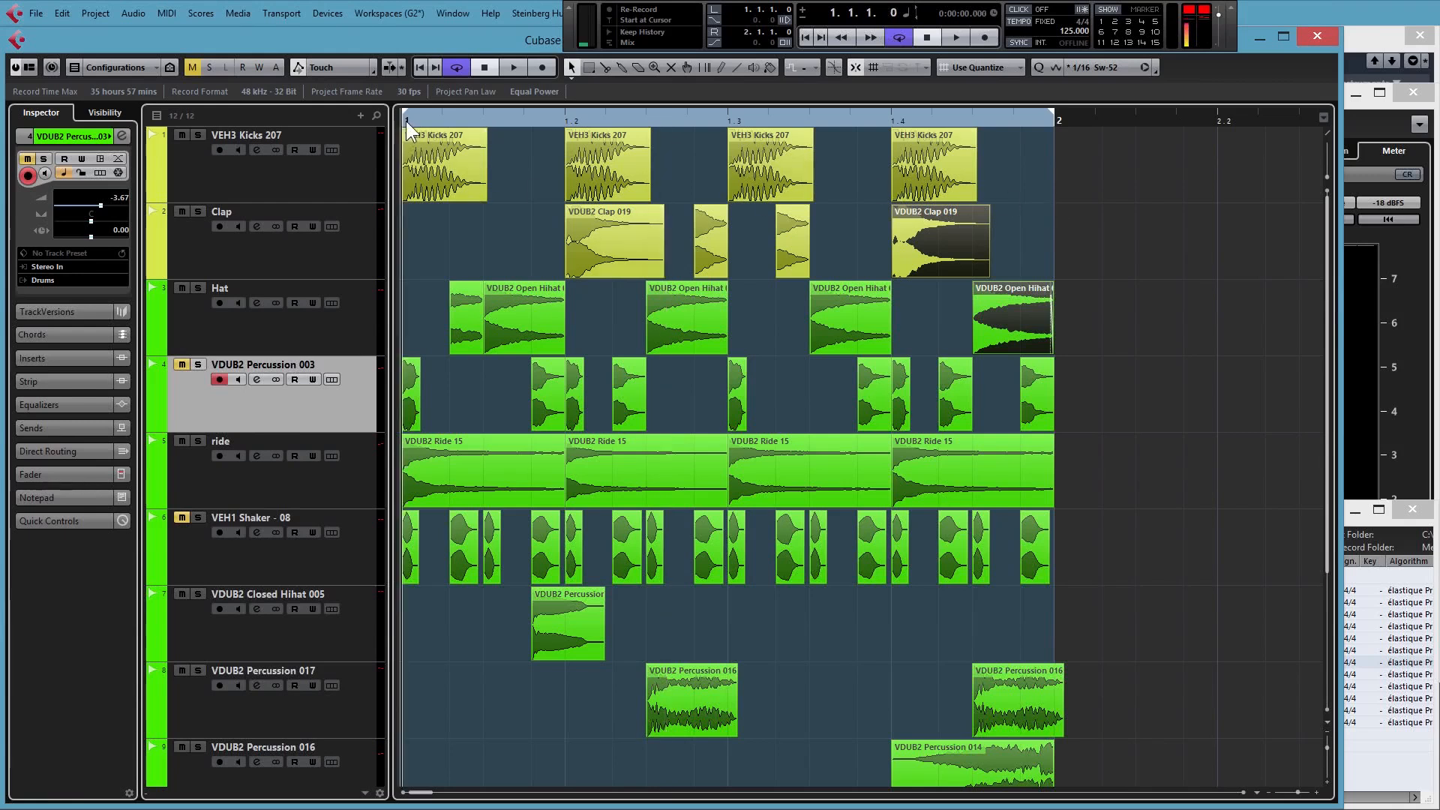